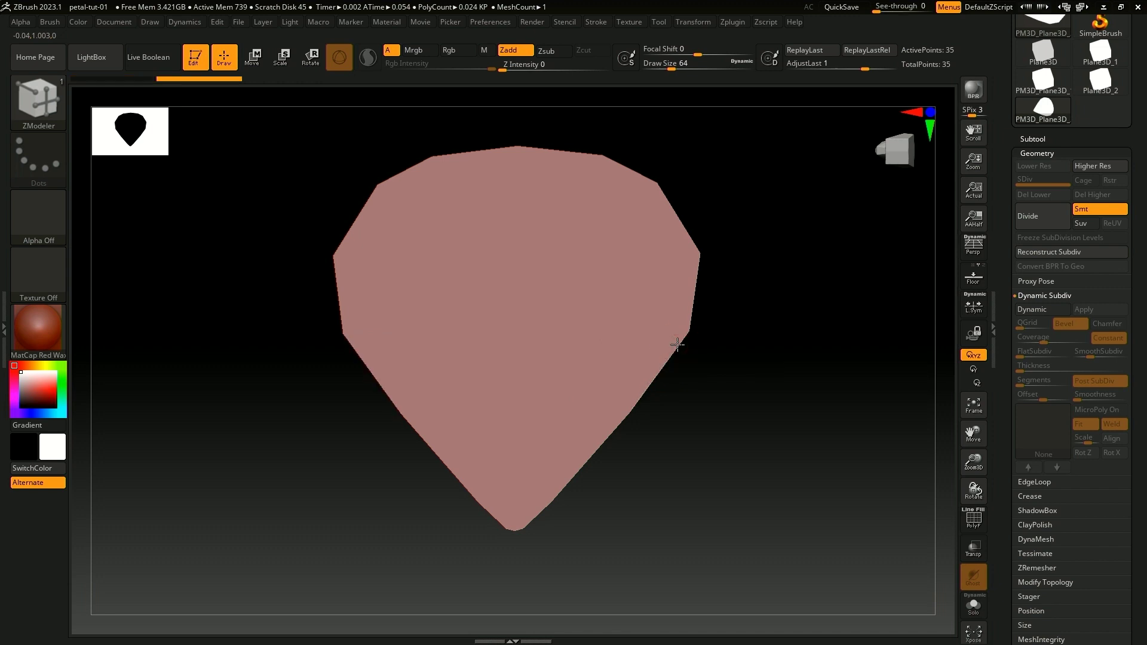
- Try inserting an extra edge loop in the flat petal mesh with ZModeler, and undo it
{"action": "left_click", "coordinate": [678, 340]}
{"action": "left_click", "coordinate": [703, 378]}
{"action": "left_click_drag", "start_coordinate": [681, 317], "coordinate": [704, 302]}
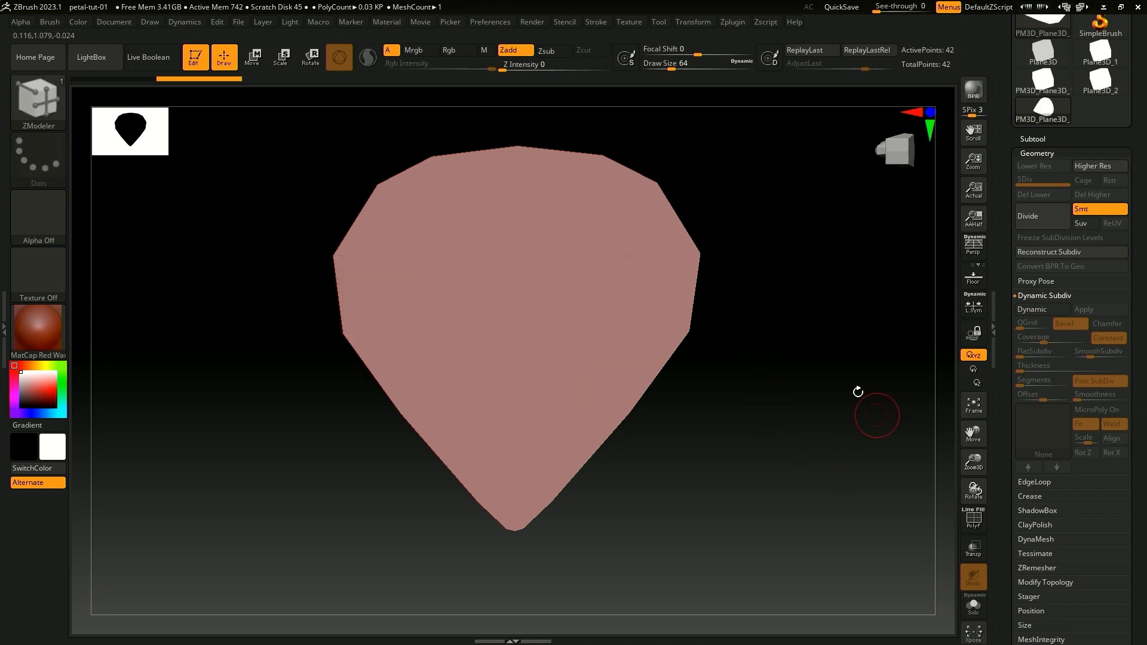
{"action": "key", "text": "ctrl+z"}
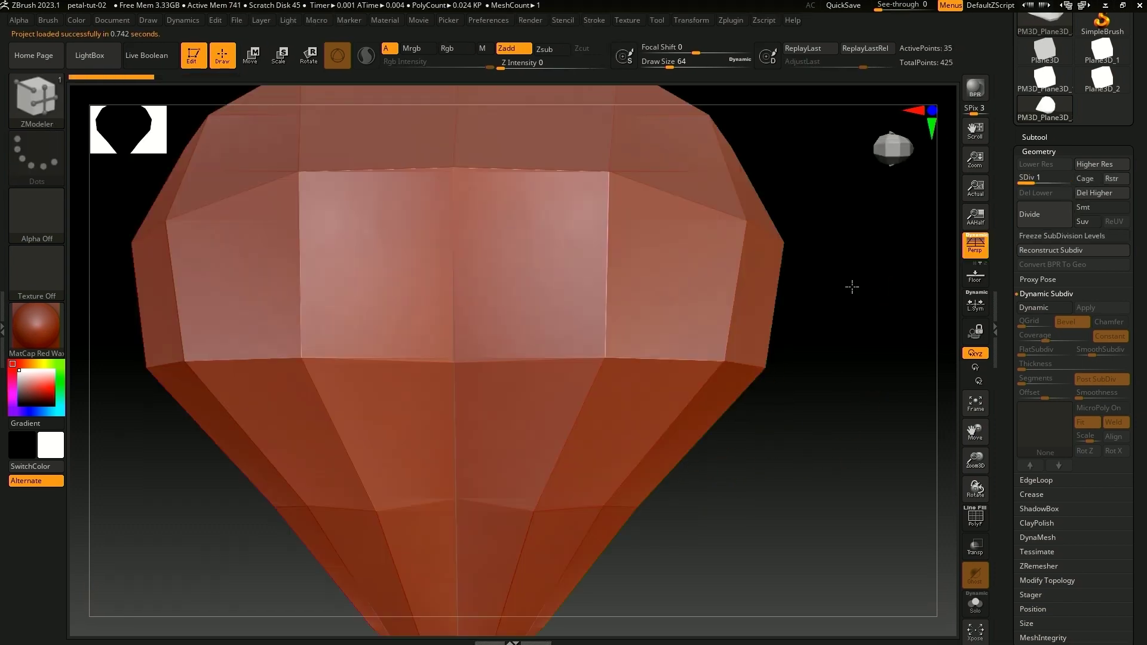
- Examine the curvature of the low-poly petal from the side and the front
{"action": "left_click_drag", "start_coordinate": [850, 285], "coordinate": [445, 254]}
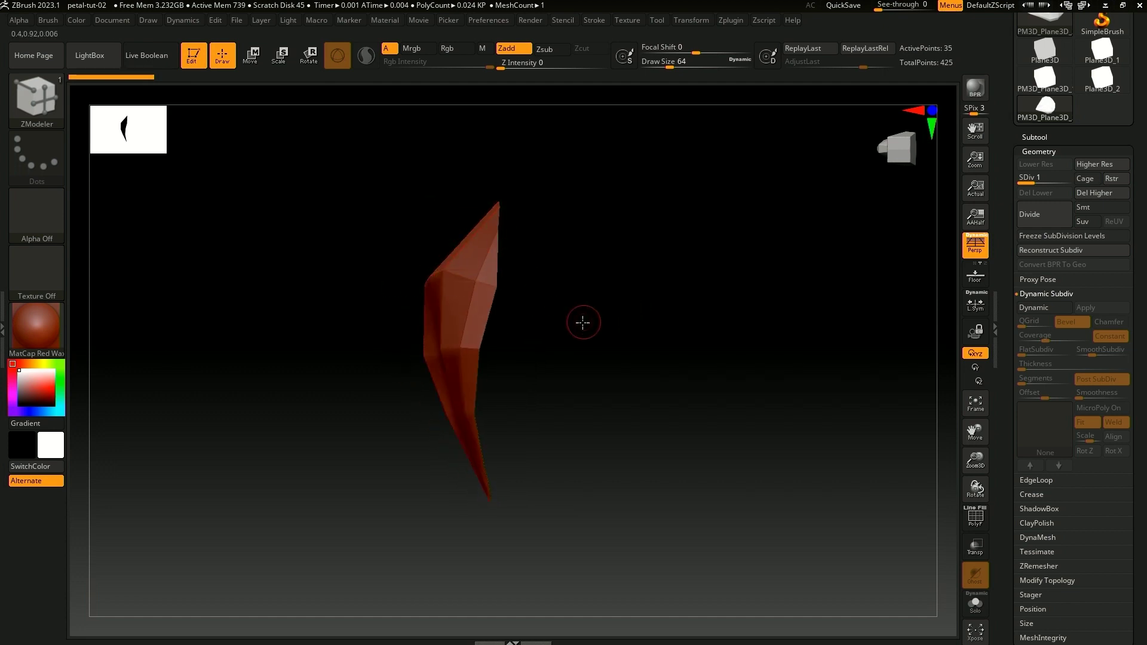
{"action": "left_click_drag", "start_coordinate": [583, 322], "coordinate": [594, 289]}
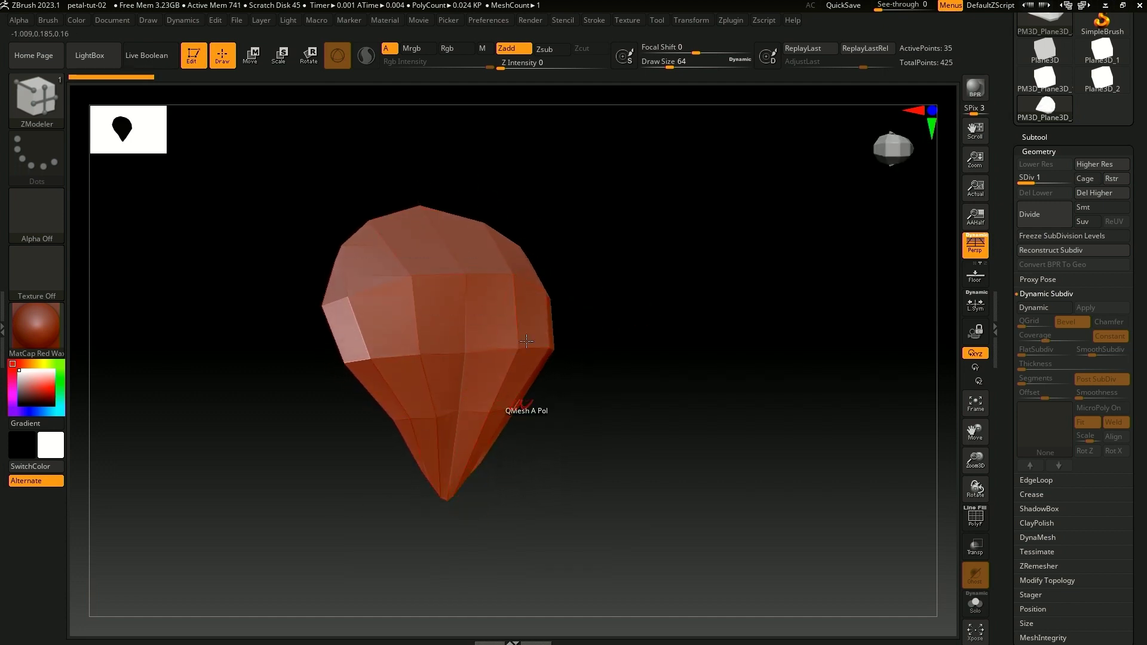
{"action": "left_click_drag", "start_coordinate": [608, 365], "coordinate": [616, 315]}
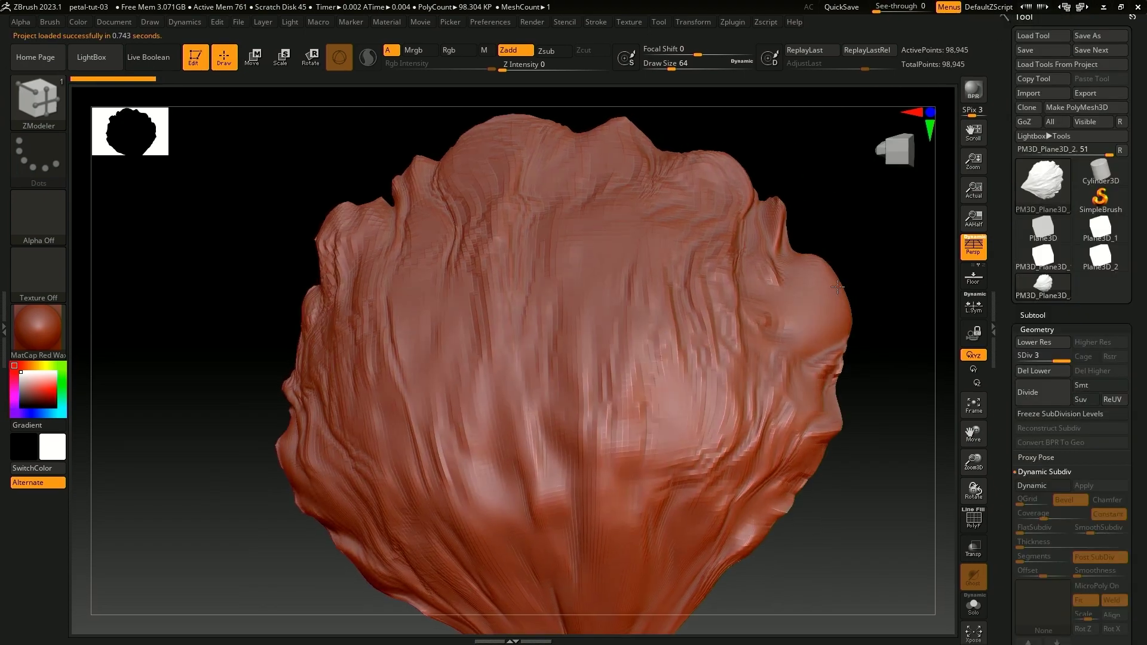
- Switch the sculpted, wrinkled petal to subdivision level 1 and check its shape from several sides
{"action": "left_click_drag", "start_coordinate": [848, 296], "coordinate": [824, 245]}
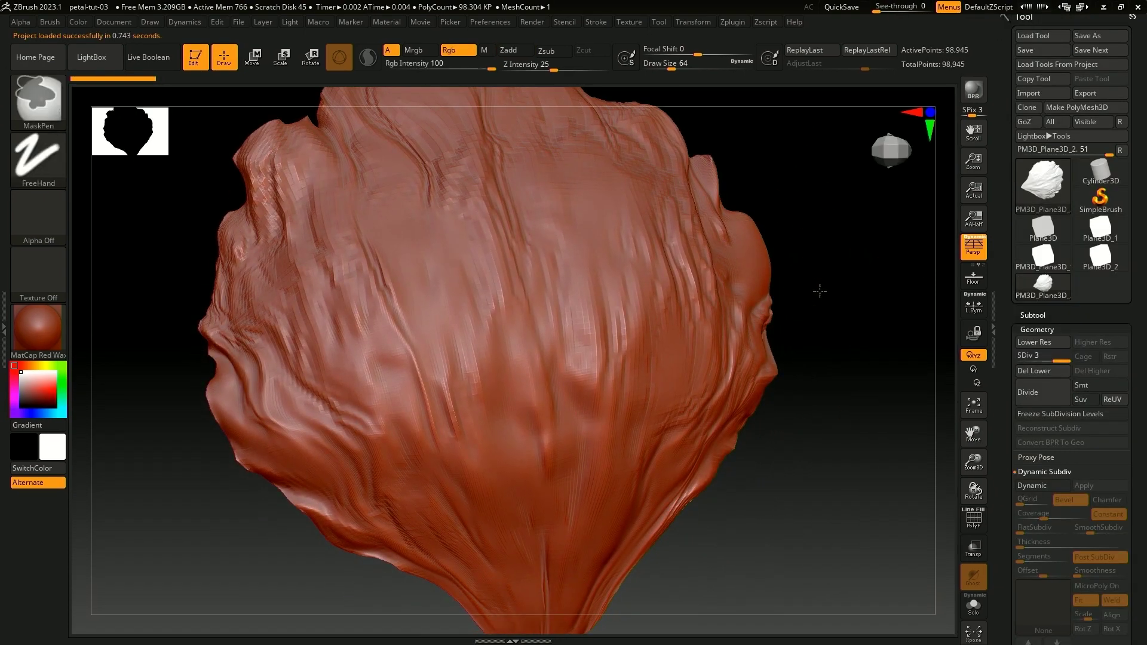
{"action": "left_click_drag", "start_coordinate": [819, 289], "coordinate": [878, 351]}
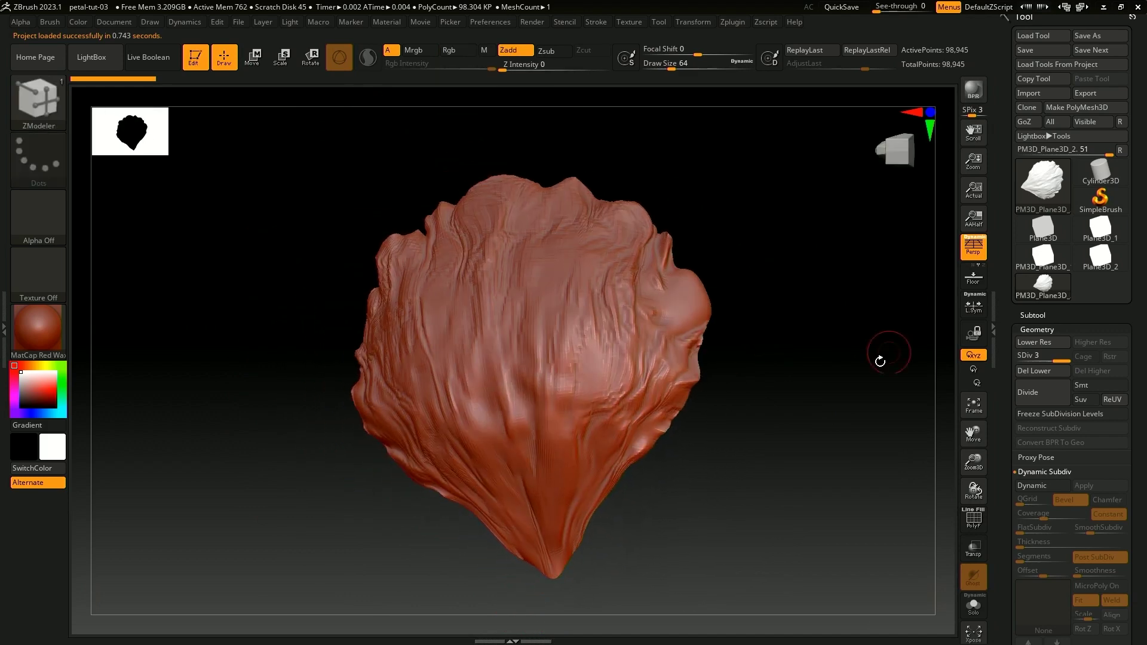
{"action": "left_click_drag", "start_coordinate": [1048, 356], "coordinate": [1020, 356]}
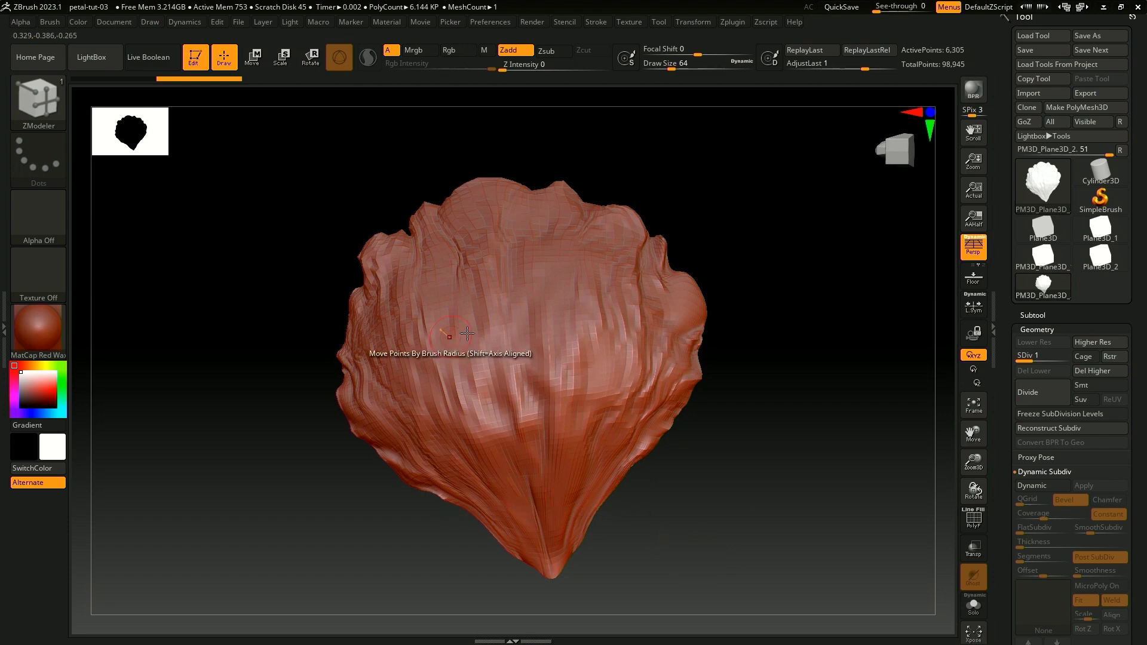
{"action": "left_click_drag", "start_coordinate": [864, 440], "coordinate": [881, 361]}
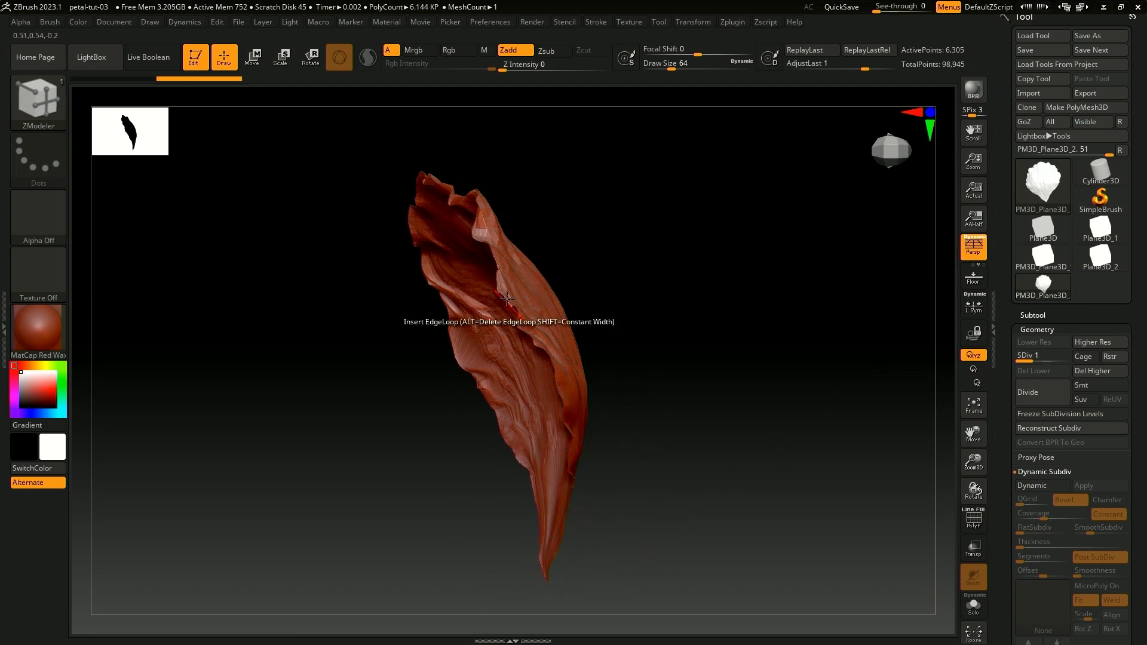
{"action": "left_click_drag", "start_coordinate": [673, 294], "coordinate": [627, 307]}
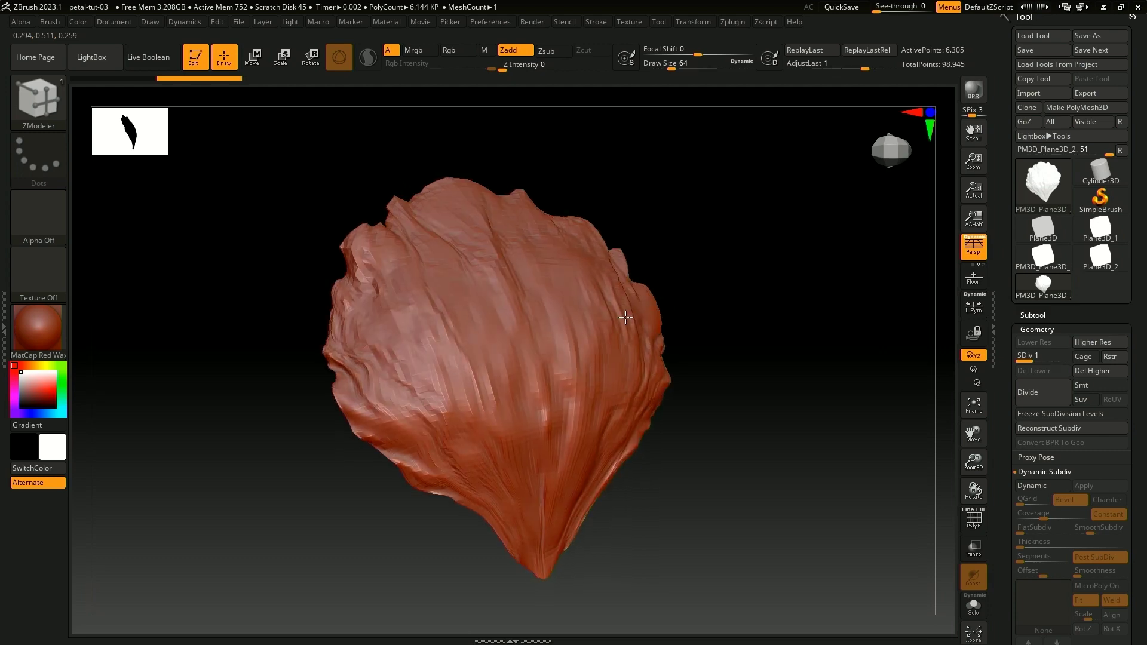
- Select the Clay brush and set its draw size to about 49
{"action": "left_click", "coordinate": [33, 102]}
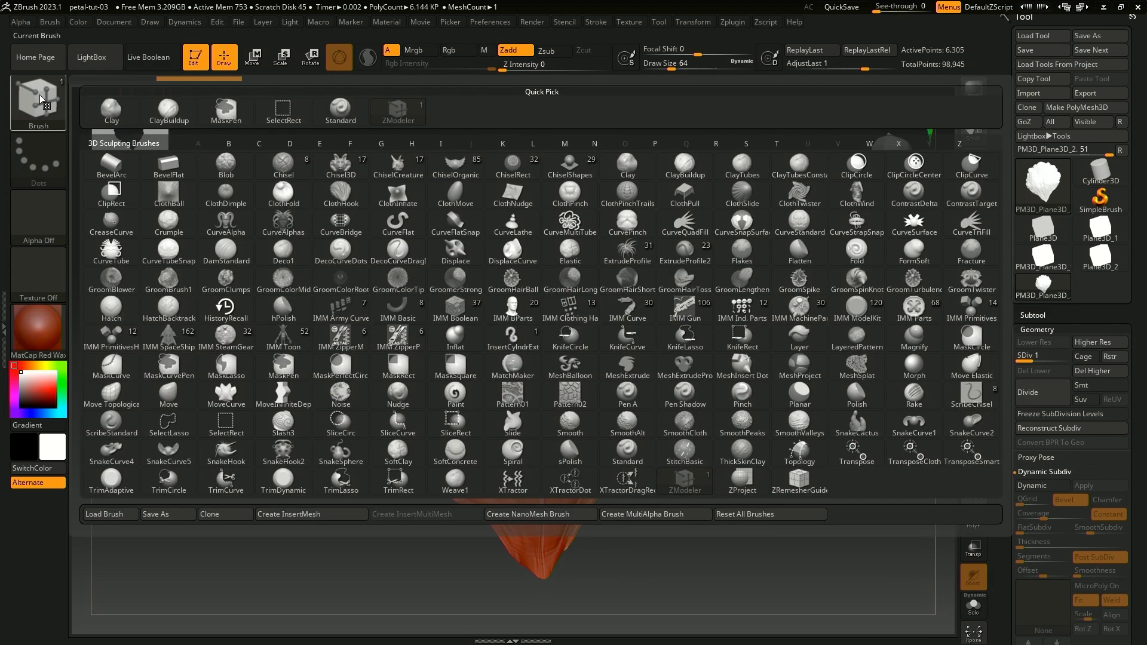
{"action": "left_click", "coordinate": [112, 108]}
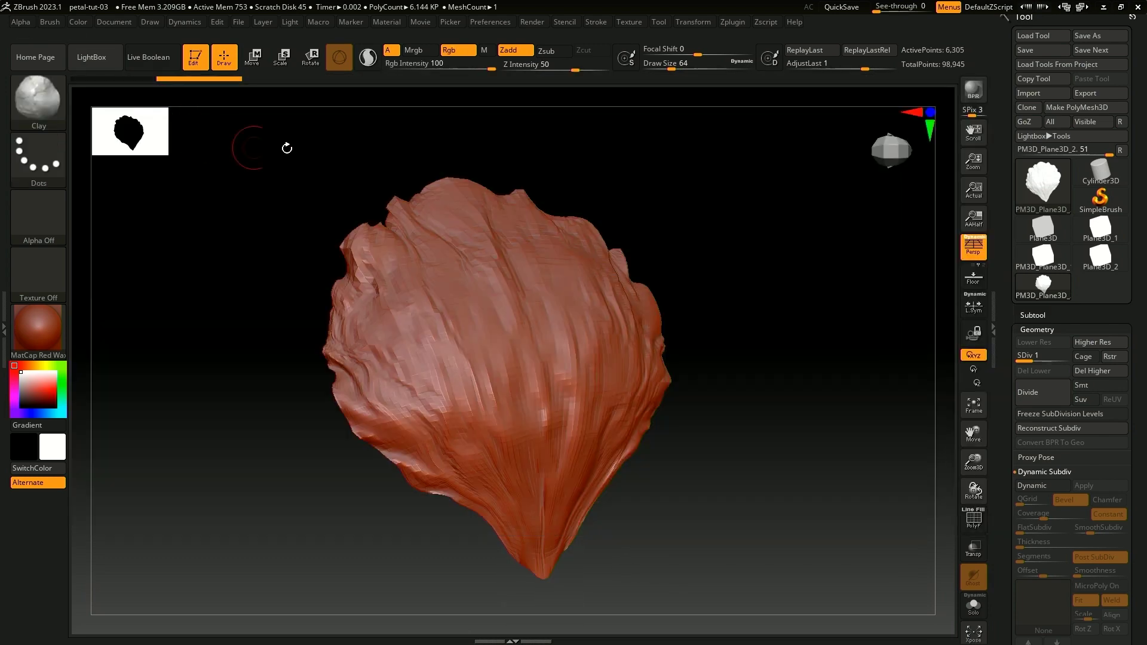
{"action": "left_click", "coordinate": [41, 90]}
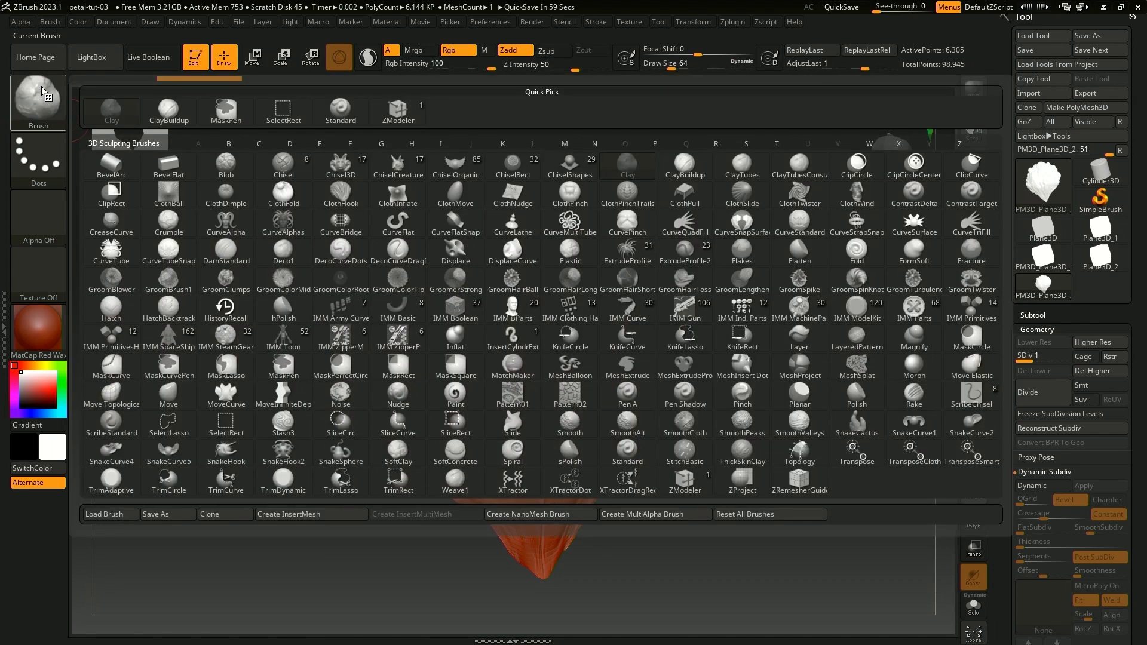
{"action": "left_click", "coordinate": [42, 86]}
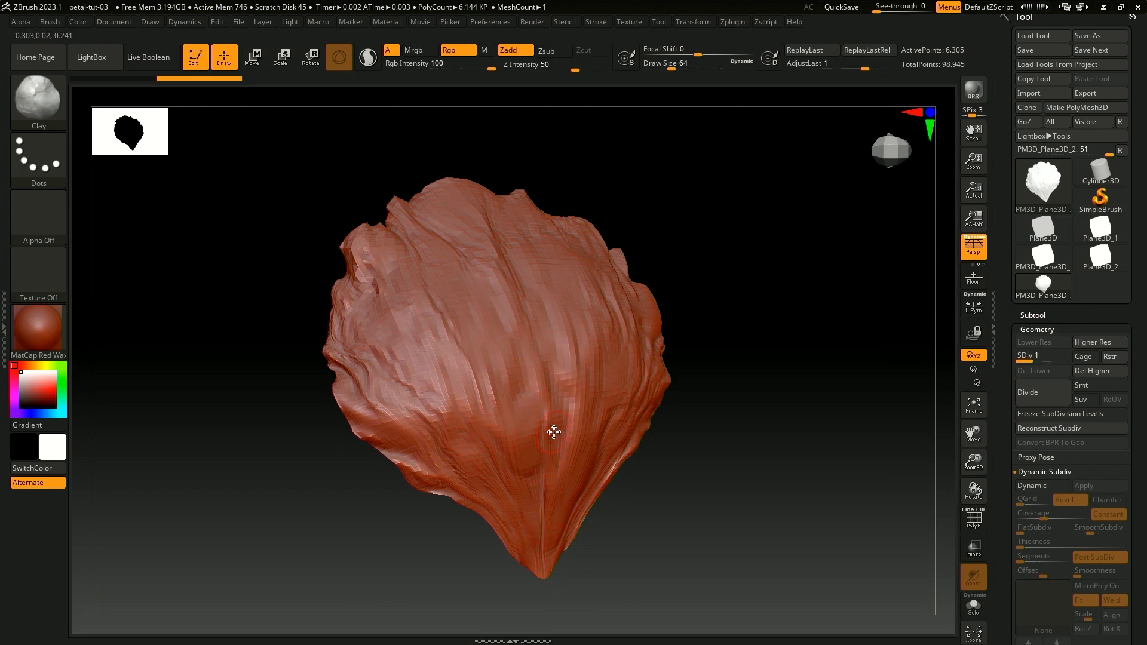
{"action": "key", "text": "space"}
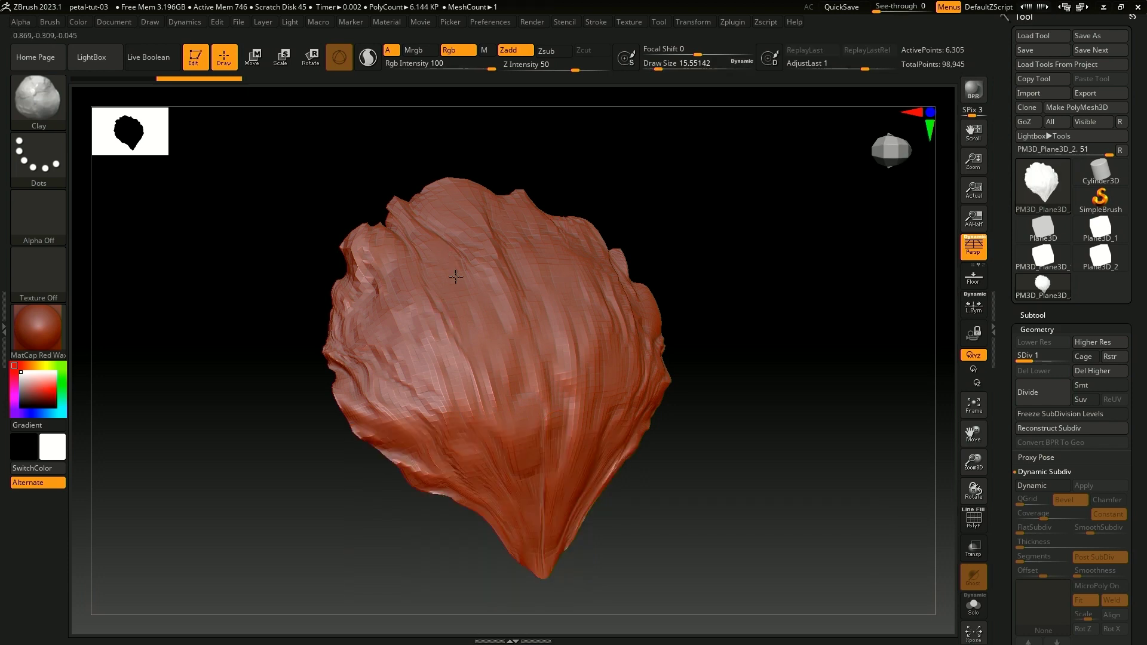
{"action": "key", "text": "space"}
{"action": "left_click_drag", "start_coordinate": [448, 300], "coordinate": [452, 299]}
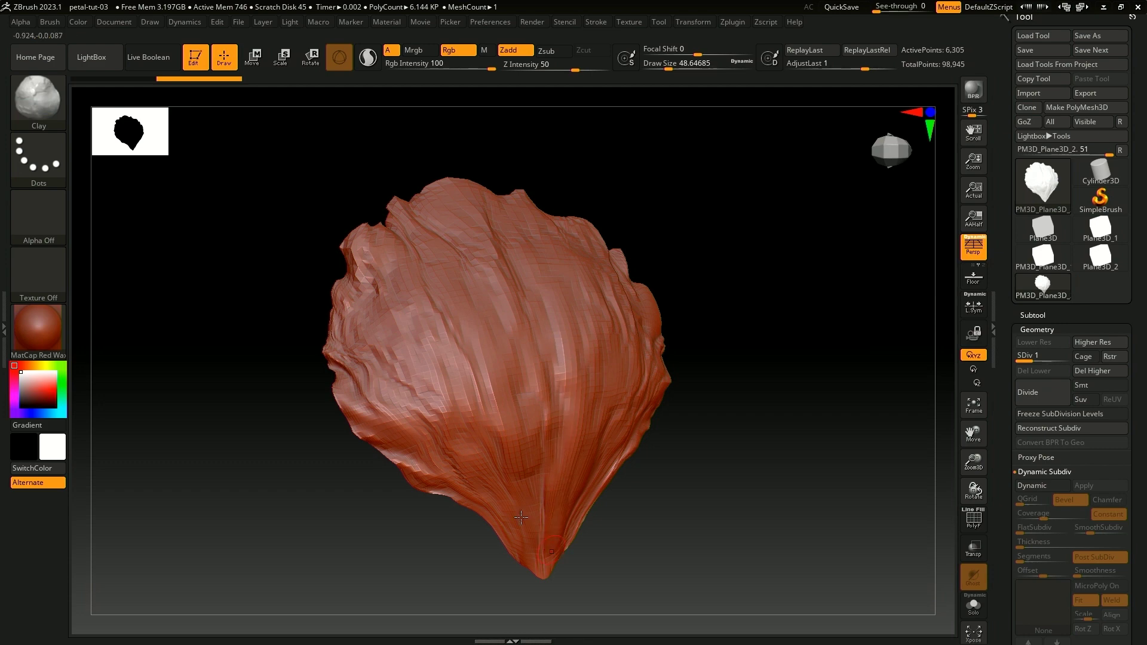
- Select the ClothMove brush and set its draw size to about 154
{"action": "left_click", "coordinate": [34, 99]}
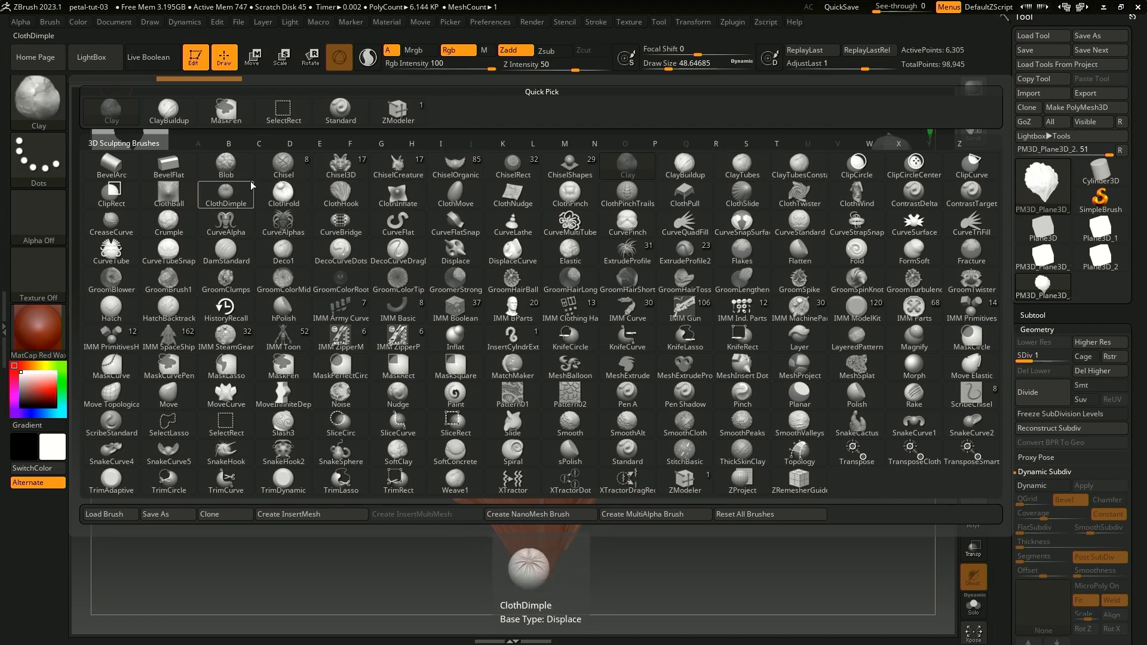
{"action": "left_click", "coordinate": [458, 192]}
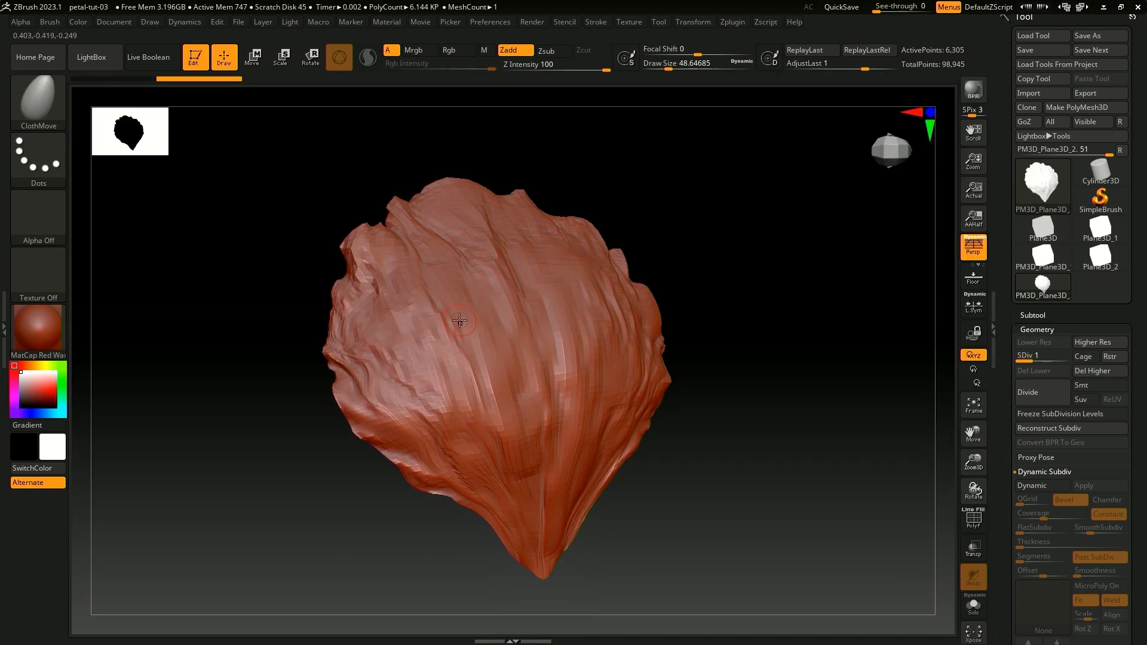
{"action": "key", "text": "space"}
{"action": "left_click_drag", "start_coordinate": [483, 331], "coordinate": [504, 331]}
- Pull cloth-like folds into the petal's middle and upper surface with short ClothMove strokes
{"action": "left_click_drag", "start_coordinate": [582, 282], "coordinate": [564, 274]}
{"action": "left_click_drag", "start_coordinate": [432, 348], "coordinate": [438, 343]}
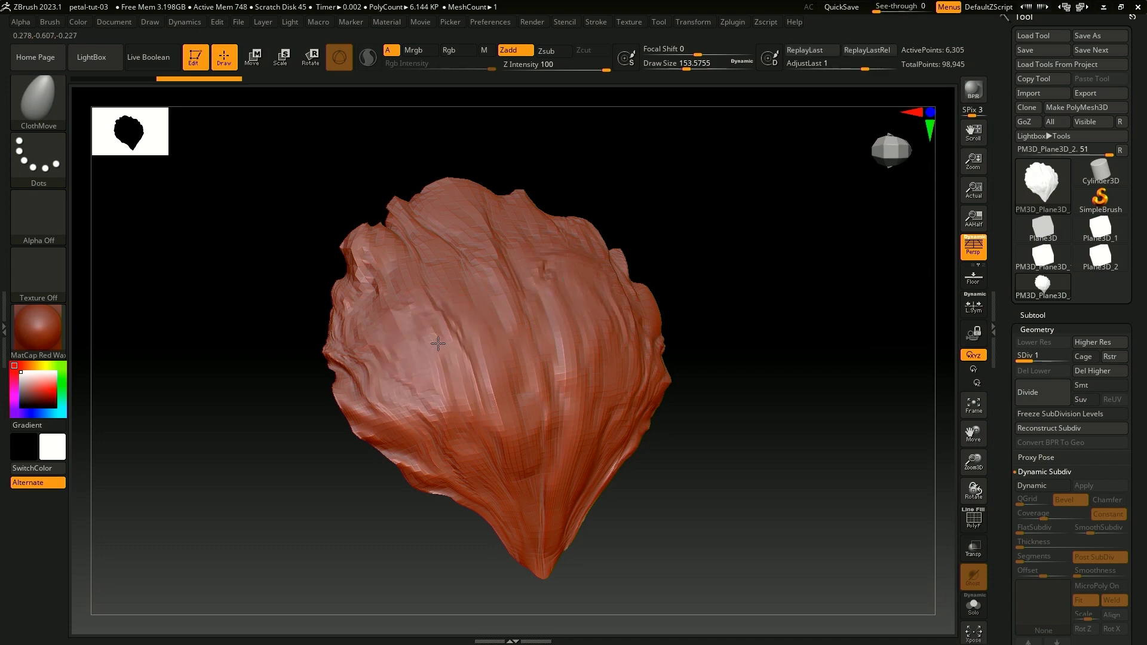
{"action": "left_click_drag", "start_coordinate": [442, 222], "coordinate": [459, 215]}
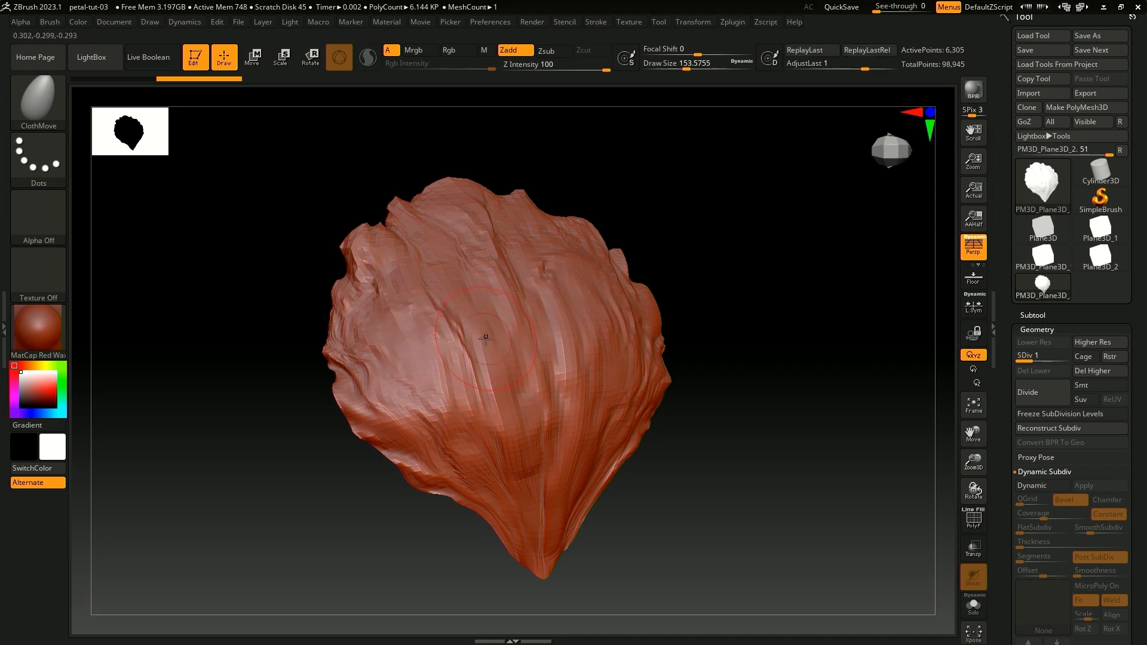
{"action": "left_click_drag", "start_coordinate": [486, 339], "coordinate": [472, 346]}
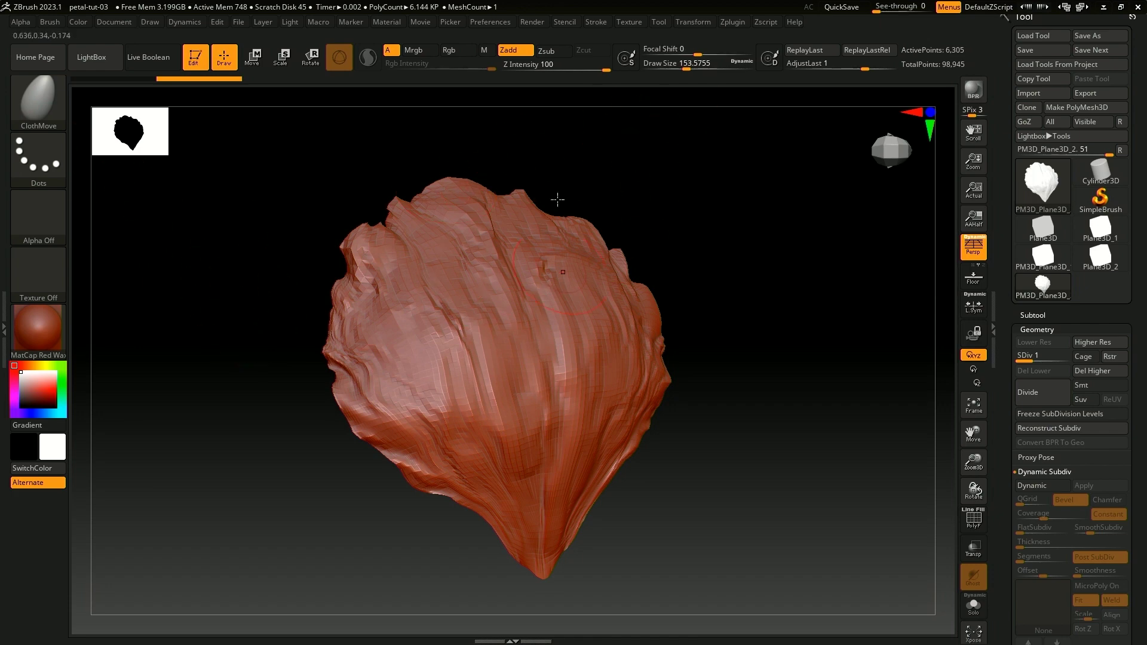
{"action": "left_click_drag", "start_coordinate": [655, 215], "coordinate": [672, 278]}
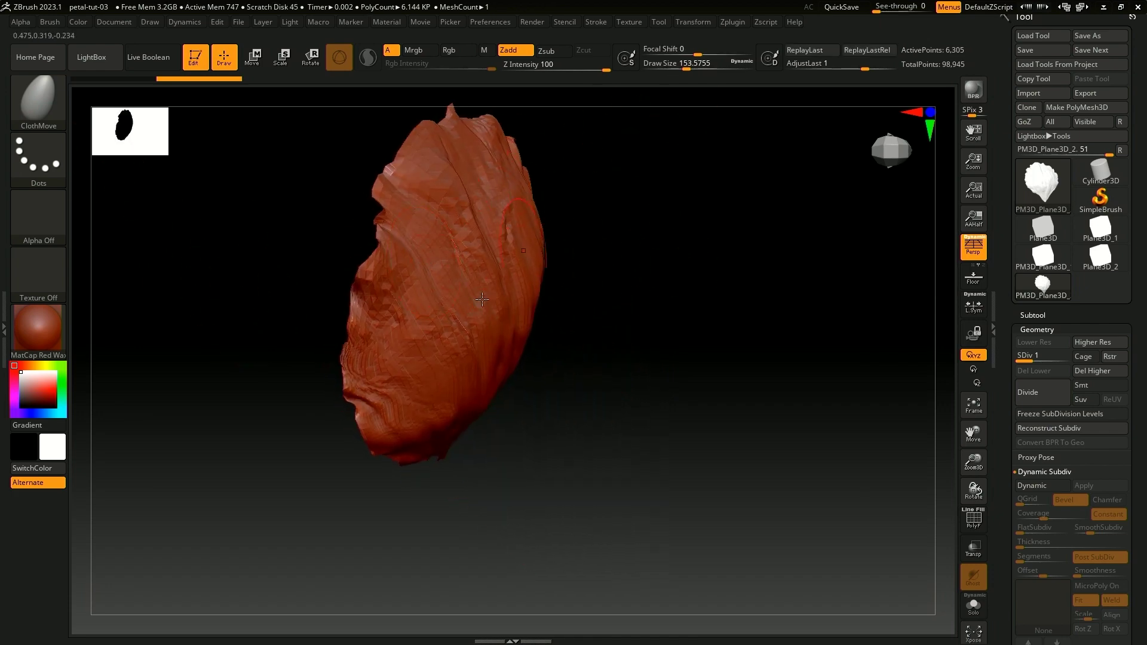
{"action": "mouse_move", "coordinate": [606, 301]}
{"action": "left_mouse_down"}
{"action": "mouse_move", "coordinate": [658, 310]}
{"action": "mouse_move", "coordinate": [627, 296]}
{"action": "left_mouse_up"}
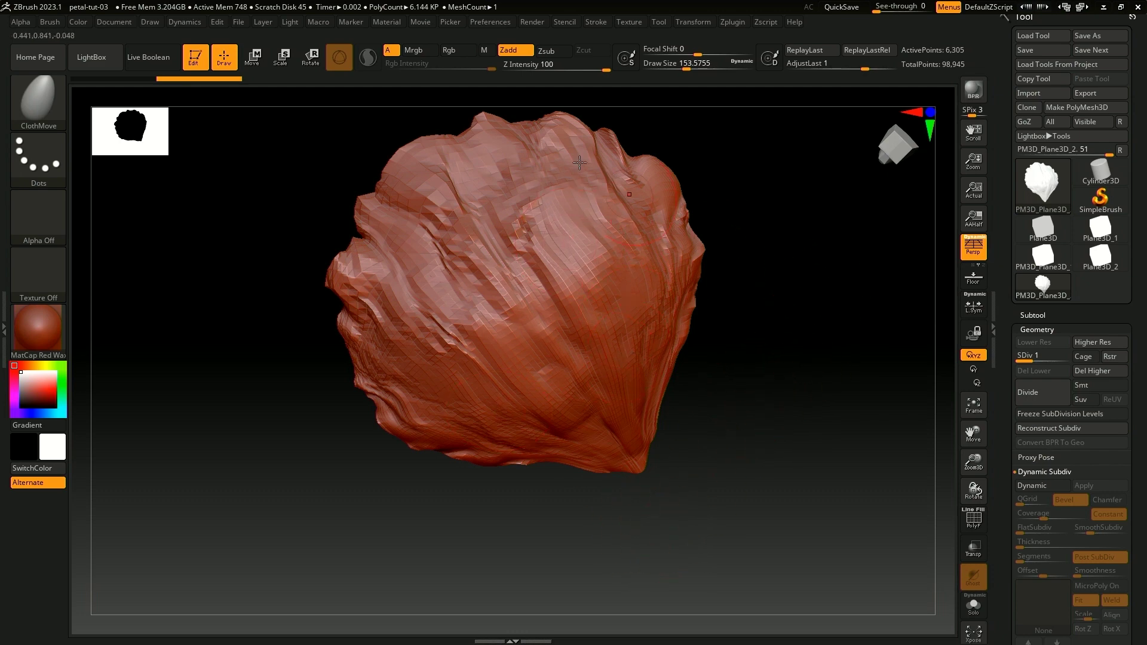
- Crumple the petal's upper and central surface with the Crumple brush, using a Z intensity of 60
{"action": "left_click", "coordinate": [34, 120]}
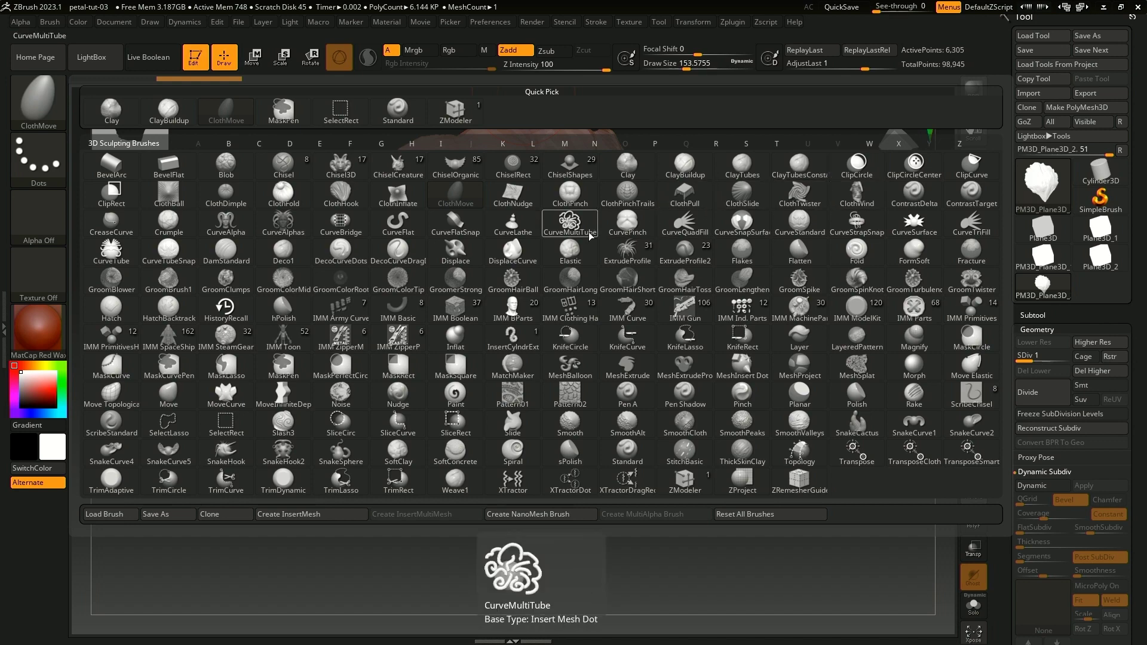
{"action": "left_click", "coordinate": [169, 224]}
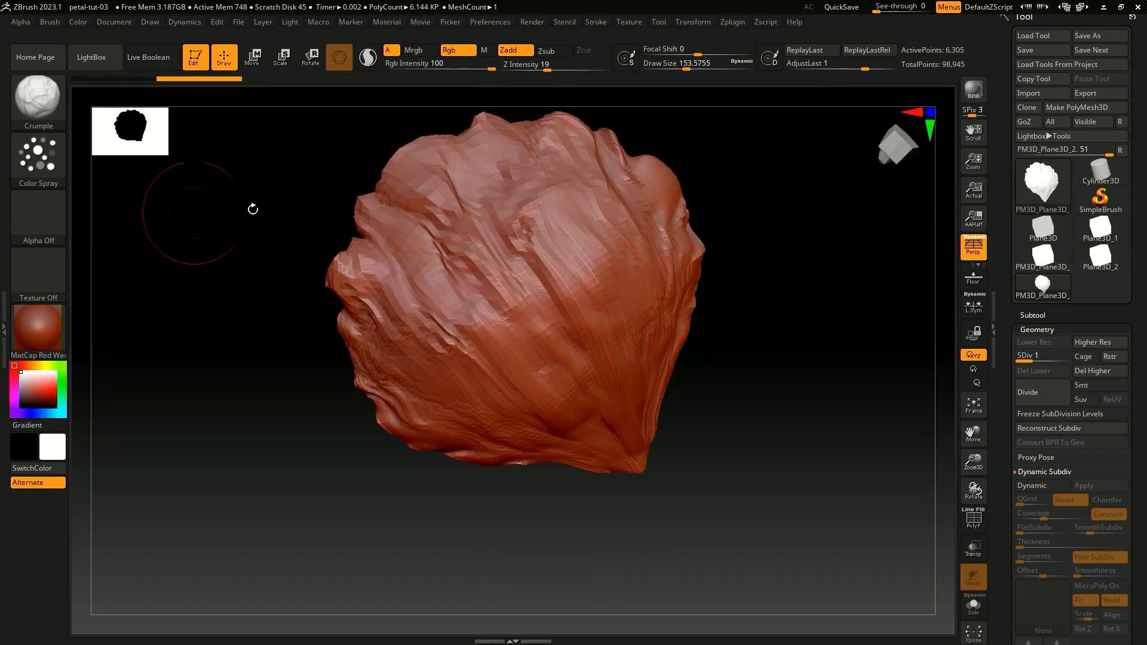
{"action": "mouse_move", "coordinate": [602, 257]}
{"action": "left_mouse_down"}
{"action": "mouse_move", "coordinate": [525, 281]}
{"action": "mouse_move", "coordinate": [549, 293]}
{"action": "left_mouse_up"}
{"action": "left_click_drag", "start_coordinate": [548, 65], "coordinate": [583, 65]}
{"action": "mouse_move", "coordinate": [595, 232]}
{"action": "left_mouse_down"}
{"action": "mouse_move", "coordinate": [651, 180]}
{"action": "mouse_move", "coordinate": [574, 251]}
{"action": "mouse_move", "coordinate": [612, 206]}
{"action": "mouse_move", "coordinate": [592, 239]}
{"action": "left_mouse_up"}
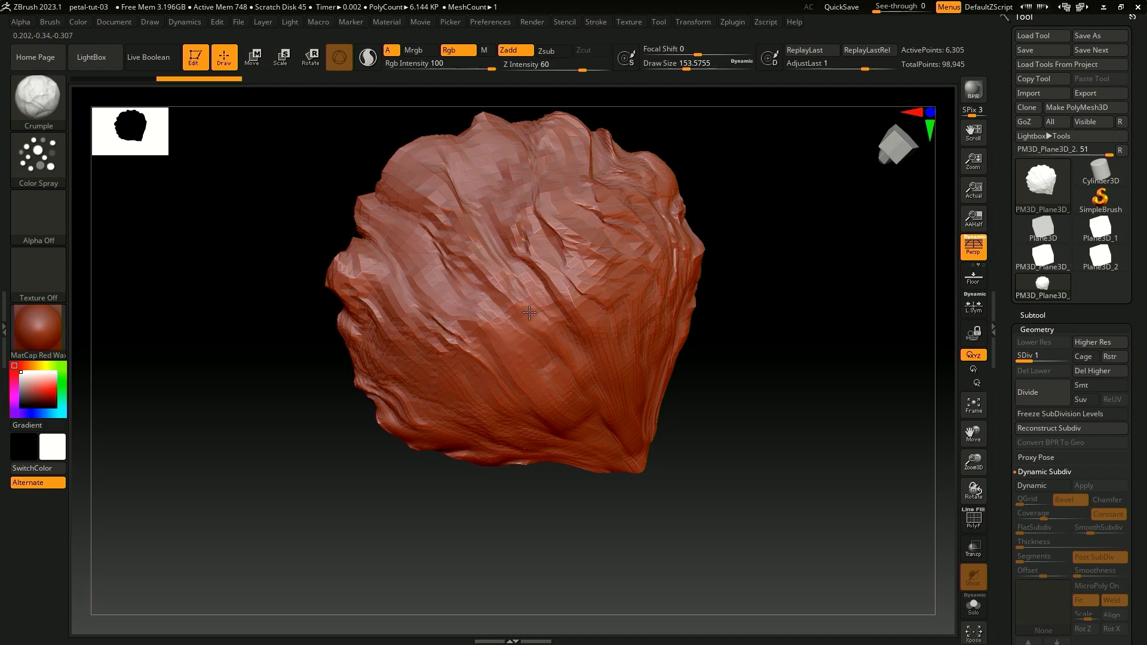
{"action": "mouse_move", "coordinate": [520, 339]}
{"action": "left_mouse_down"}
{"action": "mouse_move", "coordinate": [454, 311]}
{"action": "mouse_move", "coordinate": [502, 339]}
{"action": "mouse_move", "coordinate": [475, 337]}
{"action": "left_mouse_up"}
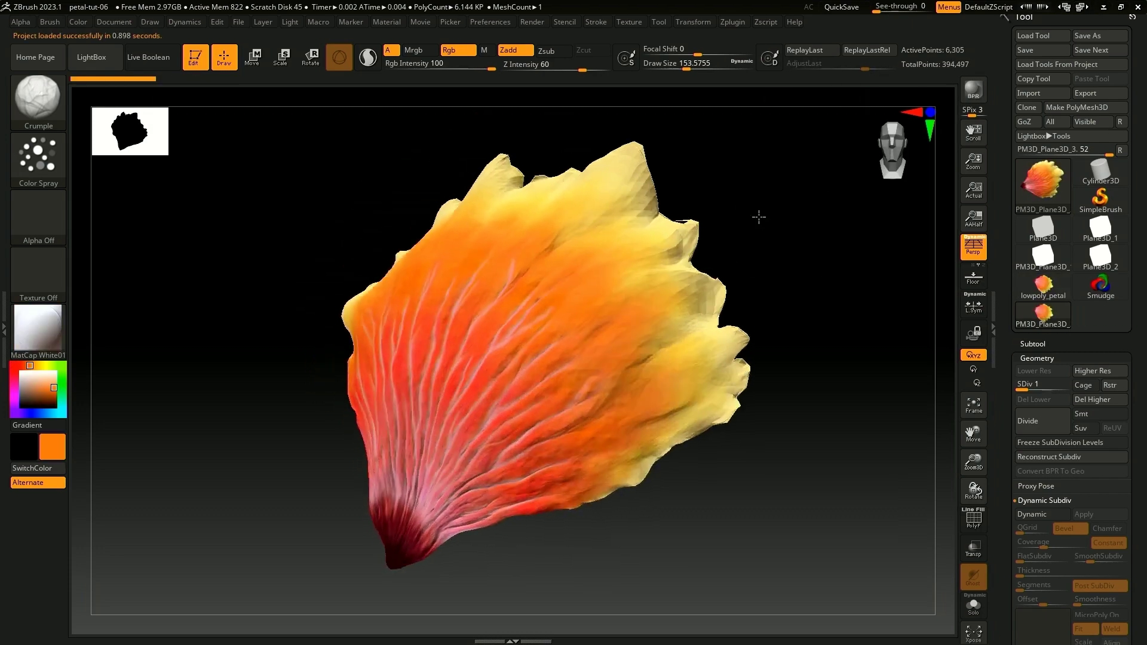
- Select the Standard brush for the painted petal and set its draw size to about 5.75
{"action": "left_click_drag", "start_coordinate": [758, 217], "coordinate": [786, 253]}
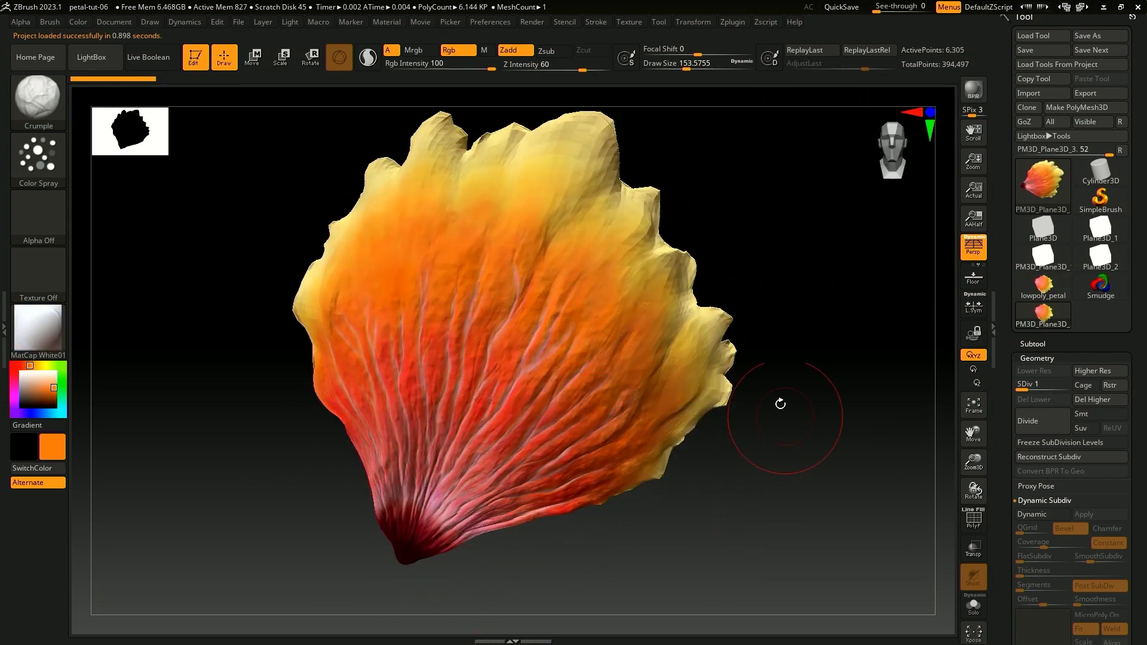
{"action": "left_click_drag", "start_coordinate": [780, 404], "coordinate": [568, 192]}
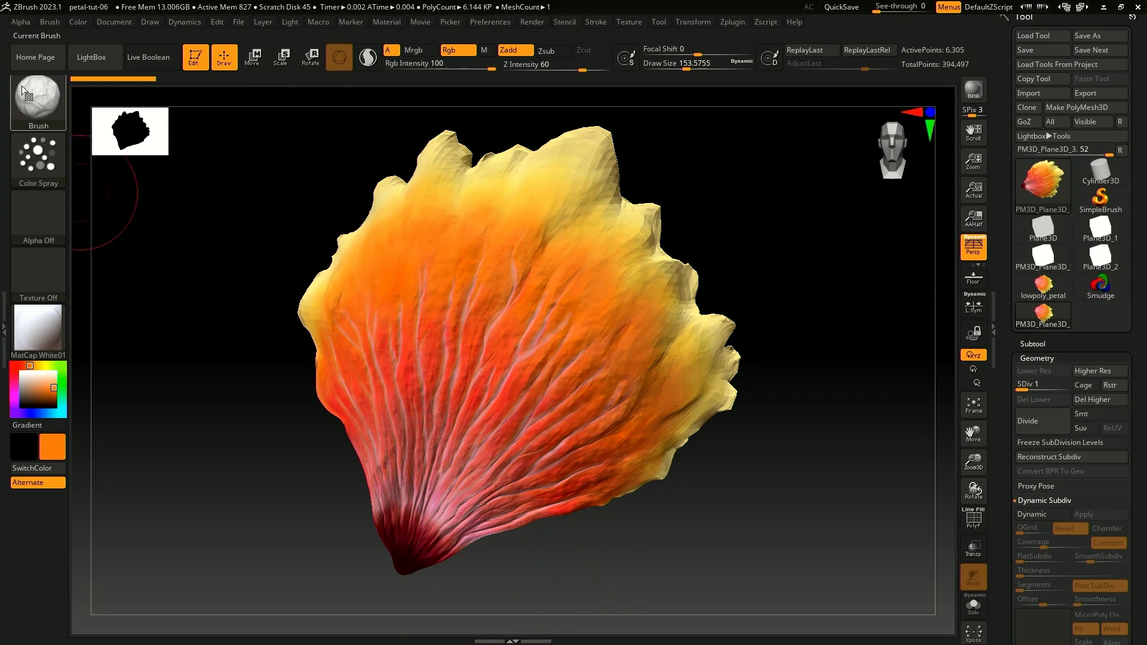
{"action": "left_click", "coordinate": [35, 96]}
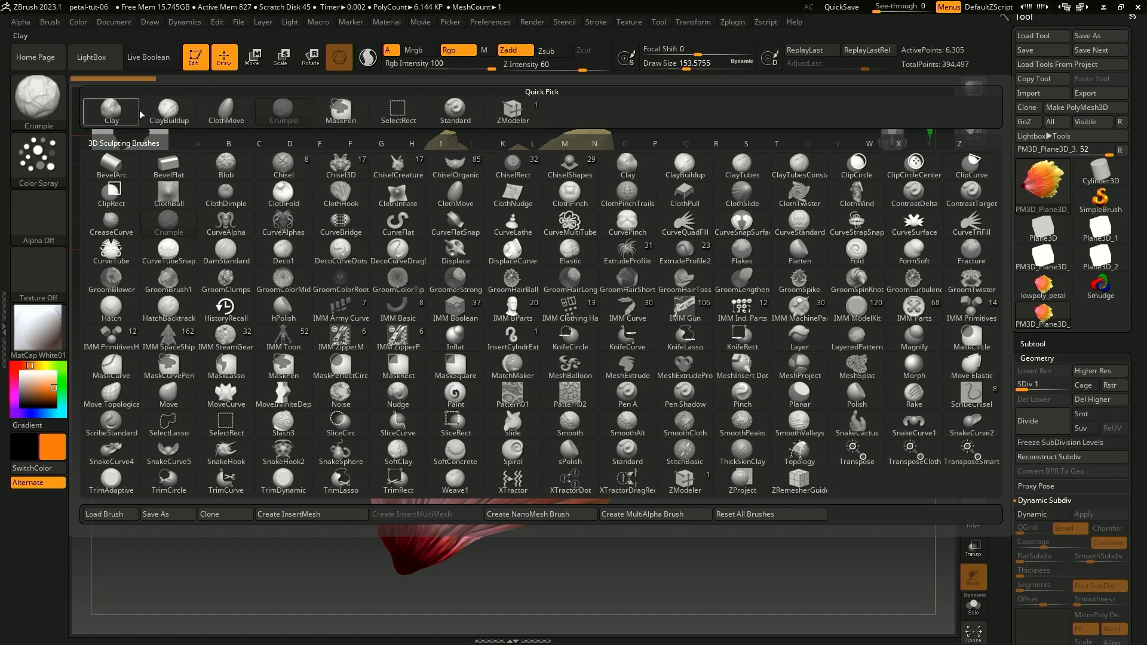
{"action": "left_click", "coordinate": [453, 111]}
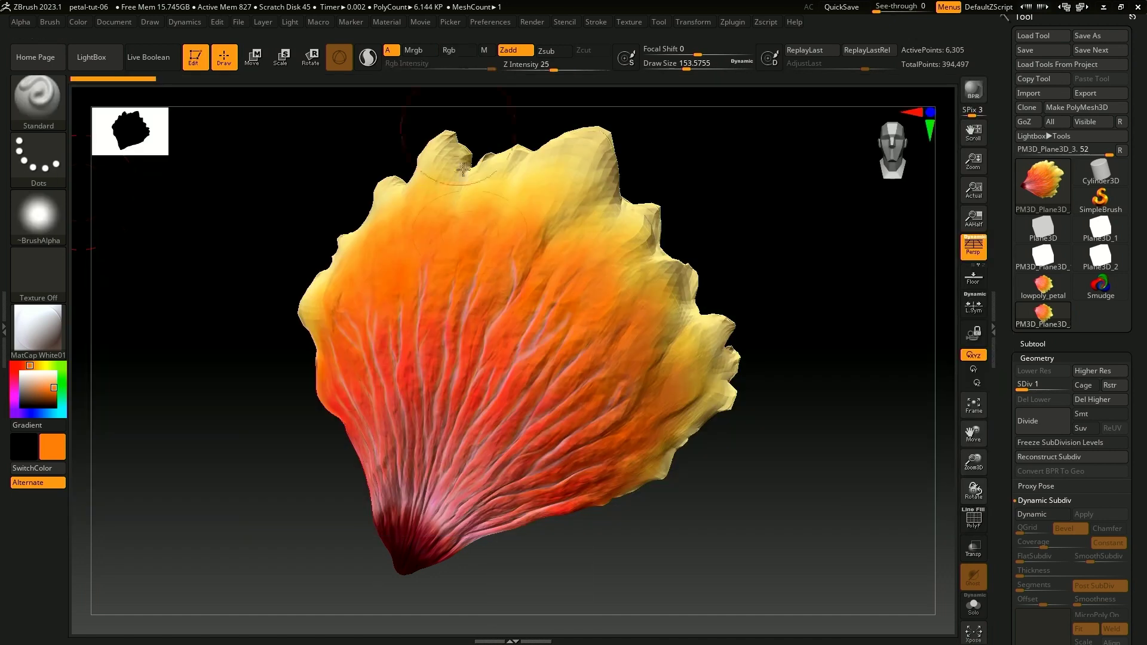
{"action": "right_click", "coordinate": [487, 366]}
{"action": "left_click_drag", "start_coordinate": [488, 367], "coordinate": [476, 372]}
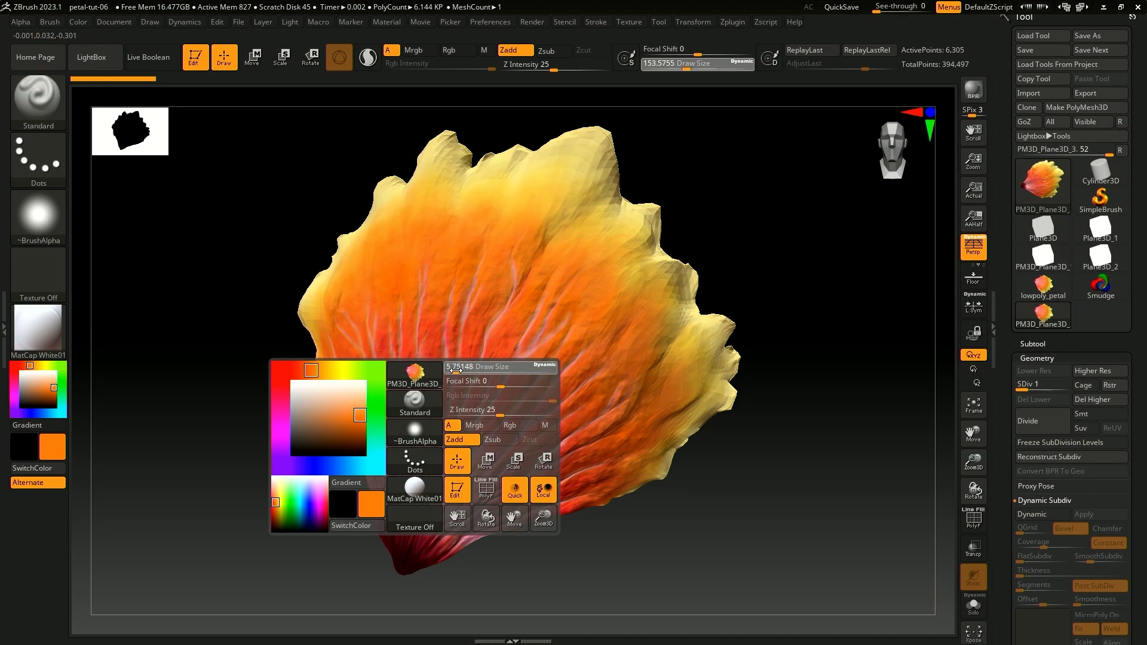
- Enable Mrgb painting for the Standard brush and choose a warm off-white as the paint colour
{"action": "left_click", "coordinate": [413, 51]}
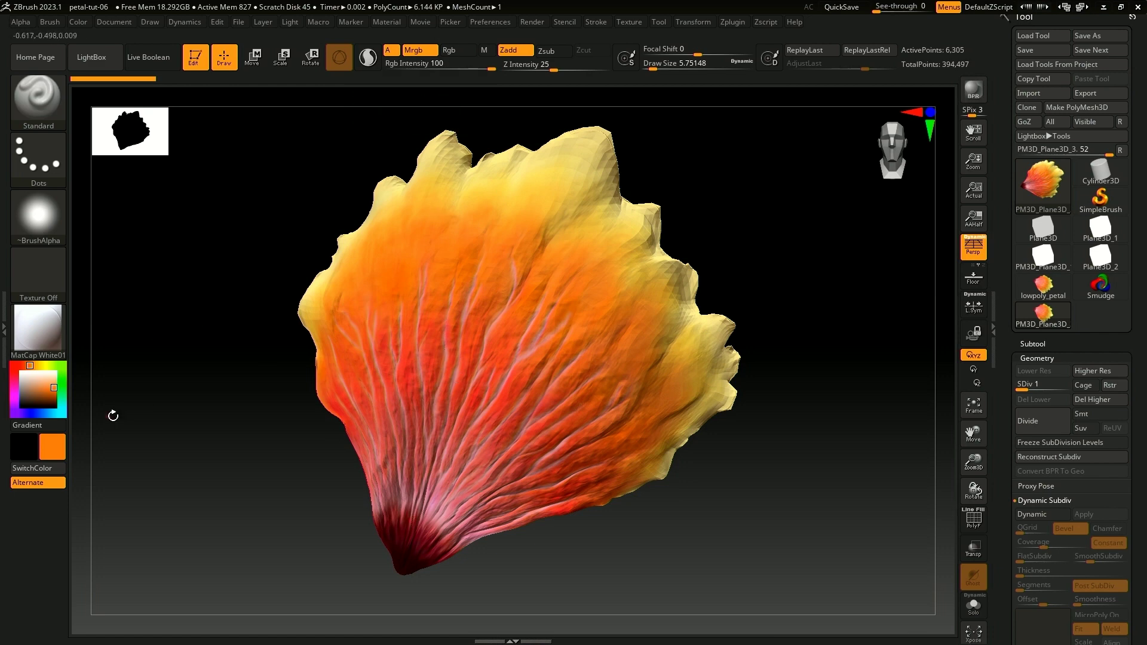
{"action": "left_click", "coordinate": [39, 402]}
{"action": "left_click", "coordinate": [56, 369]}
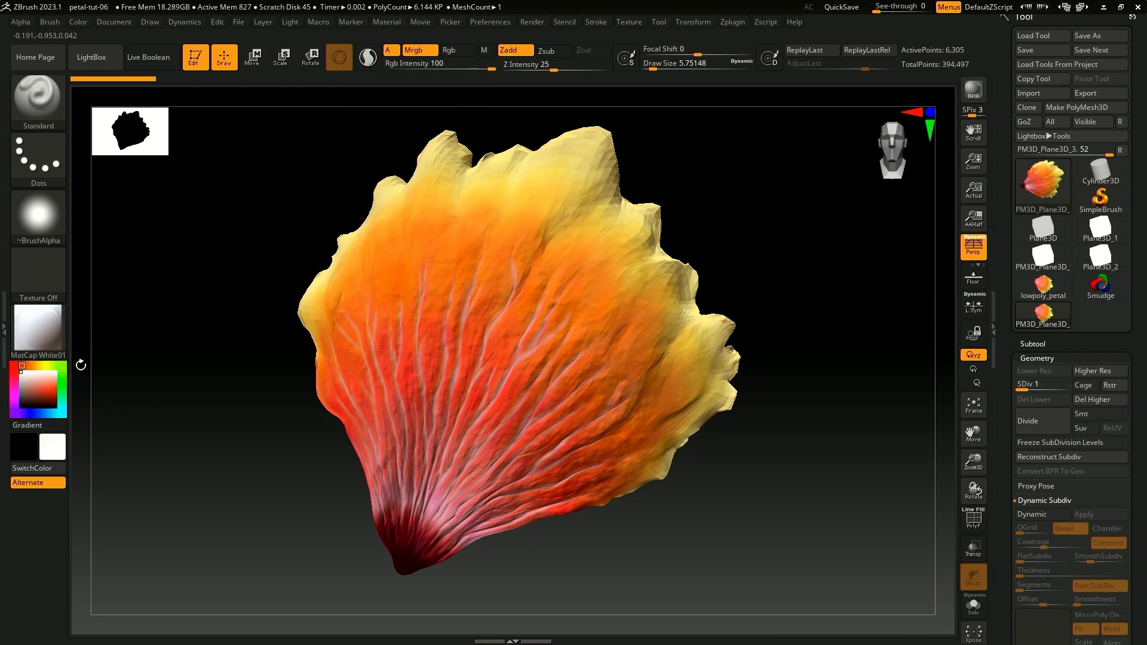
{"action": "left_click", "coordinate": [55, 373]}
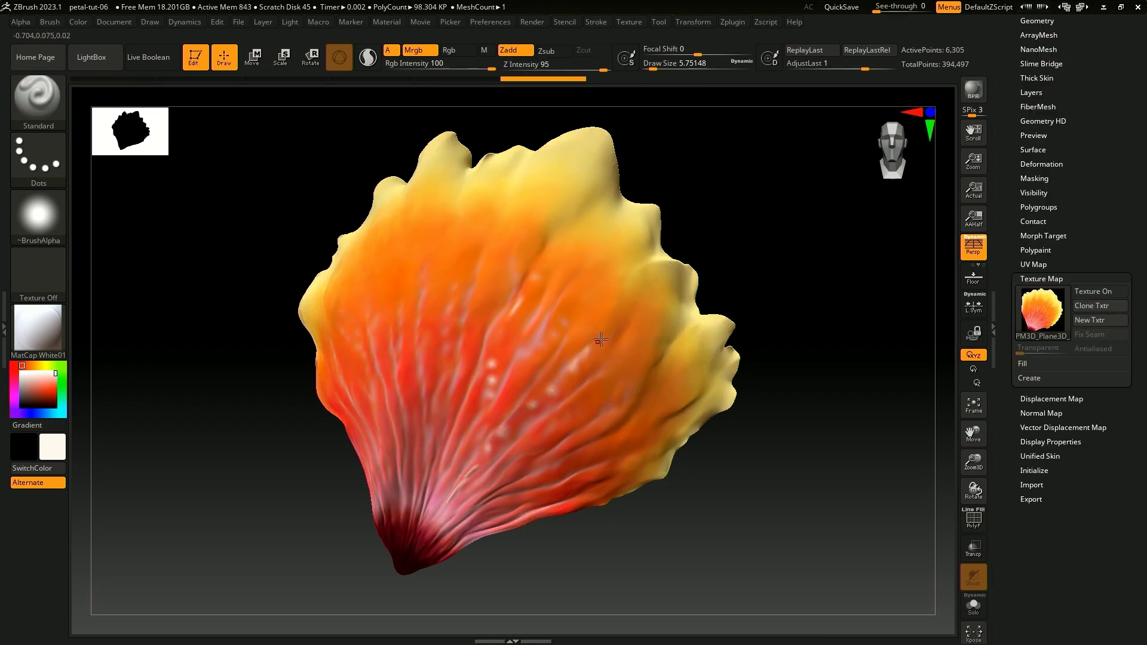
- Paint raised off-white strokes over the orange area beside the petal's centre, at subdivision level 1
{"action": "left_click_drag", "start_coordinate": [601, 340], "coordinate": [571, 373]}
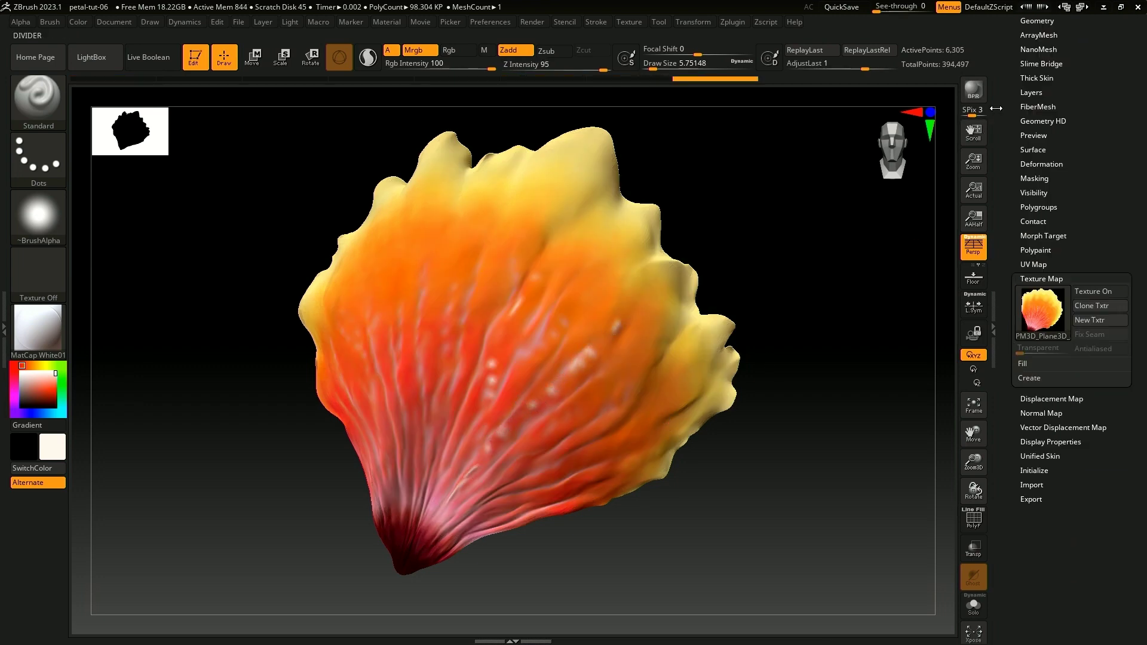
{"action": "scroll", "coordinate": [1017, 217], "scroll_direction": "up", "scroll_amount": 5}
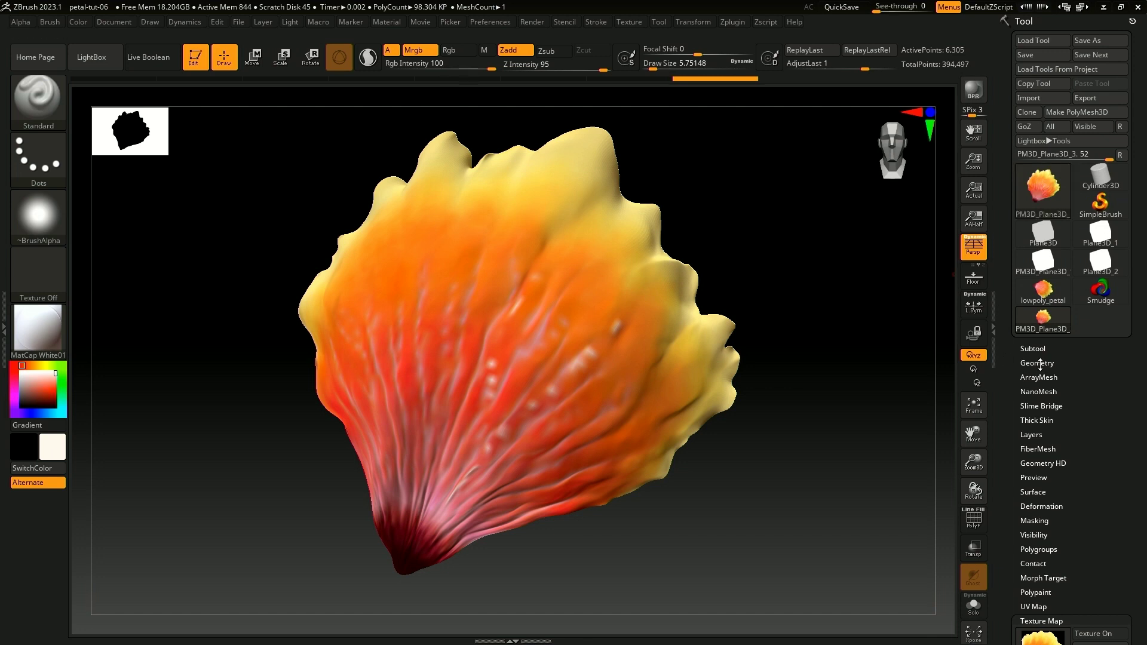
{"action": "left_click", "coordinate": [1038, 363]}
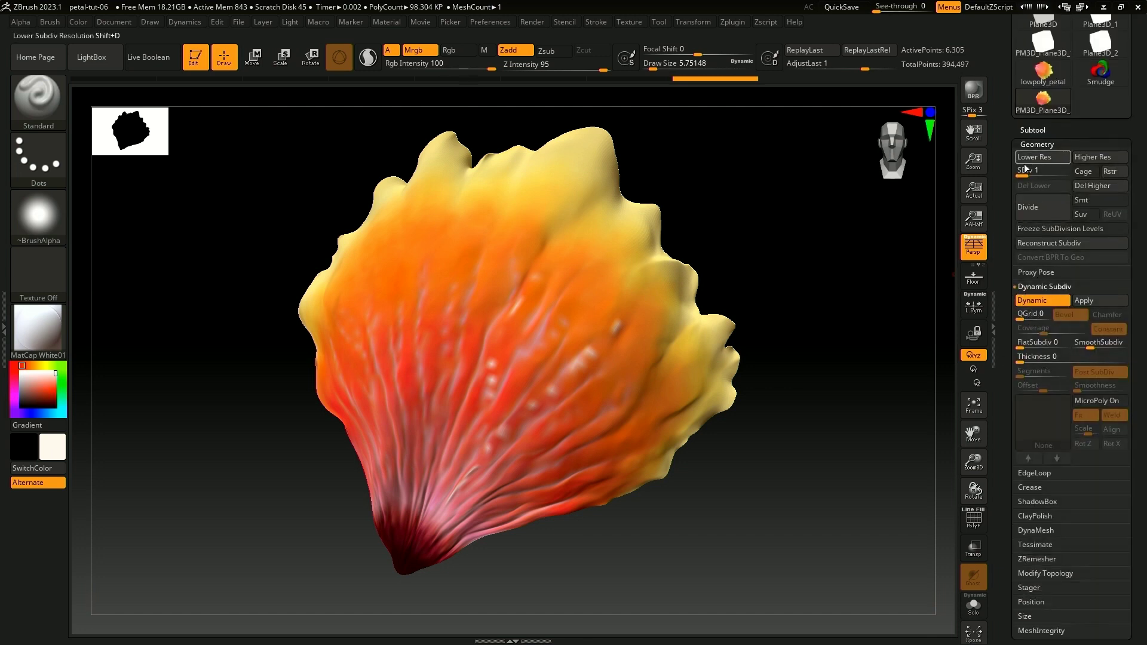
{"action": "left_click_drag", "start_coordinate": [1023, 174], "coordinate": [1112, 166]}
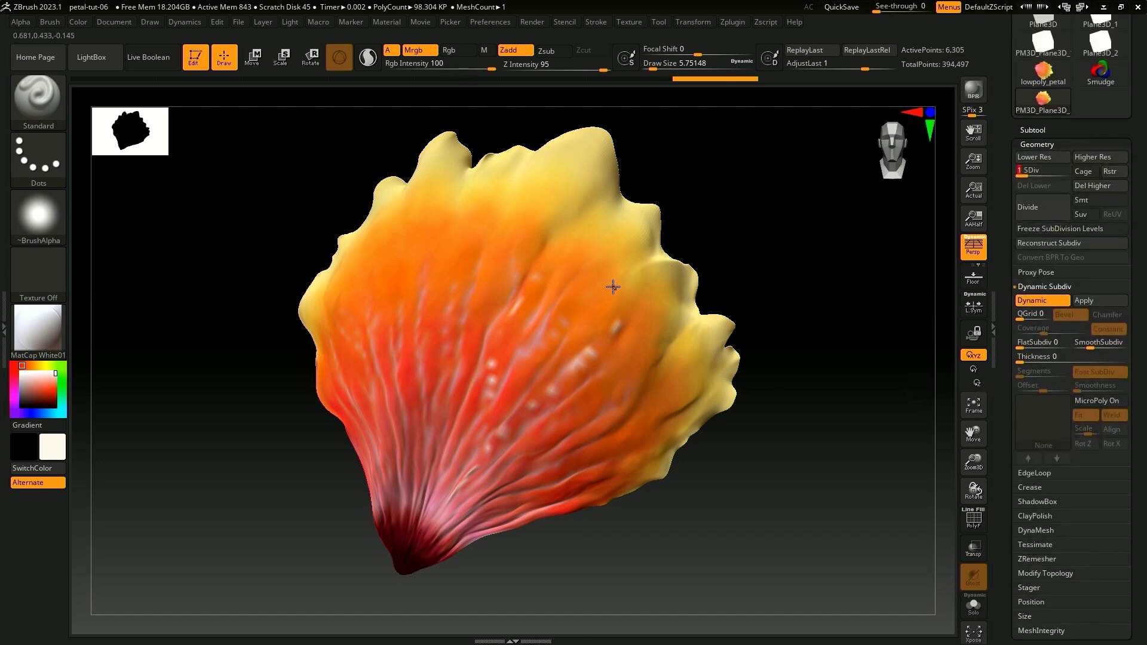
{"action": "left_click_drag", "start_coordinate": [613, 287], "coordinate": [588, 340]}
- Send the petal to Cinema 4D with GoZ, continuing past the GoZ information notice, and switch to Cinema 4D
{"action": "scroll", "coordinate": [1029, 130], "scroll_direction": "up", "scroll_amount": 3}
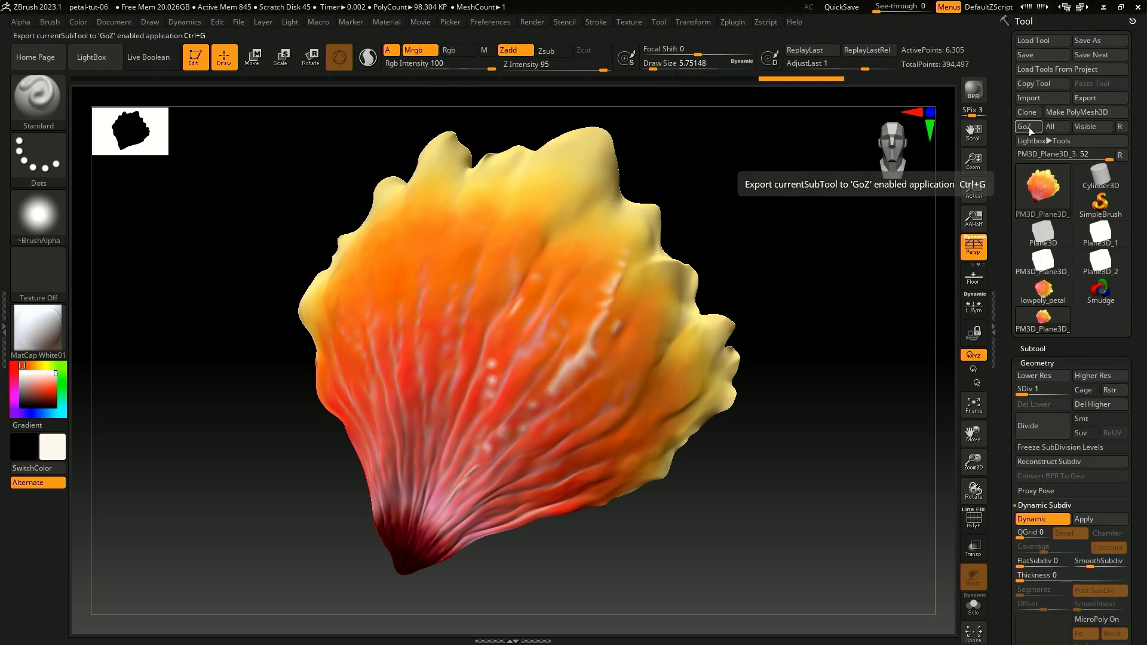
{"action": "left_click", "coordinate": [1026, 127]}
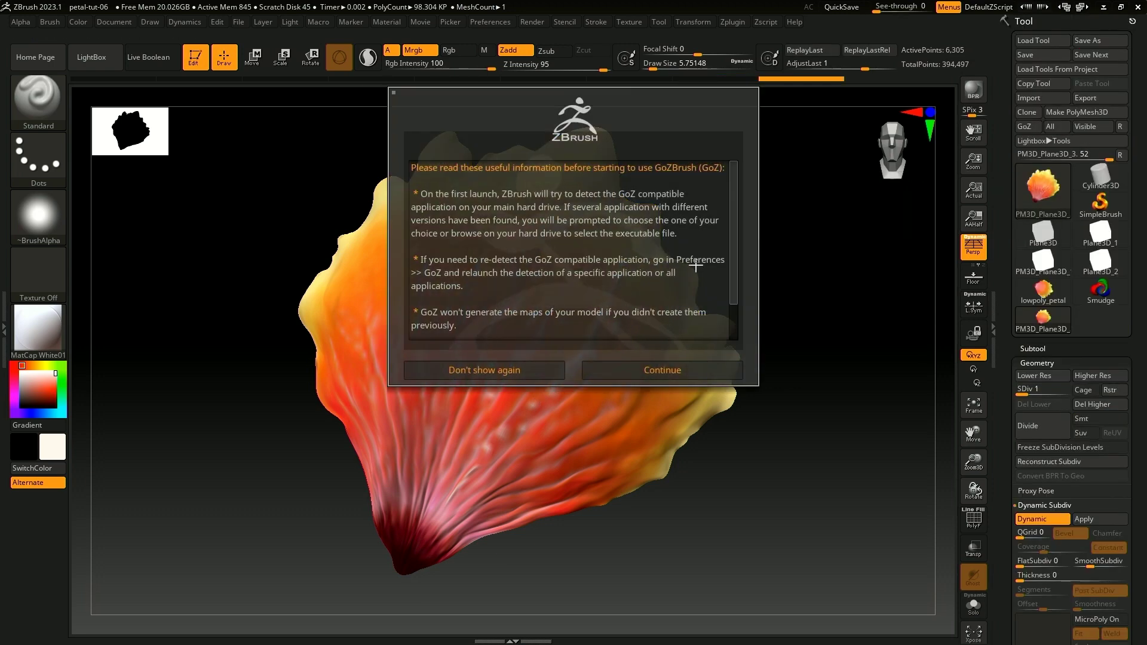
{"action": "left_click", "coordinate": [558, 370]}
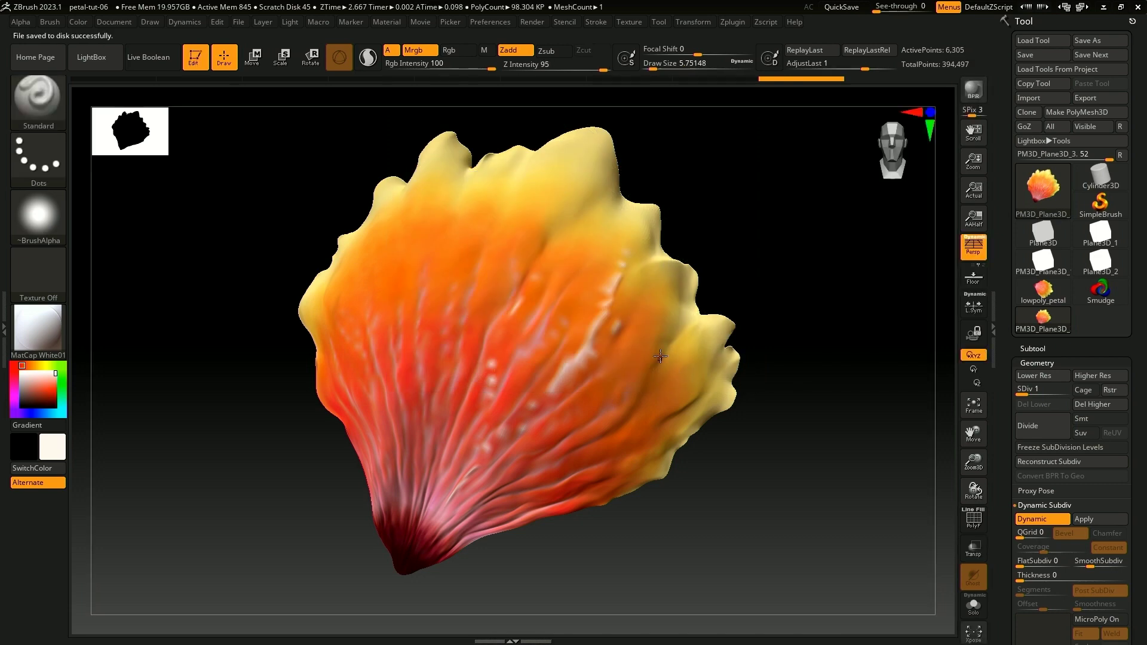
{"action": "left_click", "coordinate": [1102, 7]}
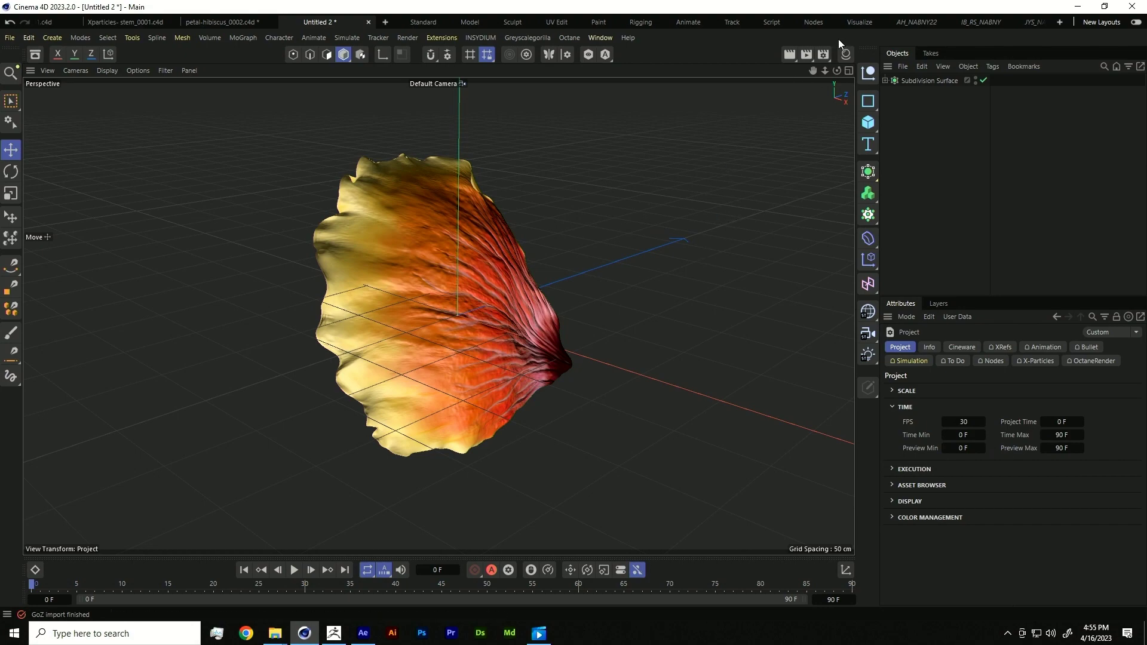
- Look over the imported petal in Cinema 4D and examine its material's colour texture and enabled channels in the Material Editor
{"action": "left_click_drag", "start_coordinate": [608, 282], "coordinate": [418, 194], "text": "alt"}
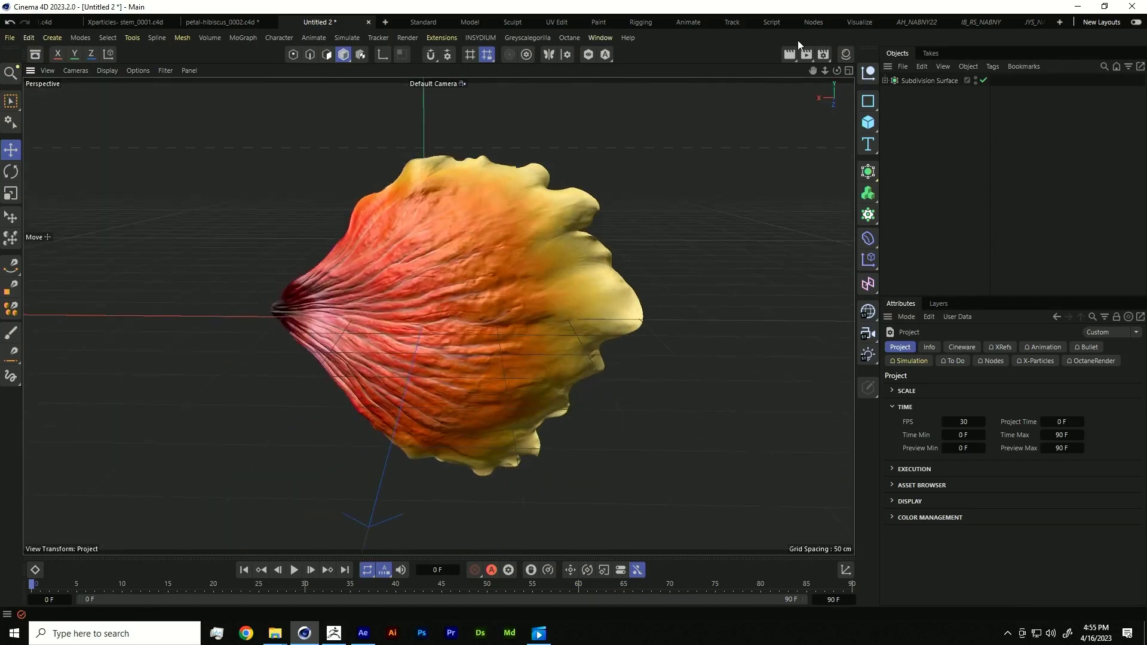
{"action": "left_click", "coordinate": [846, 54]}
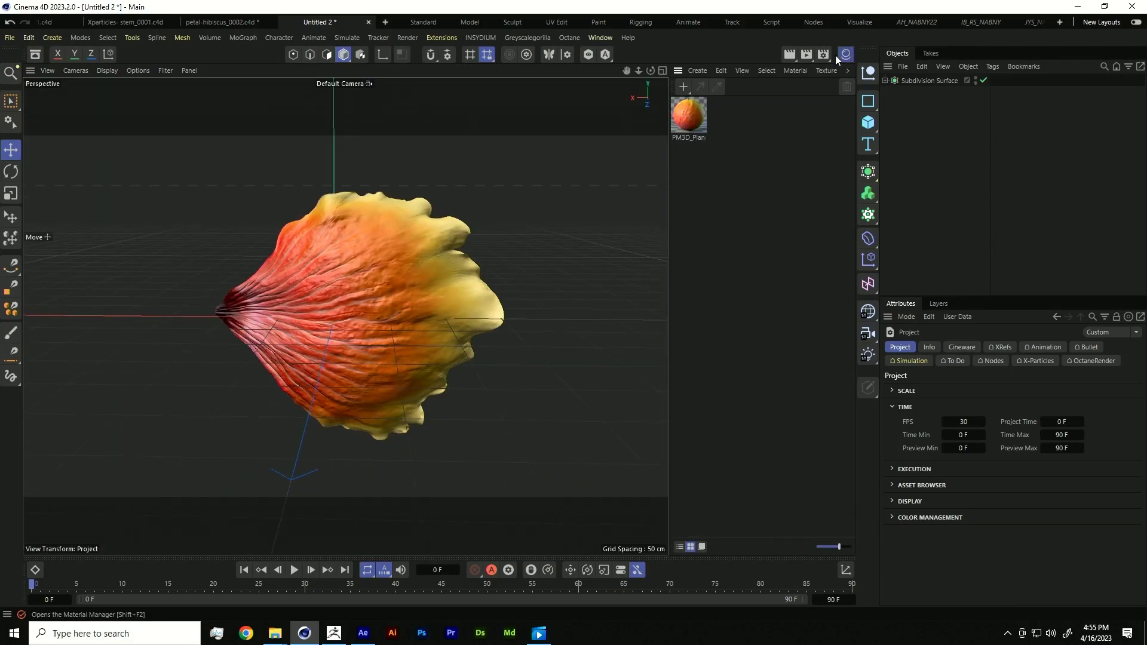
{"action": "double_click", "coordinate": [689, 113]}
{"action": "left_click_drag", "start_coordinate": [855, 87], "coordinate": [621, 96]}
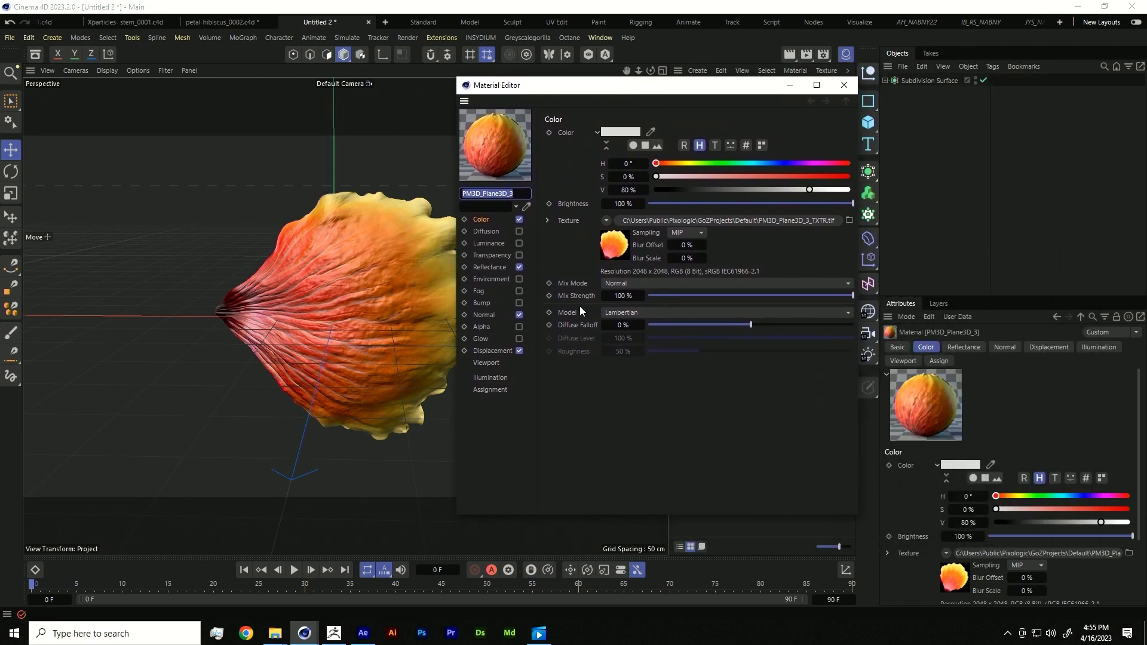
{"action": "left_click", "coordinate": [846, 83]}
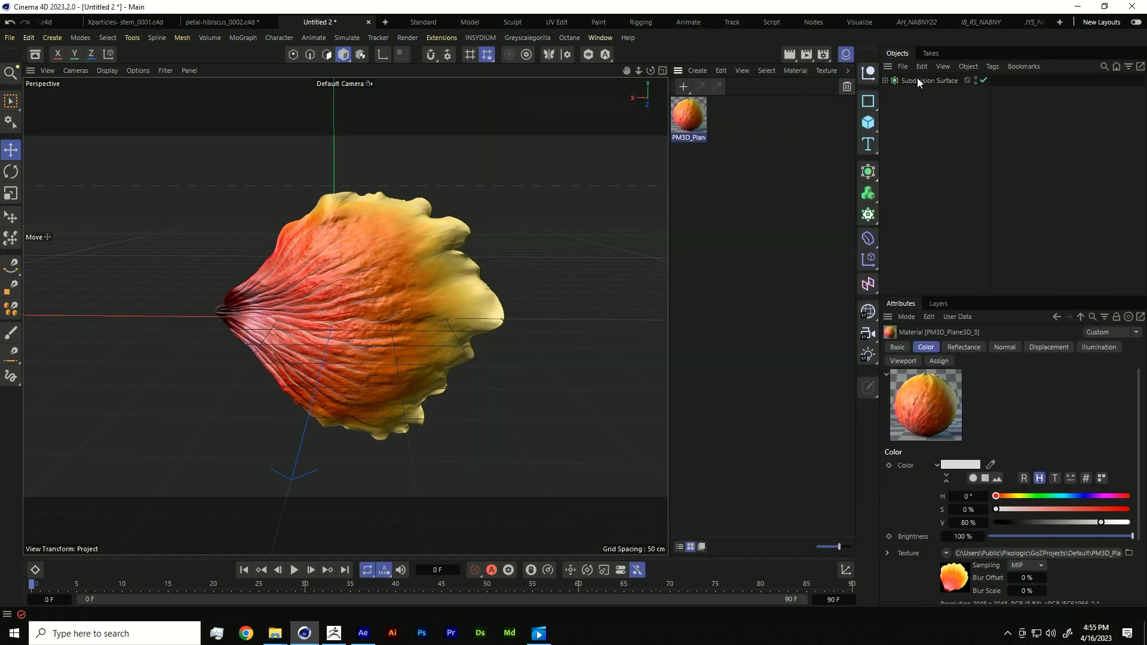
- Switch to ZBrush and review the petal's Texture Map, UV Map, Displacement Map and Normal Map settings
{"action": "left_click", "coordinate": [335, 635]}
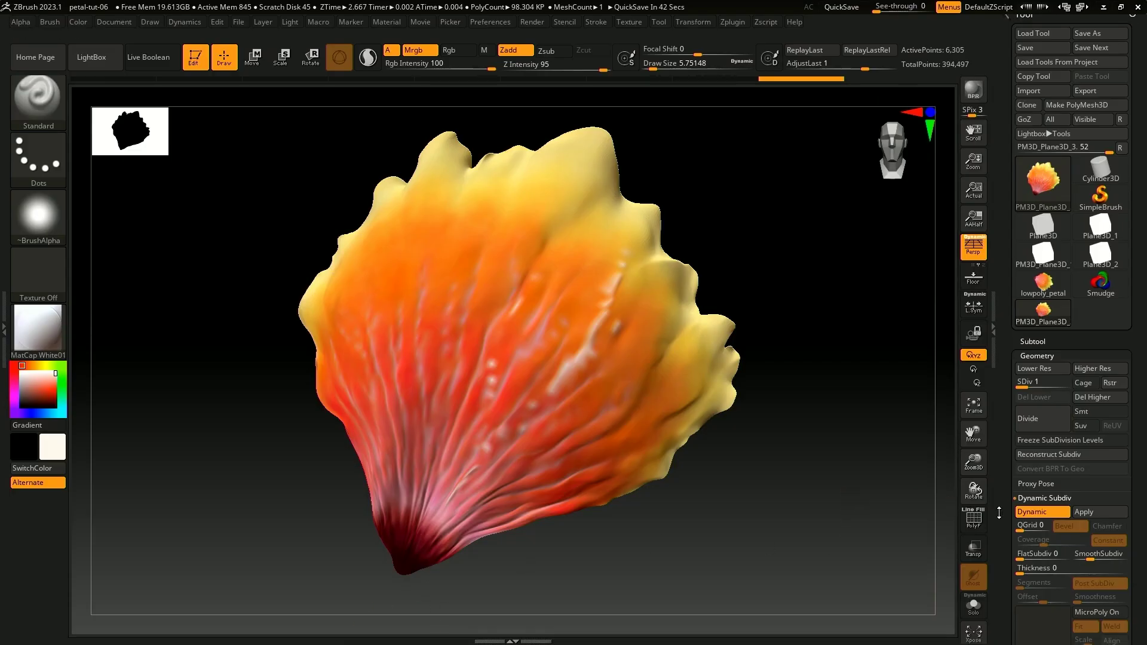
{"action": "scroll", "coordinate": [999, 513], "scroll_direction": "down", "scroll_amount": 10}
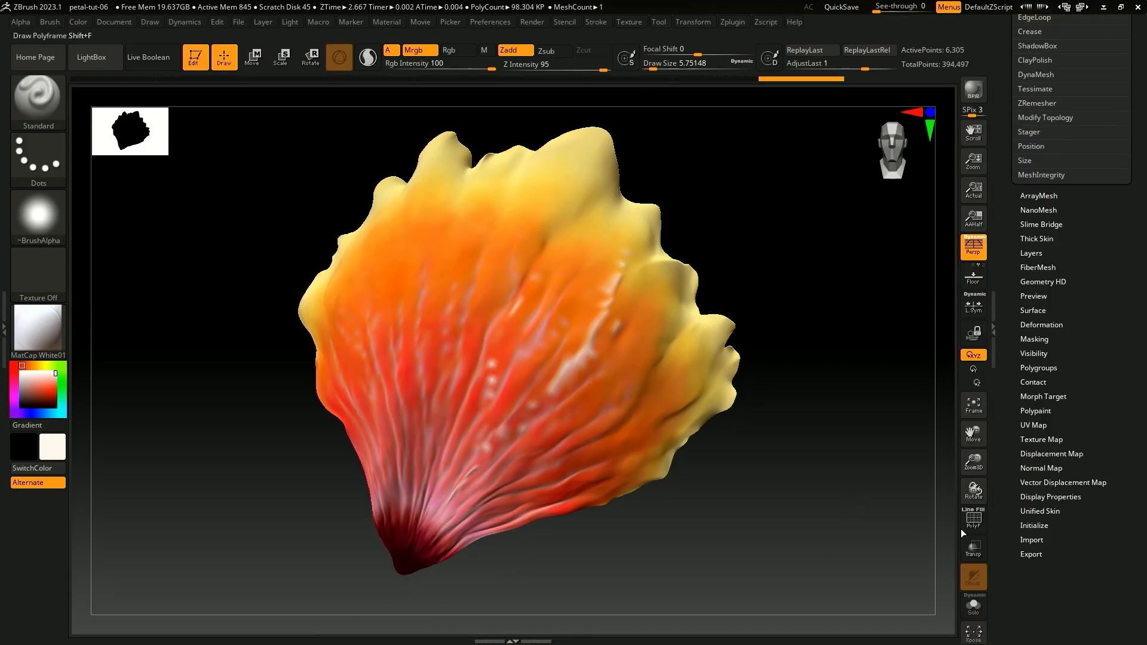
{"action": "left_click", "coordinate": [1041, 439]}
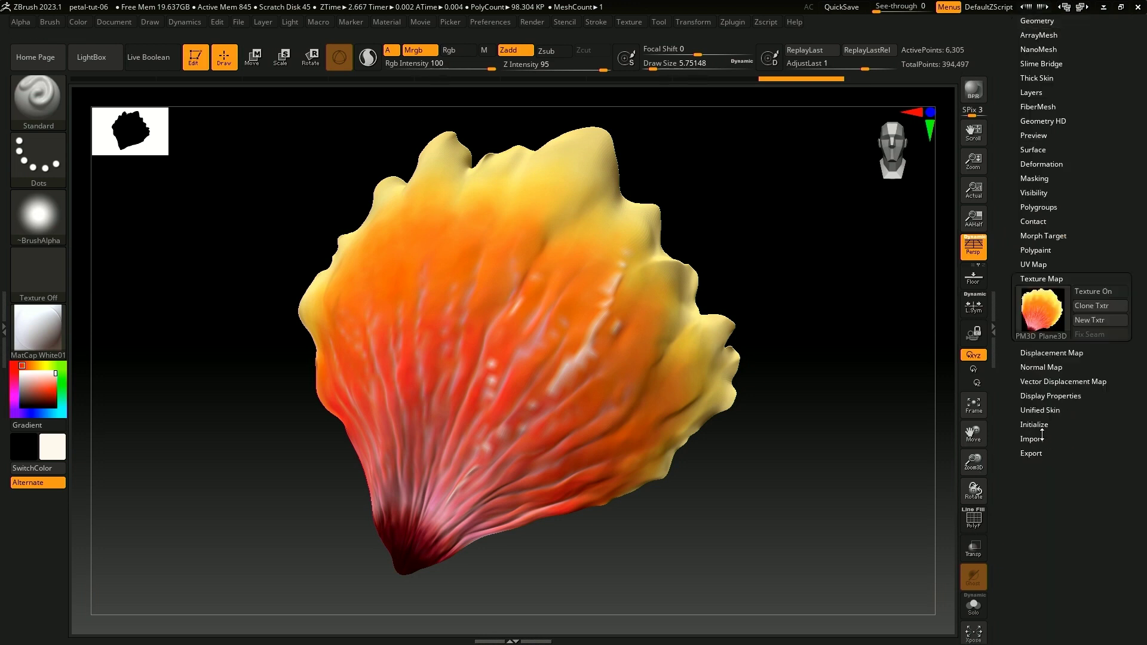
{"action": "left_click", "coordinate": [1040, 265]}
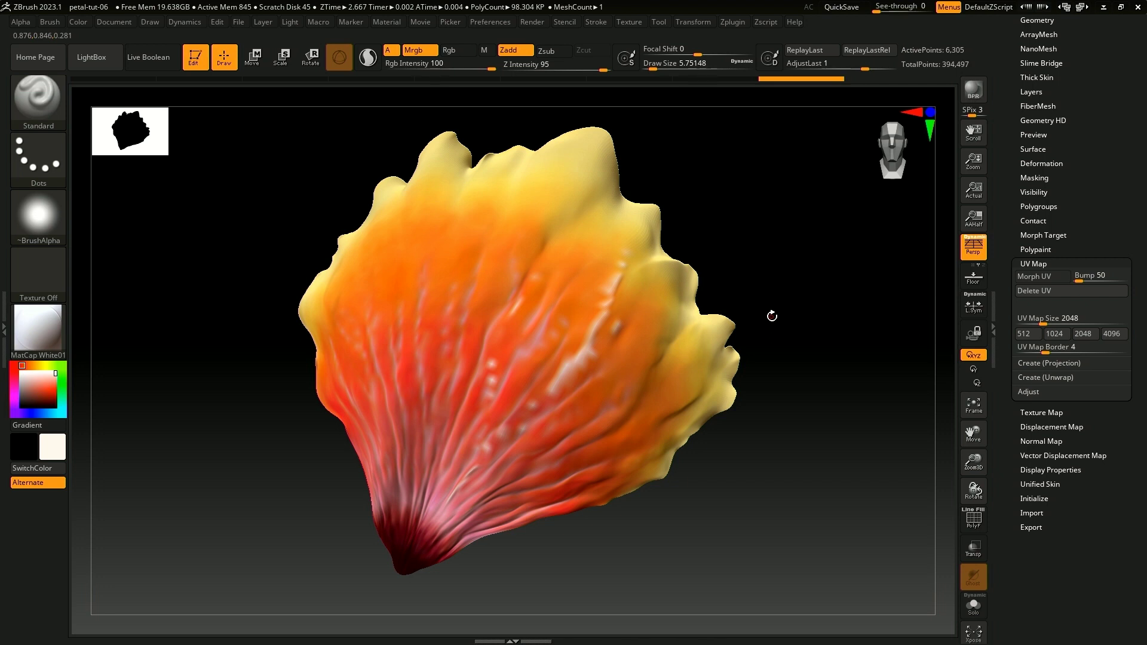
{"action": "left_click", "coordinate": [1056, 413]}
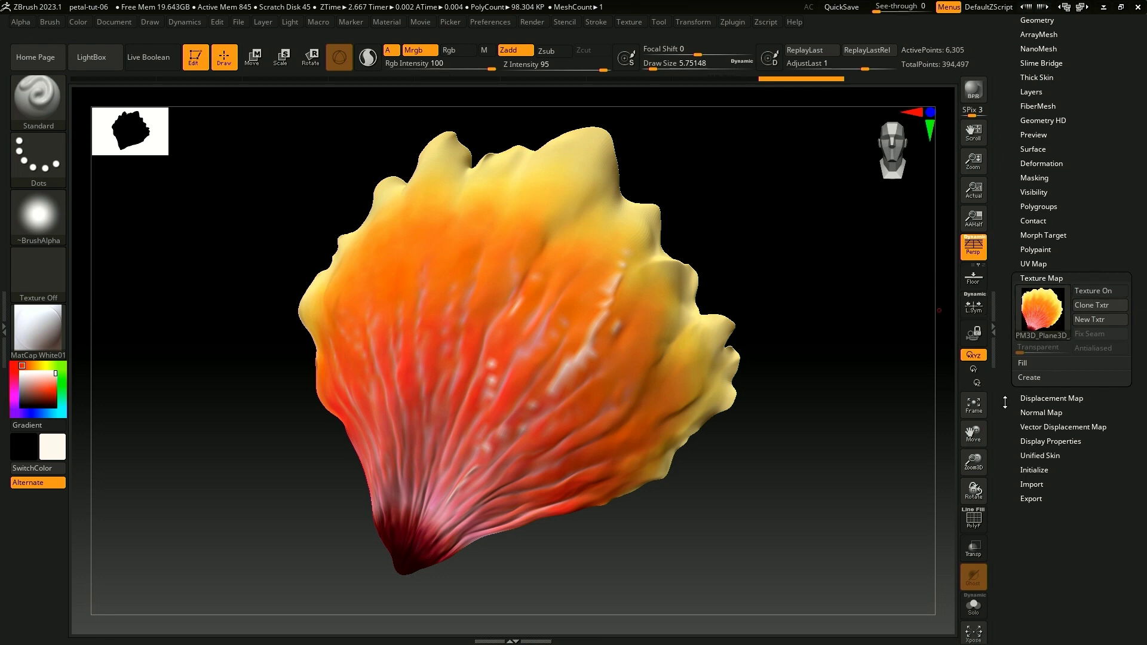
{"action": "left_click", "coordinate": [1039, 397]}
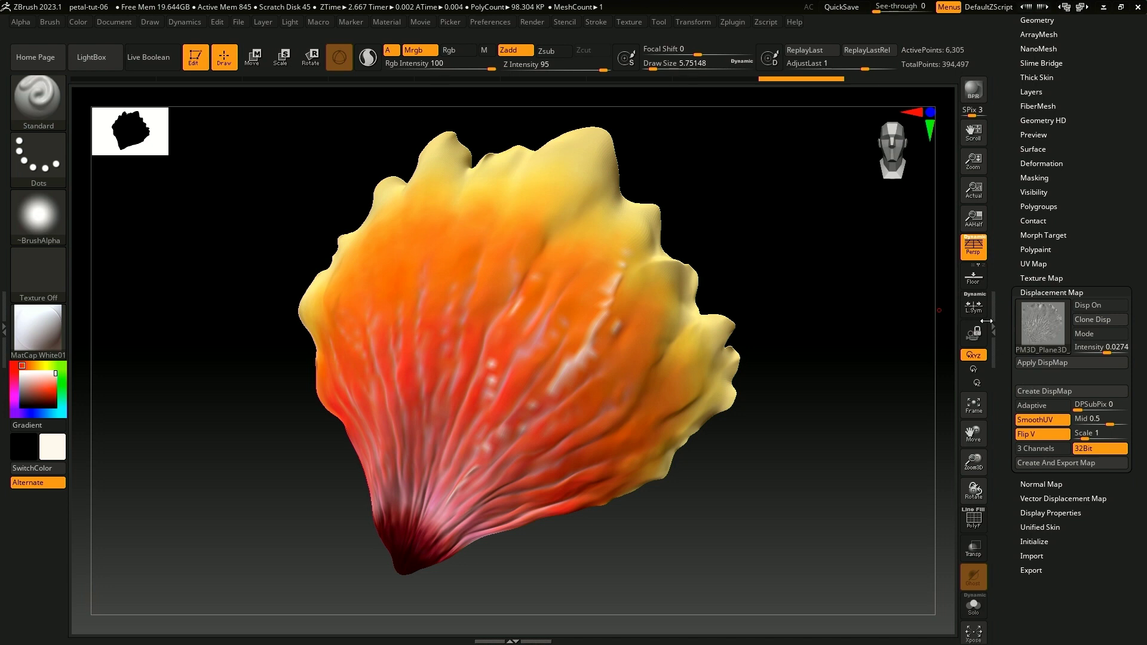
{"action": "left_click", "coordinate": [1040, 485]}
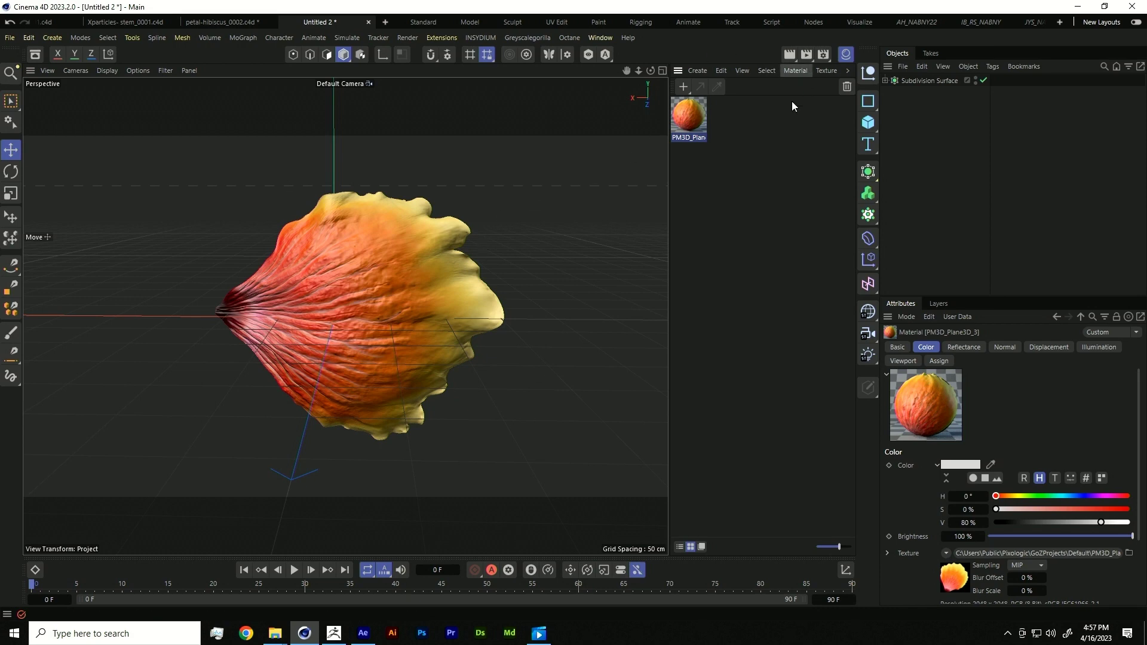
- In Cinema 4D, delete the imported Subdivision Surface petal with its material and set the renderer to Redshift
{"action": "left_click", "coordinate": [929, 80]}
{"action": "key", "text": "Delete"}
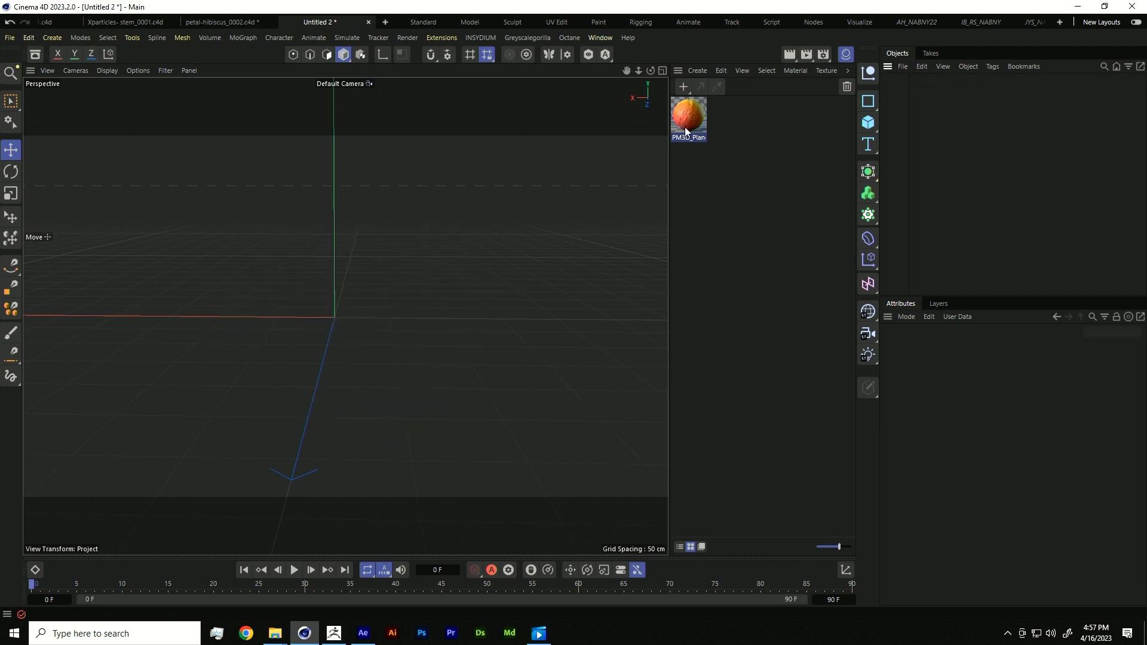
{"action": "left_click", "coordinate": [824, 53]}
{"action": "left_click", "coordinate": [837, 75]}
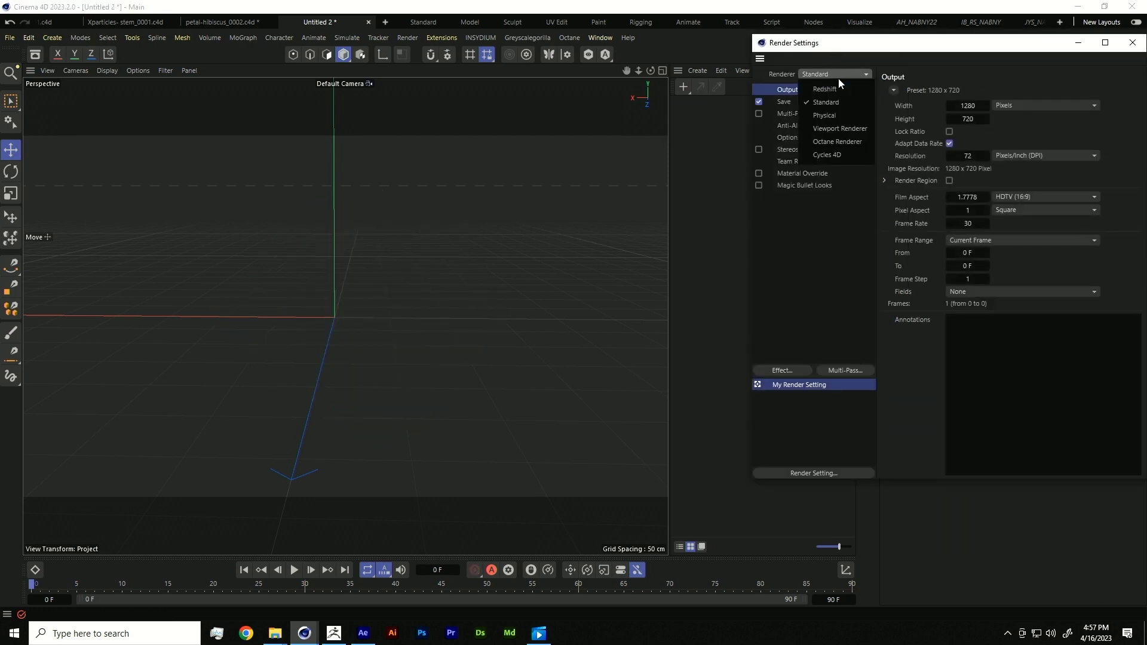
{"action": "left_click", "coordinate": [838, 89]}
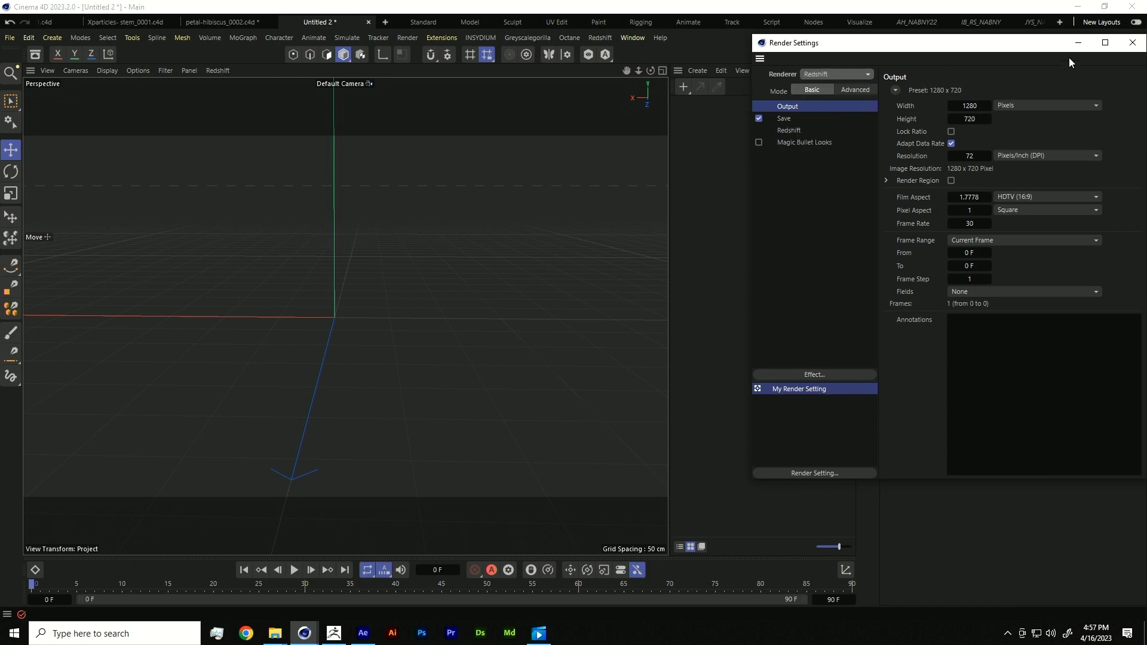
{"action": "left_click", "coordinate": [1132, 43]}
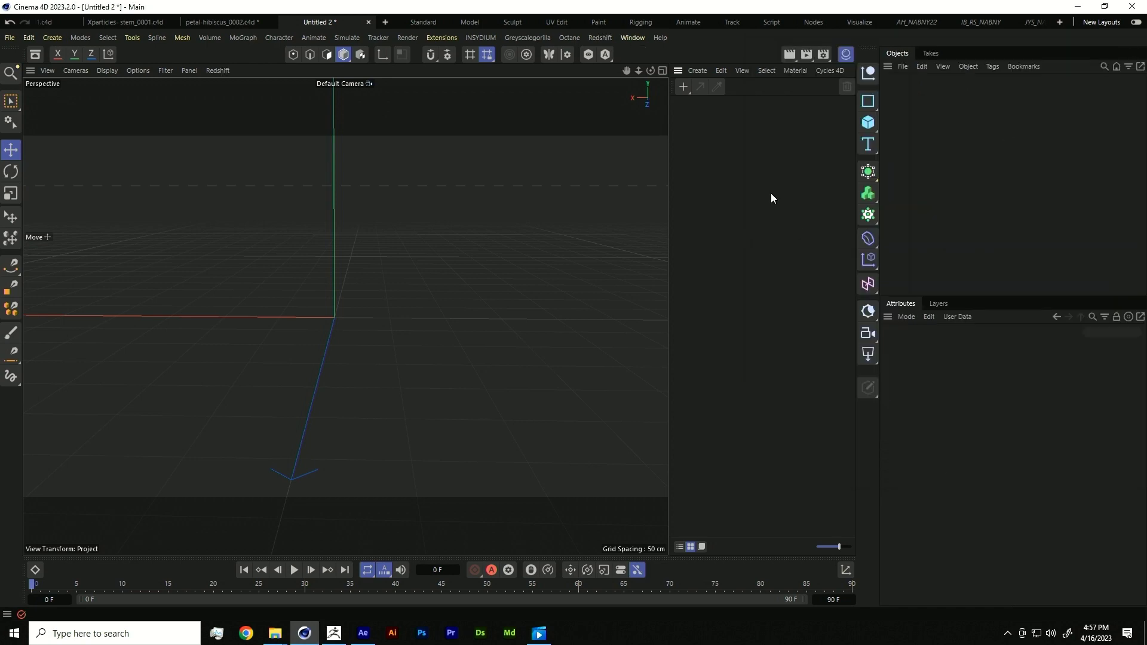
- Switch to ZBrush, send the petal with GoZ once more, and return to Cinema 4D
{"action": "left_click", "coordinate": [333, 633]}
{"action": "left_click_drag", "start_coordinate": [1009, 112], "coordinate": [1014, 296]}
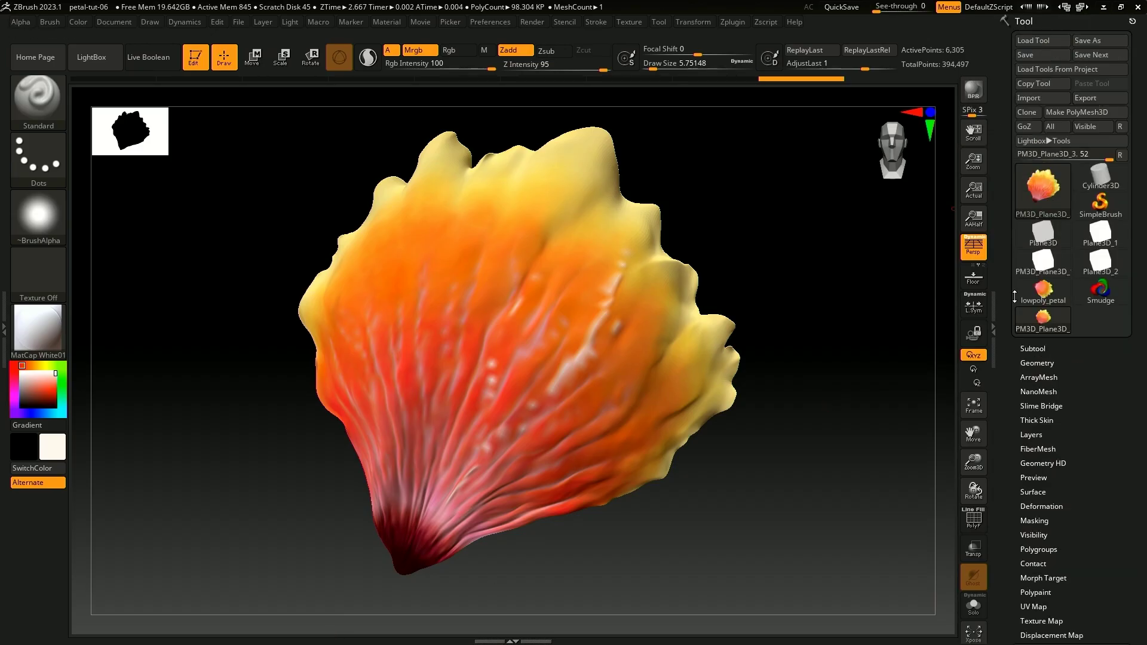
{"action": "key", "text": "ctrl+s"}
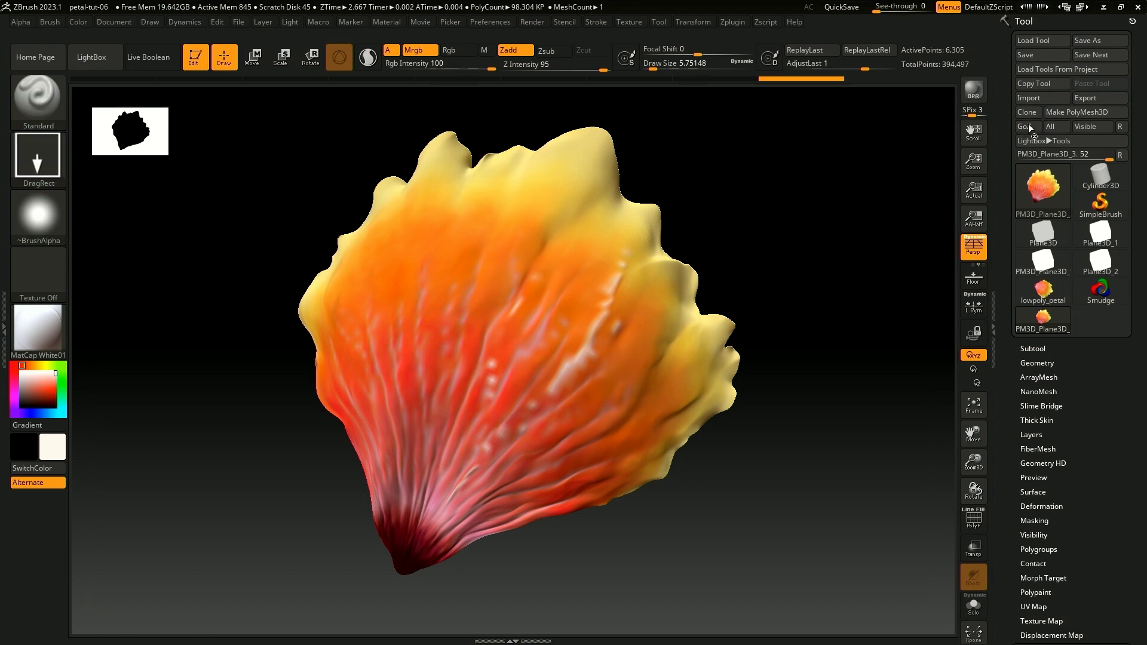
{"action": "left_click", "coordinate": [1103, 7]}
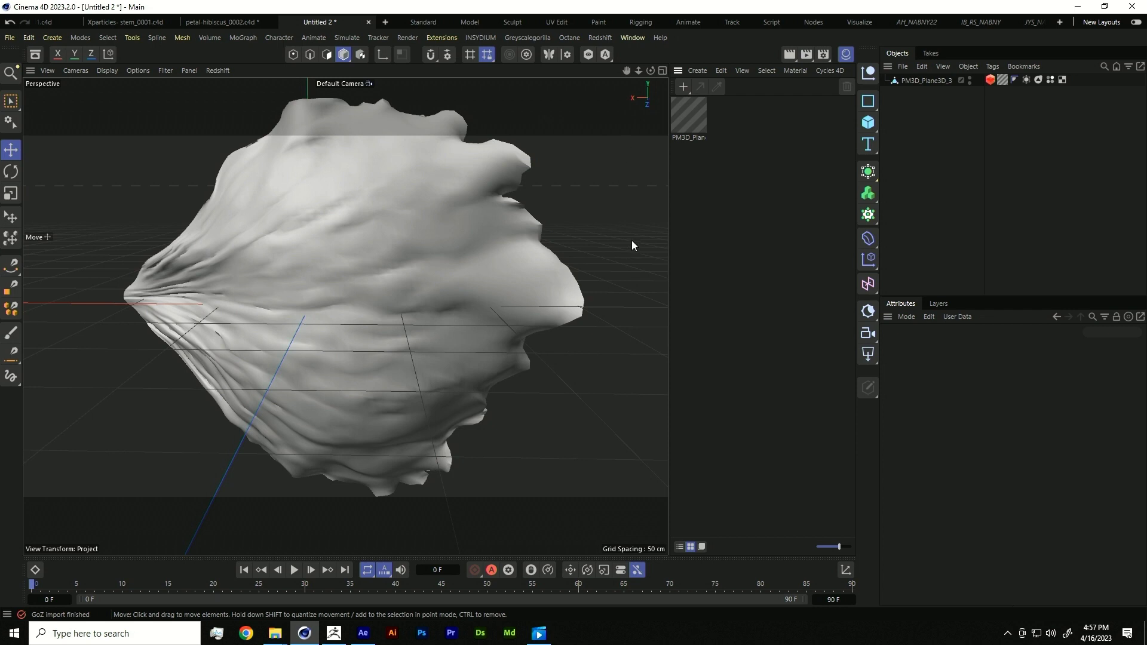
- Examine the imported petal's Redshift material in the Node Editor, spreading out its texture, Bump Map, Displacement, Standard Material and Output nodes
{"action": "right_click_drag", "start_coordinate": [612, 231], "coordinate": [579, 254], "text": "alt"}
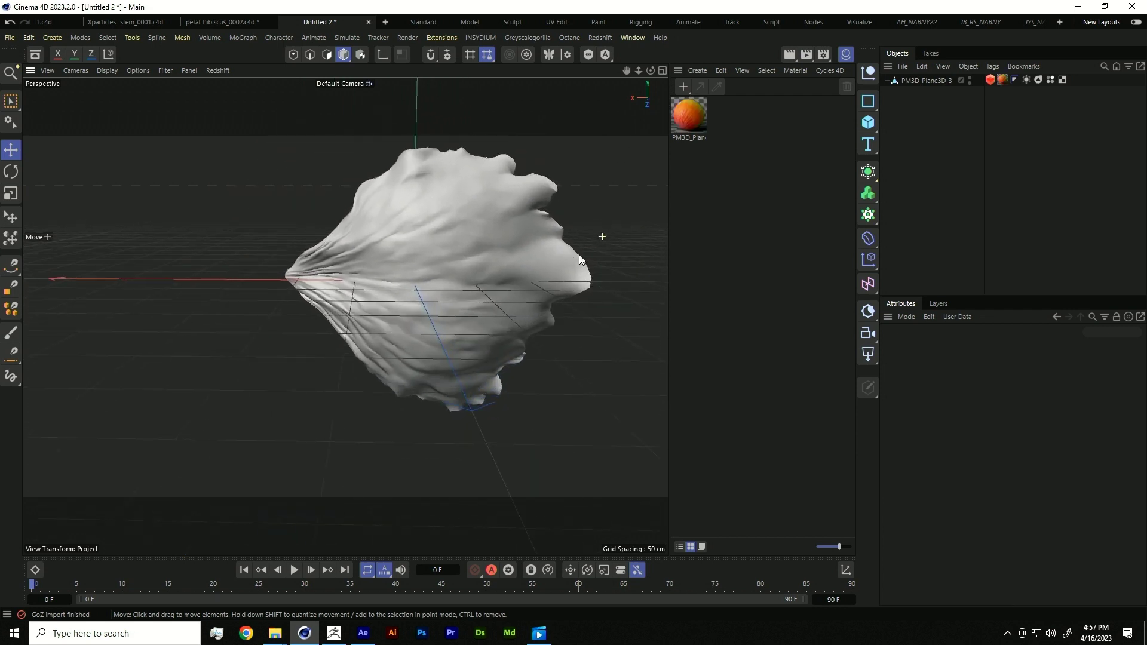
{"action": "left_click", "coordinate": [923, 81]}
{"action": "double_click", "coordinate": [689, 115]}
{"action": "left_click_drag", "start_coordinate": [700, 108], "coordinate": [464, 65]}
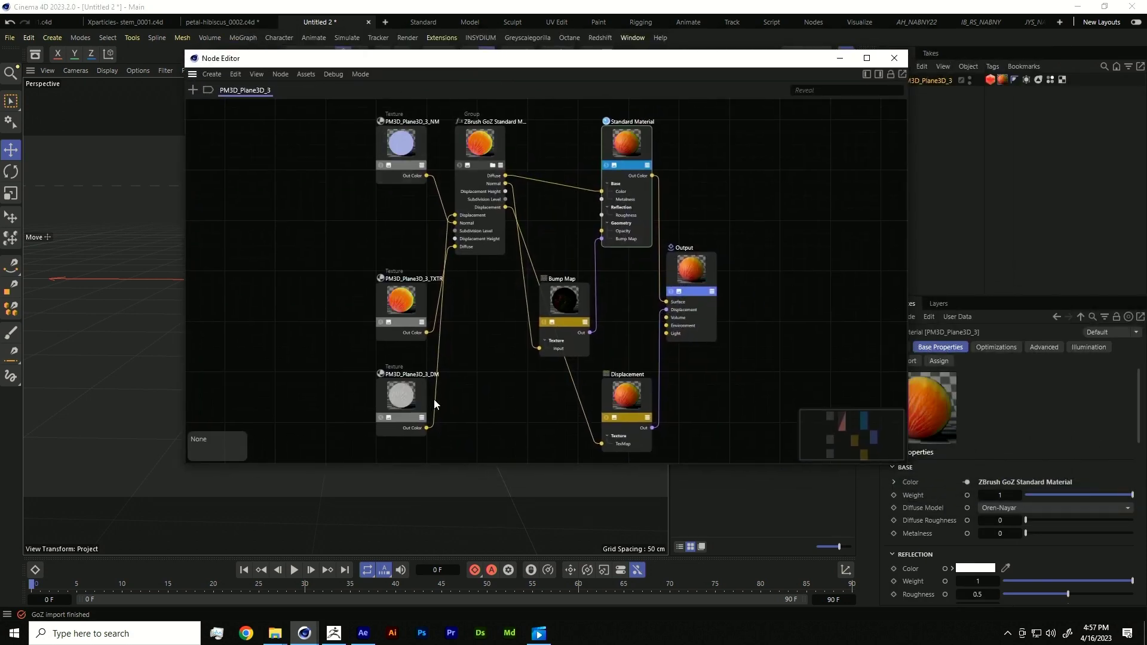
{"action": "left_click_drag", "start_coordinate": [382, 279], "coordinate": [344, 244]}
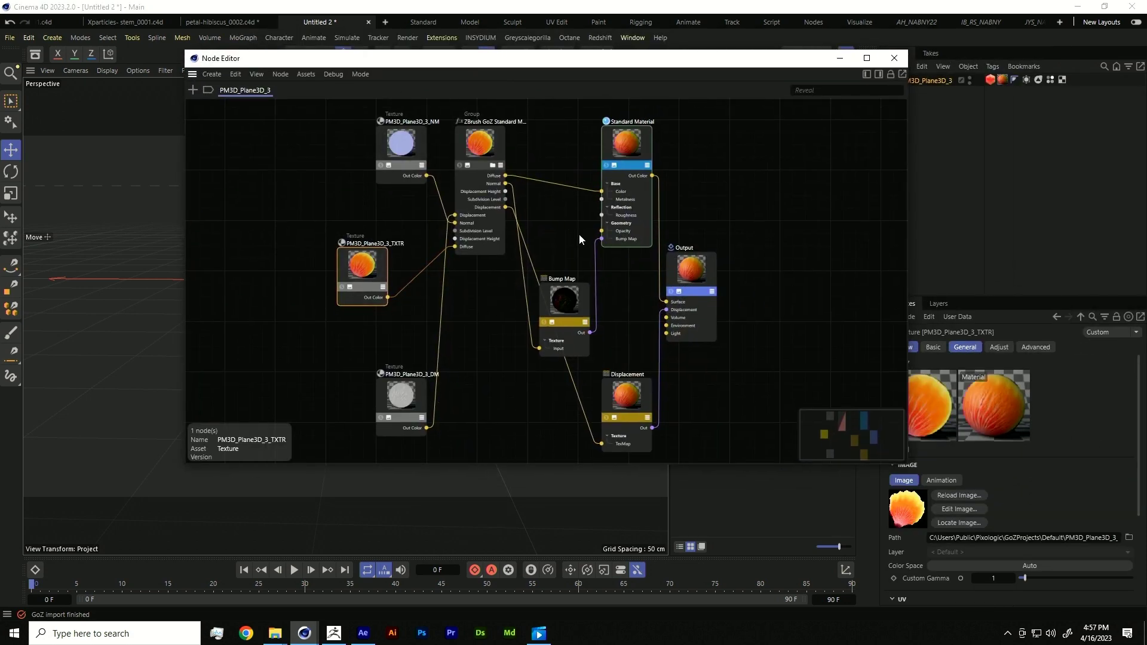
{"action": "left_click_drag", "start_coordinate": [595, 239], "coordinate": [596, 234]}
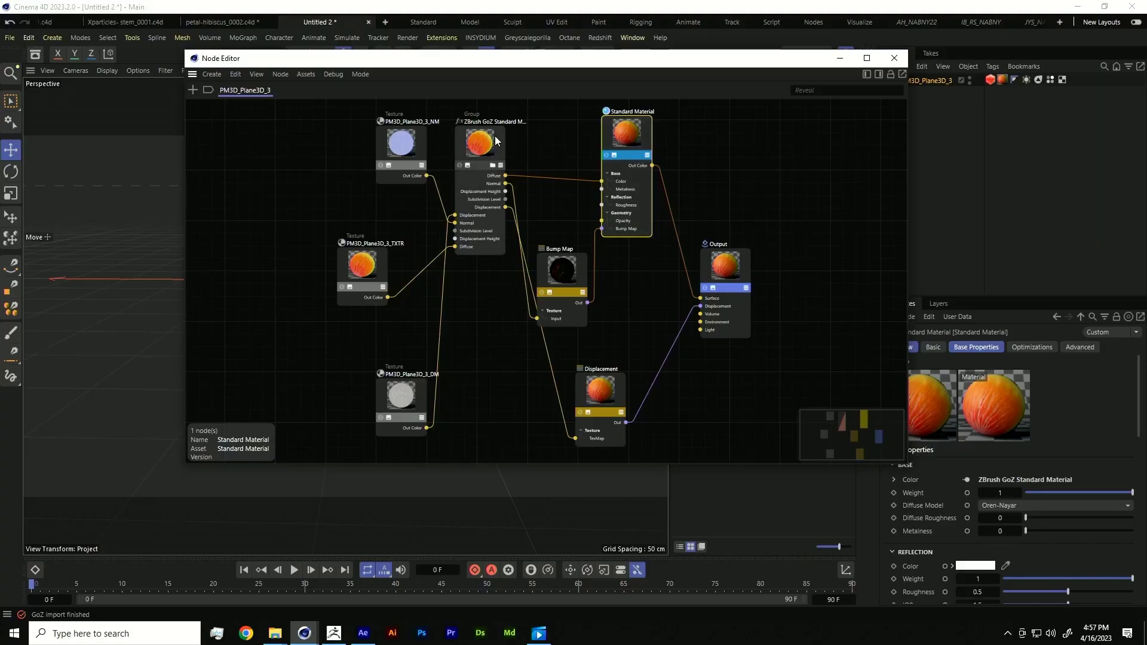
{"action": "left_click_drag", "start_coordinate": [388, 154], "coordinate": [333, 169]}
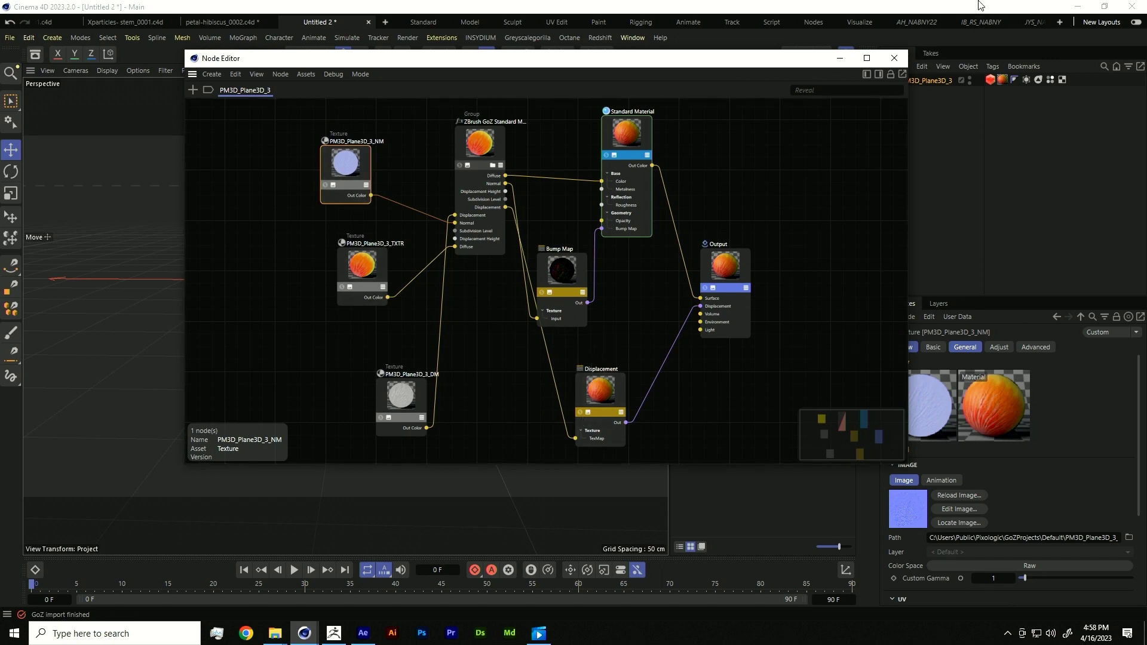
{"action": "left_click", "coordinate": [905, 58]}
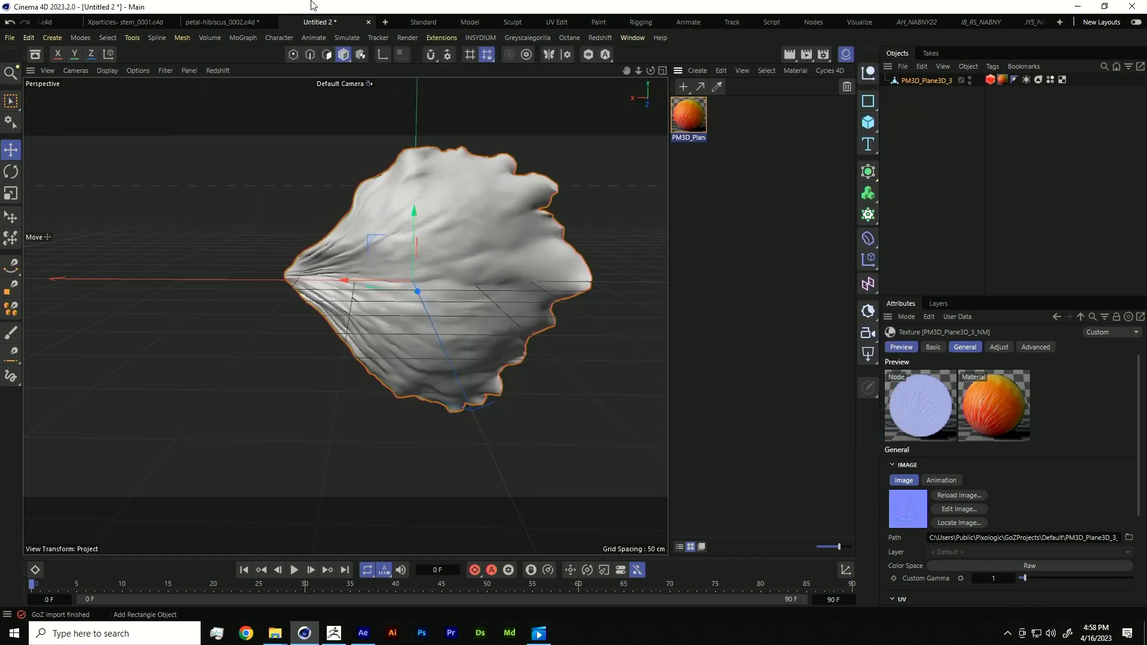
- In petal-hibiscus_0002.c4d, isolate the Petal object in the viewport and disable the Flower Petals object above it
{"action": "left_click", "coordinate": [225, 23]}
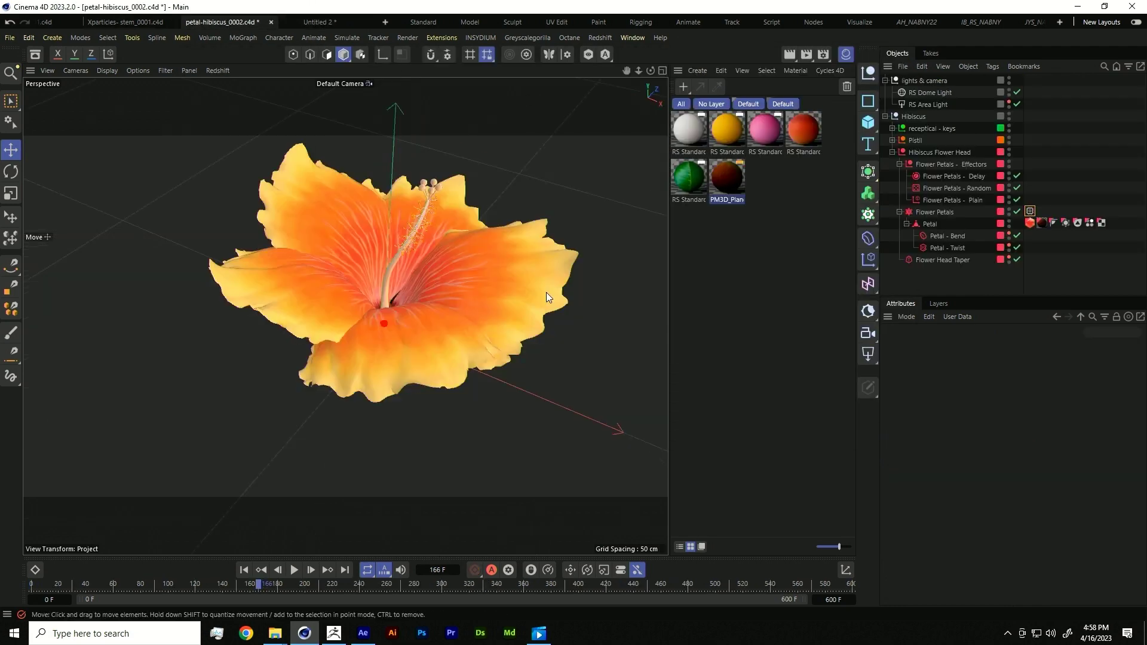
{"action": "left_click_drag", "start_coordinate": [577, 125], "coordinate": [525, 209], "text": "alt"}
{"action": "left_click", "coordinate": [929, 224]}
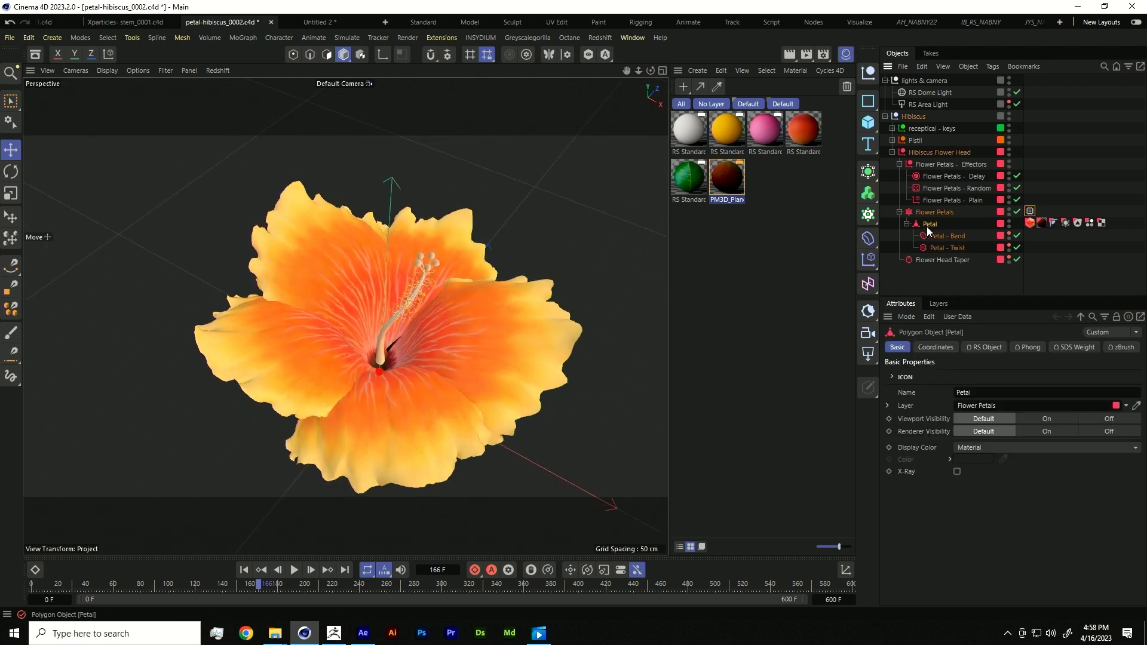
{"action": "left_click", "coordinate": [589, 54]}
{"action": "left_click", "coordinate": [1017, 212]}
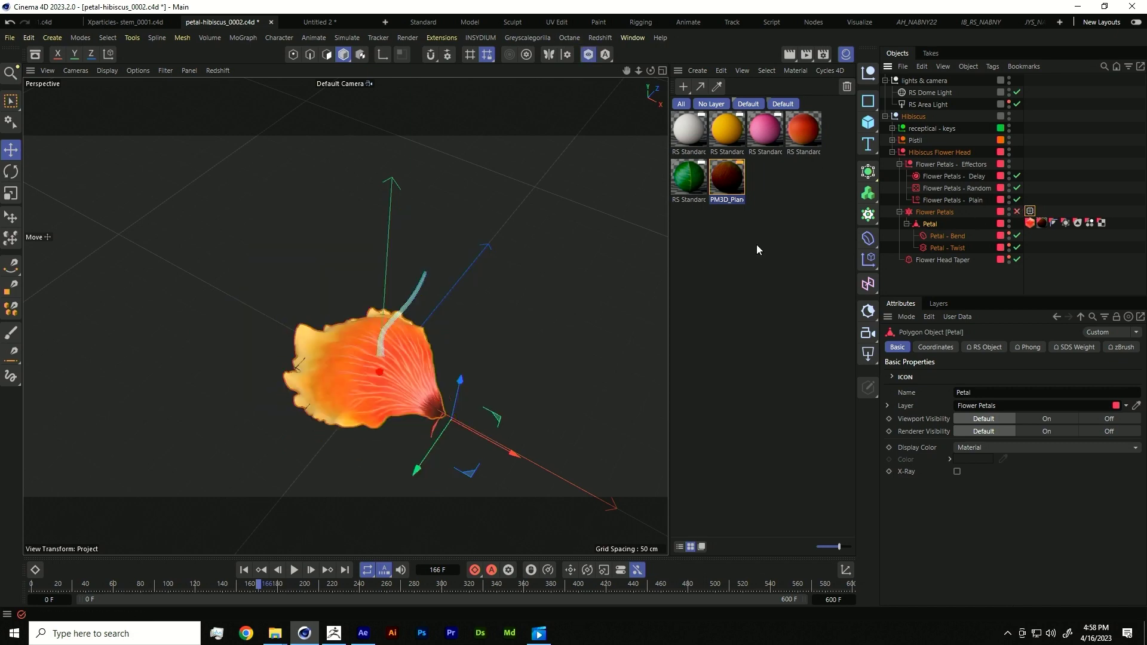
- Hide the Pistil and receptical - keys objects in the viewport and turn the view to face the petal's front
{"action": "left_click", "coordinate": [1009, 137]}
{"action": "left_click", "coordinate": [1009, 128]}
{"action": "left_click_drag", "start_coordinate": [645, 168], "coordinate": [462, 338], "text": "alt"}
{"action": "scroll", "coordinate": [426, 391], "scroll_direction": "up", "scroll_amount": 3}
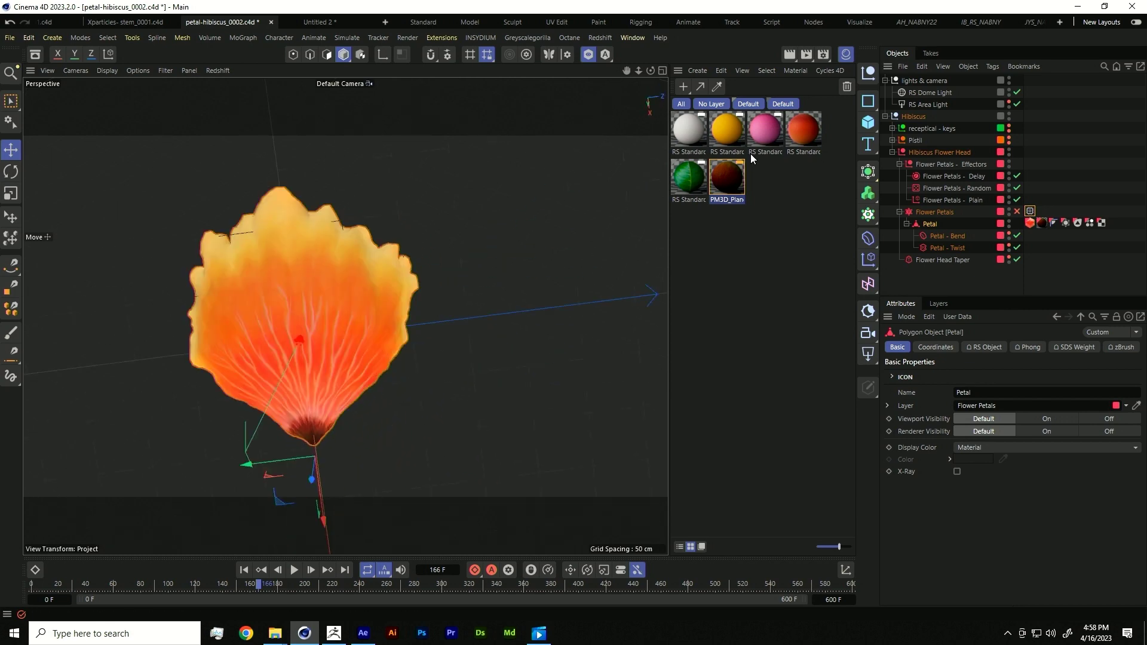
- Examine the PM3D_Plane3D_3 material in the Node Editor, including the ZBrush GoZ Standard Material group and its texture connections
{"action": "double_click", "coordinate": [728, 177]}
{"action": "left_click_drag", "start_coordinate": [729, 176], "coordinate": [476, 48]}
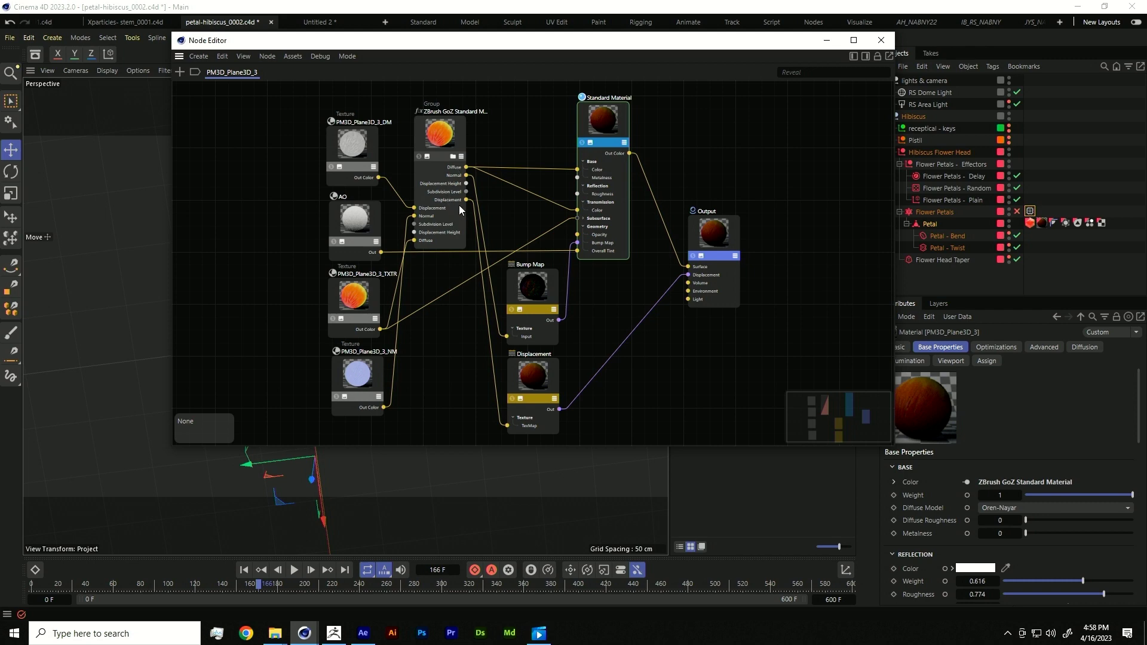
{"action": "left_click", "coordinate": [452, 128]}
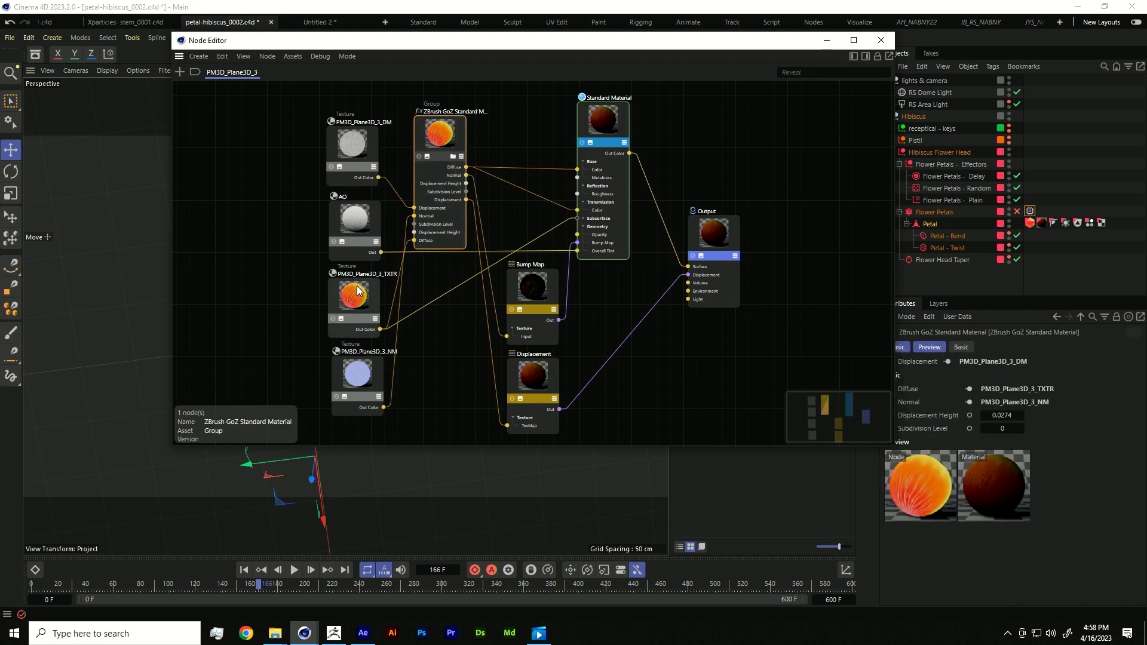
{"action": "left_click", "coordinate": [591, 224]}
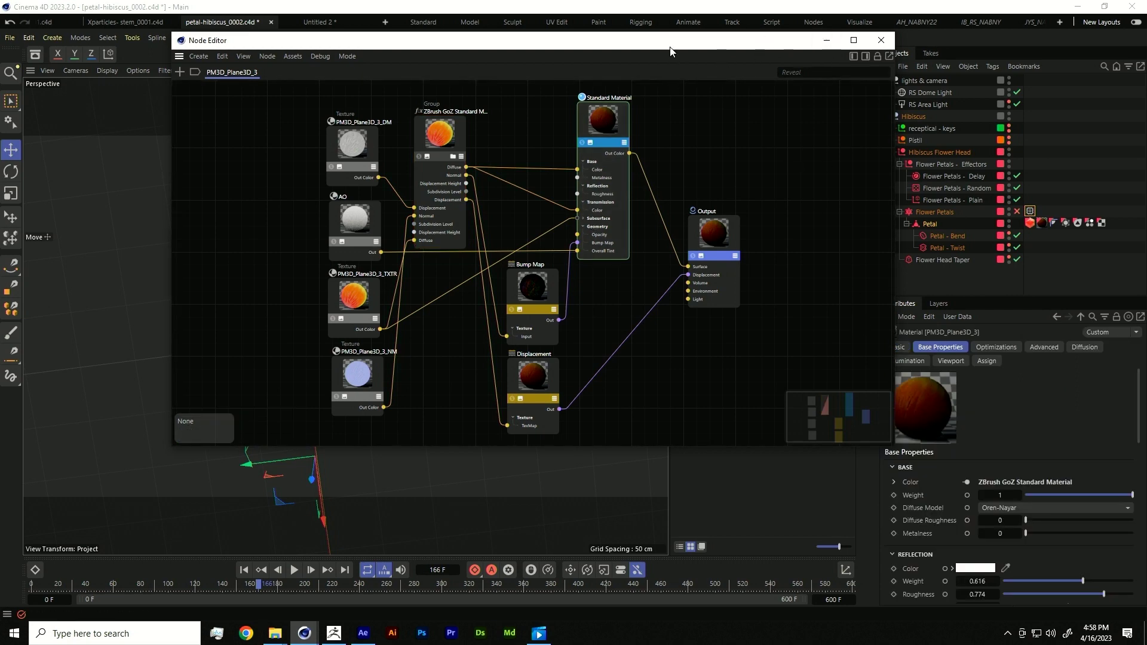
{"action": "left_click_drag", "start_coordinate": [669, 47], "coordinate": [562, 73]}
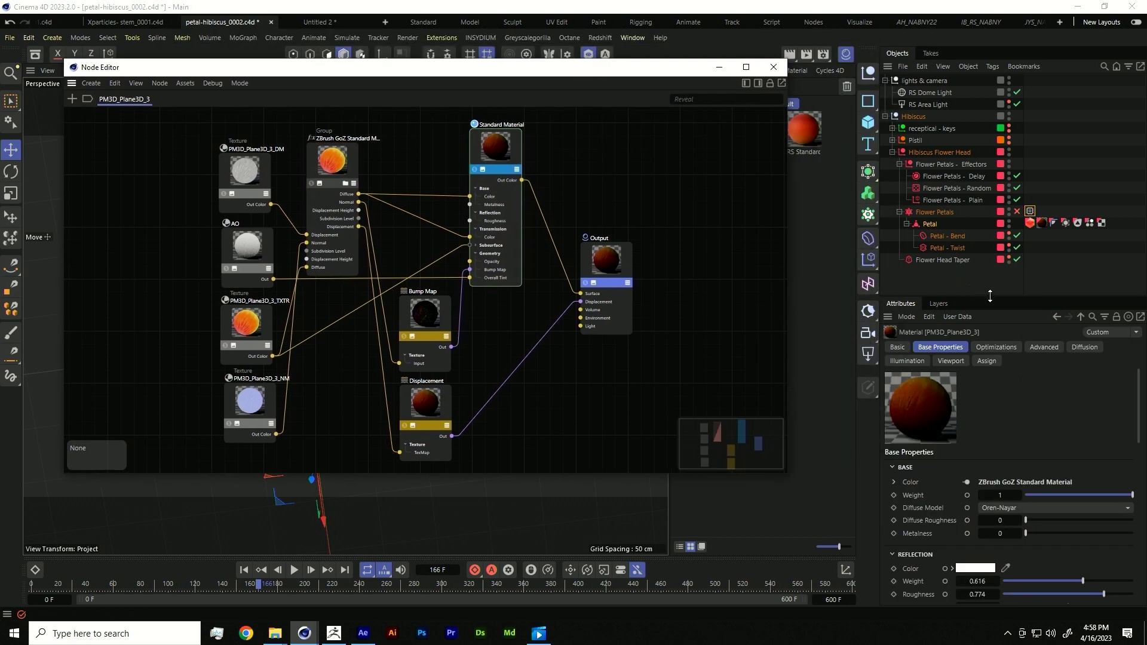
- Review the material's Reflection, Transmission and Subsurface settings and the PM3D_Plane3D_3_TXTR image path, and close the Node Editor
{"action": "left_click_drag", "start_coordinate": [990, 296], "coordinate": [985, 187]}
{"action": "scroll", "coordinate": [990, 323], "scroll_direction": "down", "scroll_amount": 2}
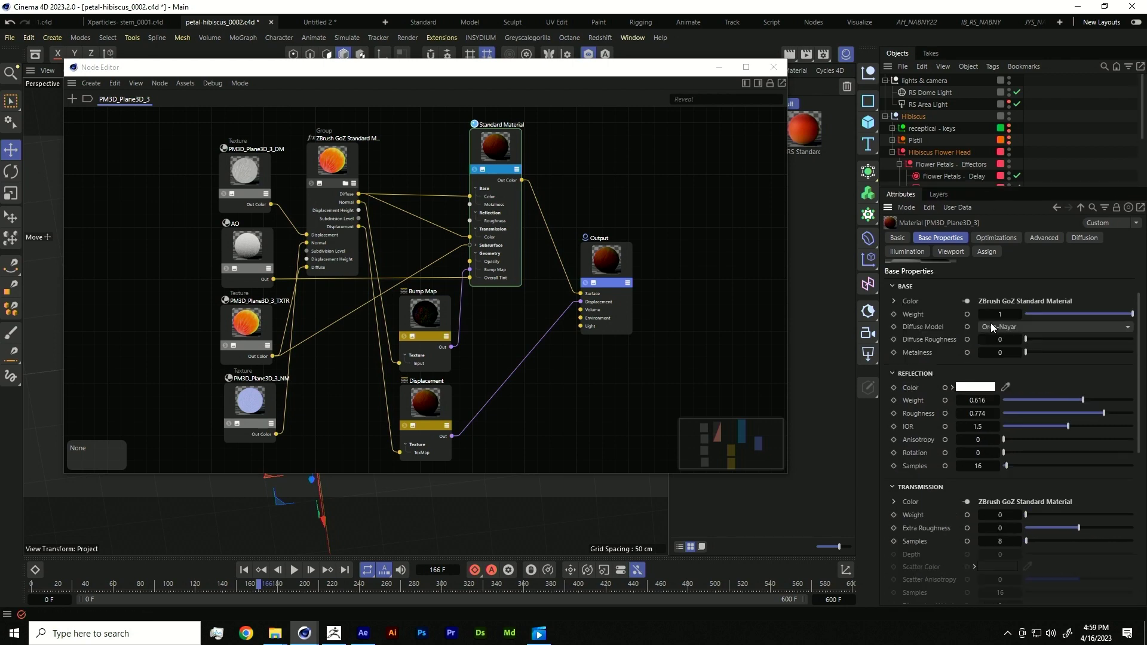
{"action": "scroll", "coordinate": [956, 454], "scroll_direction": "down", "scroll_amount": 3}
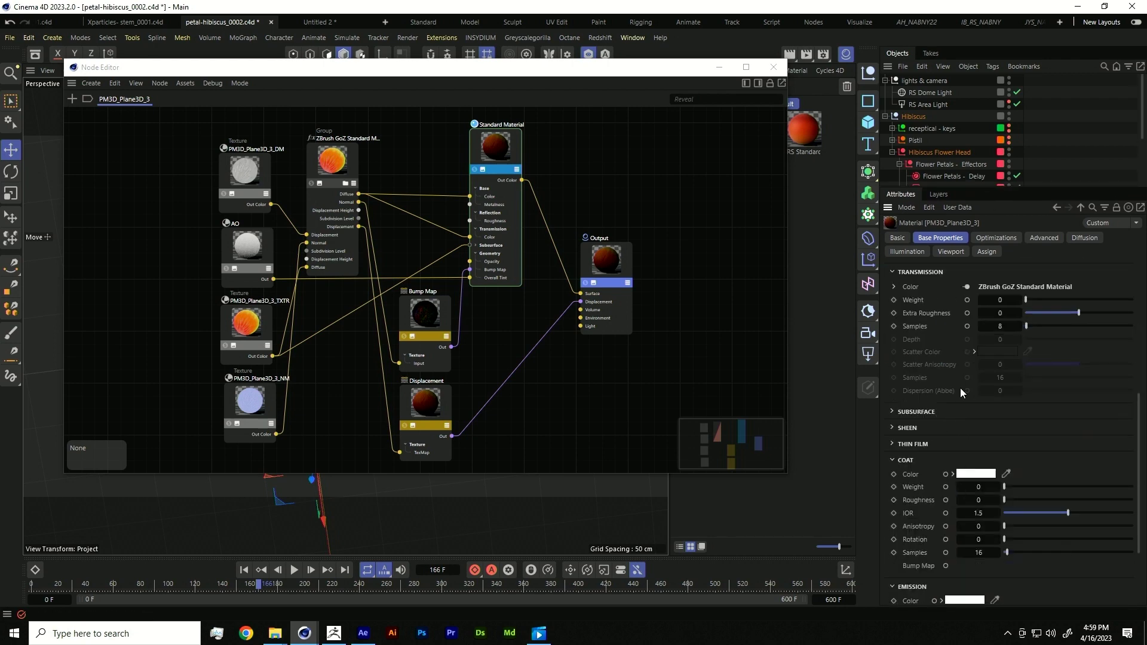
{"action": "left_click", "coordinate": [912, 412]}
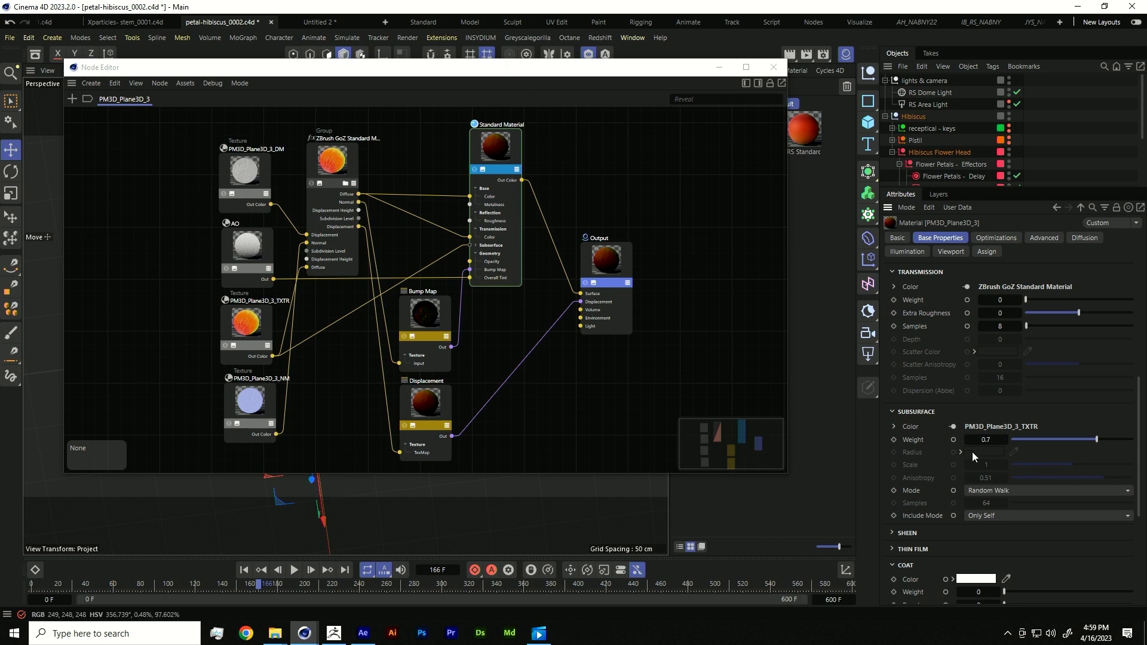
{"action": "scroll", "coordinate": [924, 537], "scroll_direction": "down", "scroll_amount": 3}
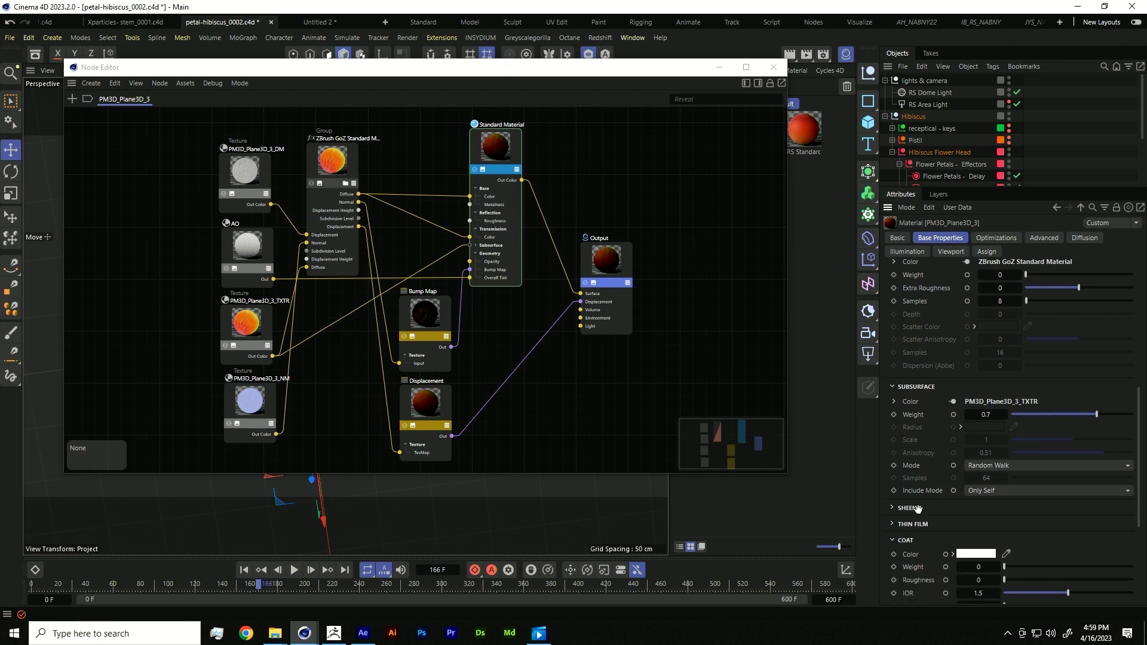
{"action": "scroll", "coordinate": [920, 392], "scroll_direction": "down", "scroll_amount": 2}
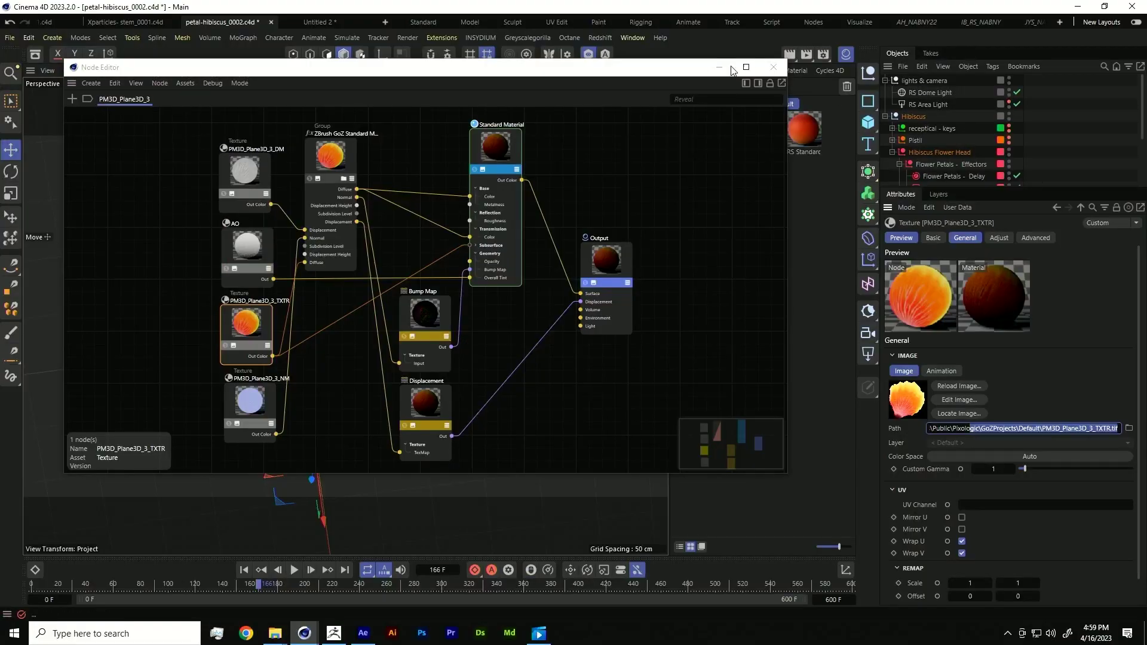
{"action": "left_click_drag", "start_coordinate": [653, 67], "coordinate": [640, 115]}
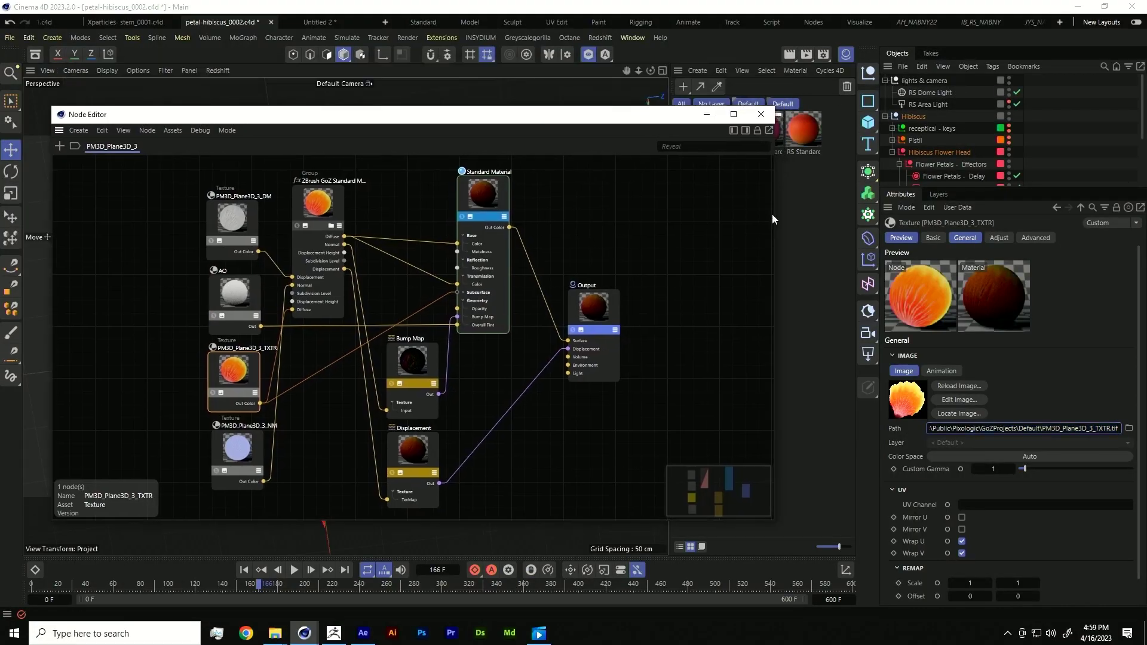
{"action": "left_click_drag", "start_coordinate": [775, 212], "coordinate": [667, 206]}
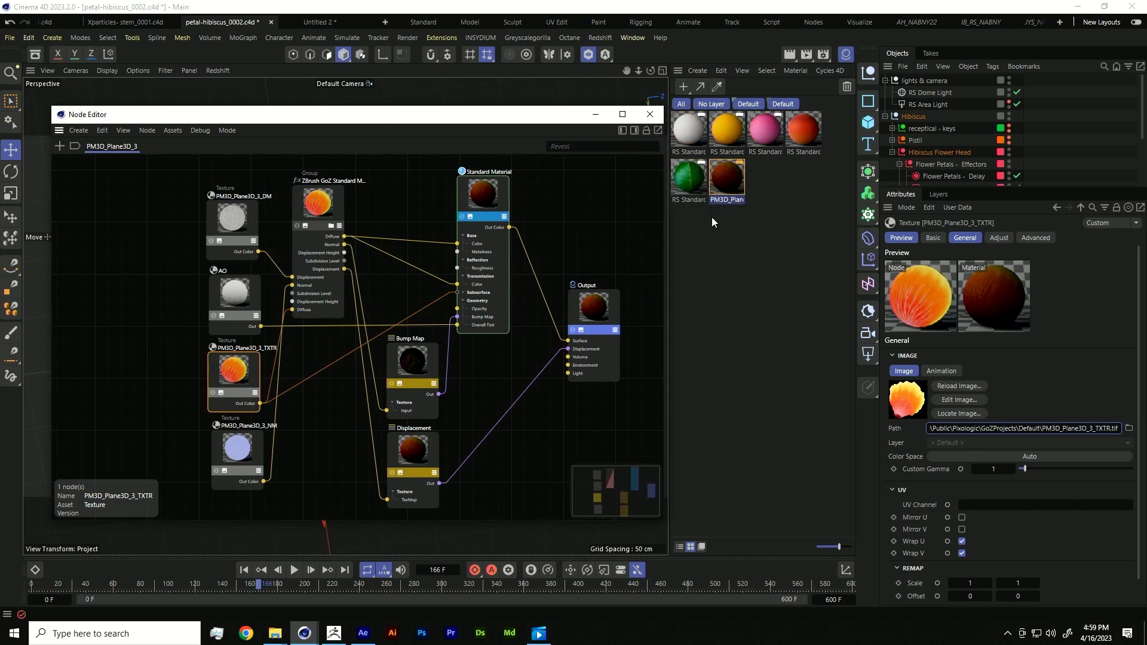
{"action": "left_click", "coordinate": [649, 115]}
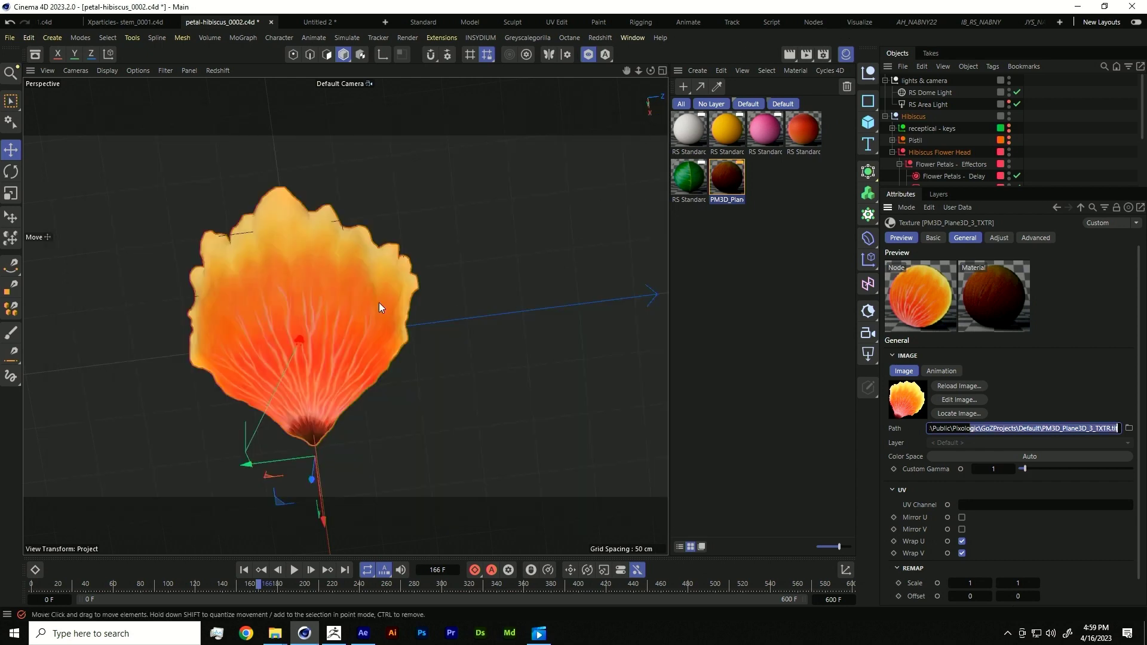
- Disable the Petal - Bend, Petal - Twist and Flower Head Taper deformers
{"action": "left_click_drag", "start_coordinate": [379, 302], "coordinate": [406, 322], "text": "alt"}
{"action": "left_click_drag", "start_coordinate": [424, 450], "coordinate": [551, 323], "text": "alt"}
{"action": "scroll", "coordinate": [923, 143], "scroll_direction": "down", "scroll_amount": 3}
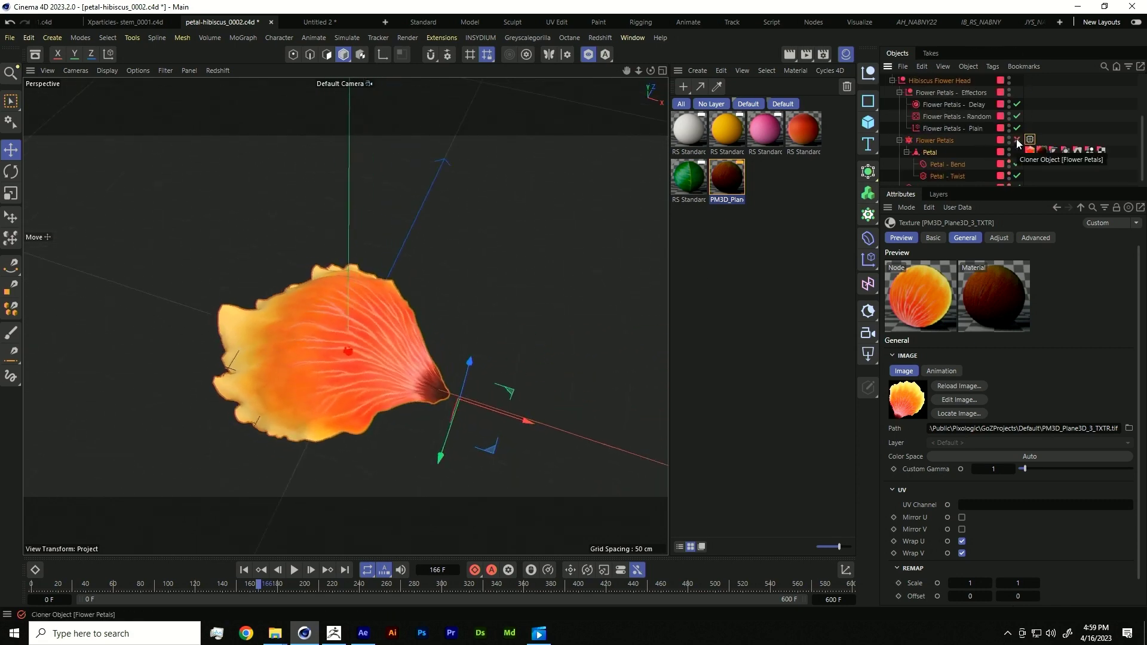
{"action": "left_click", "coordinate": [1016, 163]}
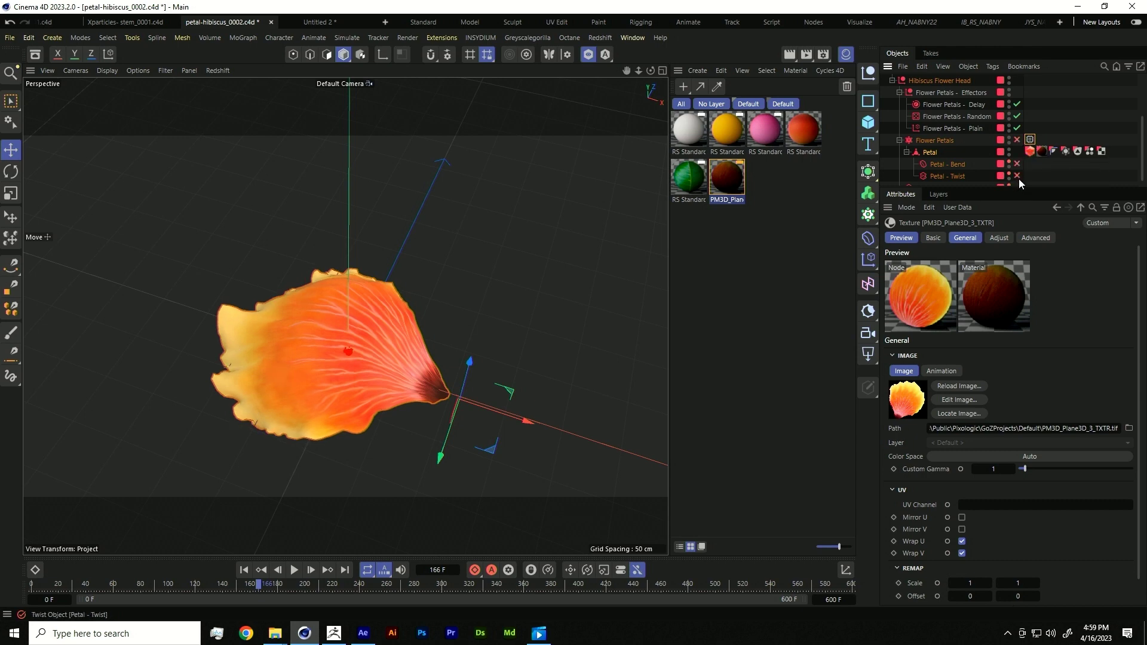
{"action": "left_click", "coordinate": [1017, 176]}
{"action": "scroll", "coordinate": [1019, 178], "scroll_direction": "down", "scroll_amount": 1}
{"action": "scroll", "coordinate": [1016, 176], "scroll_direction": "up", "scroll_amount": 1}
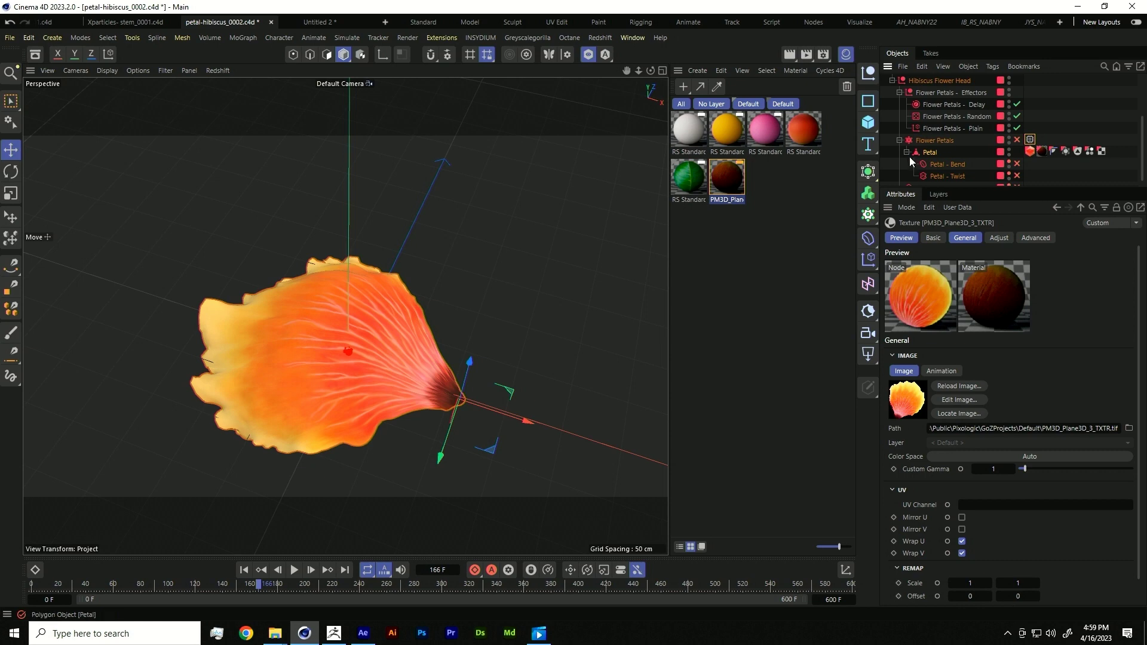
{"action": "scroll", "coordinate": [1022, 144], "scroll_direction": "down", "scroll_amount": 1}
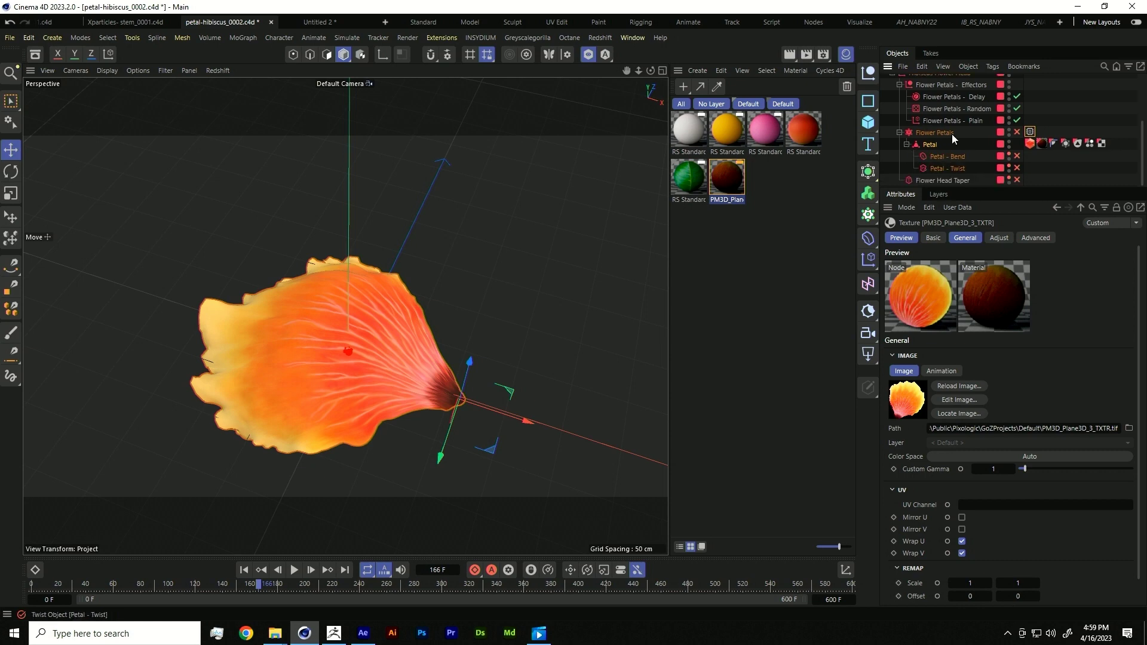
- Disable the Delay, Random and Plain effectors and enable the Flower Petals cloner, framing the whole flower
{"action": "left_click", "coordinate": [1017, 96]}
{"action": "left_click", "coordinate": [1016, 120]}
{"action": "left_click", "coordinate": [1016, 132]}
{"action": "scroll", "coordinate": [505, 250], "scroll_direction": "down", "scroll_amount": 5}
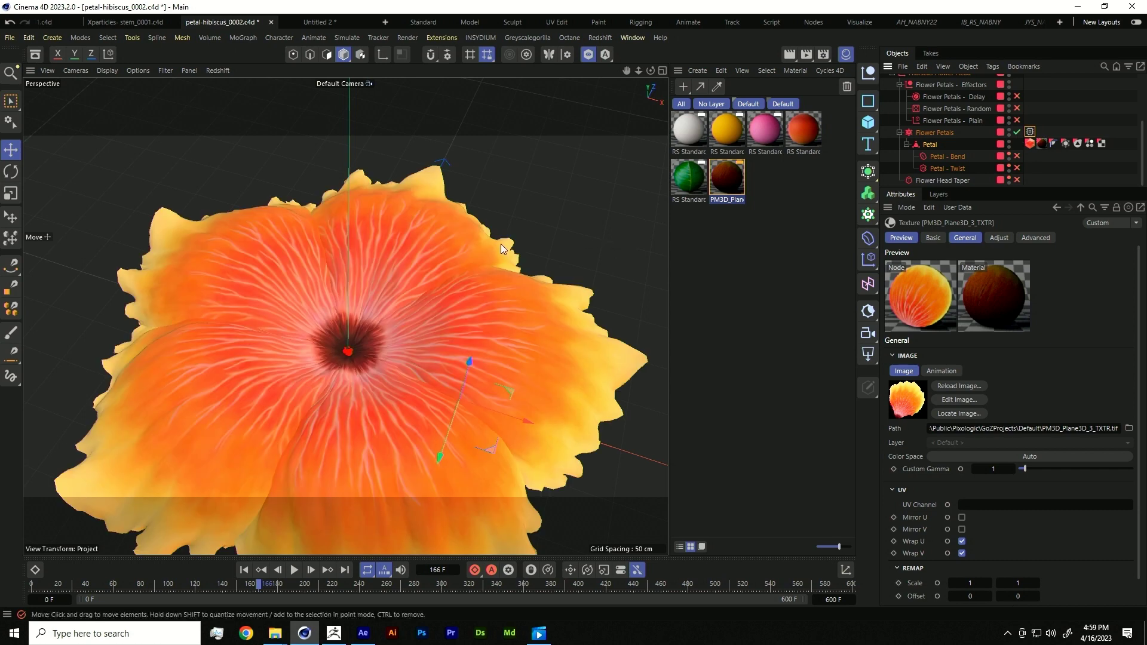
{"action": "left_click_drag", "start_coordinate": [574, 260], "coordinate": [579, 295], "text": "alt"}
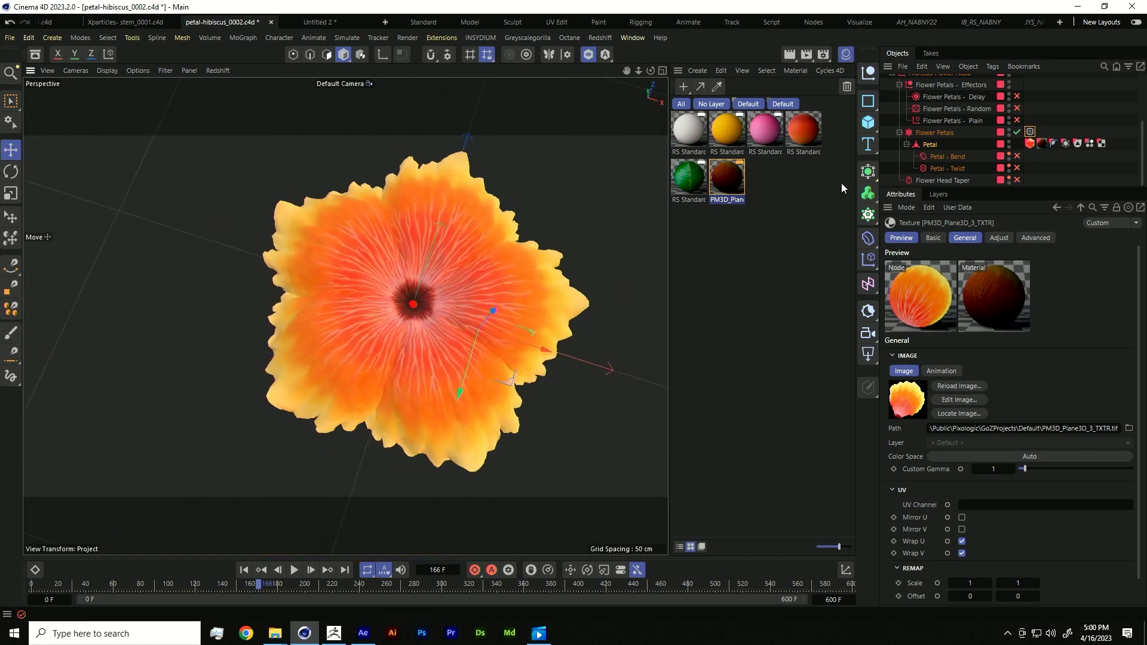
- Examine the Flower Petals cloner's Object settings and scrub the timeline back to frame 75 to check its keyframed radius
{"action": "left_click", "coordinate": [937, 130]}
{"action": "left_click", "coordinate": [946, 238]}
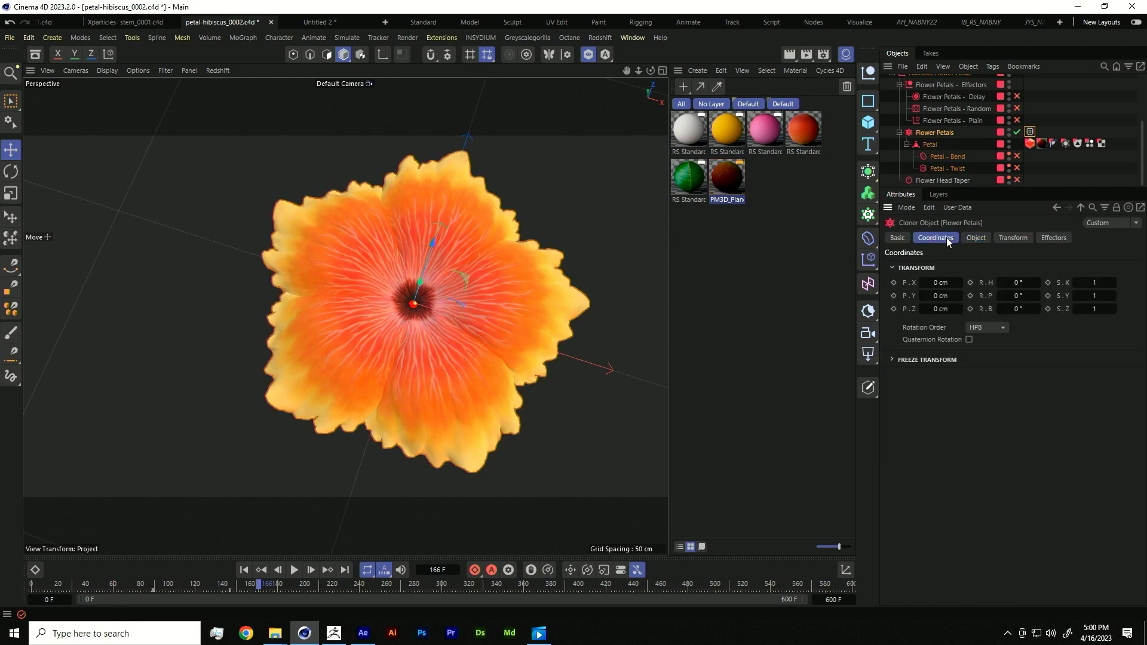
{"action": "left_click", "coordinate": [984, 238]}
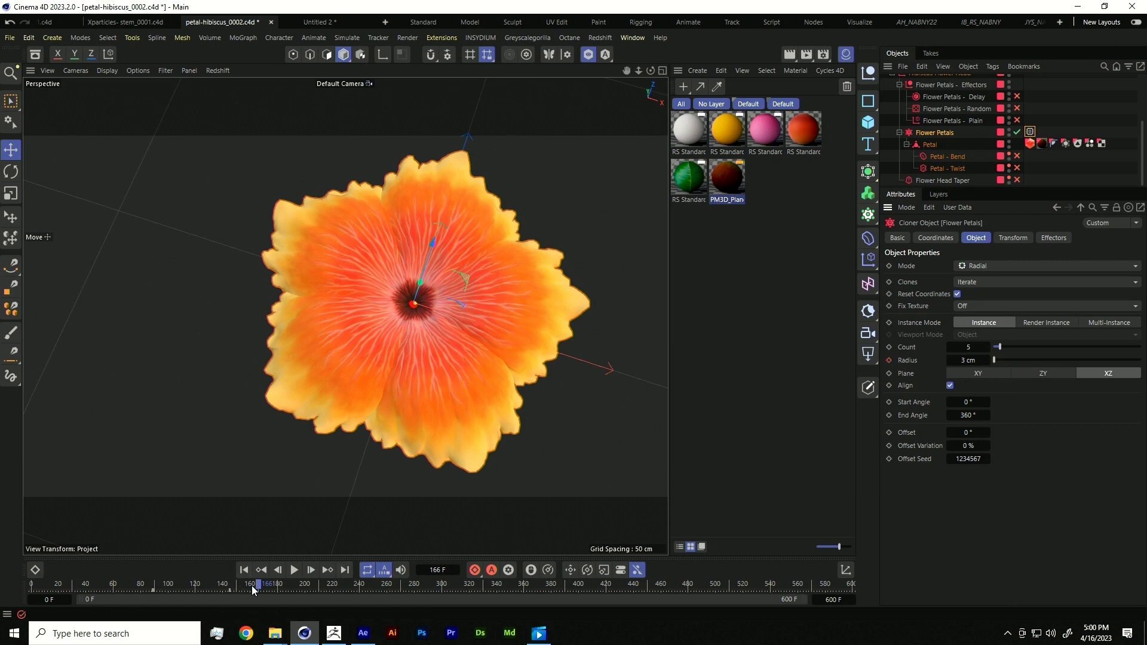
{"action": "left_click_drag", "start_coordinate": [252, 585], "coordinate": [134, 601]}
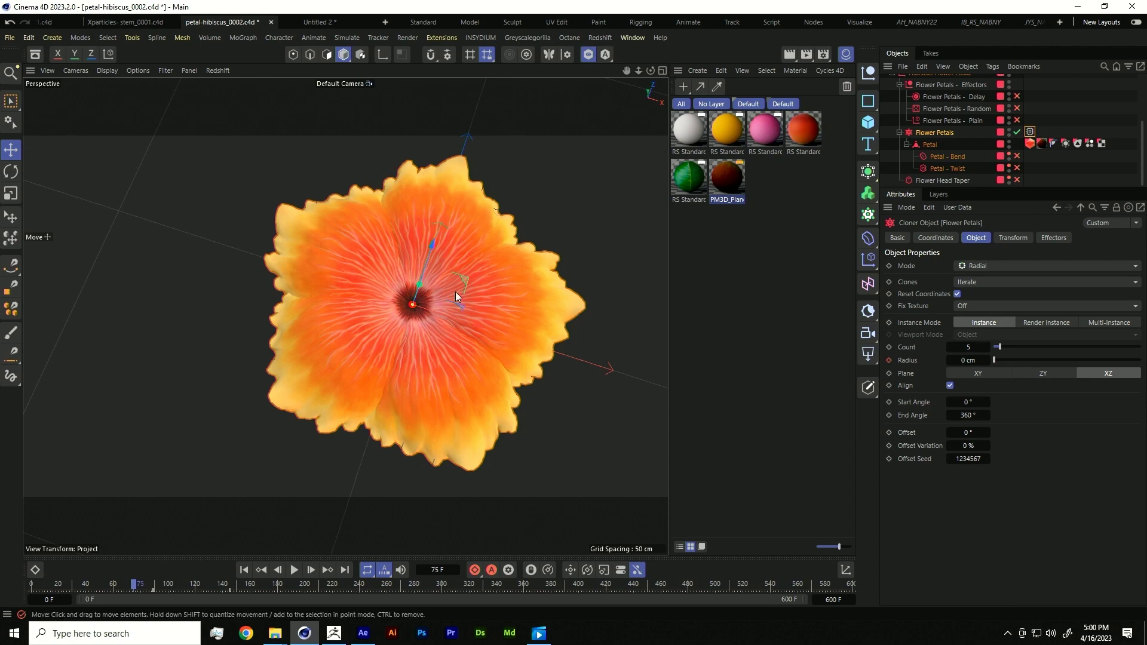
- Enable and select the Flower Petals - Plain effector, and scrub the timeline forward to frame 139
{"action": "scroll", "coordinate": [890, 111], "scroll_direction": "up", "scroll_amount": 3}
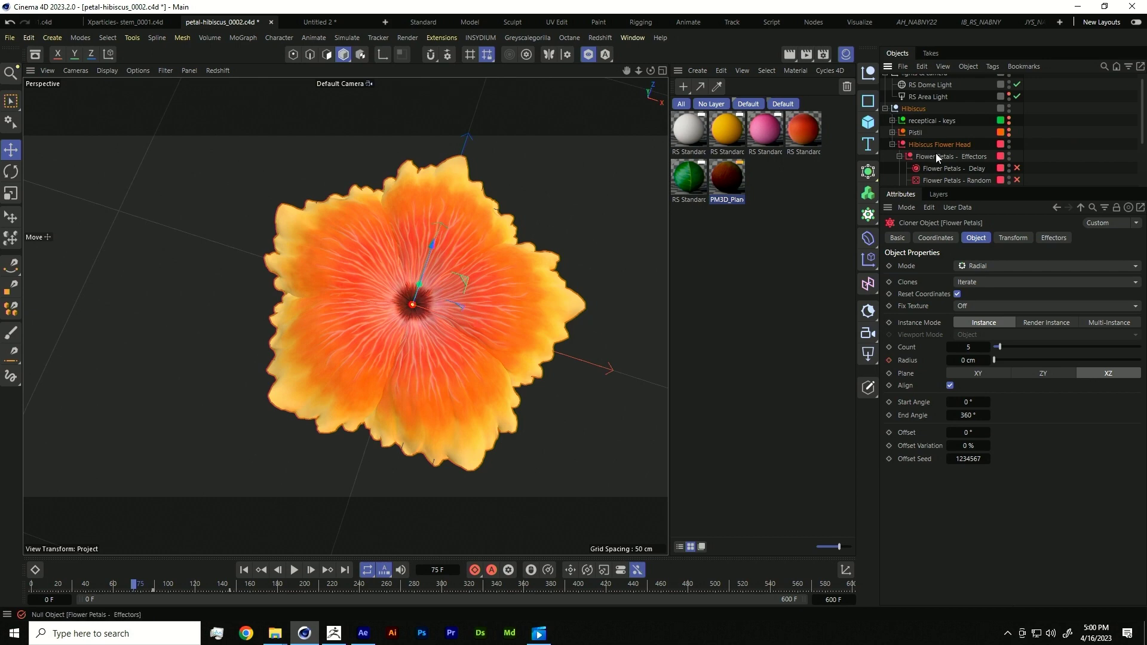
{"action": "left_click_drag", "start_coordinate": [998, 188], "coordinate": [985, 350]}
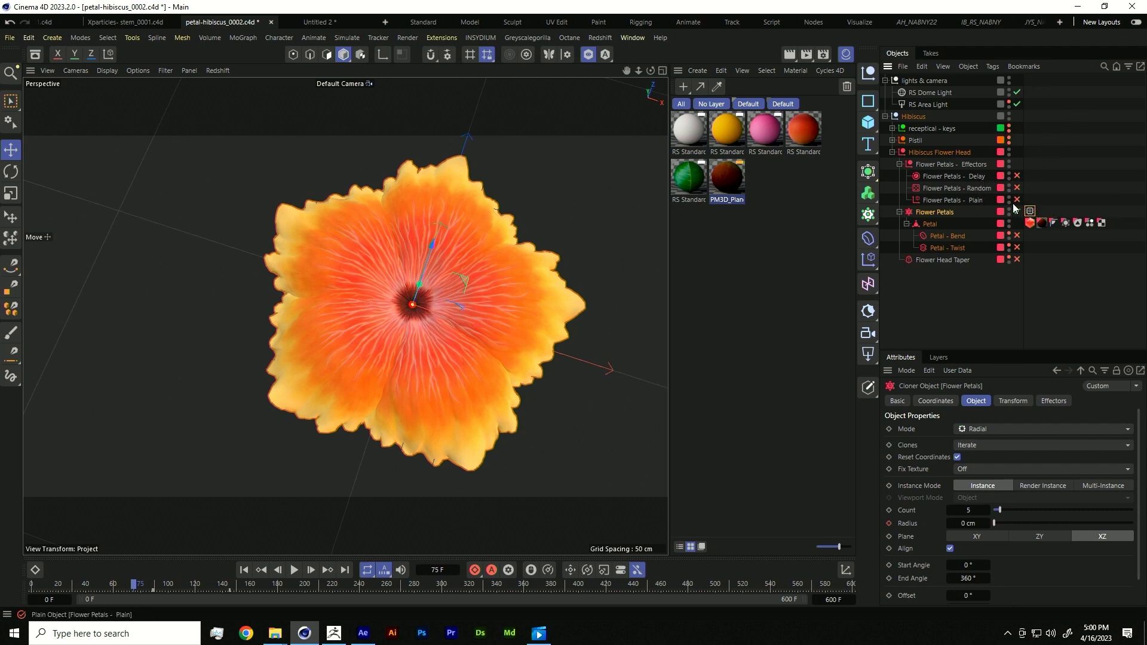
{"action": "left_click", "coordinate": [1017, 199]}
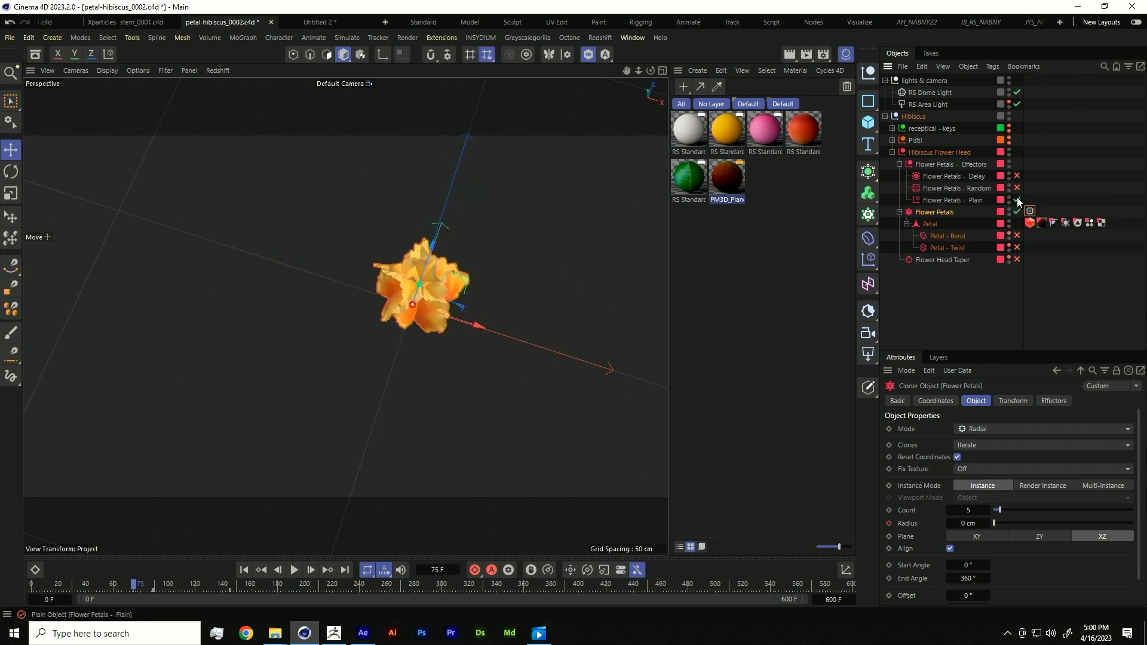
{"action": "left_click", "coordinate": [977, 199]}
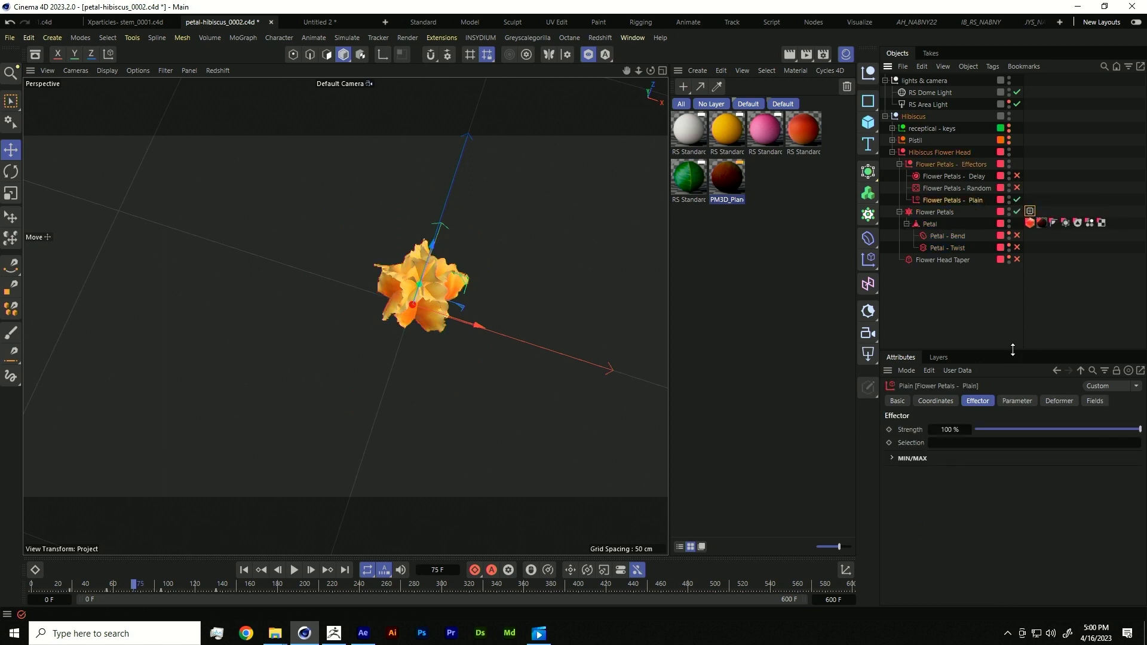
{"action": "left_click_drag", "start_coordinate": [1012, 351], "coordinate": [1011, 292]}
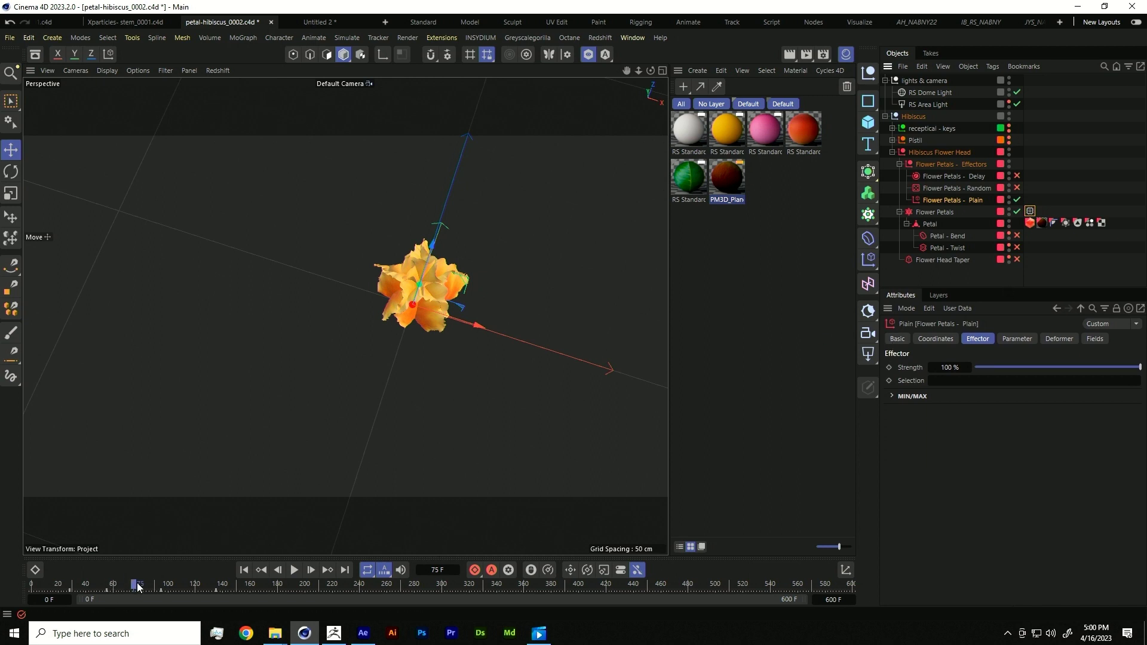
{"action": "left_click_drag", "start_coordinate": [137, 587], "coordinate": [222, 585]}
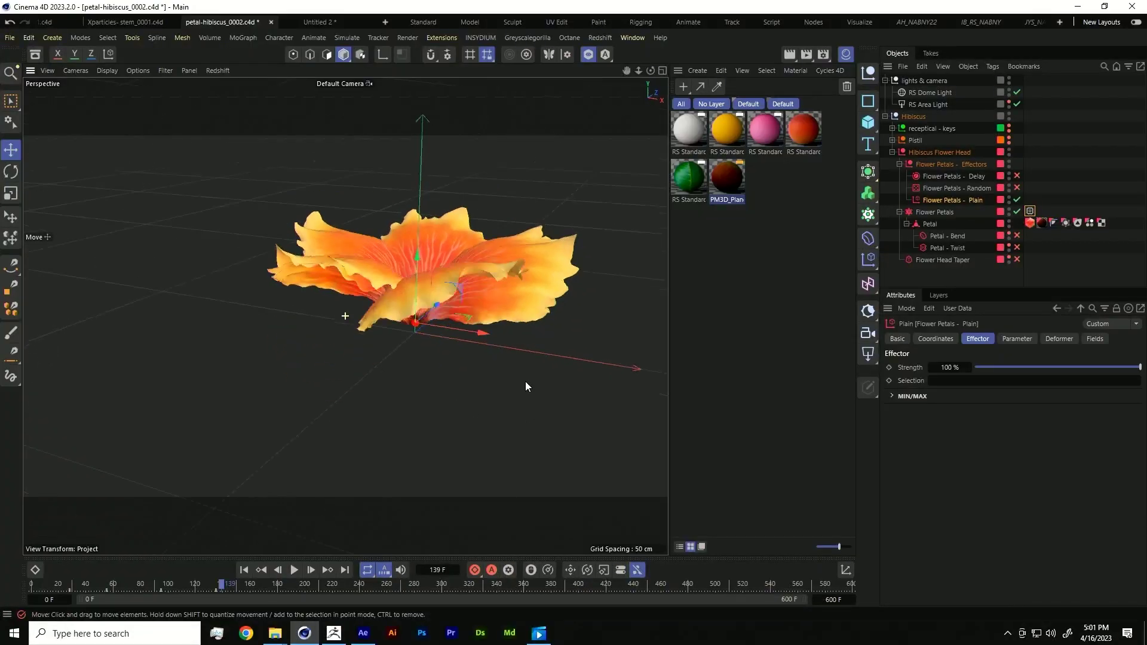
- Examine the Plain effector's keyframed rotation and scale parameters with the flower seen from the side
{"action": "left_click_drag", "start_coordinate": [525, 386], "coordinate": [614, 411], "text": "alt"}
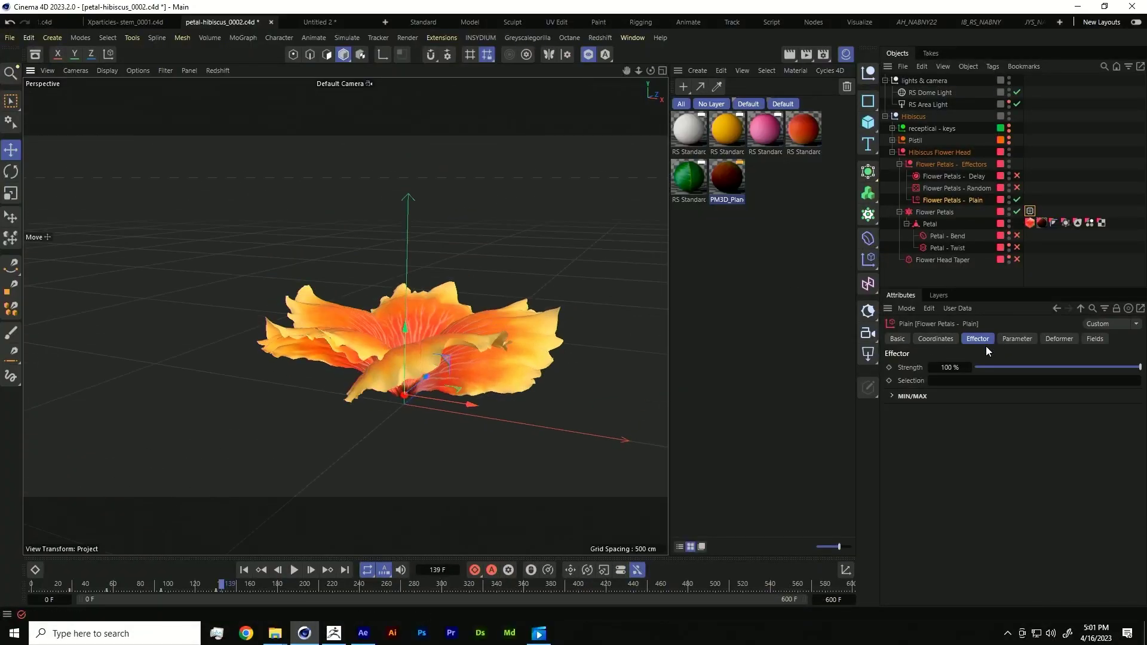
{"action": "left_click", "coordinate": [936, 339]}
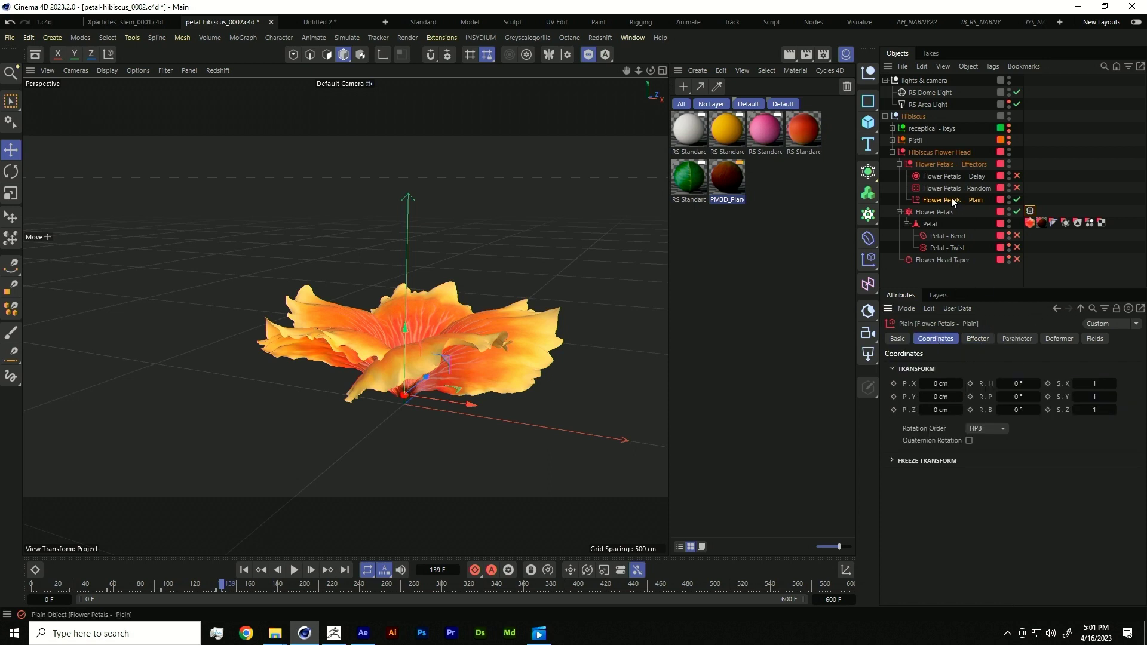
{"action": "left_click", "coordinate": [1059, 339]}
{"action": "left_click", "coordinate": [1018, 340]}
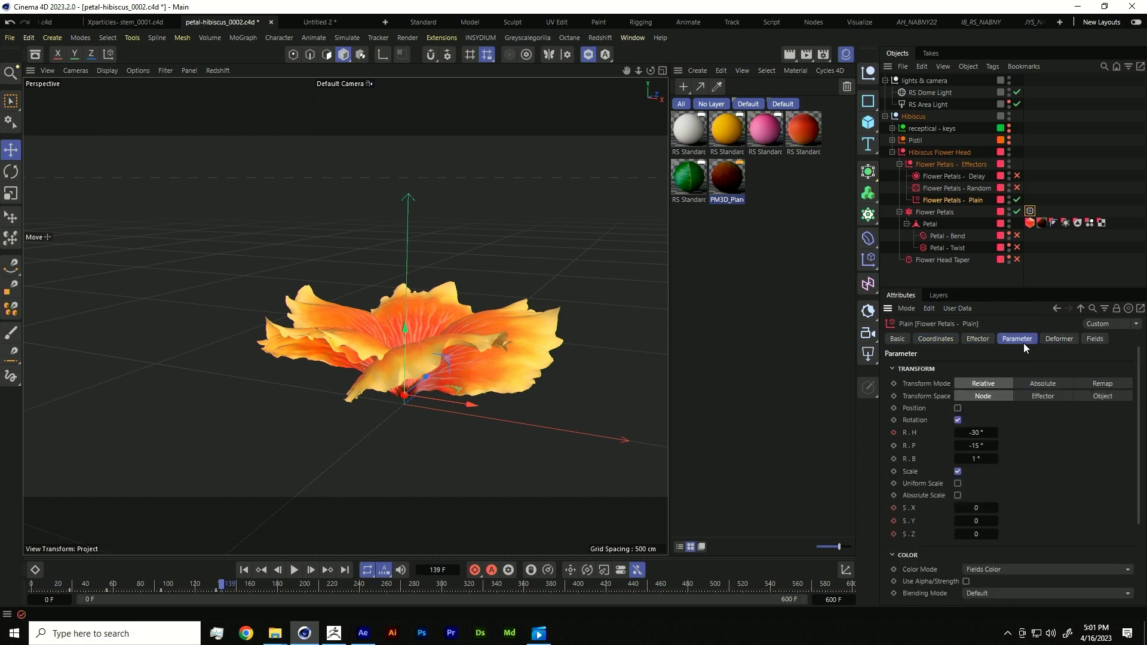
{"action": "left_click", "coordinate": [995, 286]}
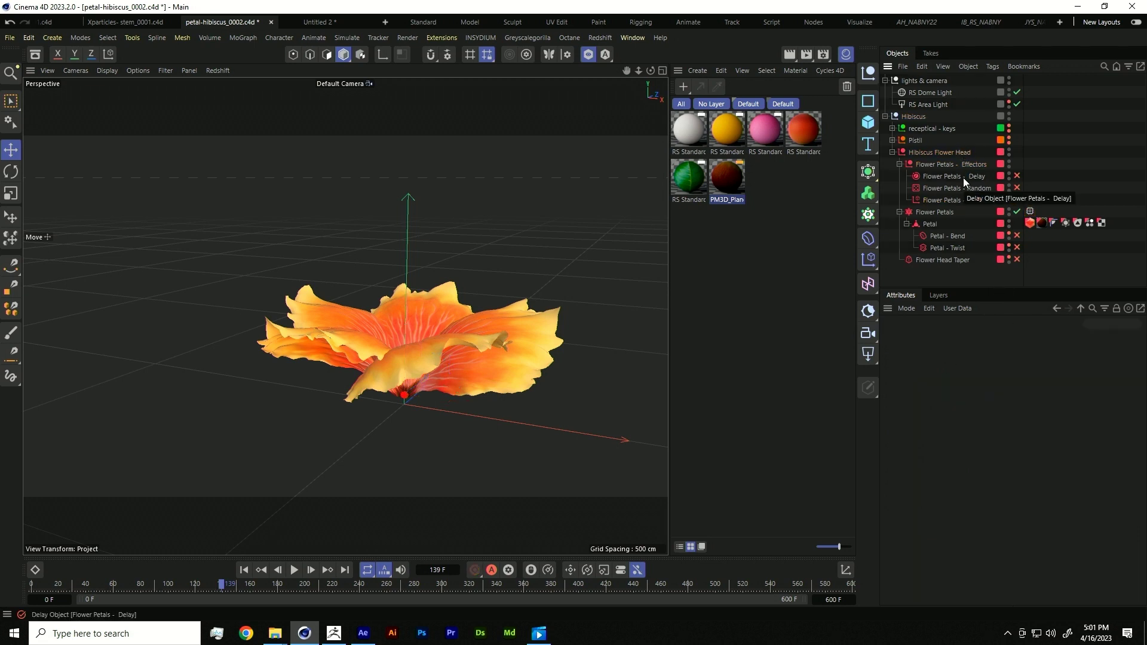
{"action": "left_click", "coordinate": [967, 202]}
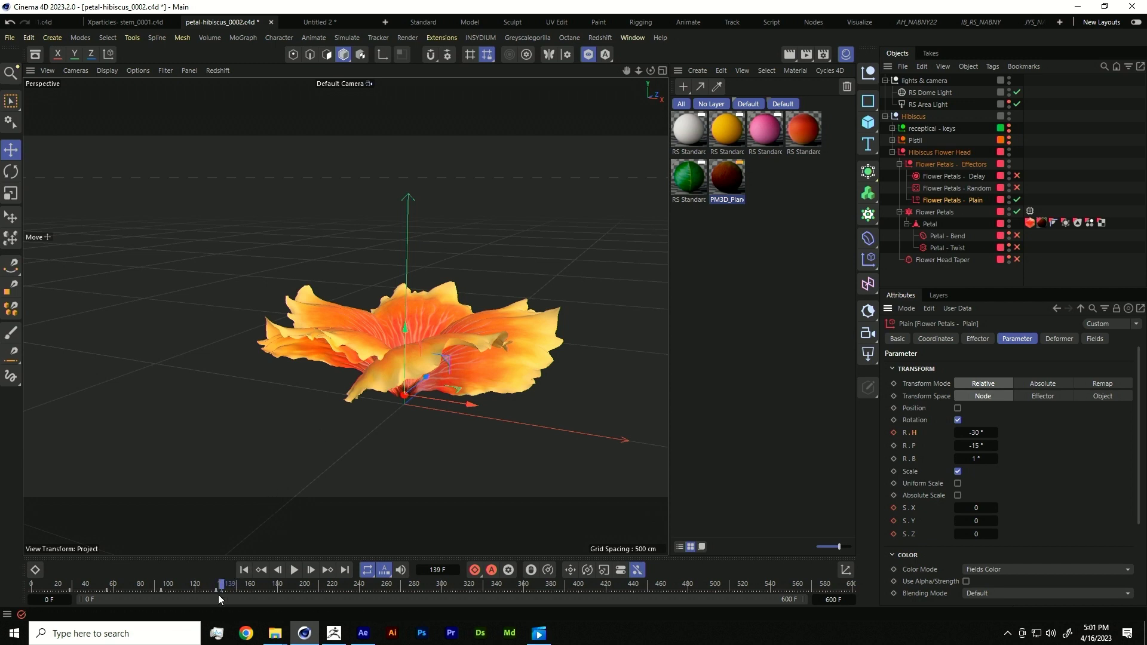
- Move to frame 140, enable the Flower Petals - Delay effector and show its parameters
{"action": "left_click_drag", "start_coordinate": [221, 584], "coordinate": [222, 543]}
{"action": "left_click", "coordinate": [1017, 176]}
{"action": "right_click", "coordinate": [980, 171]}
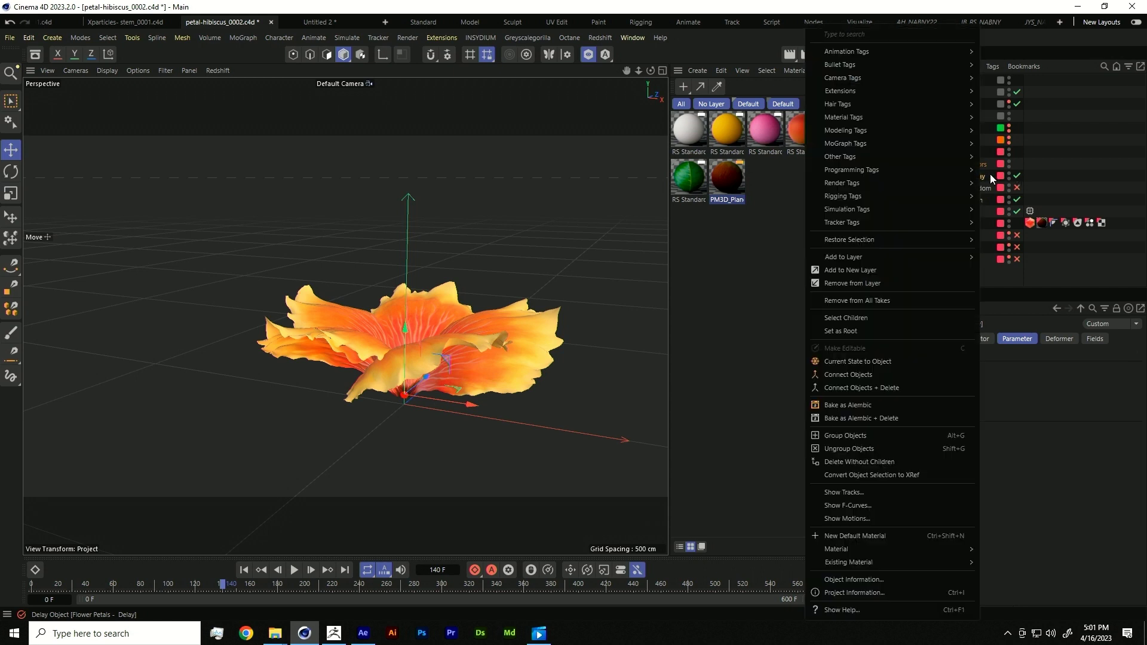
{"action": "key", "text": "Escape"}
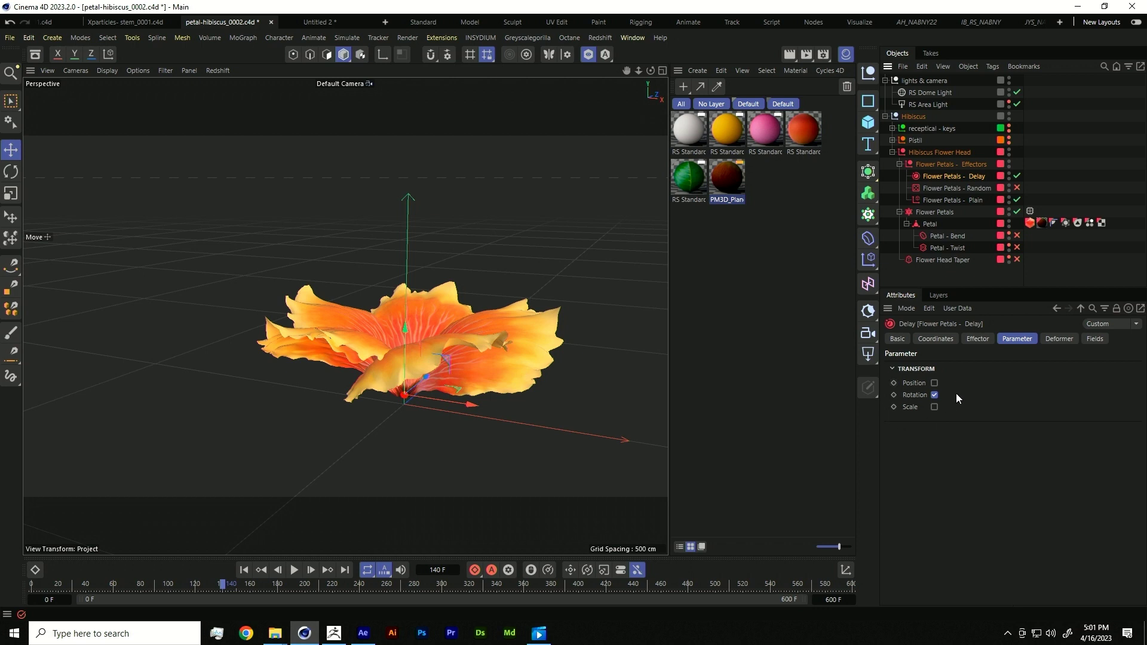
- Examine the Flower Petals - Delay effector's strength and mode settings, and play the animation through to frame 309
{"action": "left_click", "coordinate": [984, 339]}
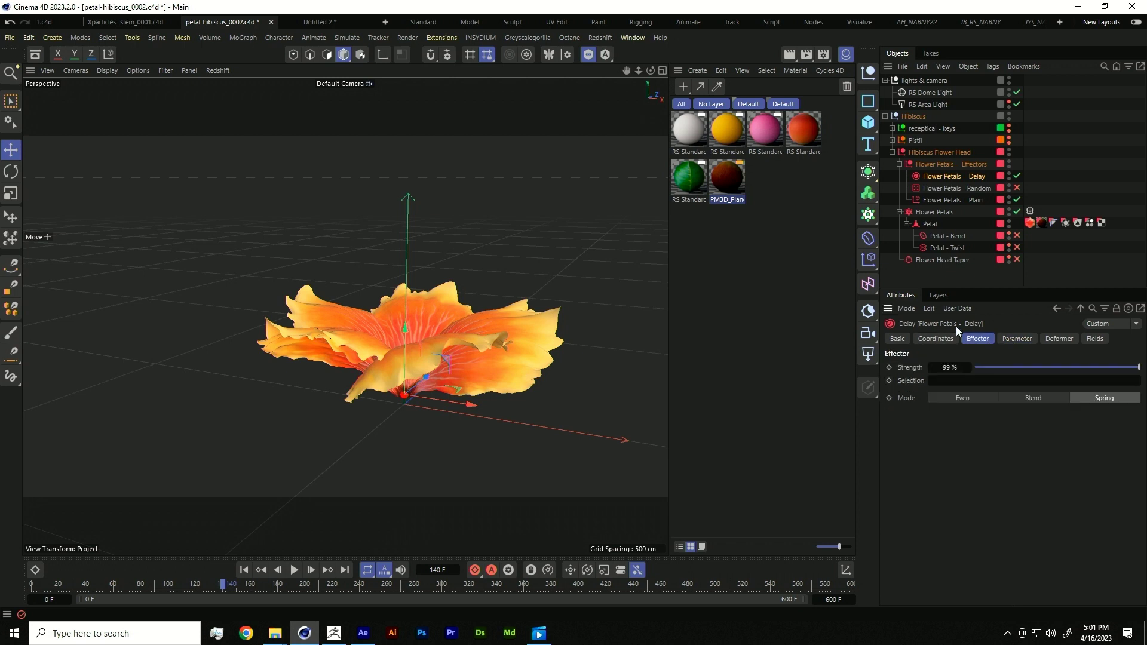
{"action": "left_click", "coordinate": [258, 567]}
{"action": "left_click", "coordinate": [294, 569]}
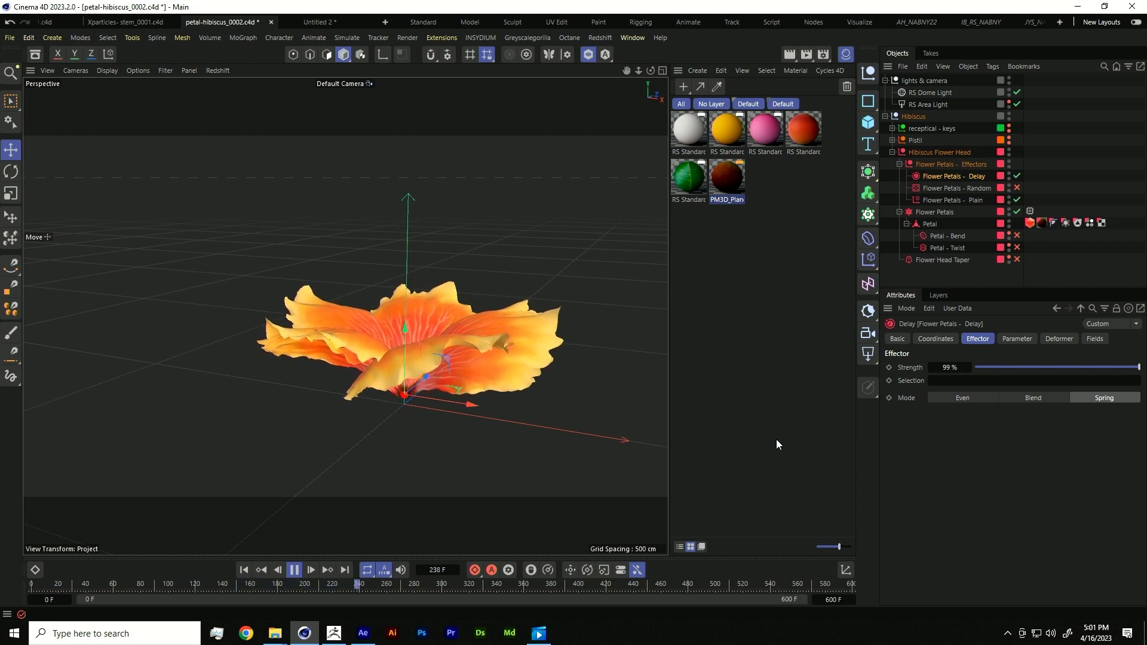
{"action": "left_click", "coordinate": [294, 570]}
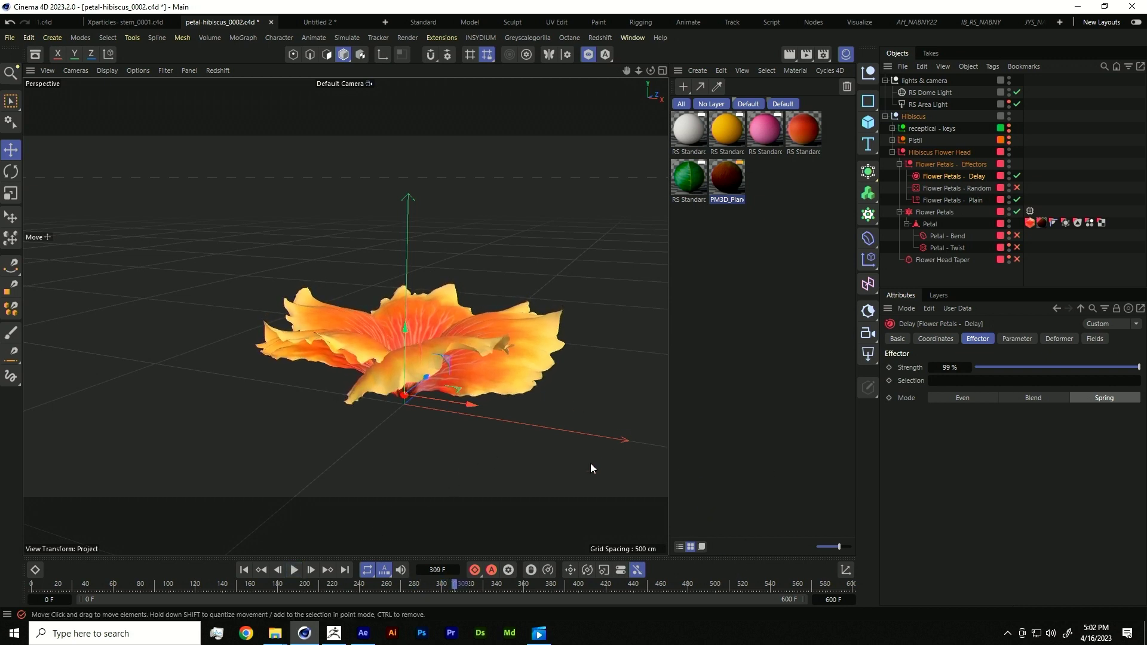
- Enable the Flower Petals - Random effector and examine the varied petals from above
{"action": "left_click", "coordinate": [1018, 187]}
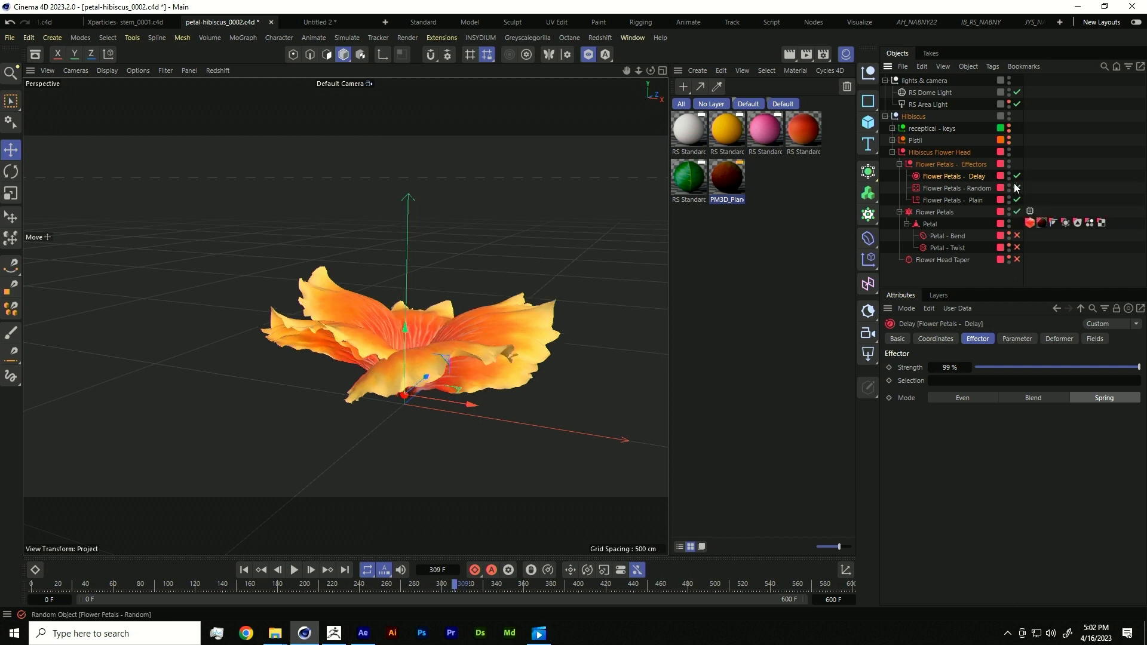
{"action": "left_click", "coordinate": [1018, 188]}
{"action": "left_click_drag", "start_coordinate": [531, 229], "coordinate": [518, 306], "text": "alt"}
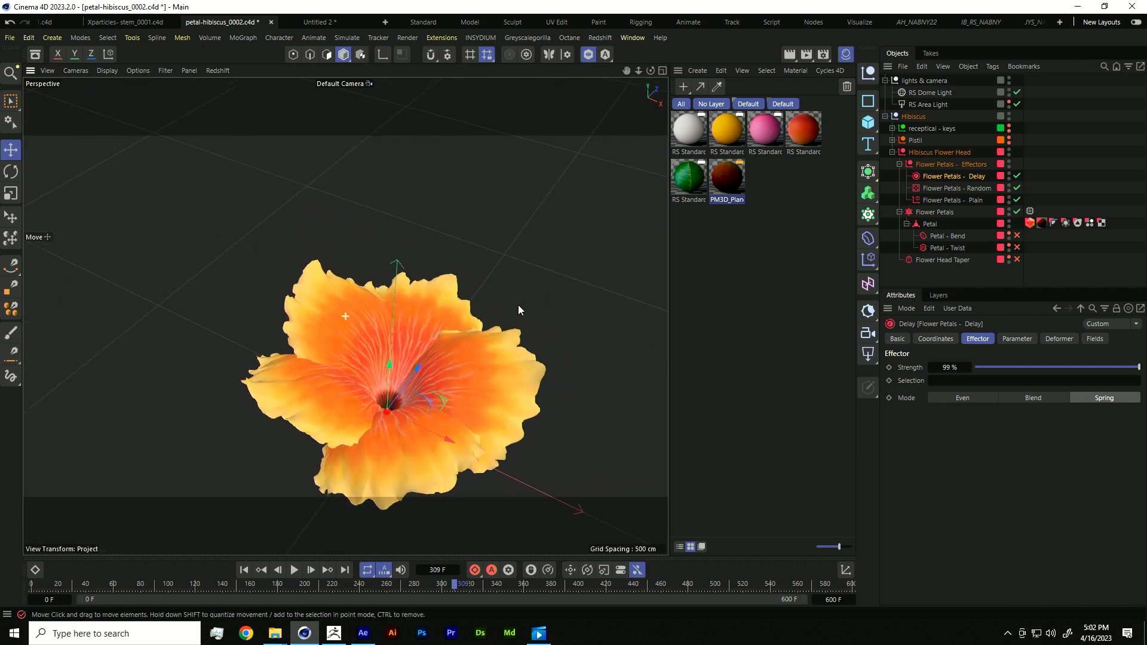
{"action": "left_click_drag", "start_coordinate": [517, 358], "coordinate": [511, 328], "text": "alt"}
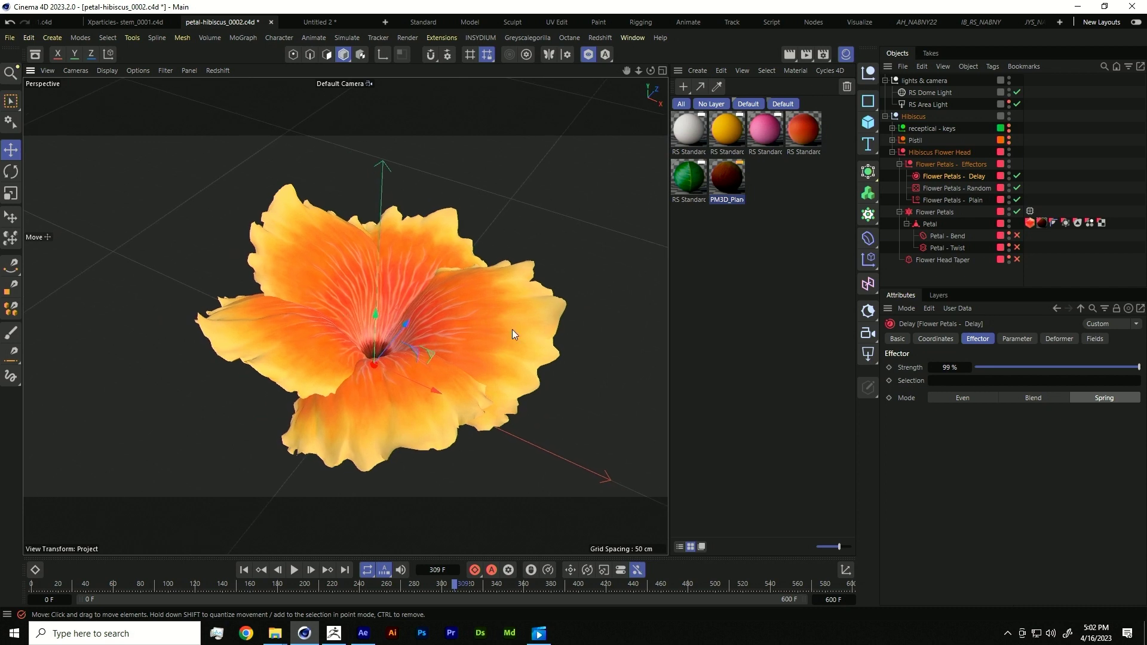
{"action": "scroll", "coordinate": [512, 329], "scroll_direction": "up", "scroll_amount": 3}
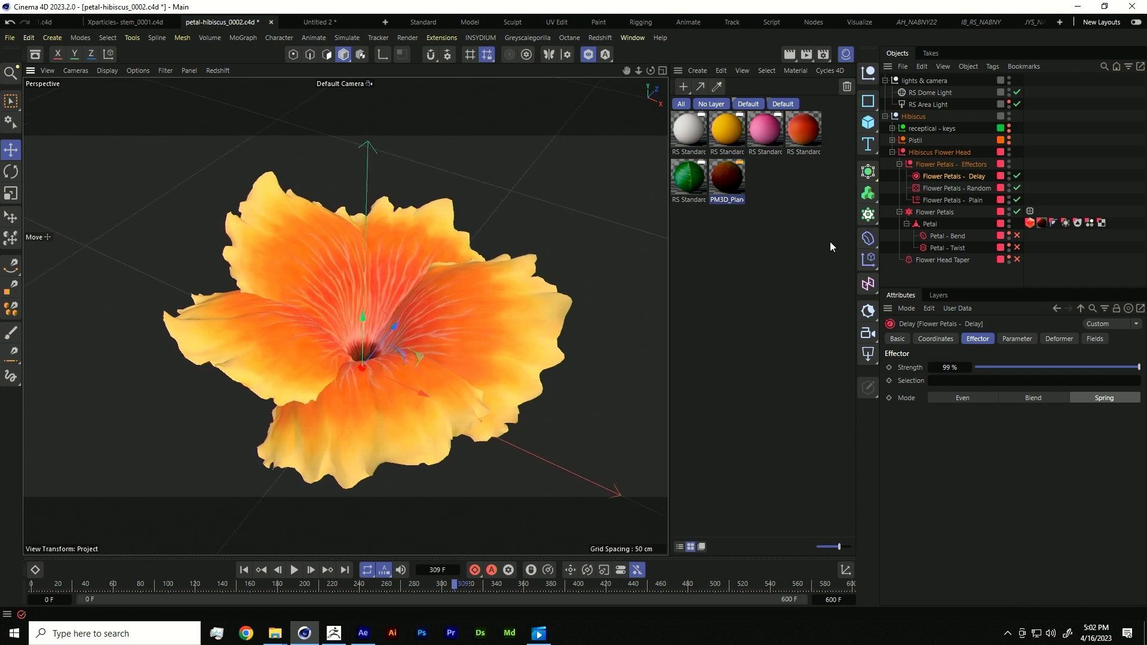
- Select the Flower Petals - Random effector and scrub from frame 0 to 161 to examine its keyframed strength
{"action": "left_click", "coordinate": [978, 189]}
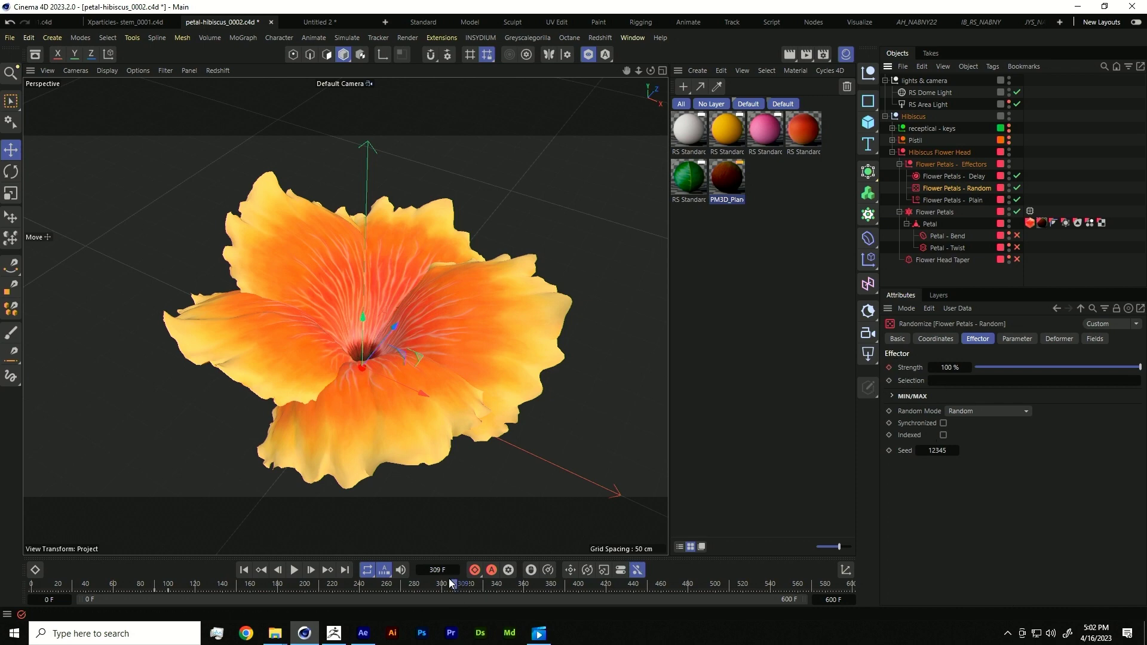
{"action": "left_click_drag", "start_coordinate": [153, 591], "coordinate": [32, 572]}
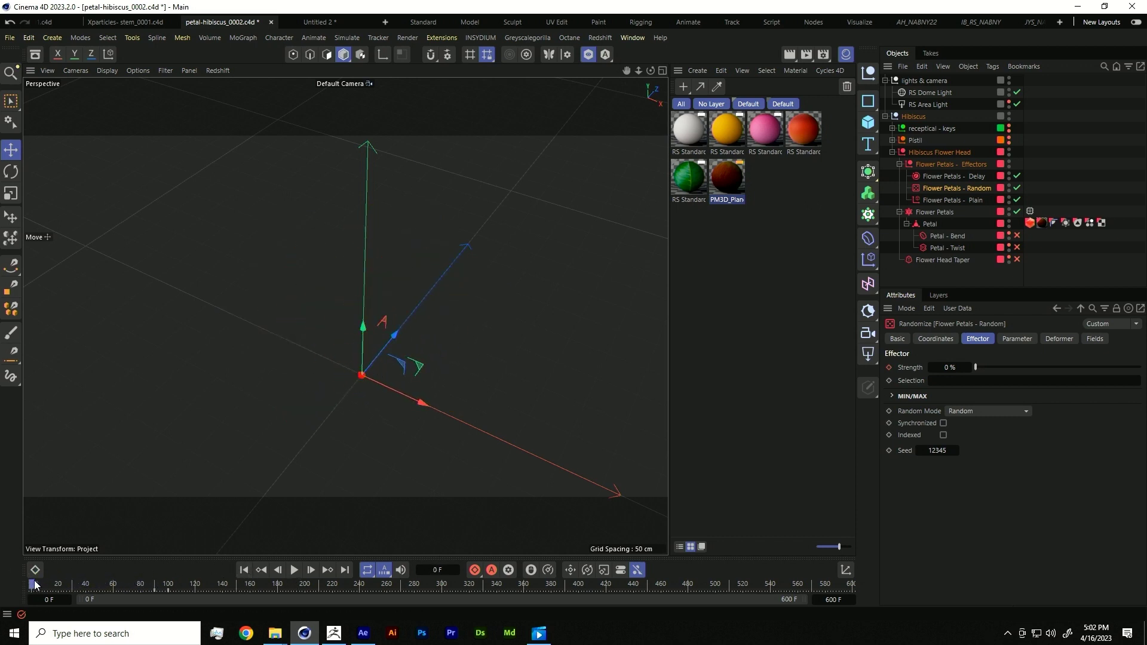
{"action": "left_click_drag", "start_coordinate": [33, 586], "coordinate": [203, 585]}
{"action": "left_click_drag", "start_coordinate": [222, 578], "coordinate": [250, 577]}
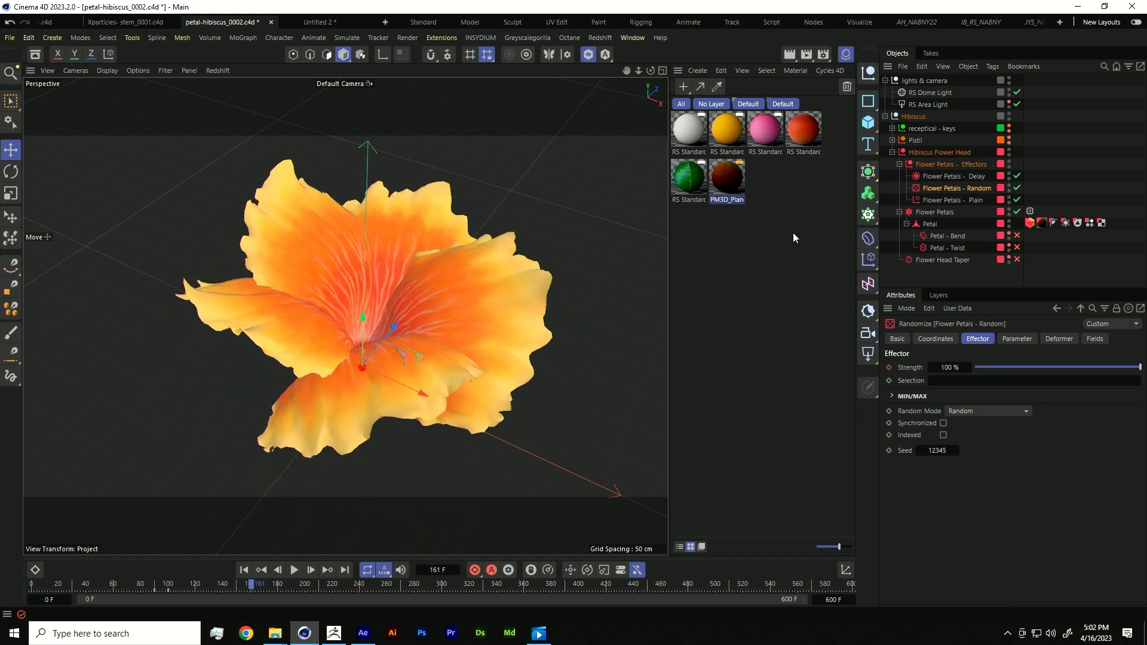
{"action": "left_click_drag", "start_coordinate": [460, 418], "coordinate": [540, 310], "text": "alt"}
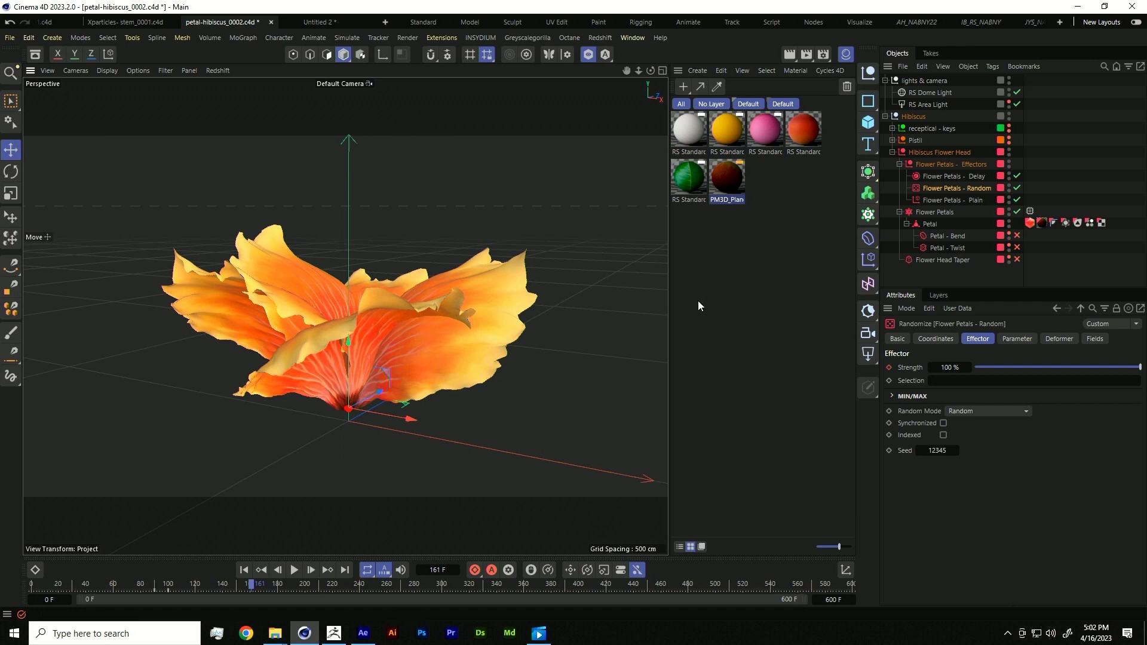
- Enable and select the Petal - Bend deformer, toggling it to compare the petal shape from above and the side
{"action": "left_click", "coordinate": [954, 236]}
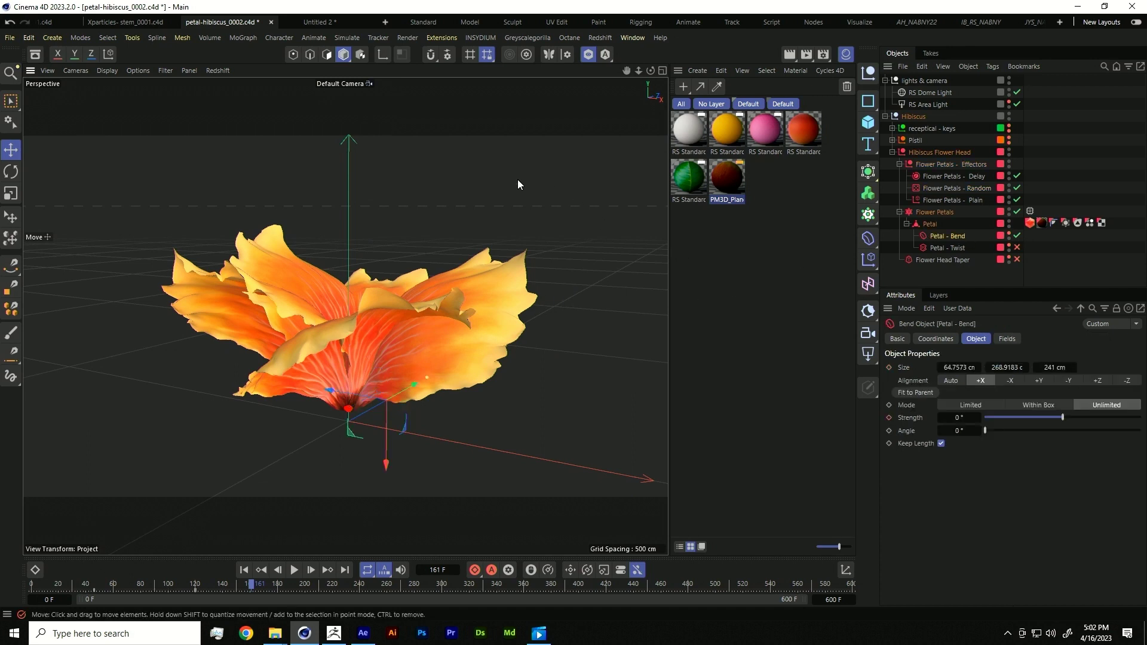
{"action": "left_click_drag", "start_coordinate": [517, 185], "coordinate": [503, 262], "text": "alt"}
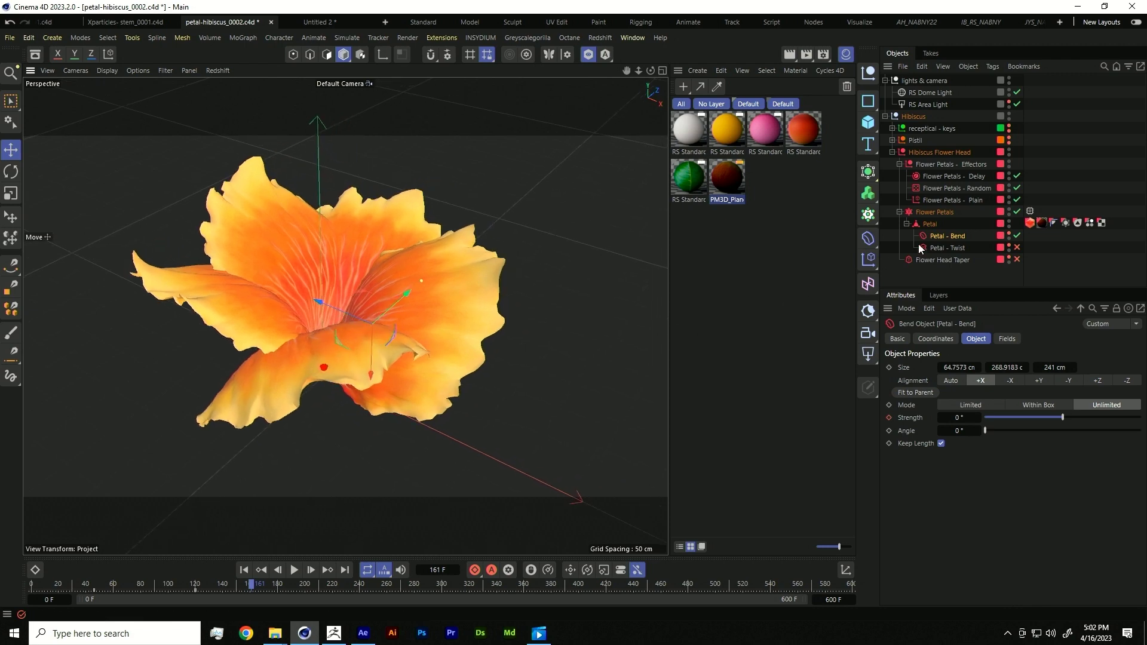
{"action": "left_click", "coordinate": [1018, 235]}
{"action": "left_click", "coordinate": [1018, 235]}
{"action": "left_click_drag", "start_coordinate": [640, 375], "coordinate": [571, 313], "text": "alt"}
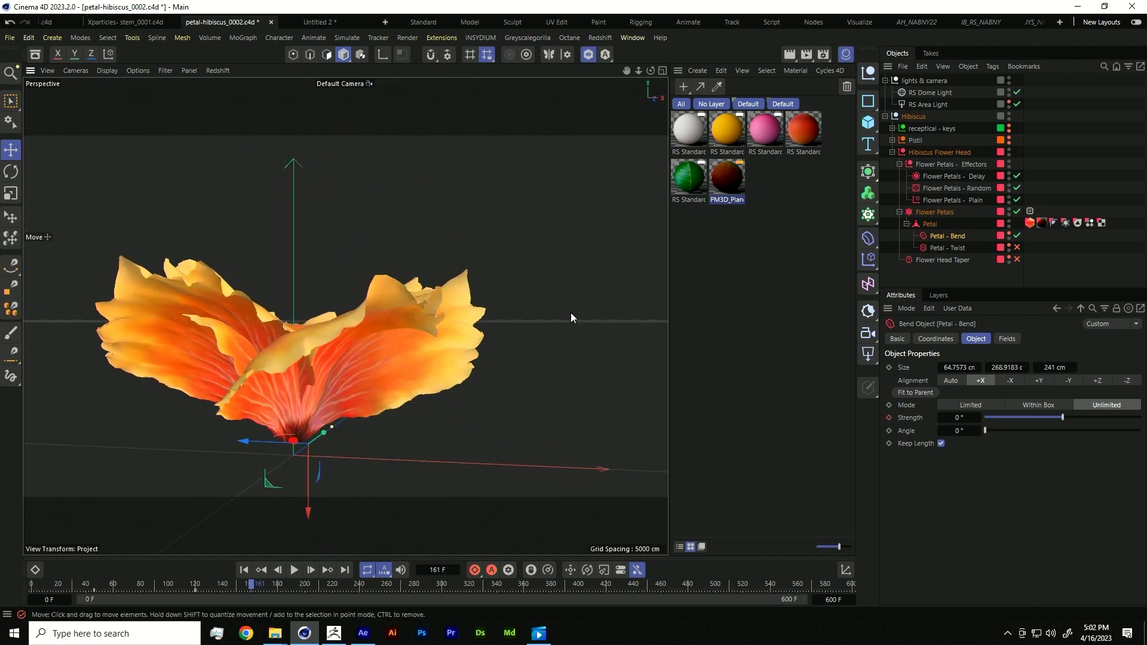
- Play the animation from the start and scrub back to frame 117 to check the keyframed bend strength
{"action": "left_click", "coordinate": [243, 569]}
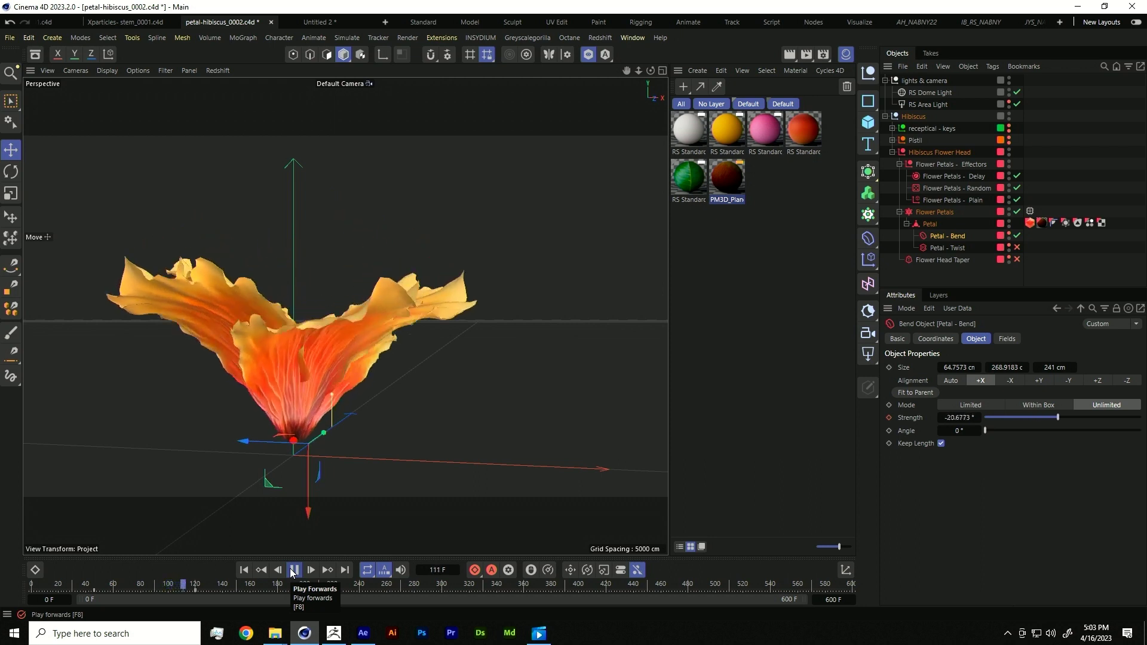
{"action": "left_click", "coordinate": [293, 570]}
{"action": "mouse_move", "coordinate": [202, 587]}
{"action": "left_mouse_down"}
{"action": "mouse_move", "coordinate": [70, 592]}
{"action": "mouse_move", "coordinate": [191, 586]}
{"action": "left_mouse_up"}
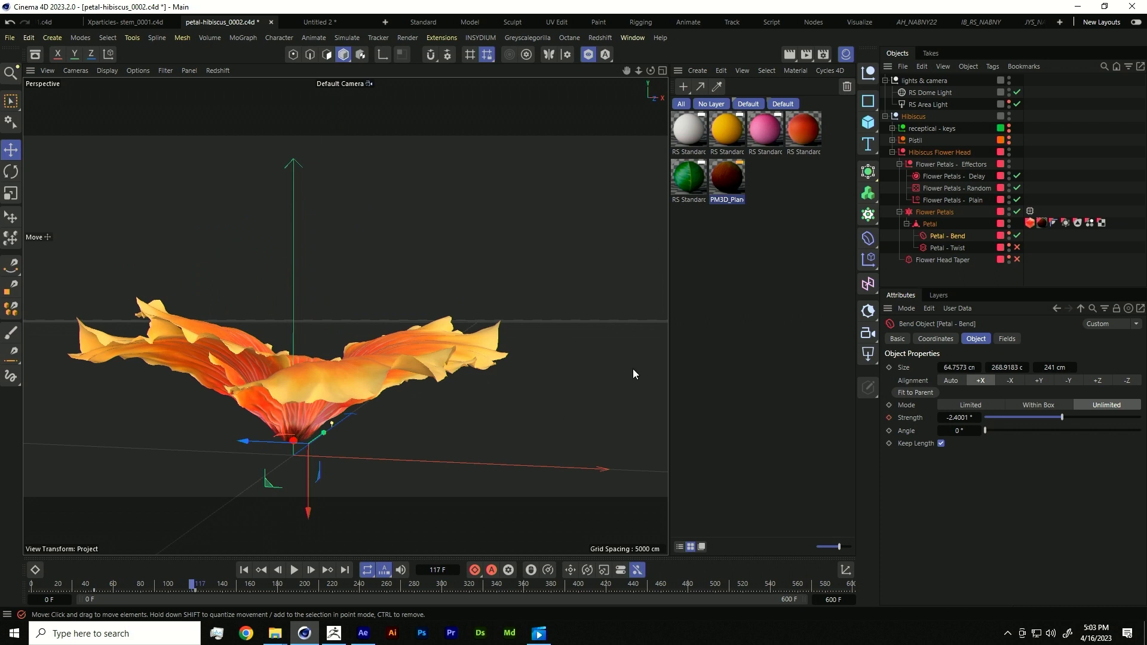
- Enable the Petal - Twist deformer and play the animation from the start to frame 269
{"action": "left_click", "coordinate": [244, 569]}
{"action": "left_click", "coordinate": [295, 570]}
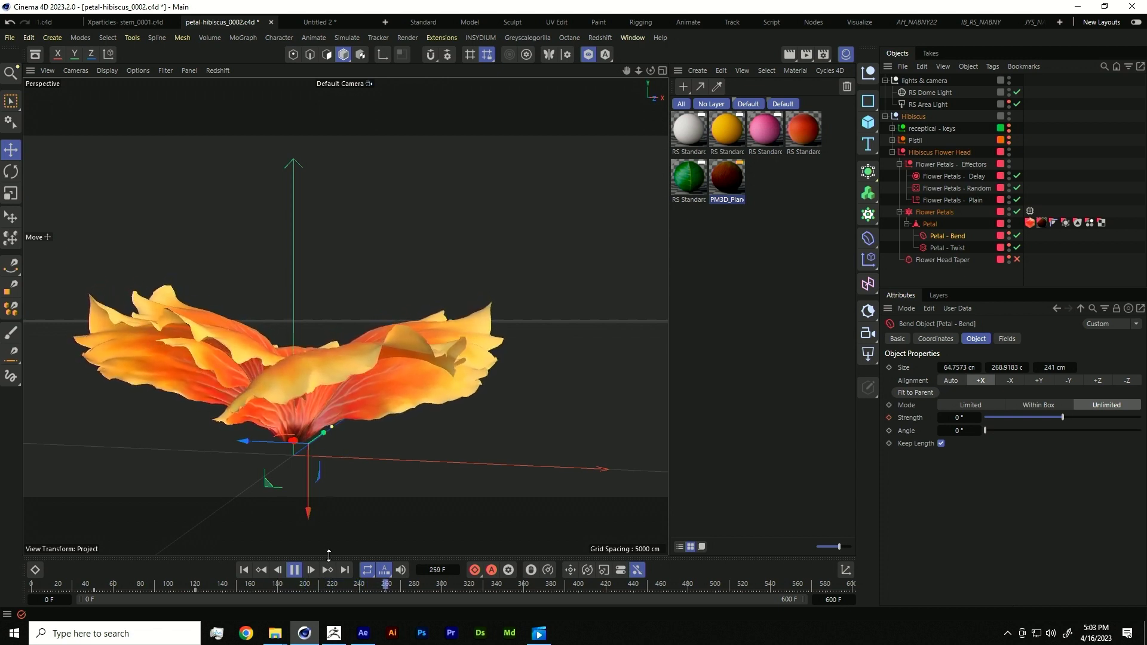
{"action": "key", "text": "space"}
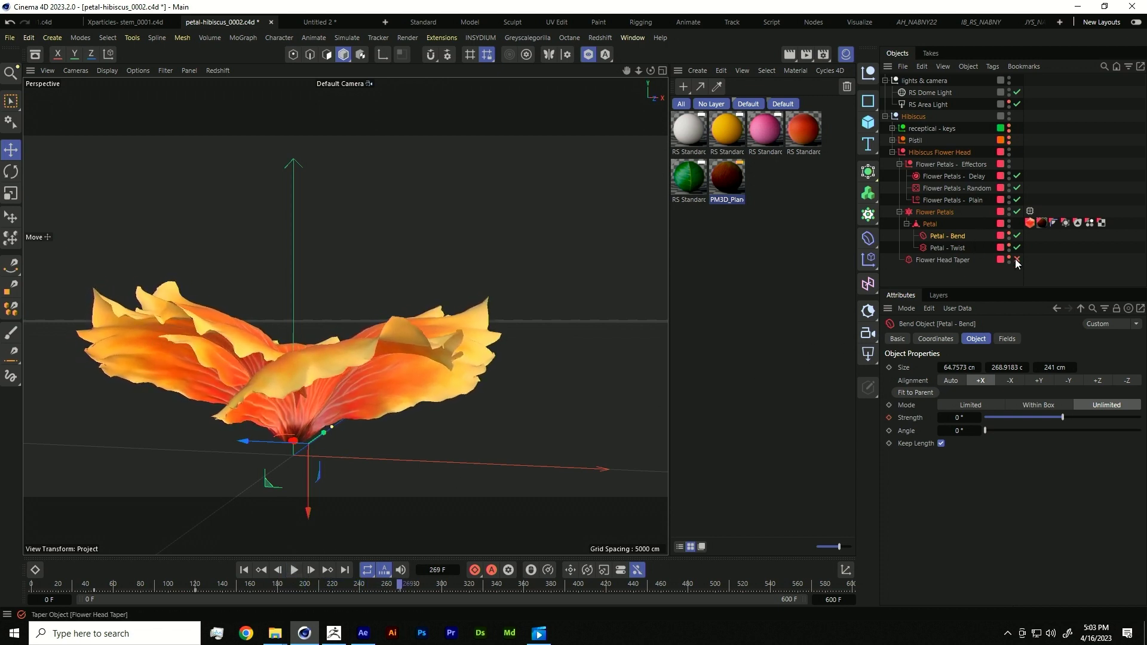
- Enable and select the Flower Head Taper deformer, and examine its effect on the flower
{"action": "left_click", "coordinate": [943, 258]}
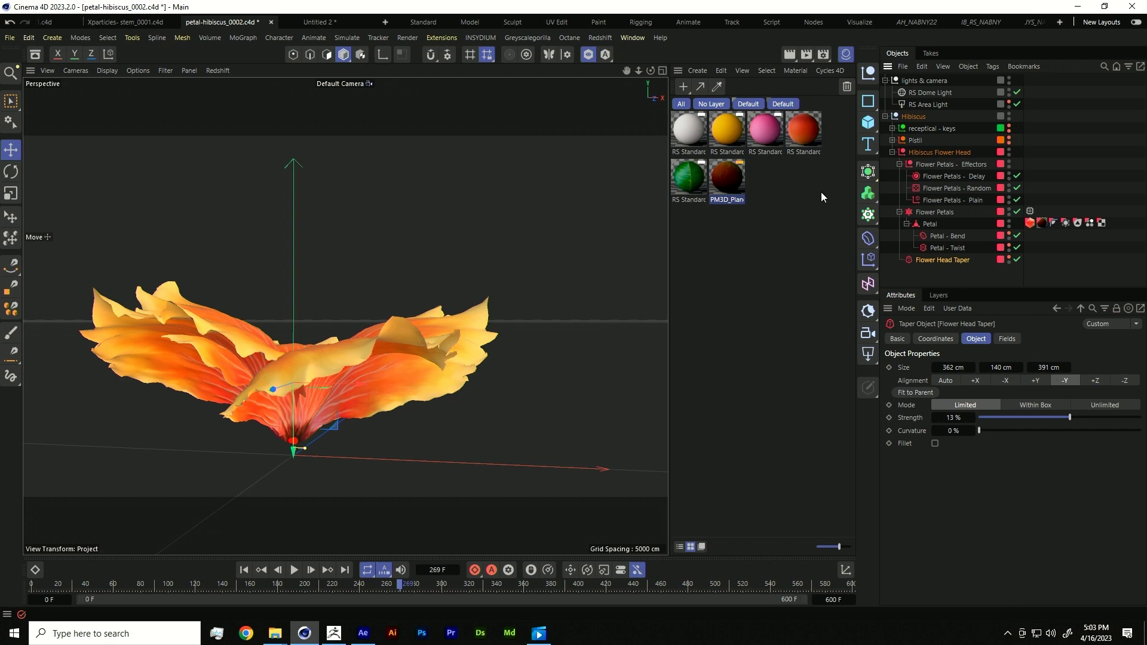
{"action": "left_click_drag", "start_coordinate": [565, 128], "coordinate": [518, 221], "text": "alt"}
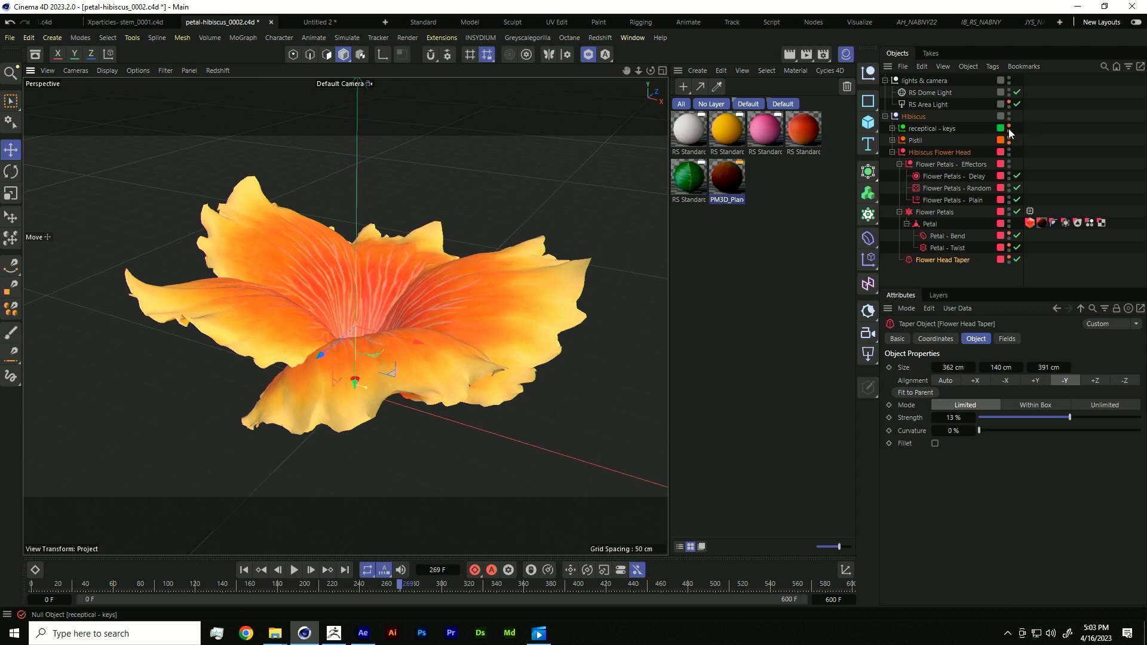
- Show and expand the receptical - keys group, and hide the Hibiscus Flower Head group to isolate the green leaves
{"action": "left_click", "coordinate": [891, 128]}
{"action": "left_click_drag", "start_coordinate": [583, 400], "coordinate": [626, 324], "text": "alt"}
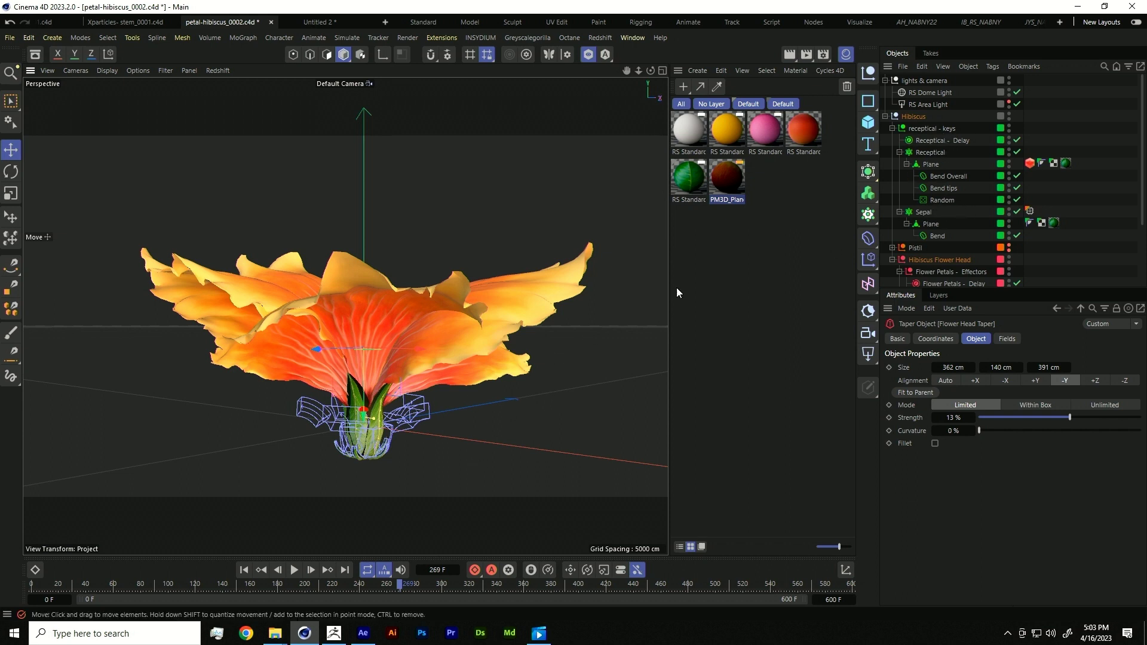
{"action": "left_click", "coordinate": [1009, 258]}
{"action": "left_click_drag", "start_coordinate": [525, 267], "coordinate": [300, 360], "text": "alt"}
{"action": "scroll", "coordinate": [350, 385], "scroll_direction": "up", "scroll_amount": 10}
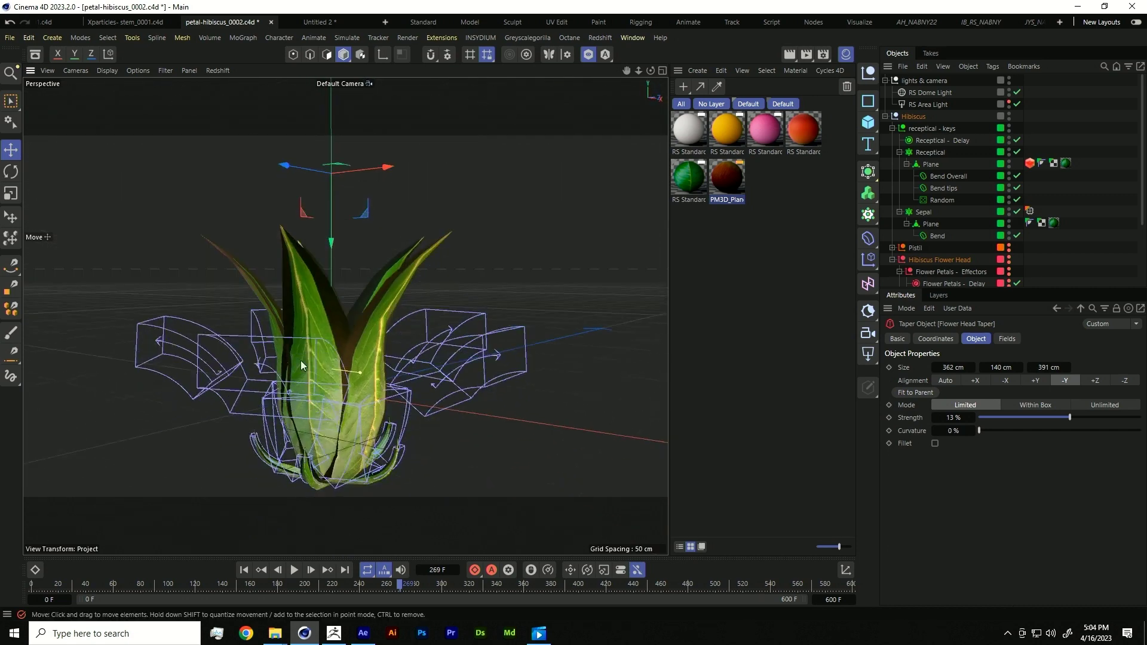
{"action": "right_click_drag", "start_coordinate": [433, 179], "coordinate": [487, 311], "text": "alt"}
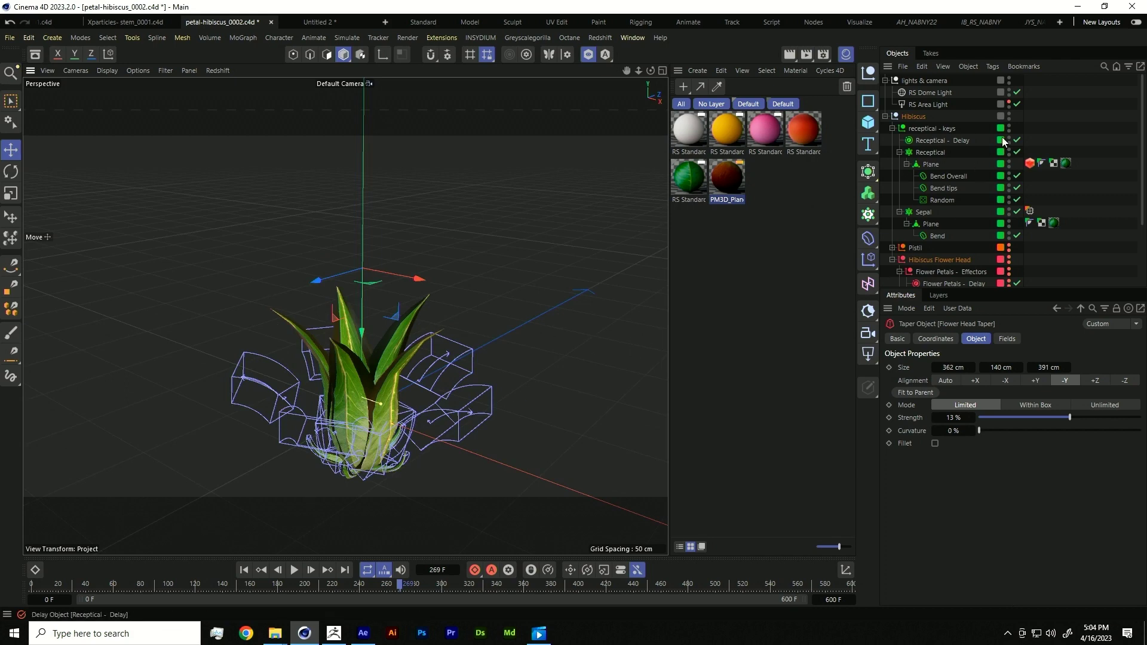
- Examine the Receptical - Delay effector and the Receptical cloner's Object, Transform and Effectors settings
{"action": "left_click", "coordinate": [930, 143]}
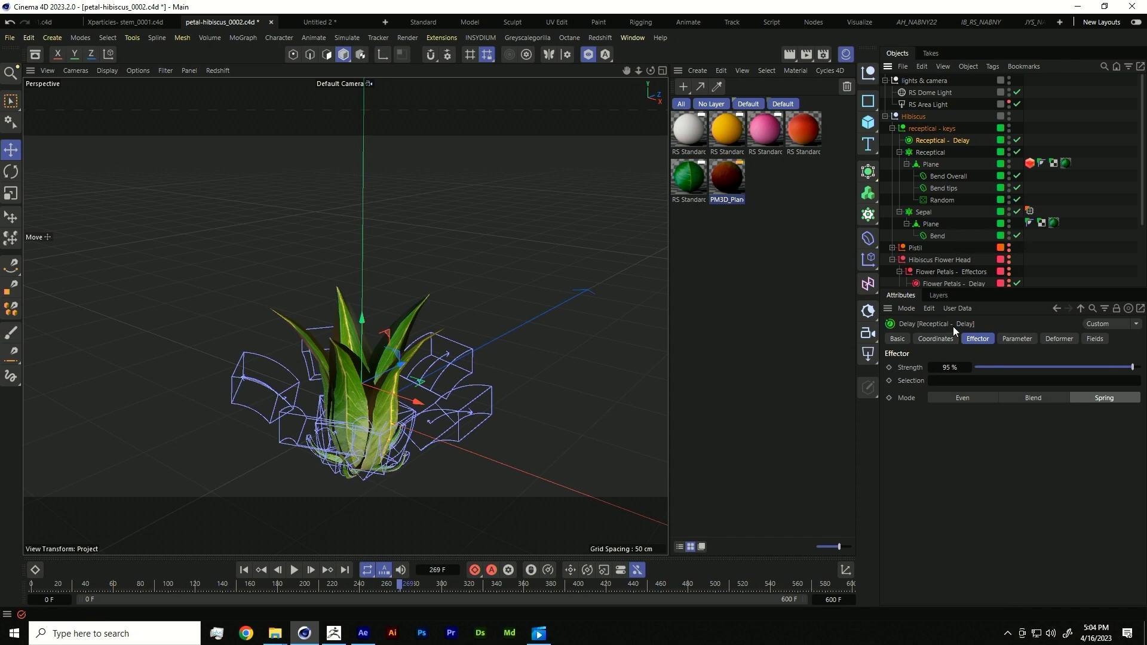
{"action": "left_click", "coordinate": [931, 151]}
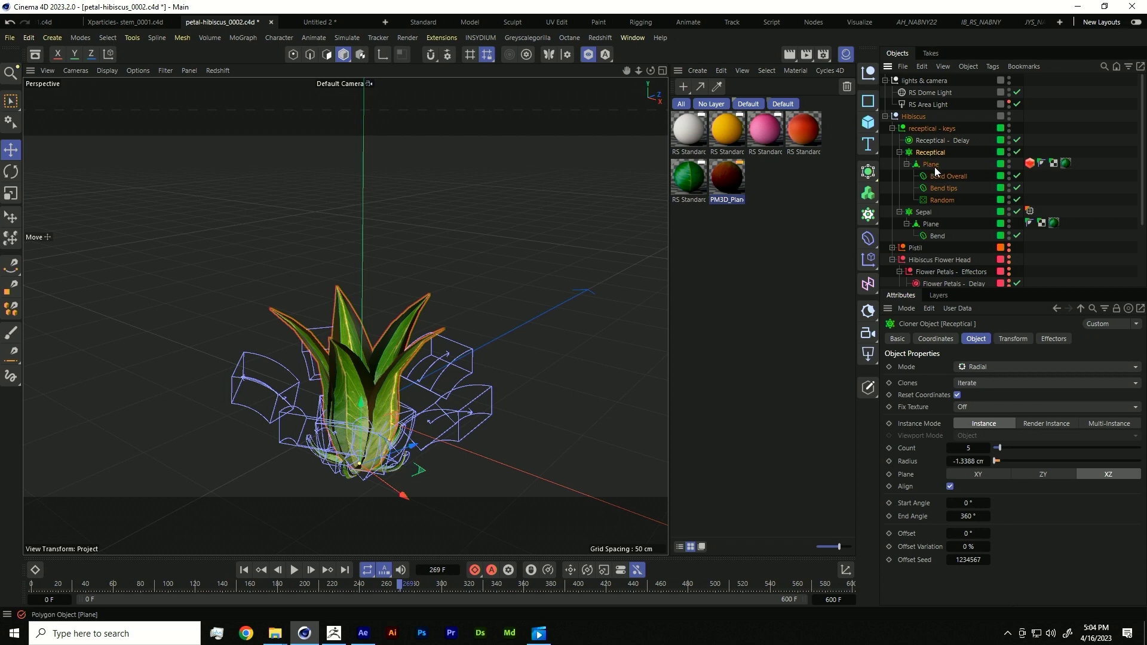
{"action": "left_click", "coordinate": [1013, 338]}
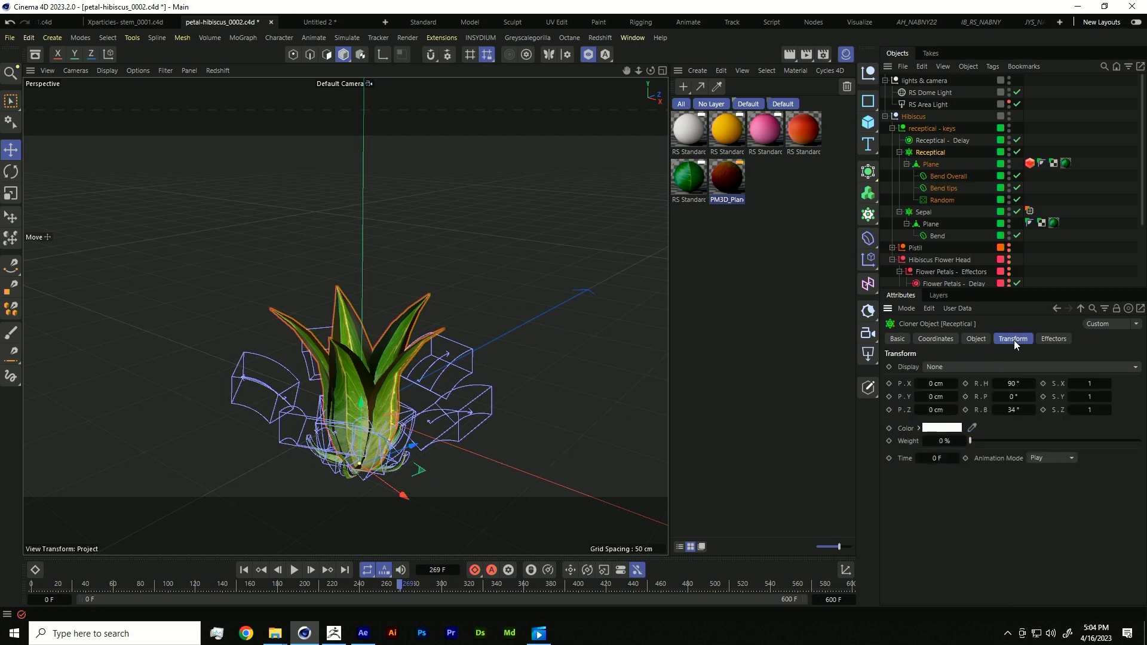
{"action": "left_click", "coordinate": [1046, 341]}
{"action": "left_click", "coordinate": [977, 339]}
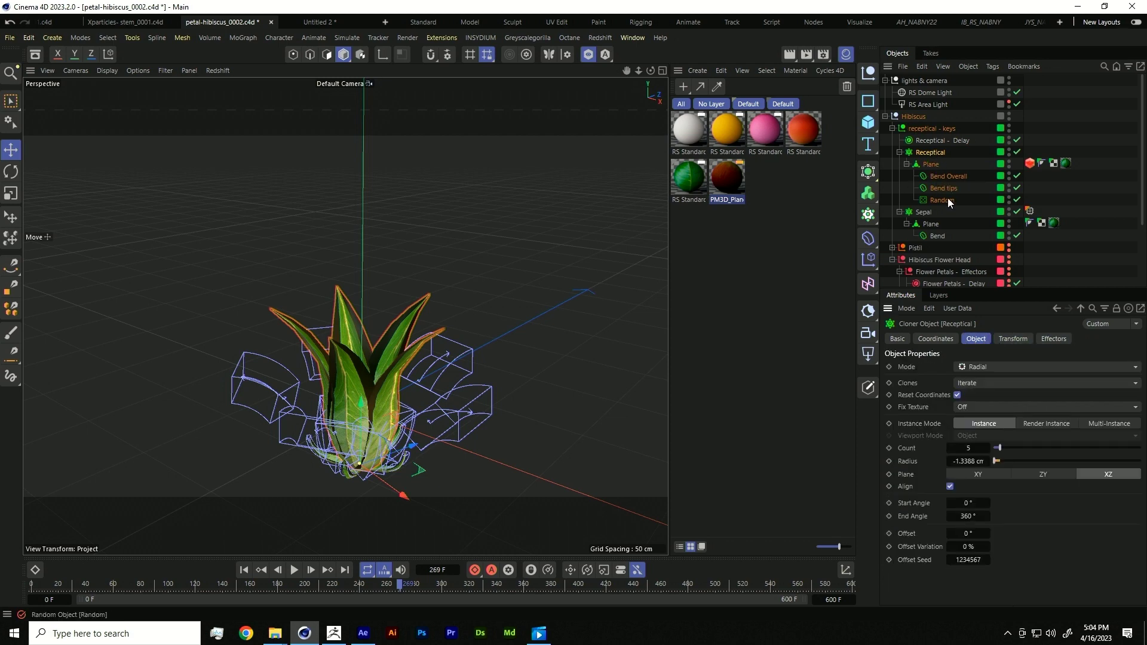
- Examine the Bend Overall deformer, and switch Bend Overall and Bend tips off and back on to compare the leaf shapes
{"action": "left_click", "coordinate": [960, 177]}
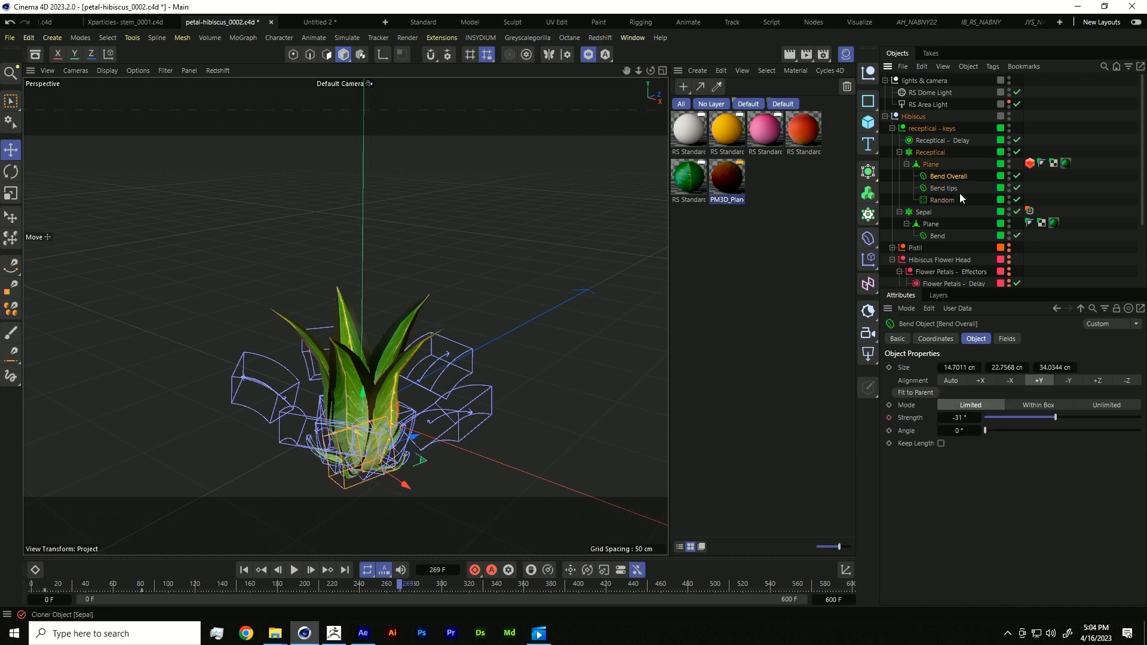
{"action": "left_click", "coordinate": [1017, 176]}
{"action": "left_click", "coordinate": [1018, 189]}
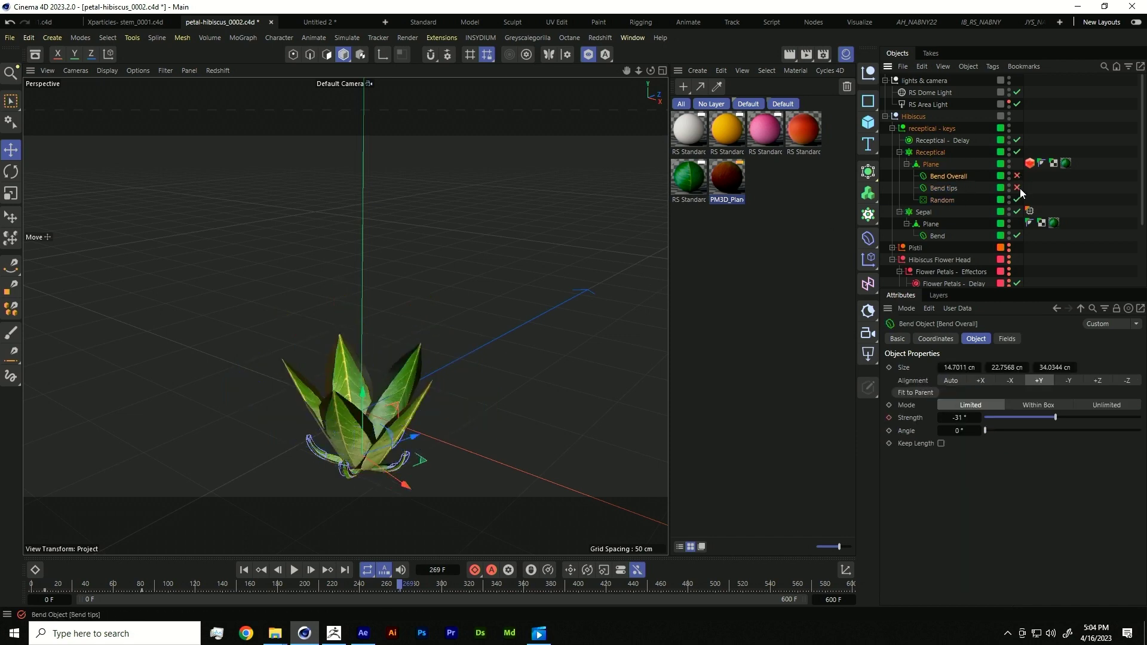
{"action": "left_click", "coordinate": [1018, 188]}
{"action": "left_click", "coordinate": [1019, 164]}
{"action": "left_click", "coordinate": [1017, 176]}
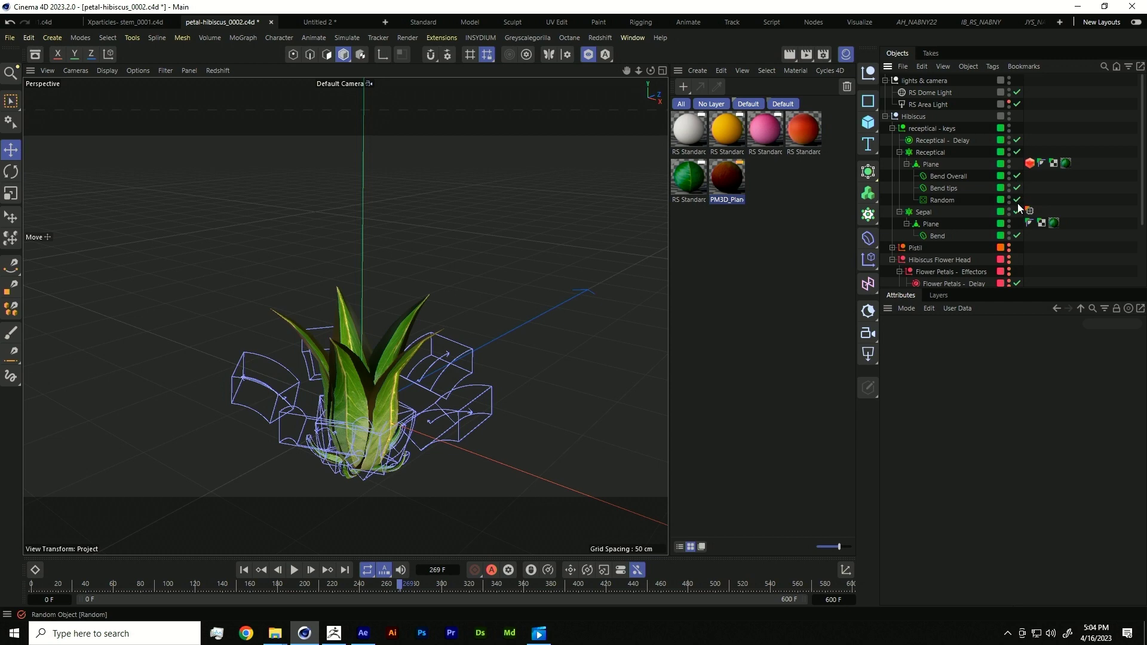
{"action": "left_click", "coordinate": [1017, 200]}
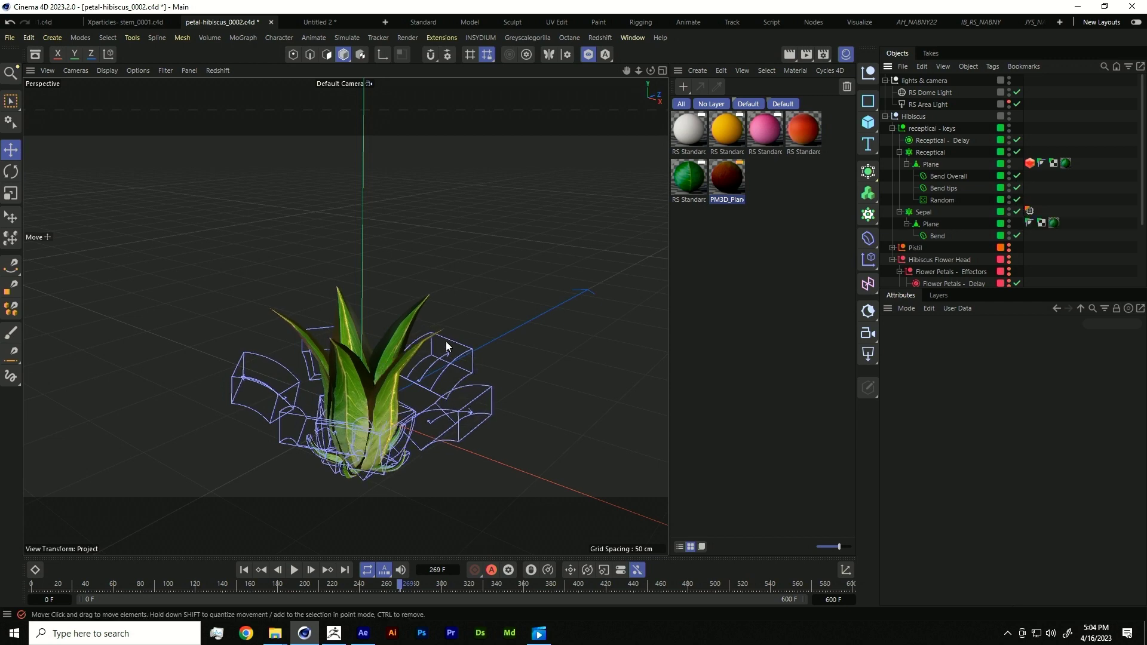
{"action": "mouse_move", "coordinate": [442, 270]}
{"action": "left_mouse_down", "text": "alt"}
{"action": "mouse_move", "coordinate": [451, 399]}
{"action": "mouse_move", "coordinate": [453, 269]}
{"action": "left_mouse_up", "text": "alt"}
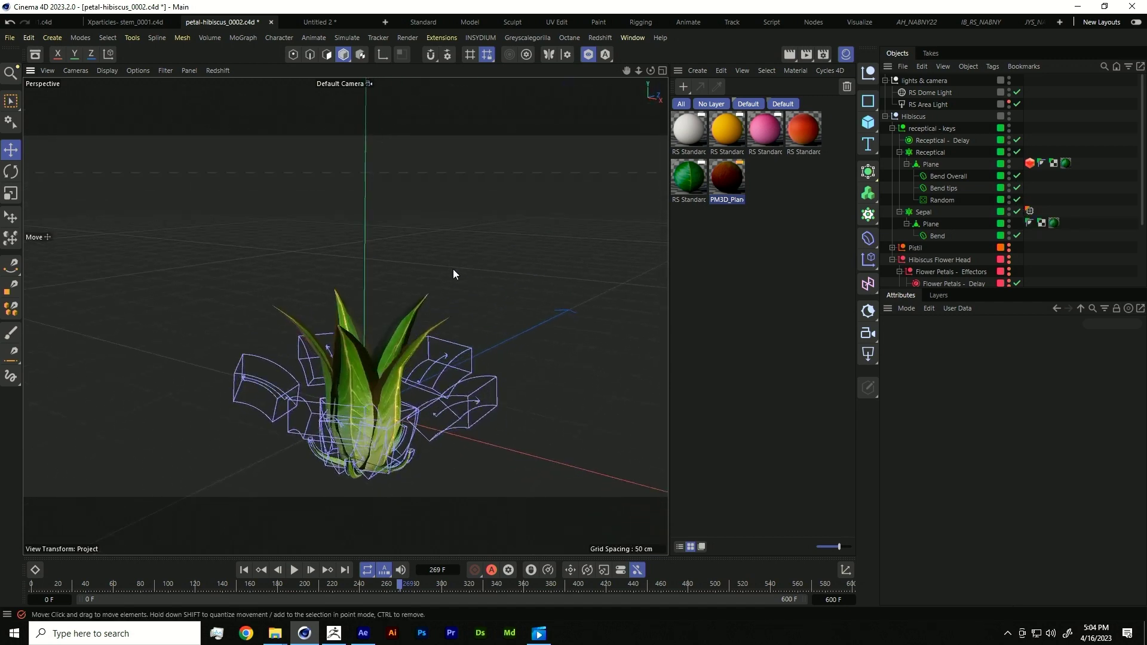
- Collapse the receptical - keys and Hibiscus Flower Head groups, and hide the receptical so only the Pistil is shown
{"action": "left_click", "coordinate": [892, 129]}
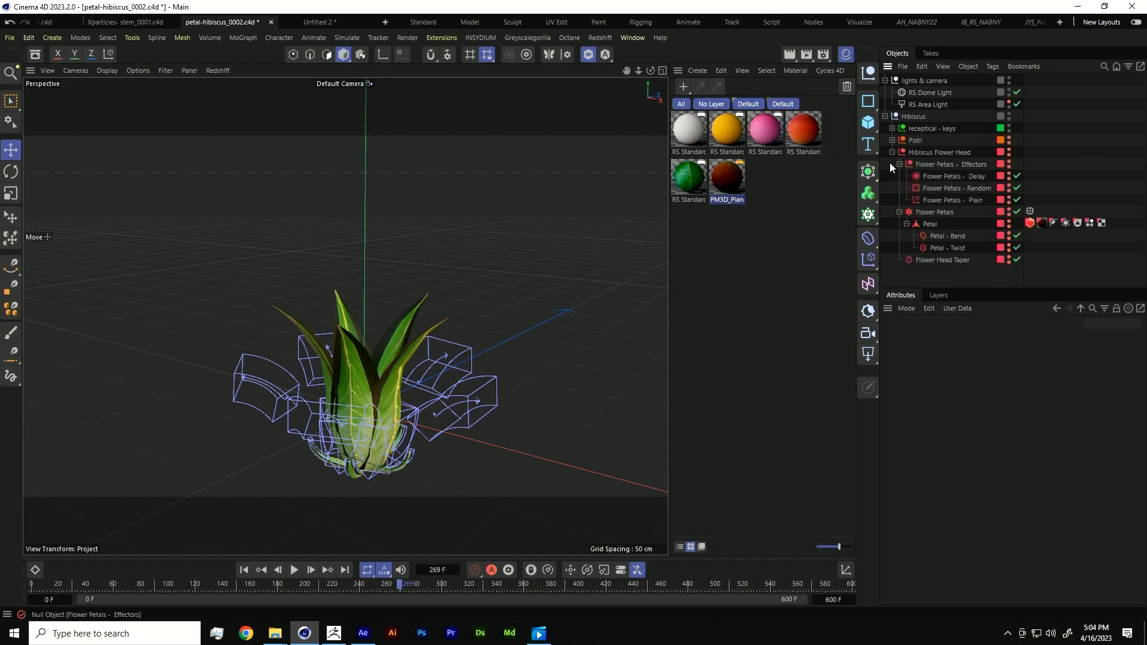
{"action": "left_click", "coordinate": [892, 152]}
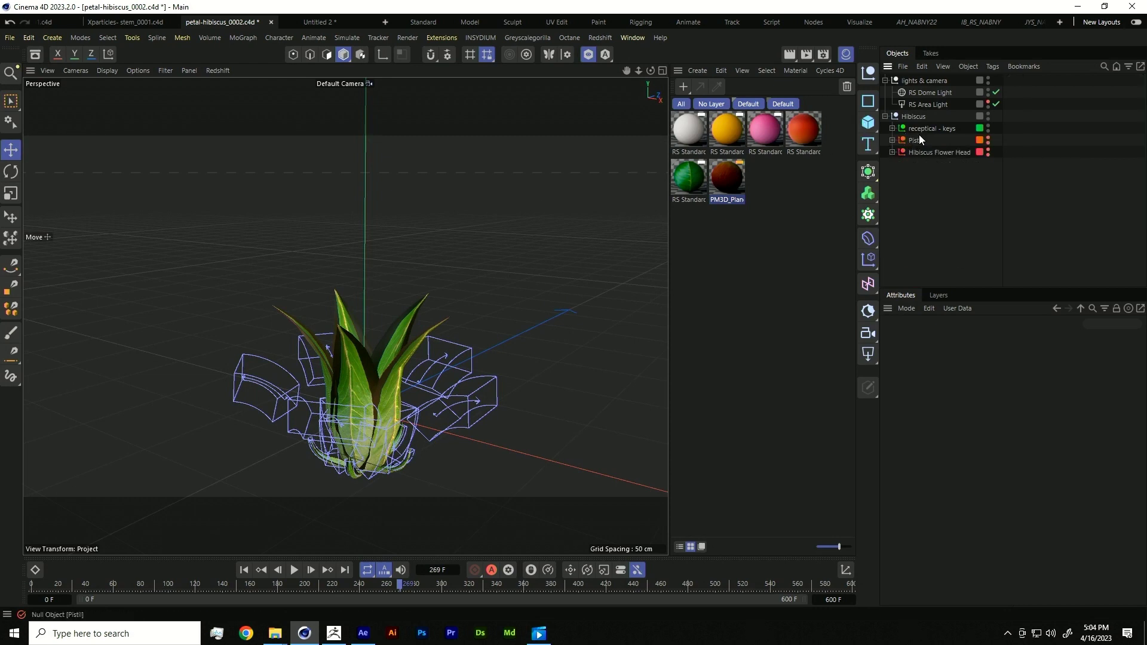
{"action": "left_click_drag", "start_coordinate": [986, 127], "coordinate": [988, 143]}
{"action": "left_click", "coordinate": [987, 140]}
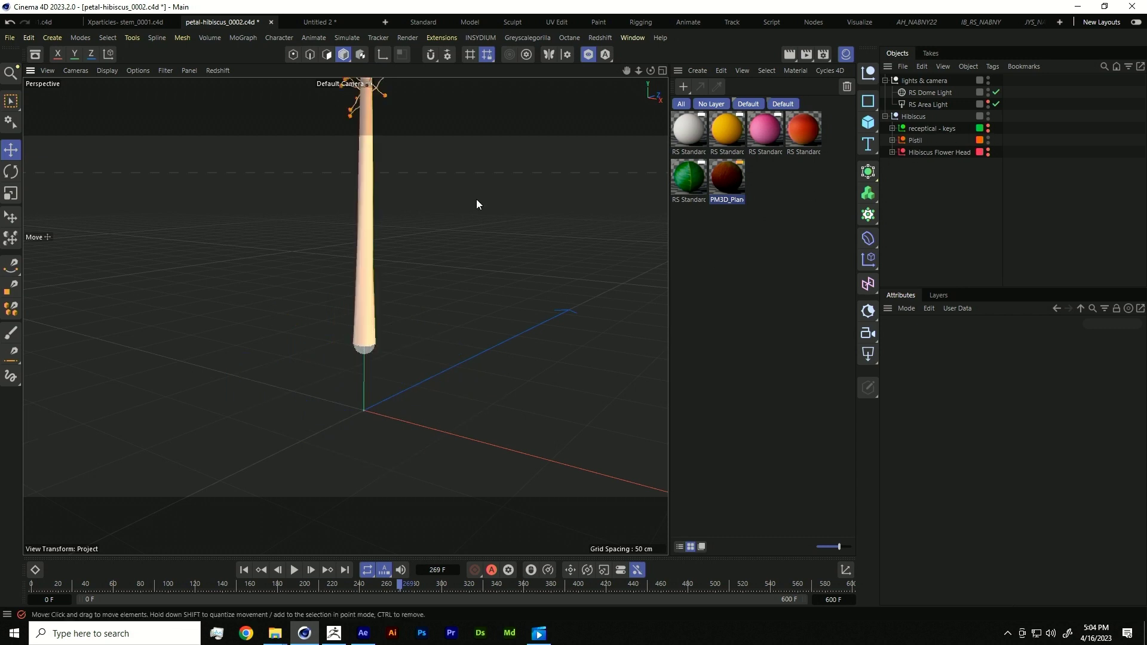
- Bring the whole pistil into view and expand the Pistil group to list its objects
{"action": "scroll", "coordinate": [481, 274], "scroll_direction": "down", "scroll_amount": 5}
{"action": "left_click_drag", "start_coordinate": [471, 335], "coordinate": [595, 338], "text": "alt"}
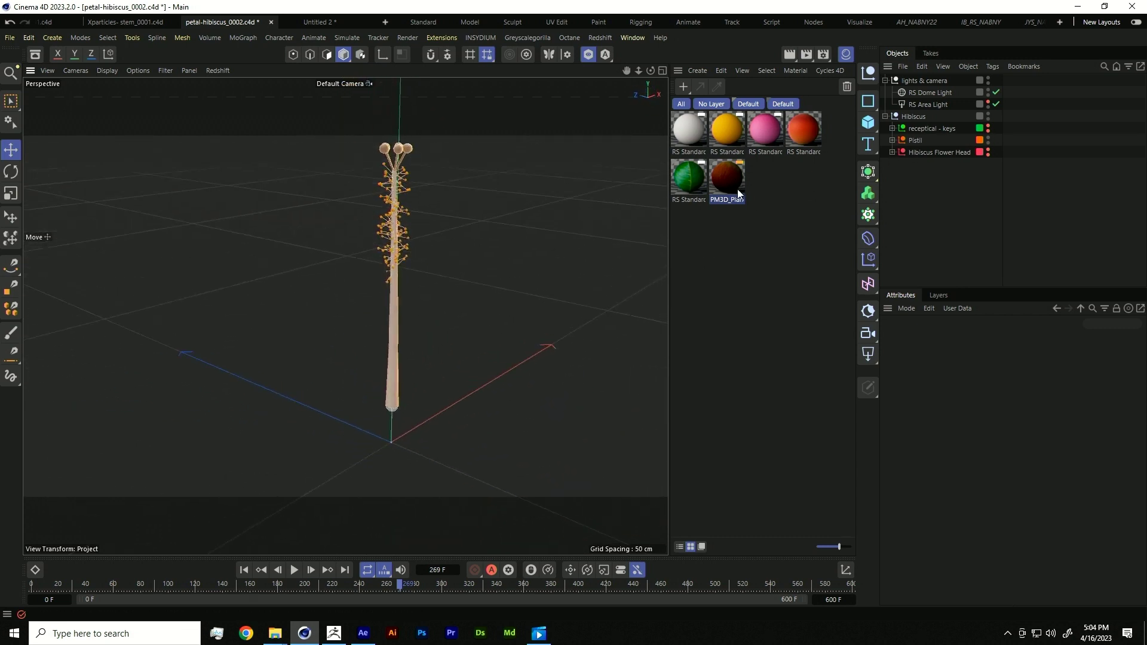
{"action": "left_click", "coordinate": [891, 140]}
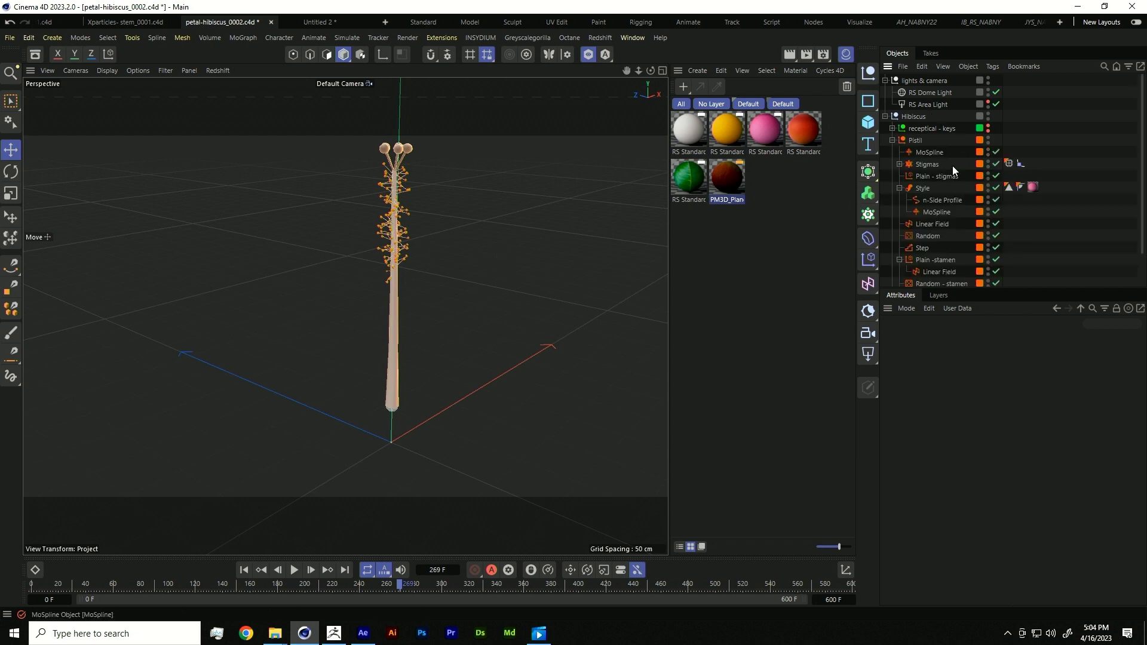
{"action": "middle_click_drag", "start_coordinate": [361, 327], "coordinate": [342, 315], "text": "alt"}
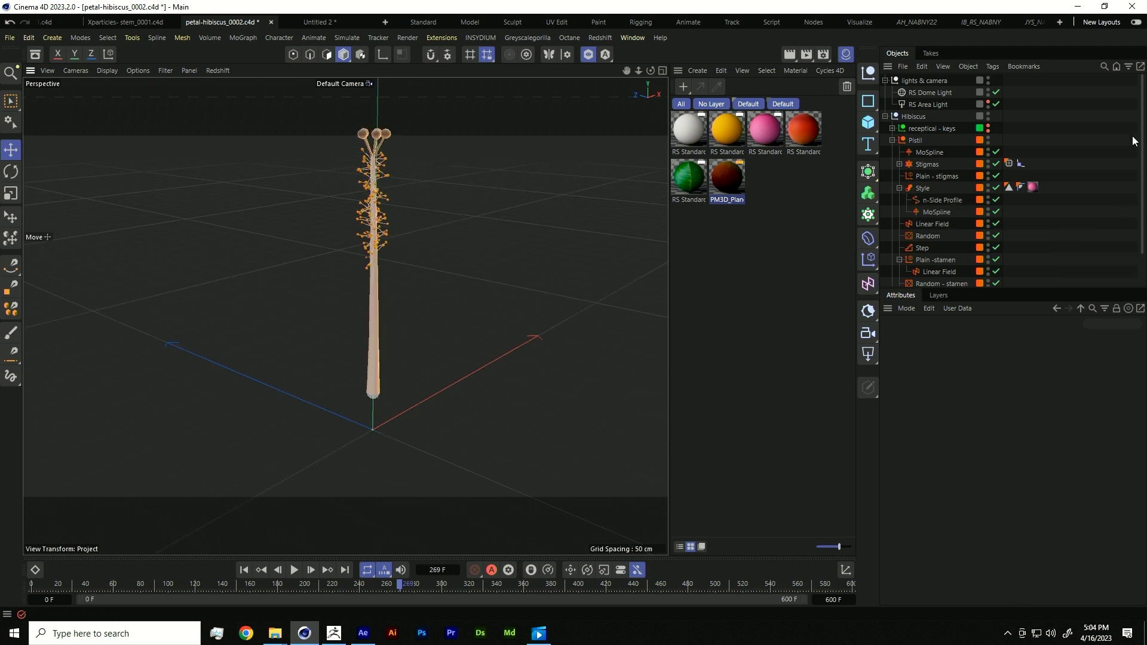
- Disable everything in the Pistil group except the Style sweep with its n-Side Profile and MoSpline, isolating the style
{"action": "left_click", "coordinate": [935, 214]}
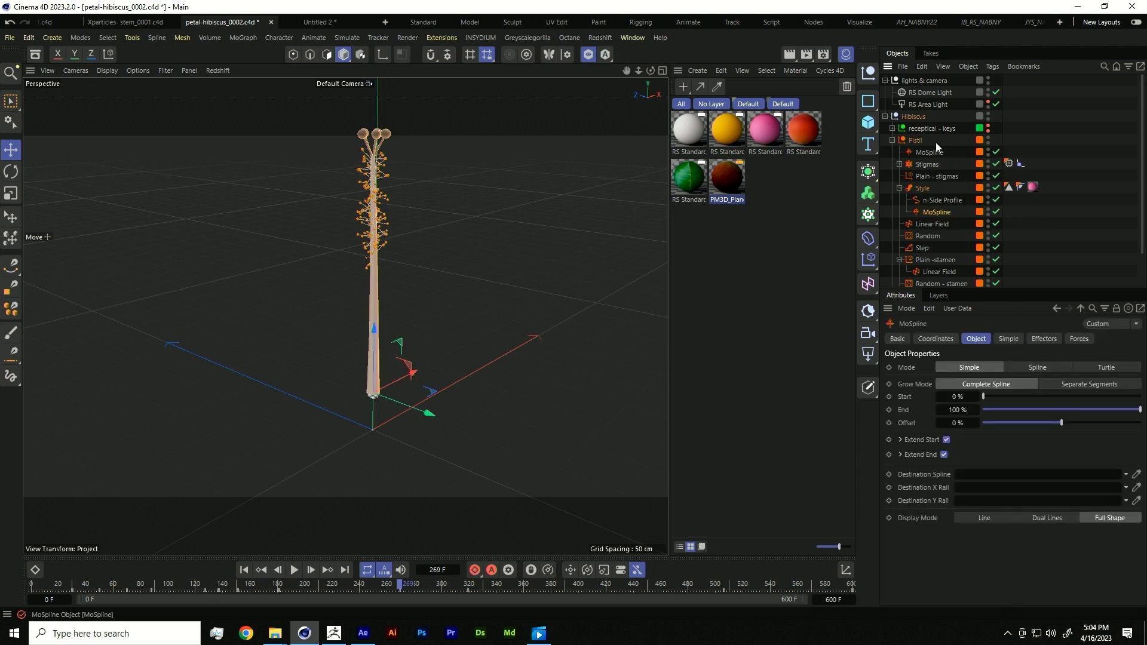
{"action": "left_click", "coordinate": [988, 142], "text": "alt"}
{"action": "left_click", "coordinate": [989, 143], "text": "alt"}
{"action": "left_click", "coordinate": [989, 143], "text": "alt"}
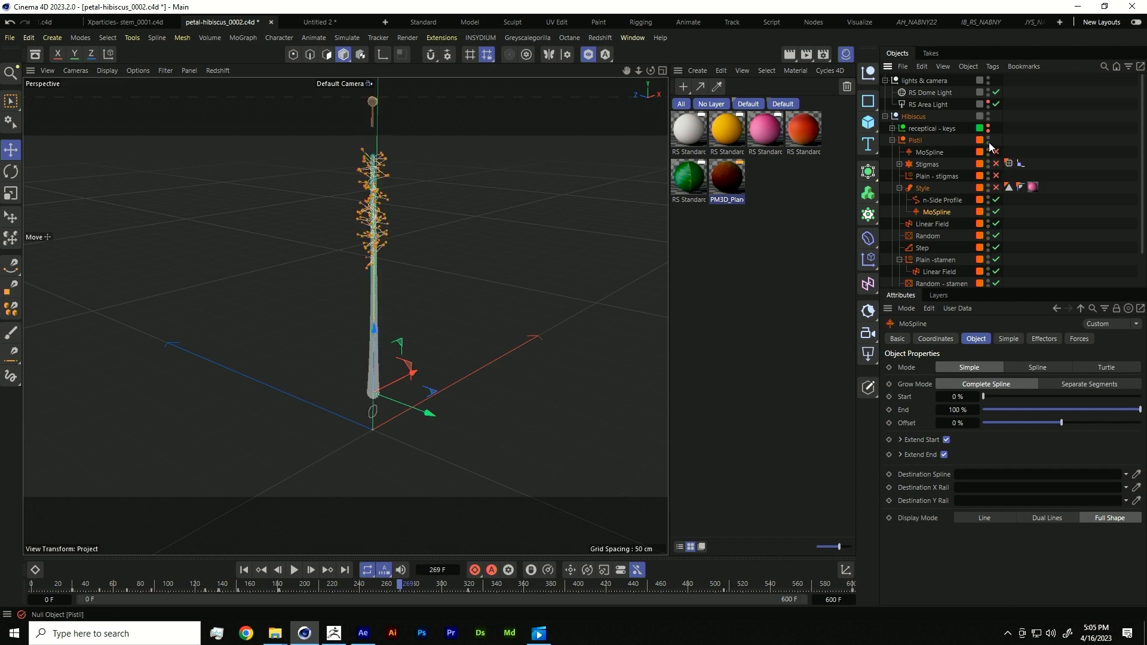
{"action": "left_click", "coordinate": [988, 142], "text": "alt"}
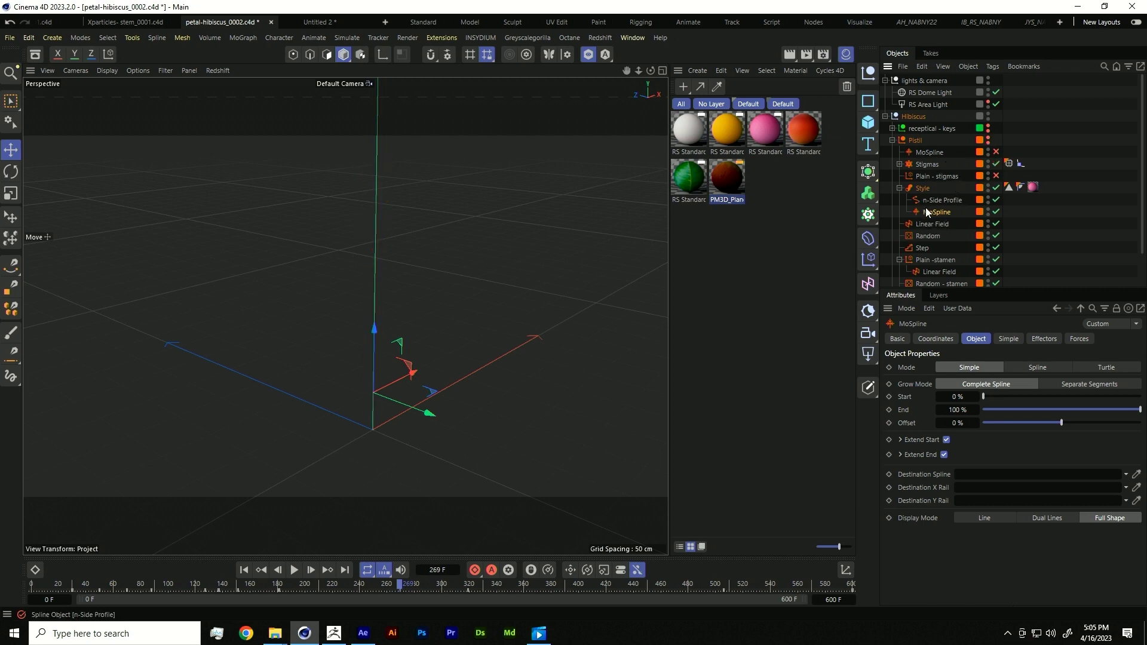
{"action": "left_click", "coordinate": [989, 138]}
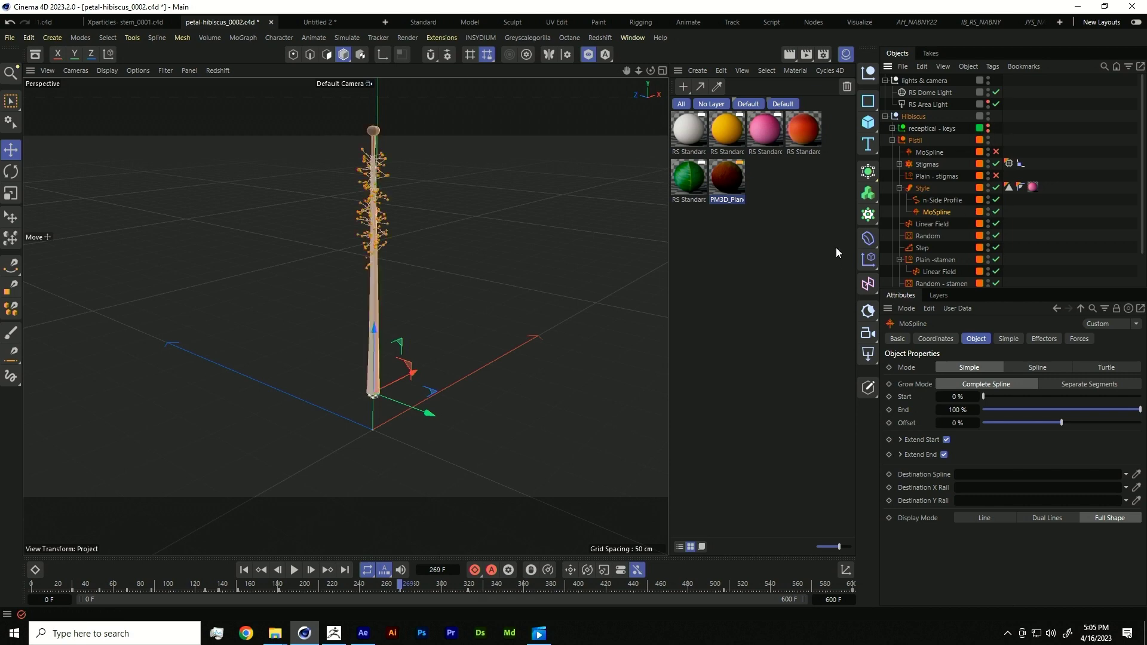
{"action": "left_click", "coordinate": [996, 164]}
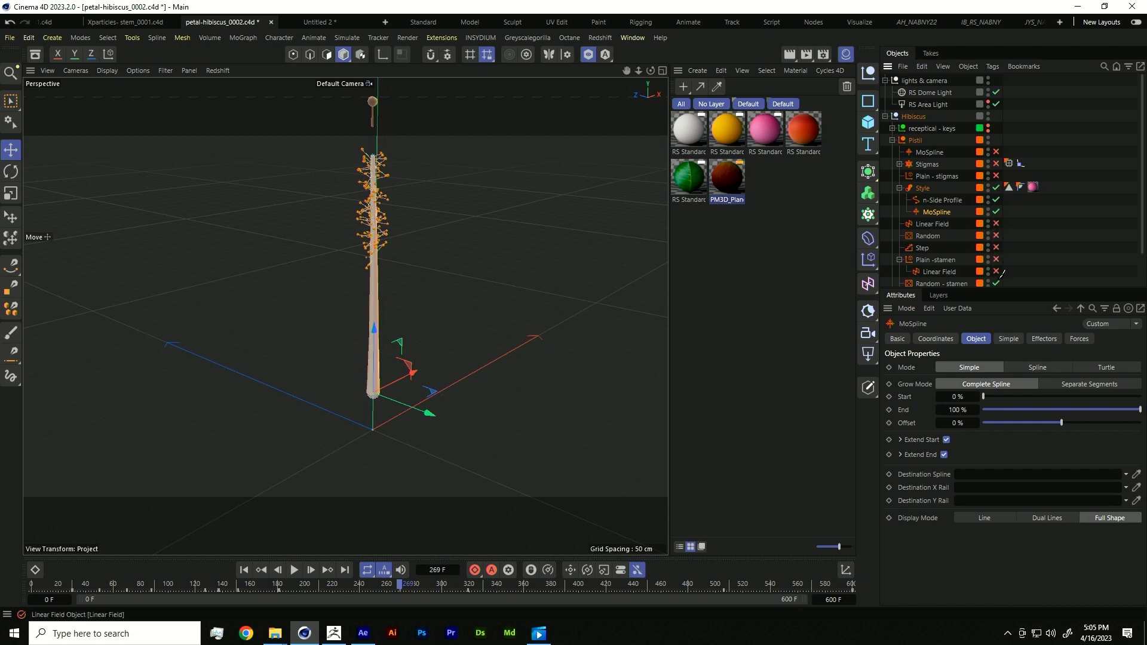
{"action": "left_click", "coordinate": [996, 283]}
{"action": "scroll", "coordinate": [993, 271], "scroll_direction": "down", "scroll_amount": 2}
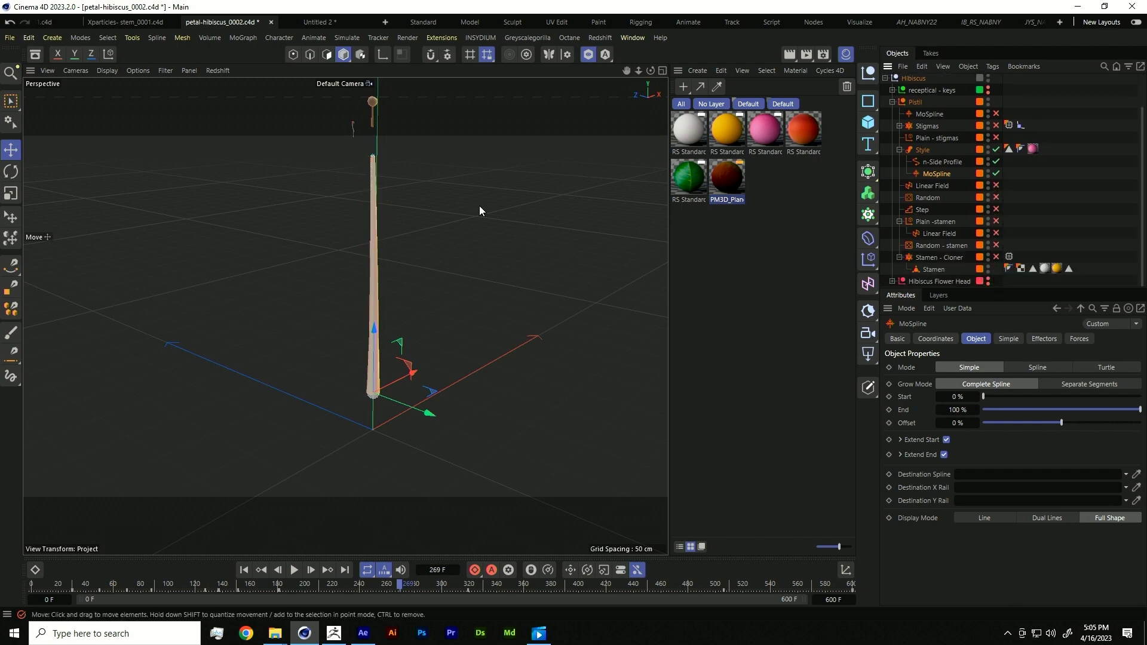
- Examine the Style sweep's n-Side Profile and the Object and Simple settings of its MoSpline
{"action": "scroll", "coordinate": [446, 205], "scroll_direction": "up", "scroll_amount": 2}
{"action": "middle_click_drag", "start_coordinate": [445, 206], "coordinate": [461, 185], "text": "alt"}
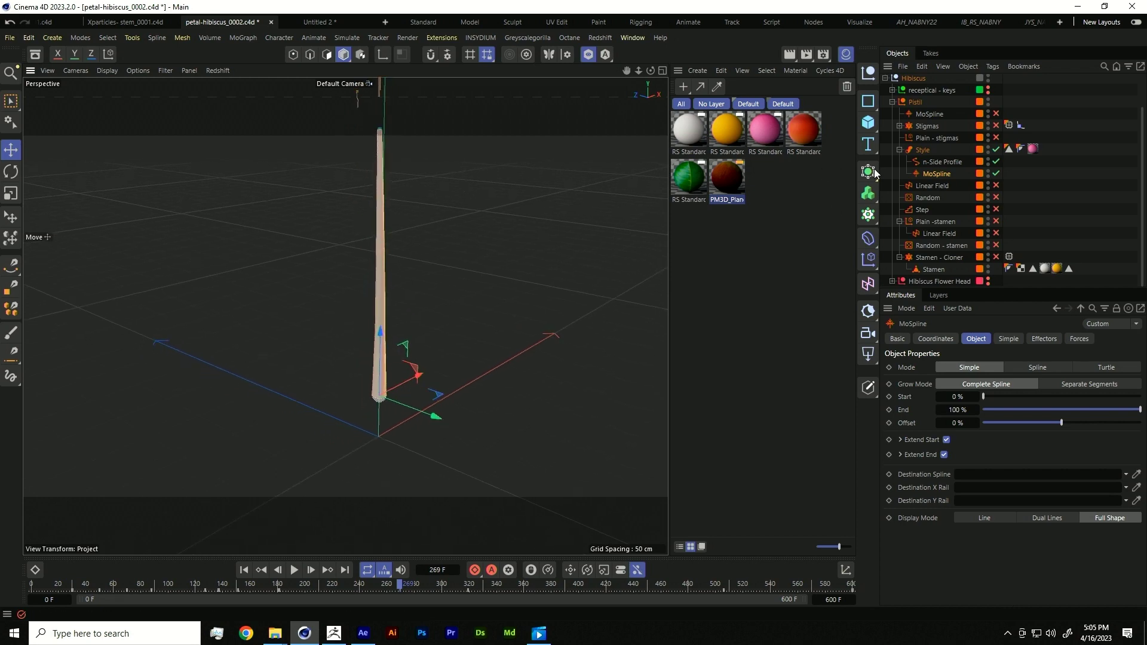
{"action": "left_click", "coordinate": [947, 166]}
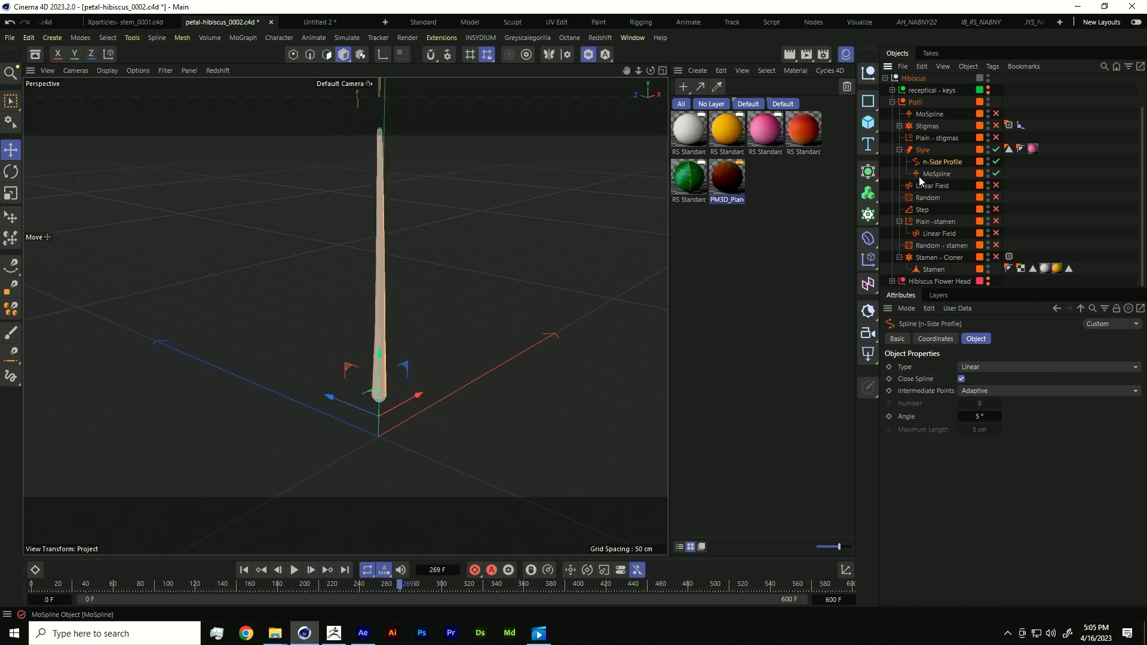
{"action": "left_click", "coordinate": [936, 173]}
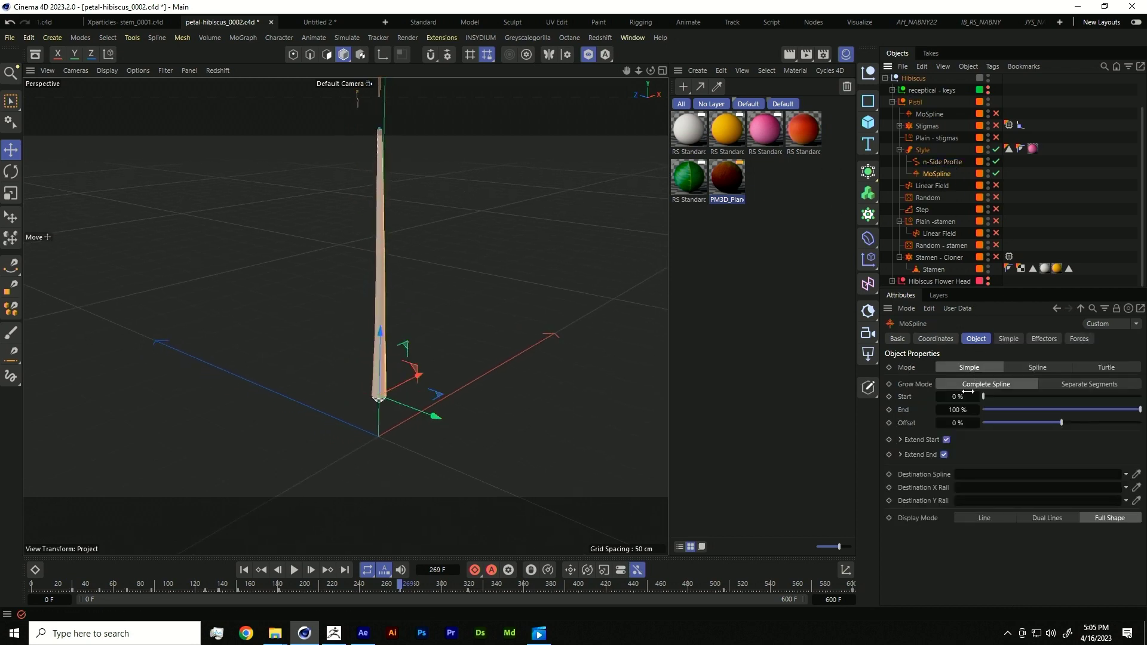
{"action": "left_click", "coordinate": [1009, 339]}
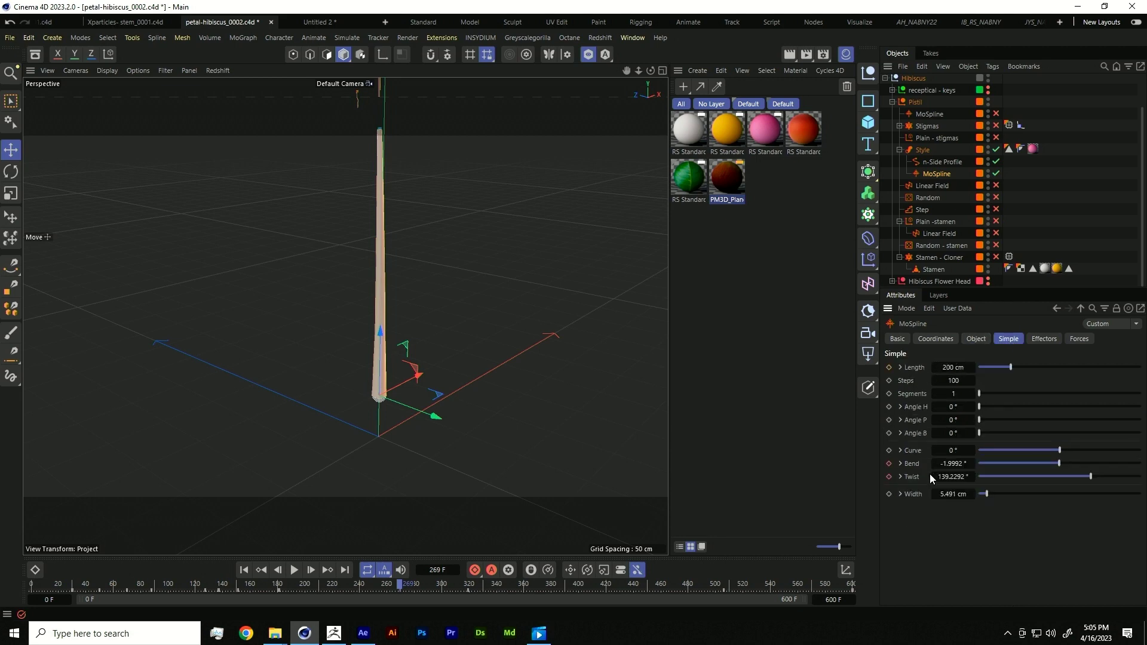
{"action": "left_click_drag", "start_coordinate": [364, 370], "coordinate": [430, 412], "text": "alt"}
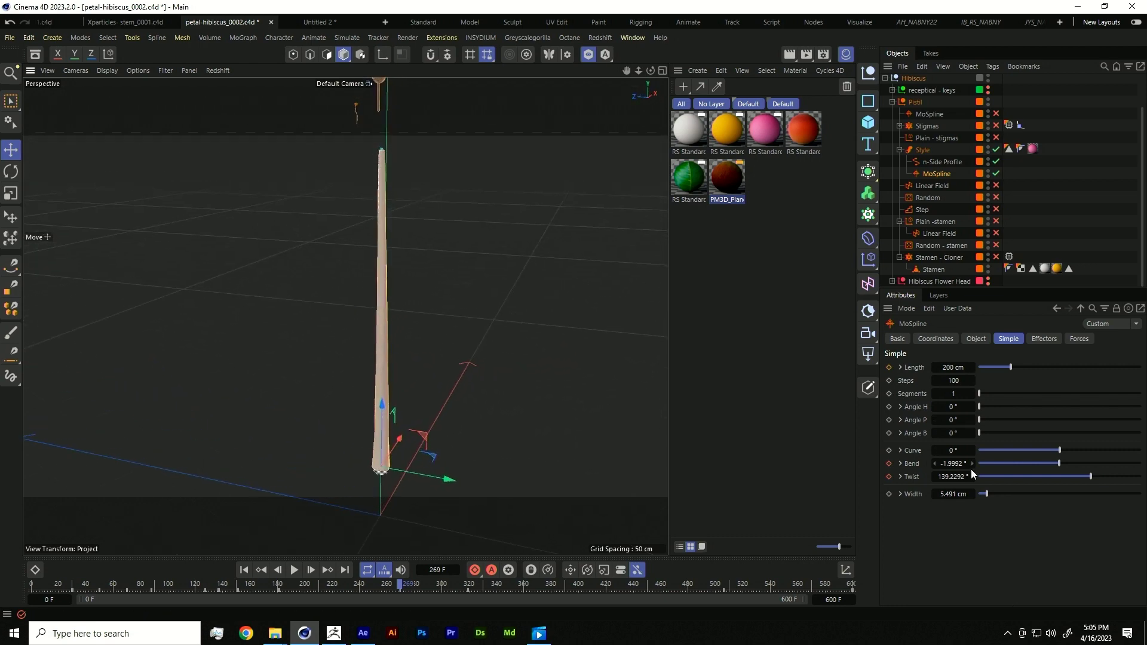
- Try raising the end point of the Style MoSpline's Width curve to thicken the style, and undo the change
{"action": "left_click", "coordinate": [900, 494]}
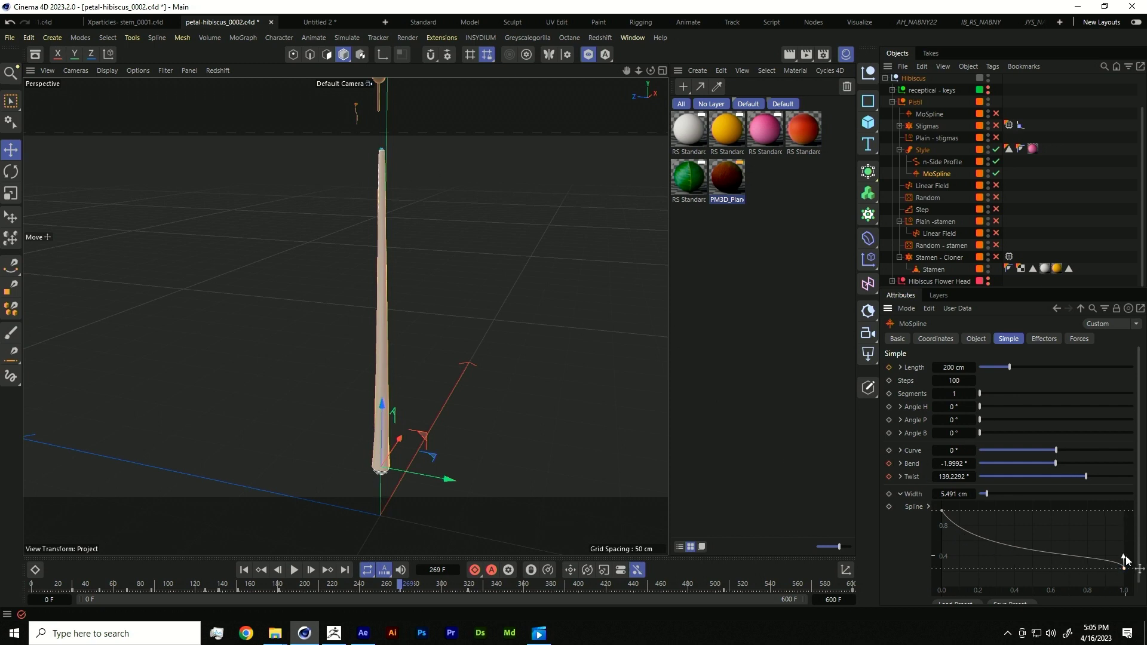
{"action": "left_click_drag", "start_coordinate": [1124, 559], "coordinate": [1140, 399]}
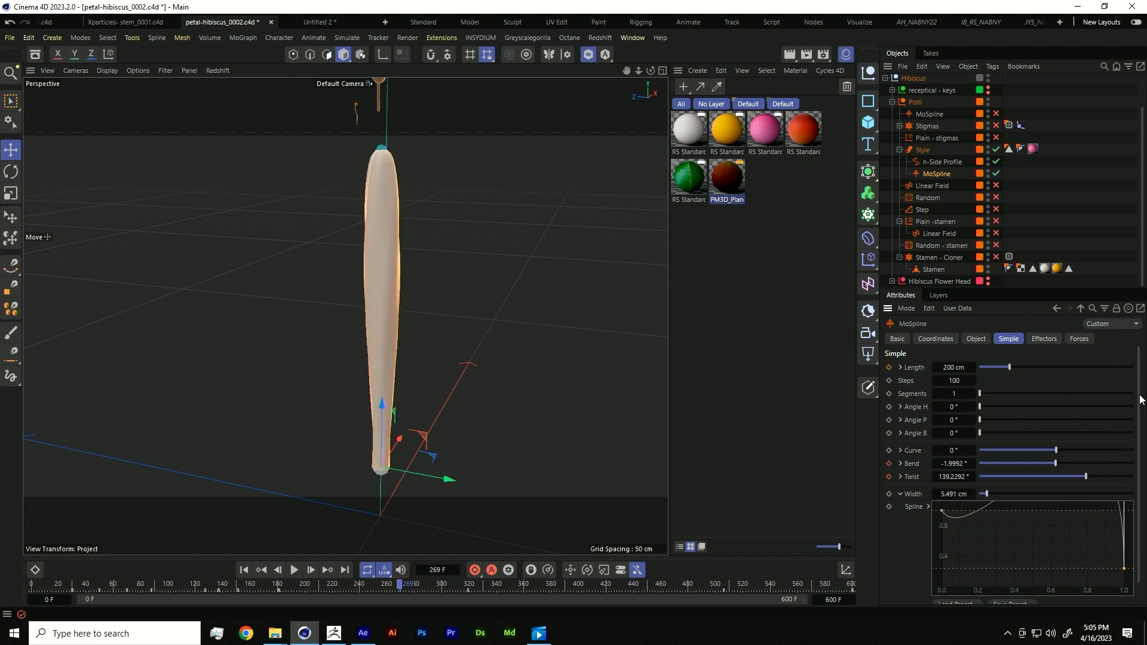
{"action": "key", "text": "ctrl+z"}
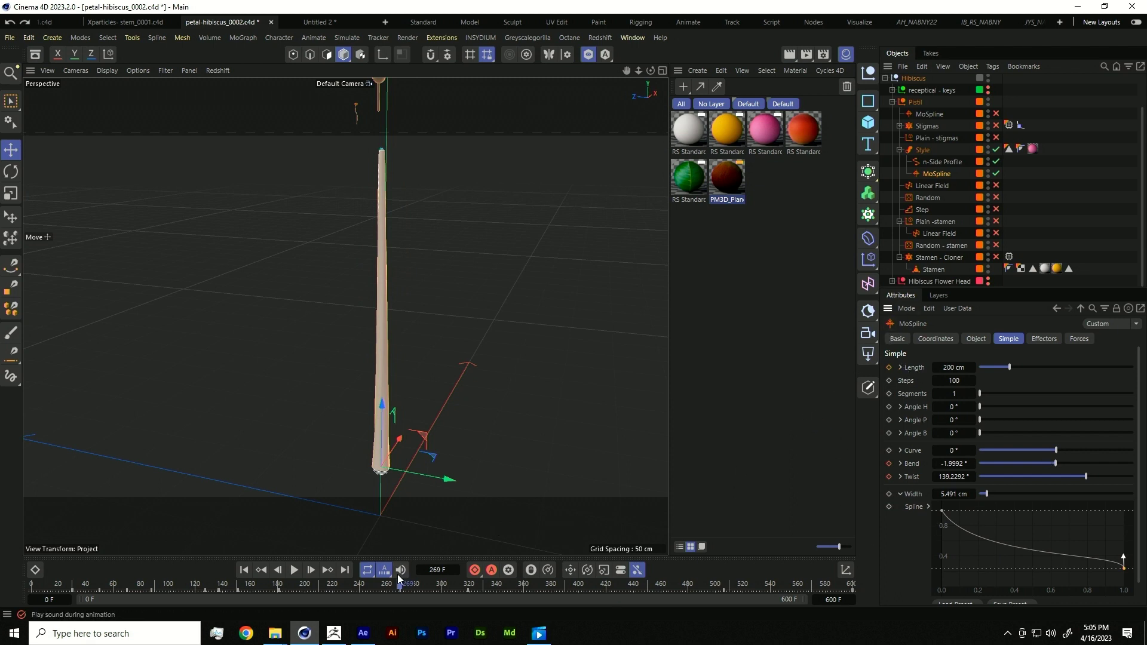
- Play the style's growth animation from frame 0 and stop it at frame 176
{"action": "left_click_drag", "start_coordinate": [399, 586], "coordinate": [2, 582]}
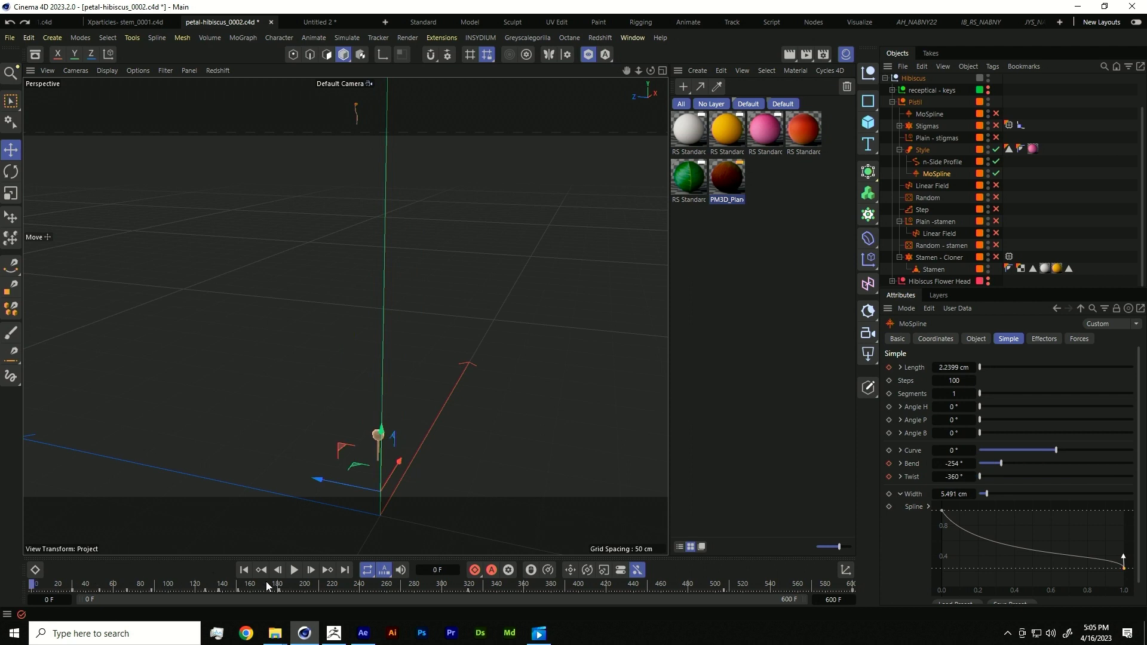
{"action": "left_click", "coordinate": [293, 569]}
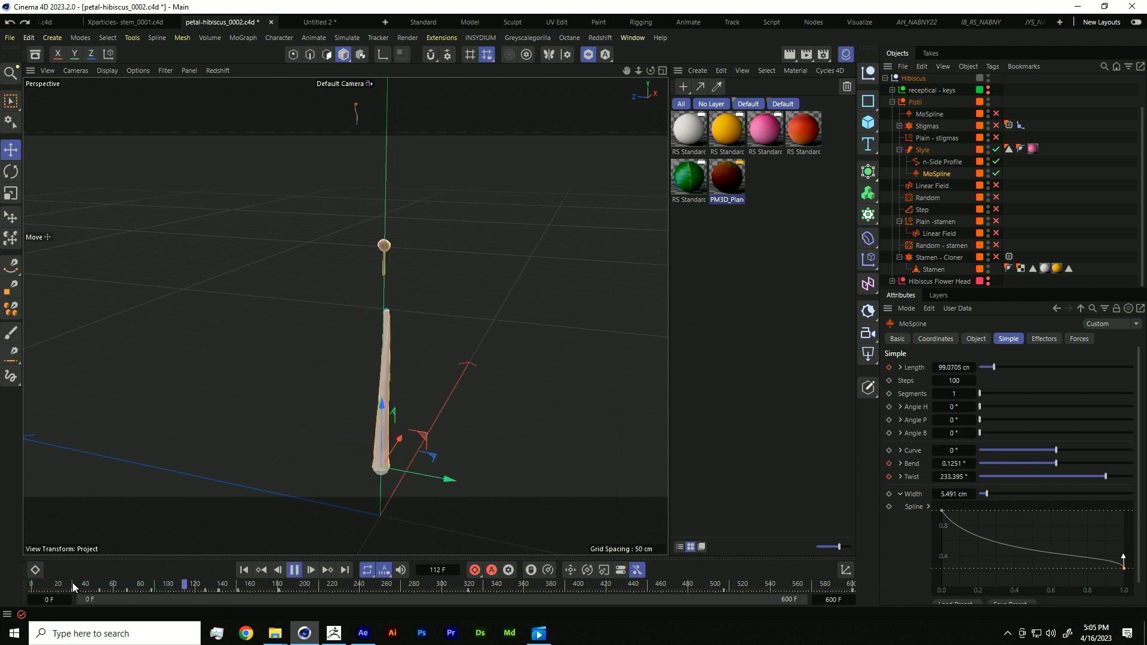
{"action": "left_click", "coordinate": [294, 569]}
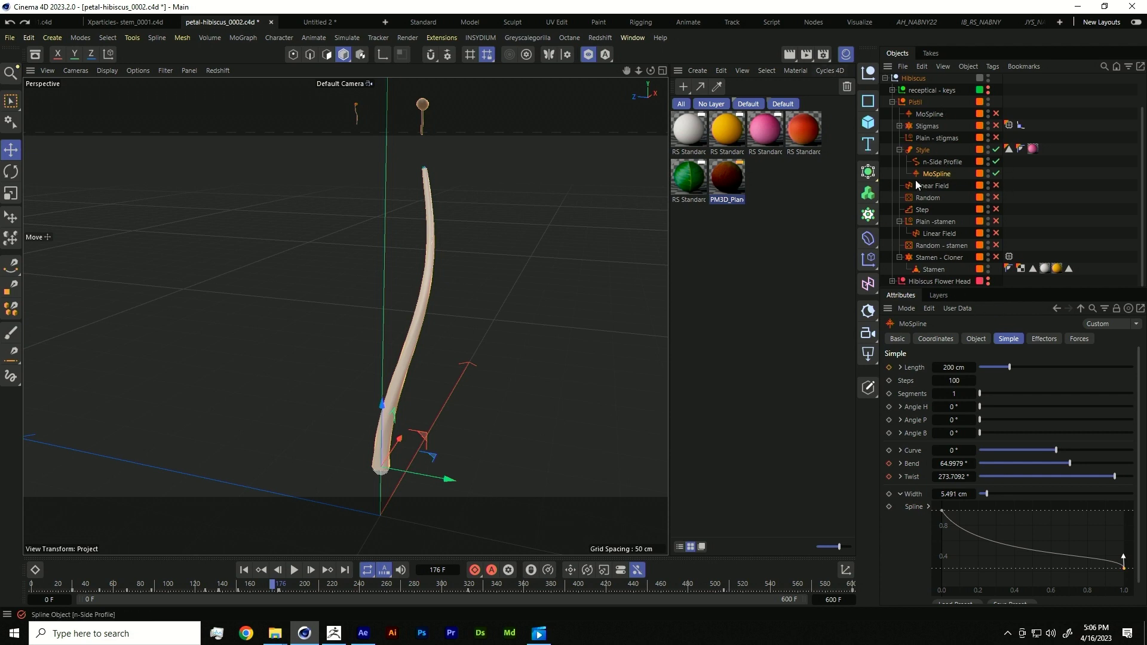
- Examine the Stigmas cloner's Object settings and inspect the single stigma above the style's tip from several angles
{"action": "left_click", "coordinate": [926, 126]}
{"action": "scroll", "coordinate": [417, 110], "scroll_direction": "up", "scroll_amount": 6}
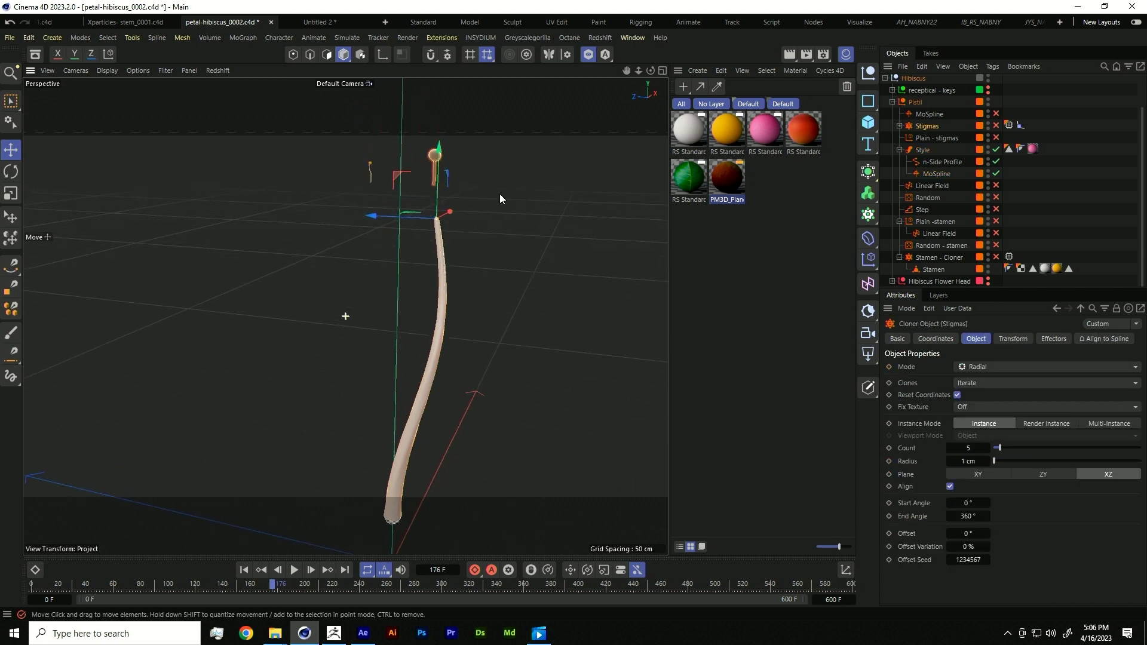
{"action": "scroll", "coordinate": [413, 161], "scroll_direction": "up", "scroll_amount": 2}
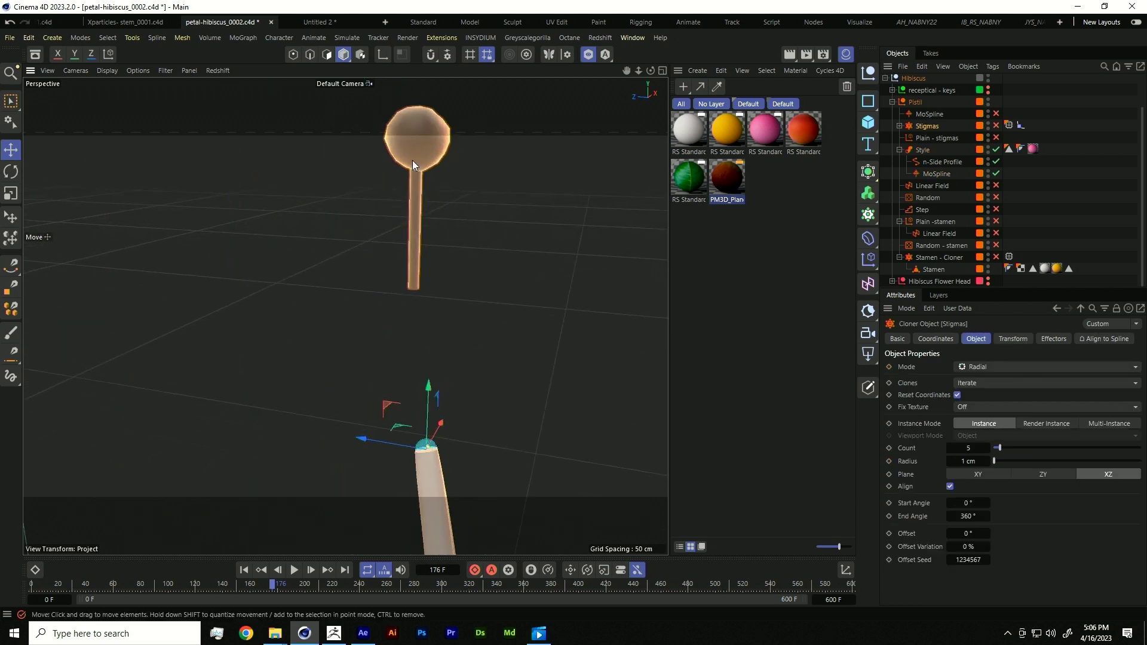
{"action": "left_click_drag", "start_coordinate": [471, 238], "coordinate": [469, 126], "text": "alt"}
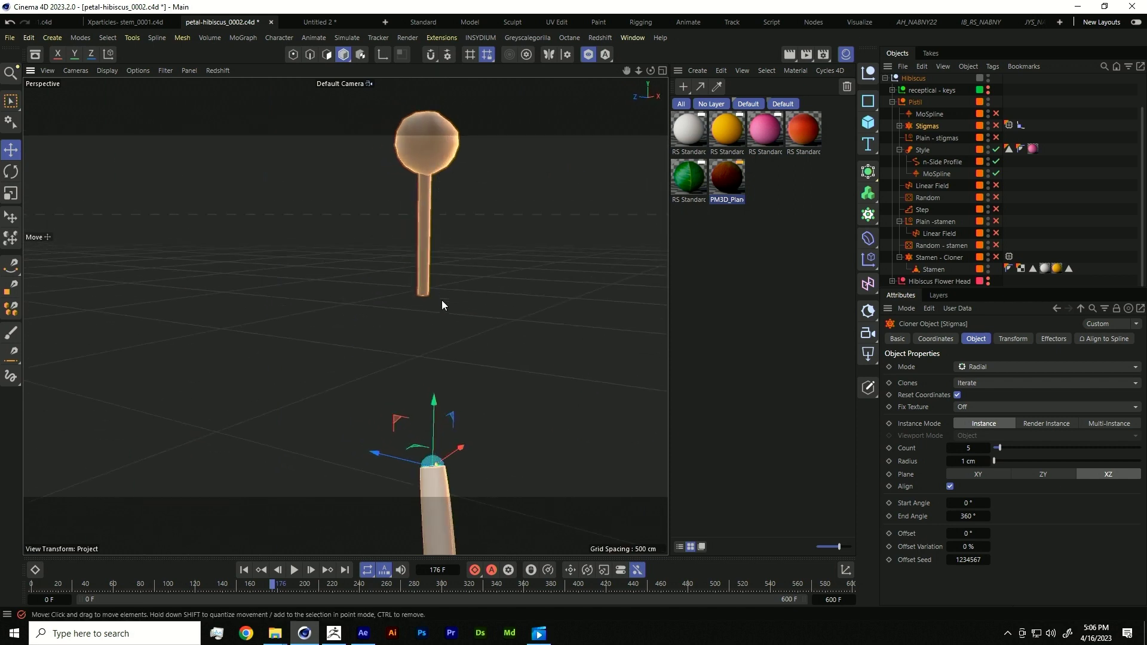
{"action": "left_click_drag", "start_coordinate": [482, 128], "coordinate": [451, 245], "text": "alt"}
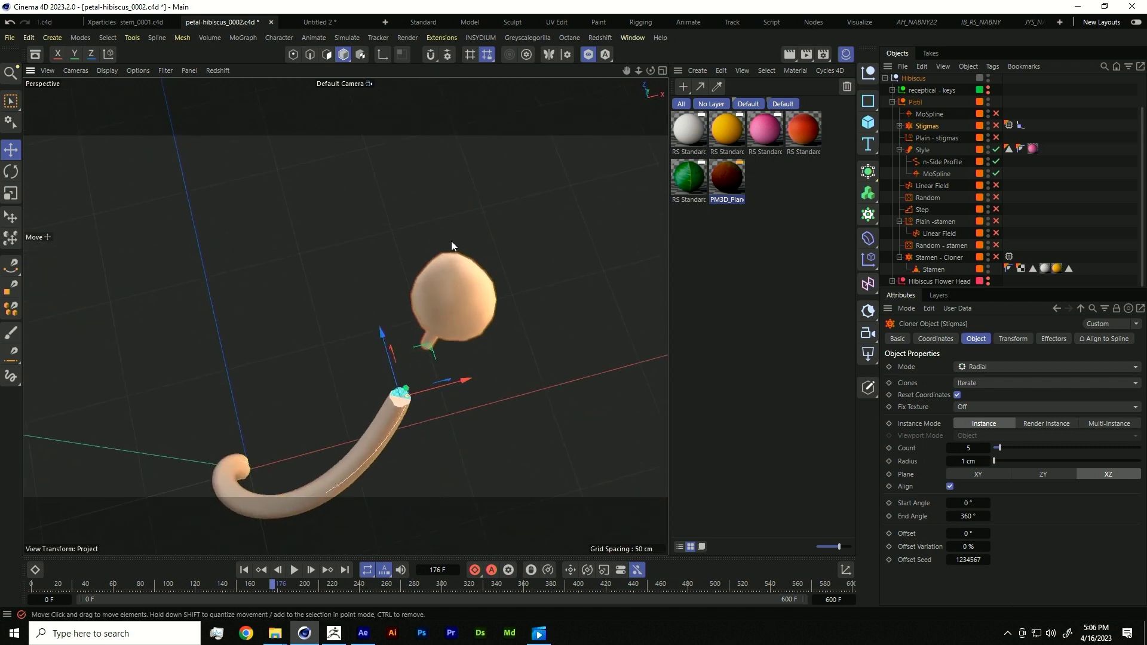
{"action": "left_click_drag", "start_coordinate": [461, 353], "coordinate": [505, 232], "text": "alt"}
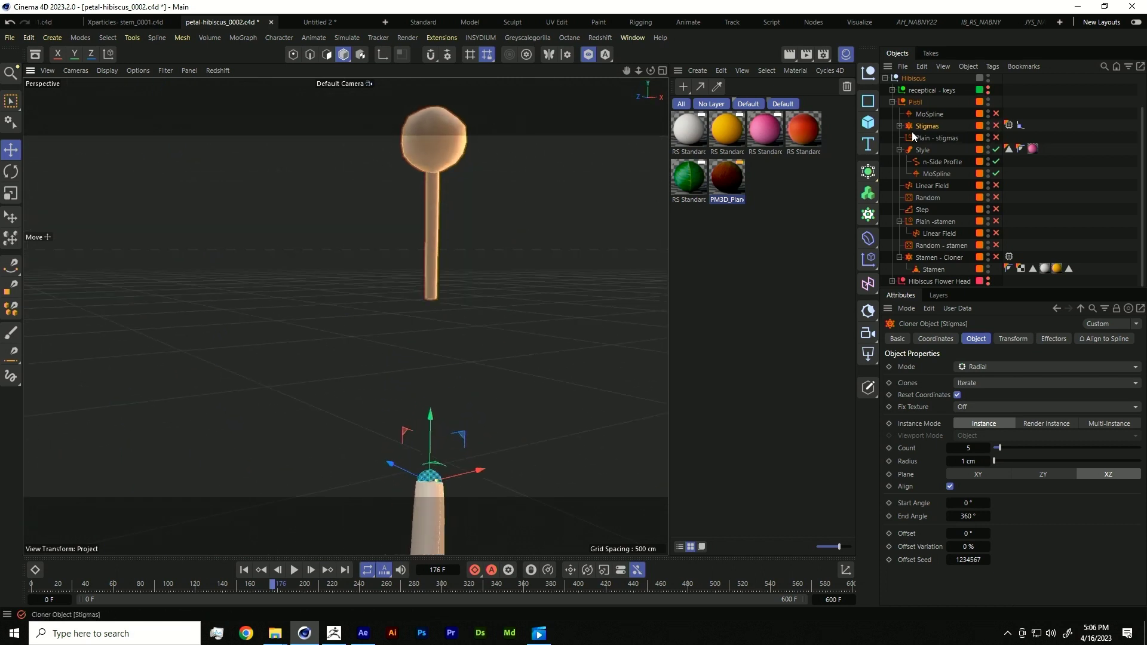
- Enable the Stigmas cloner, expand it to show the Stigma object, and enable the Plain - stigmas effector
{"action": "left_click", "coordinate": [996, 125]}
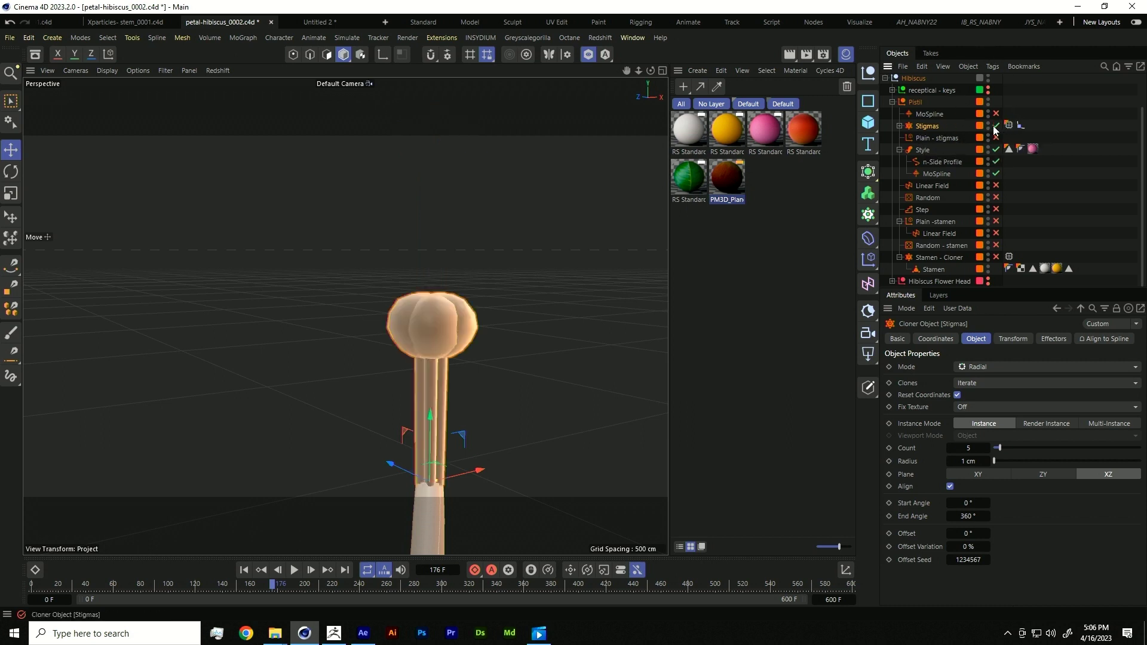
{"action": "left_click_drag", "start_coordinate": [529, 365], "coordinate": [537, 392], "text": "alt"}
{"action": "middle_click_drag", "start_coordinate": [537, 392], "coordinate": [558, 195], "text": "alt"}
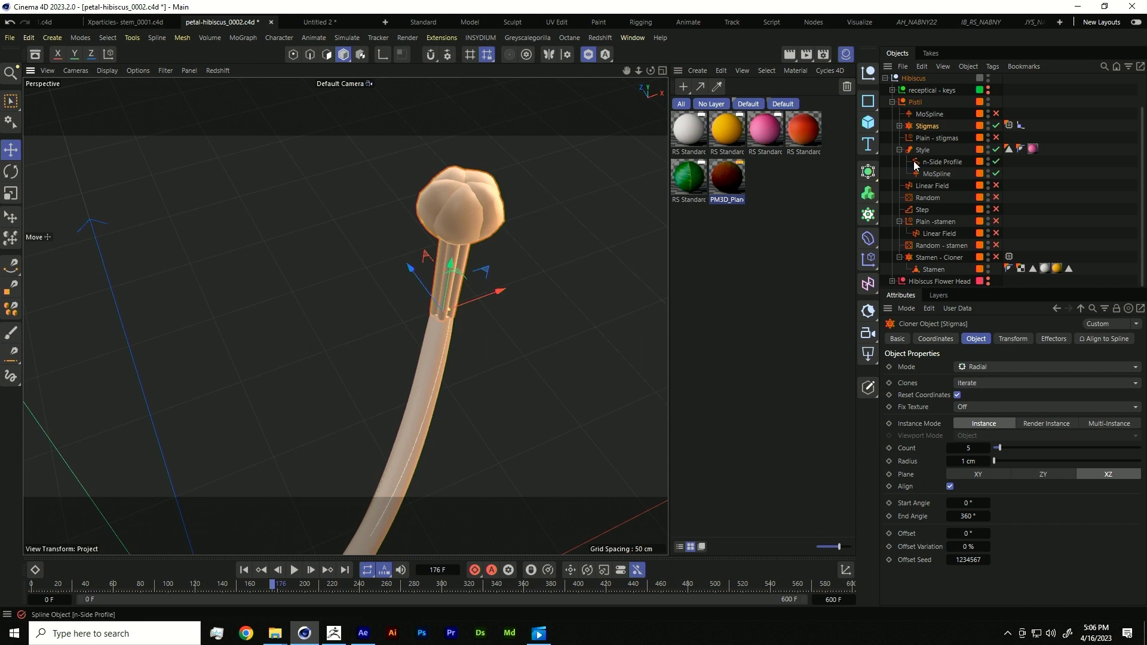
{"action": "left_click", "coordinate": [899, 126]}
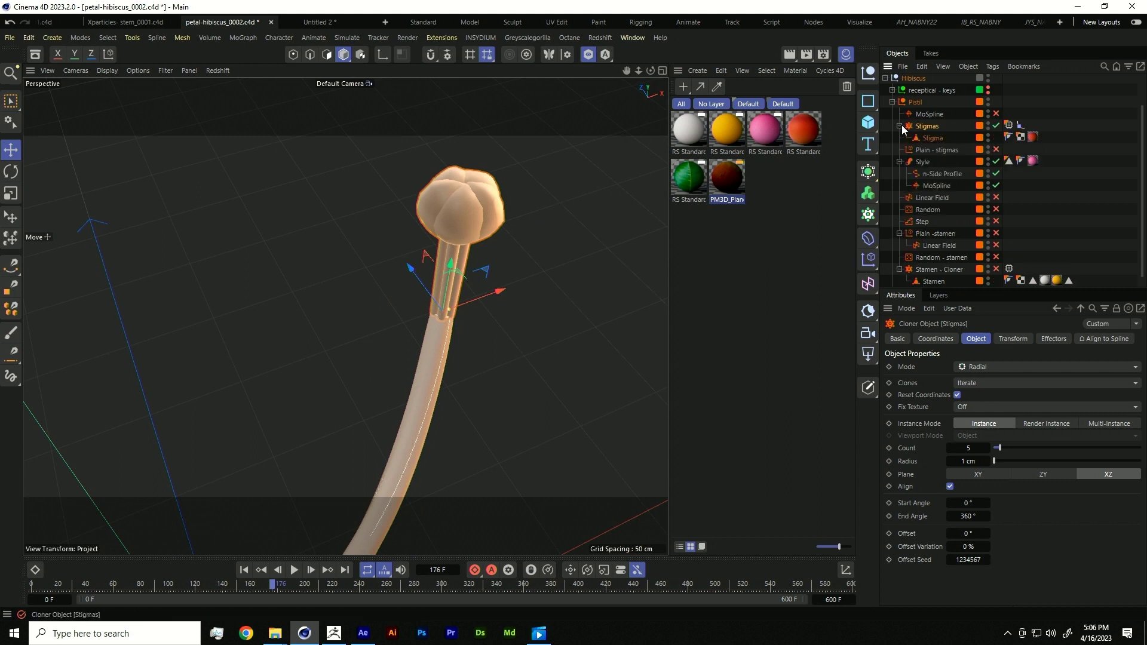
{"action": "left_click", "coordinate": [996, 150]}
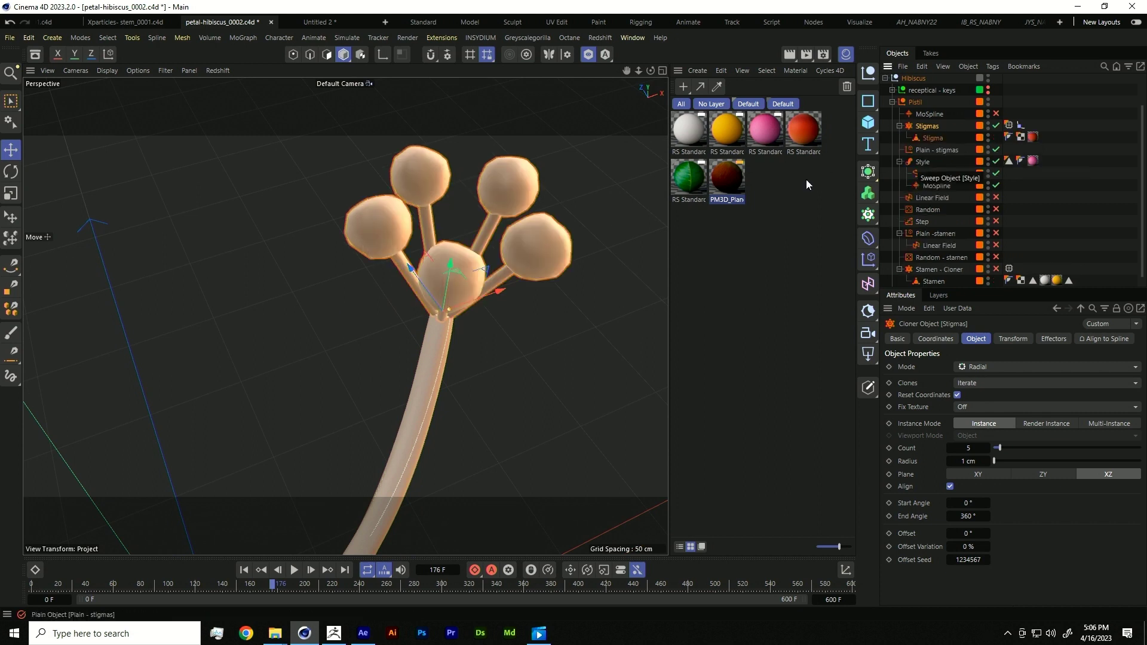
- Examine the Plain - stigmas effector's settings and the arrangement of the stigmas at the style's tip
{"action": "key", "text": "o"}
{"action": "left_click", "coordinate": [937, 149]}
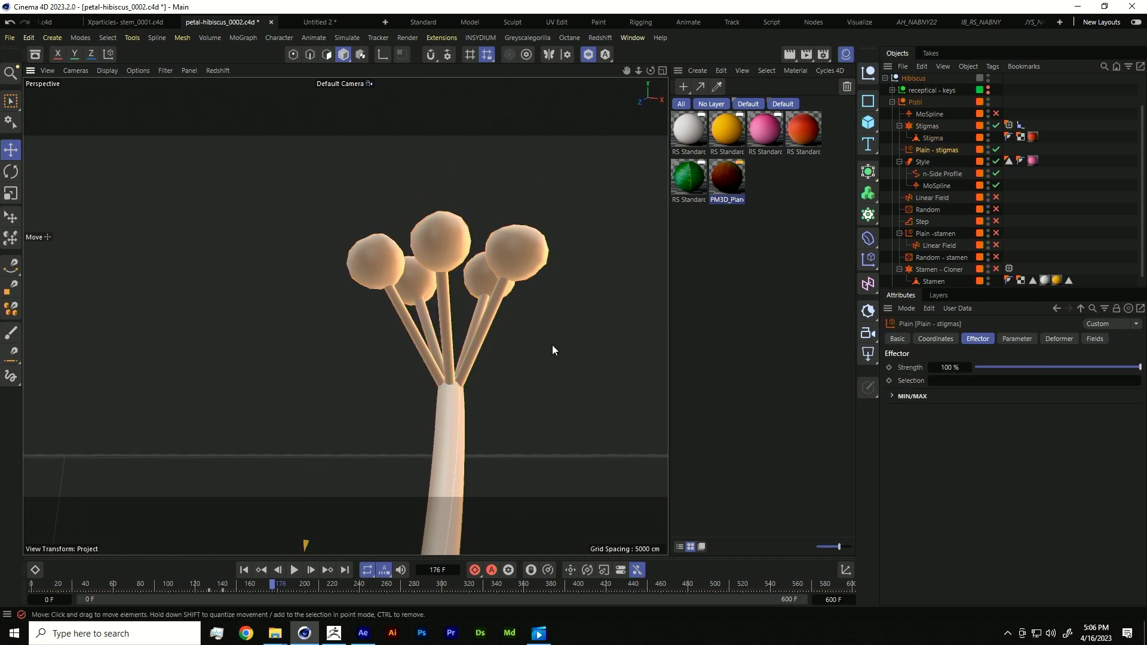
{"action": "scroll", "coordinate": [551, 345], "scroll_direction": "down", "scroll_amount": 5}
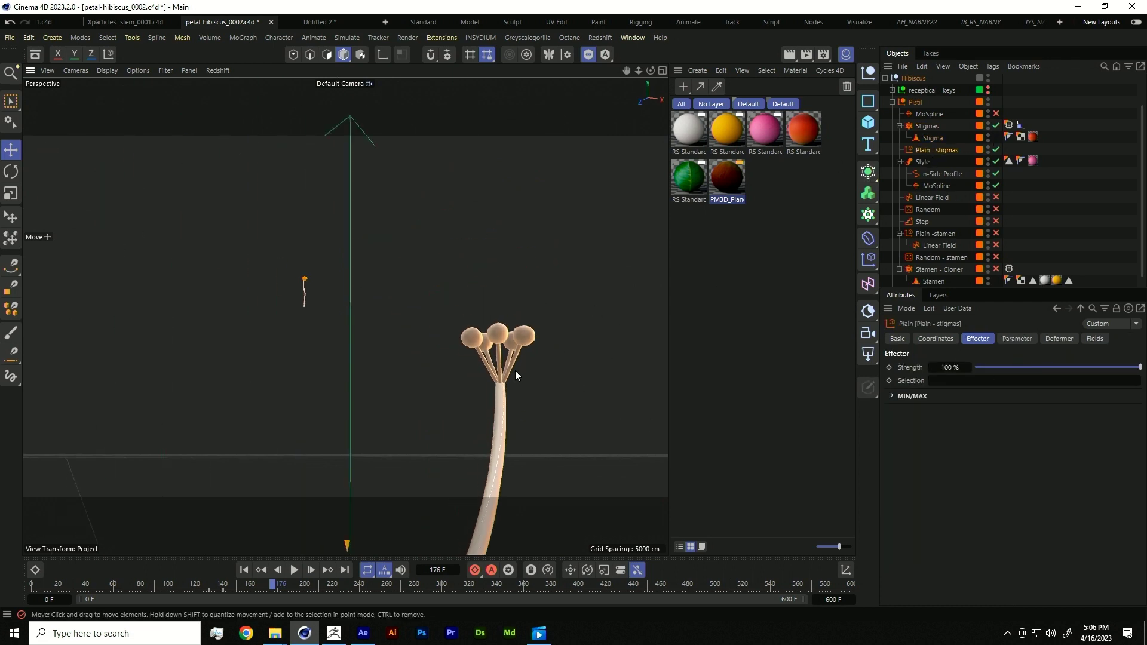
- Examine the Stigmas cloner's Align to Spline tag settings and locate that tag type among the animation tags
{"action": "left_click", "coordinate": [1021, 127]}
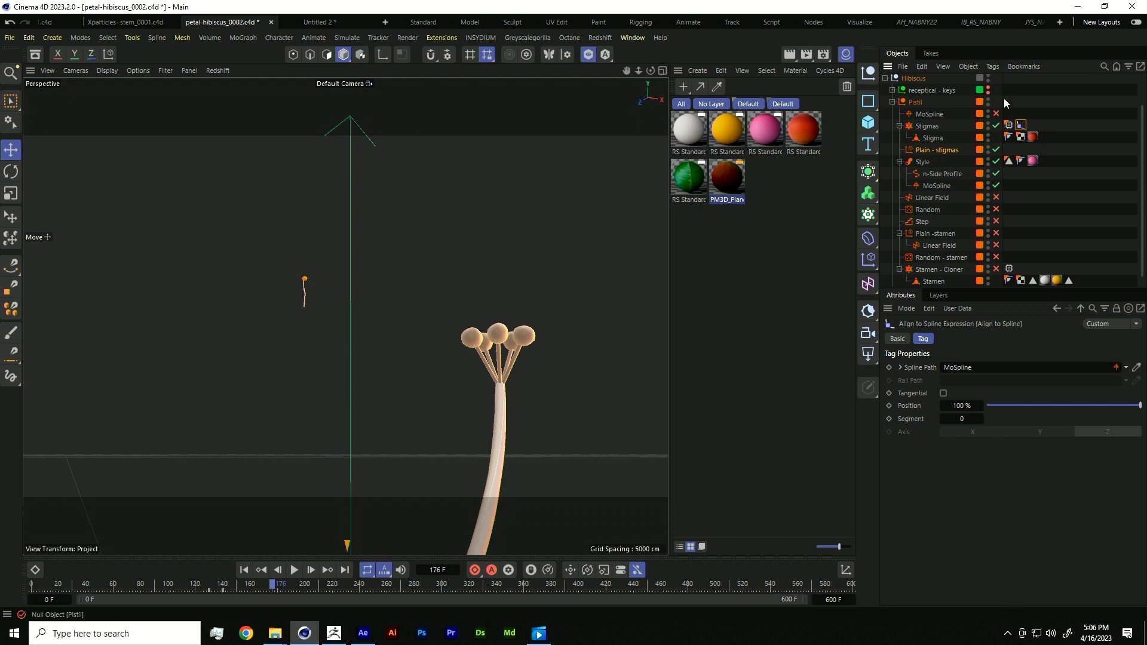
{"action": "left_click", "coordinate": [991, 66]}
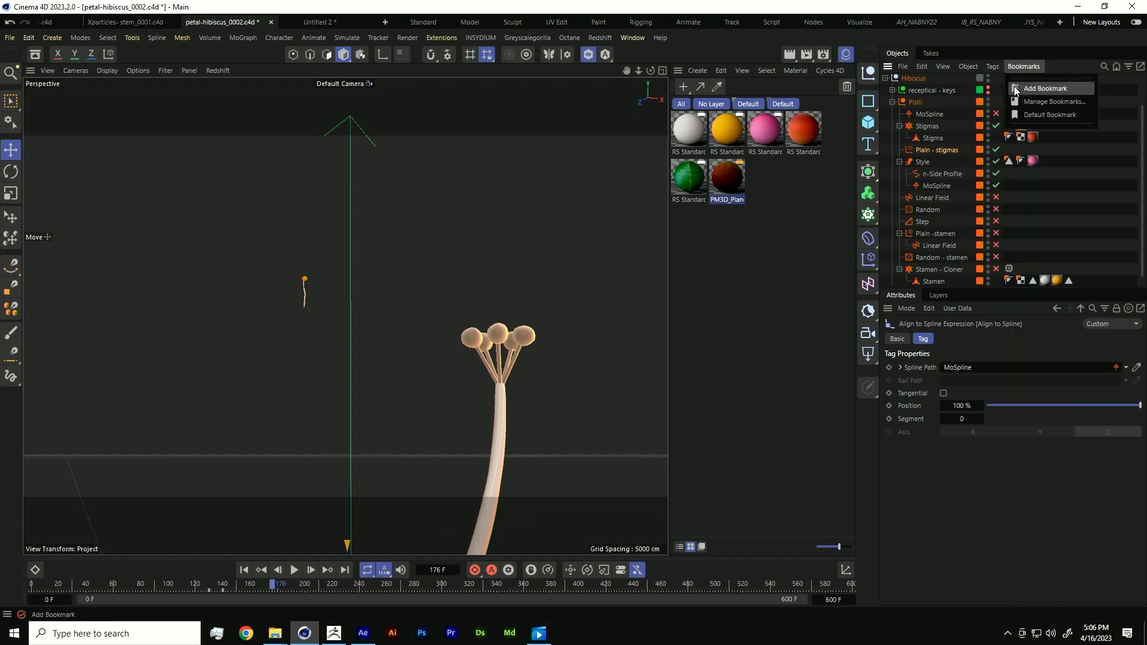
{"action": "mouse_move", "coordinate": [1007, 88]}
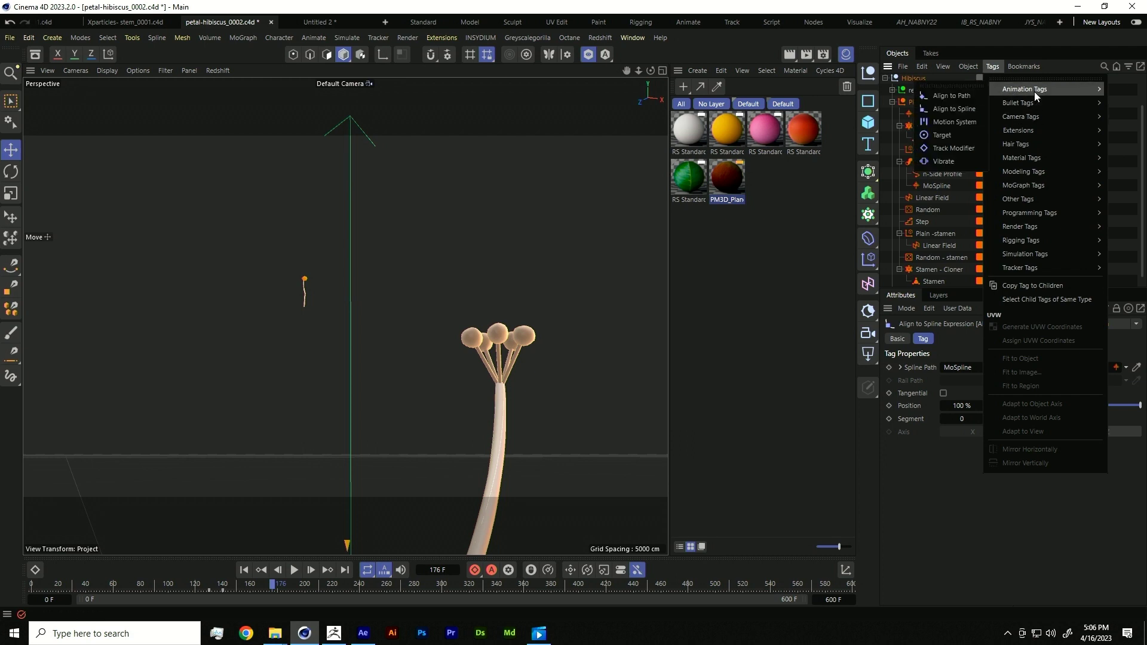
{"action": "left_click", "coordinate": [1006, 44]}
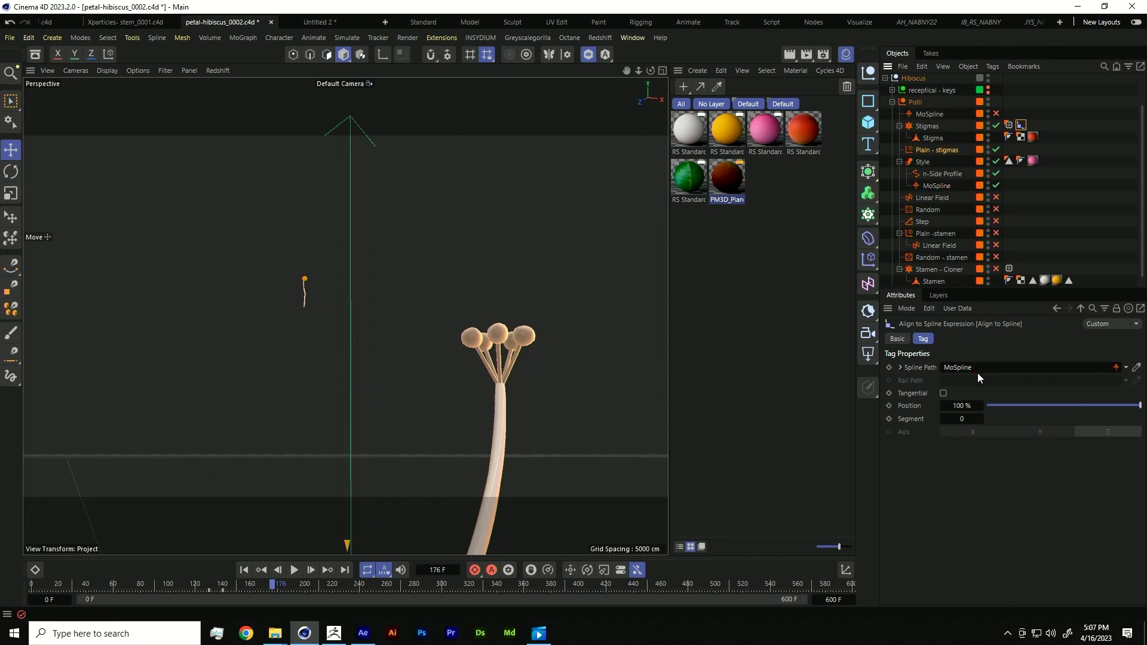
- Collapse the Stigmas and Style hierarchies and enable the Stamen - Cloner
{"action": "mouse_move", "coordinate": [1139, 406]}
{"action": "left_mouse_down"}
{"action": "mouse_move", "coordinate": [1084, 402]}
{"action": "mouse_move", "coordinate": [1142, 405]}
{"action": "left_mouse_up"}
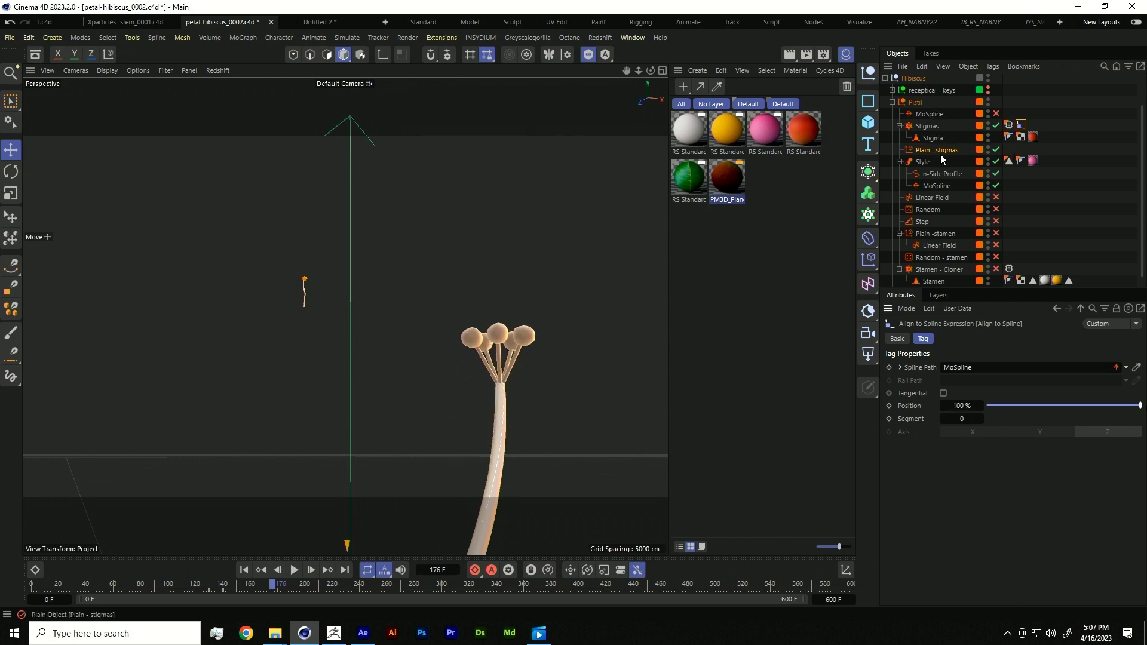
{"action": "scroll", "coordinate": [959, 172], "scroll_direction": "down", "scroll_amount": 1}
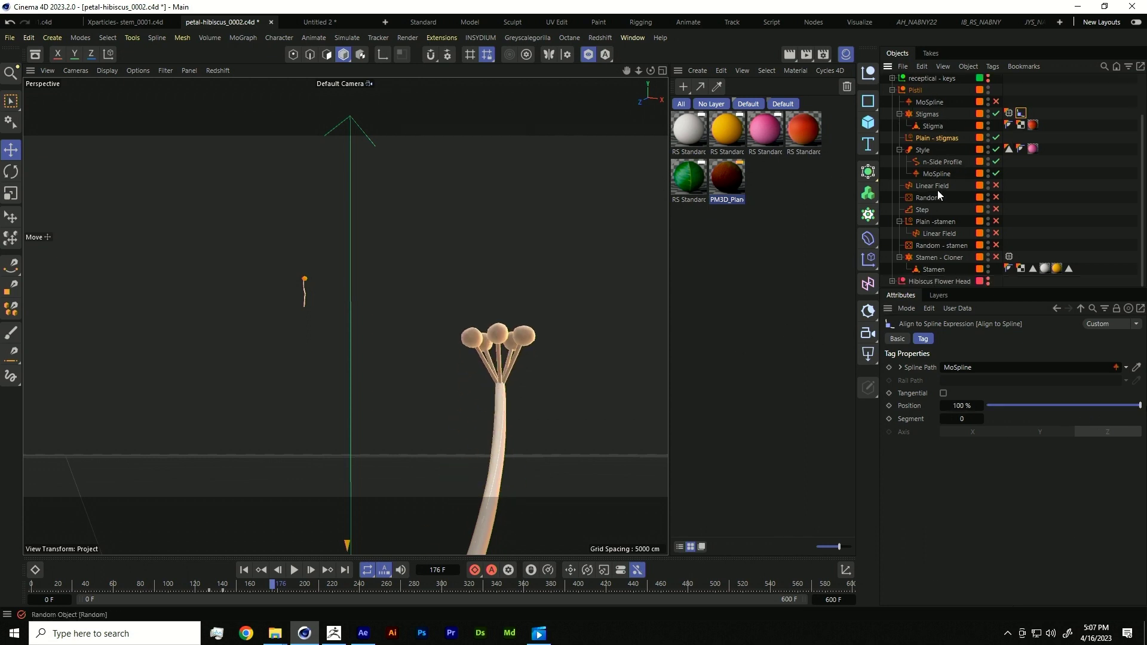
{"action": "left_click", "coordinate": [942, 221]}
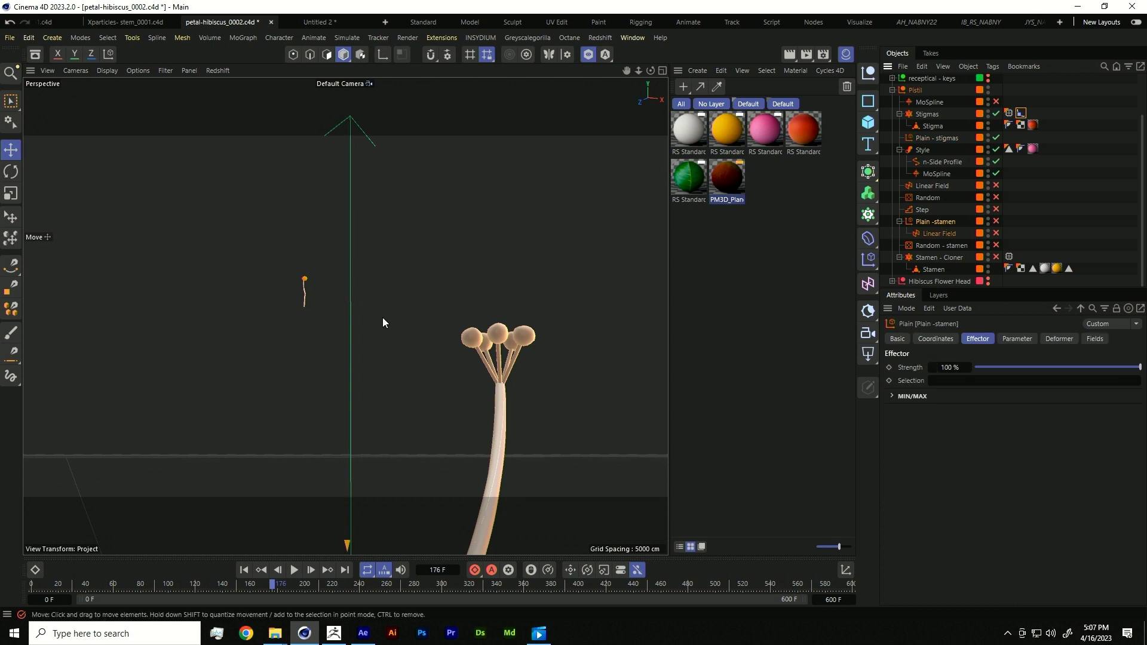
{"action": "middle_click_drag", "start_coordinate": [382, 317], "coordinate": [413, 265], "text": "alt"}
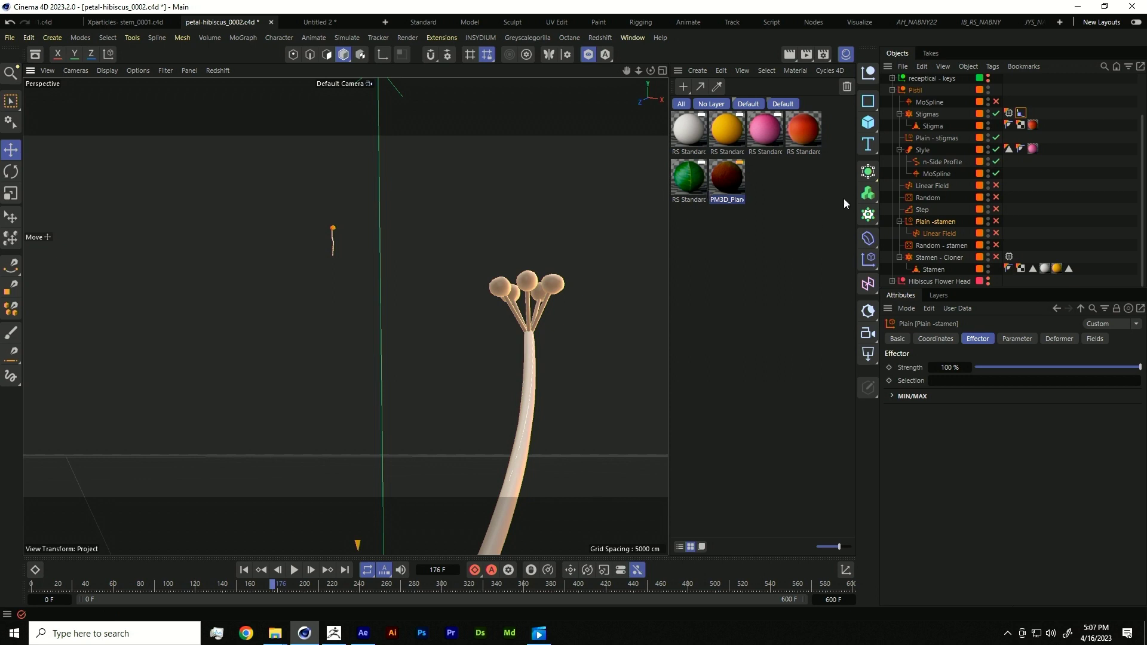
{"action": "left_click", "coordinate": [900, 114]}
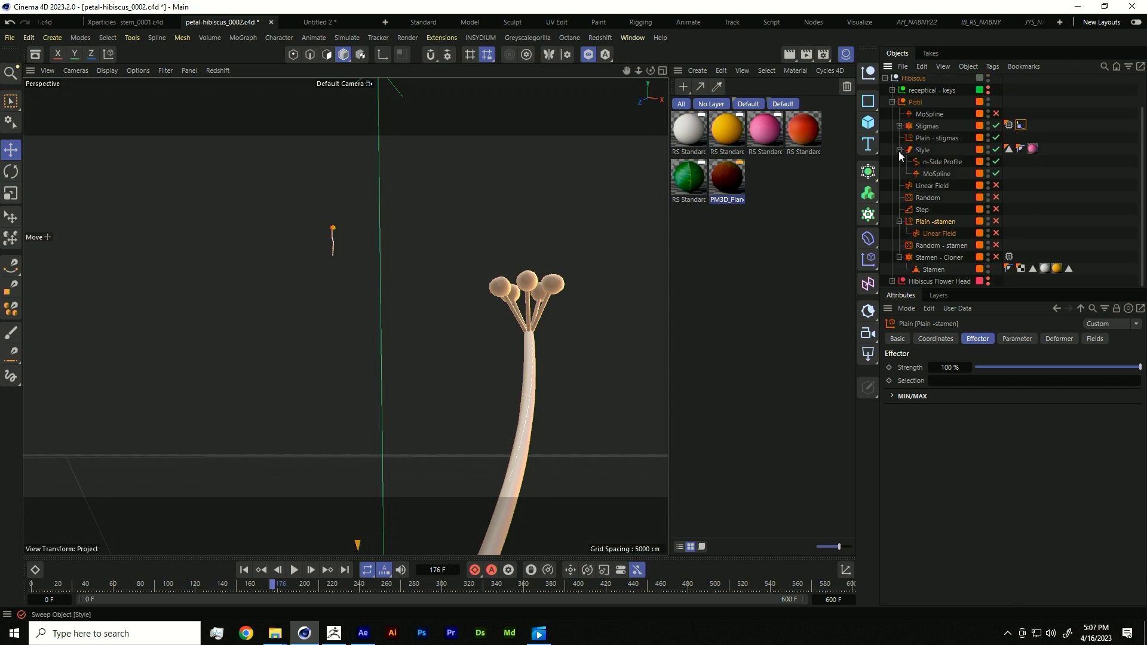
{"action": "left_click", "coordinate": [899, 150]}
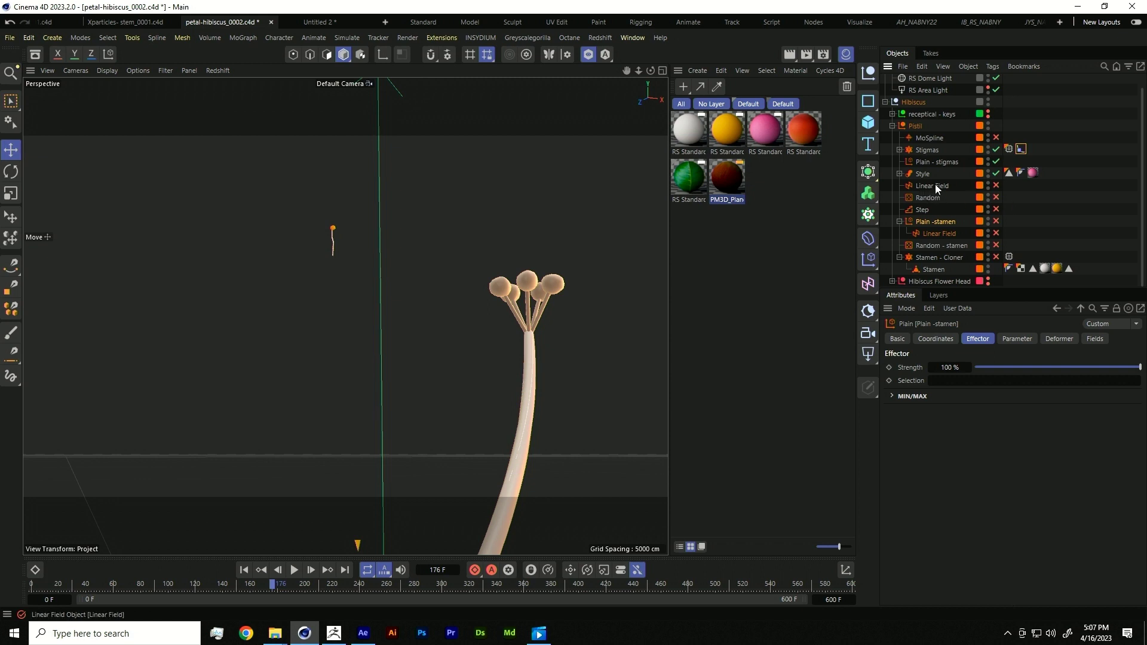
{"action": "left_click", "coordinate": [995, 221]}
{"action": "left_click", "coordinate": [995, 221]}
{"action": "left_click", "coordinate": [995, 257]}
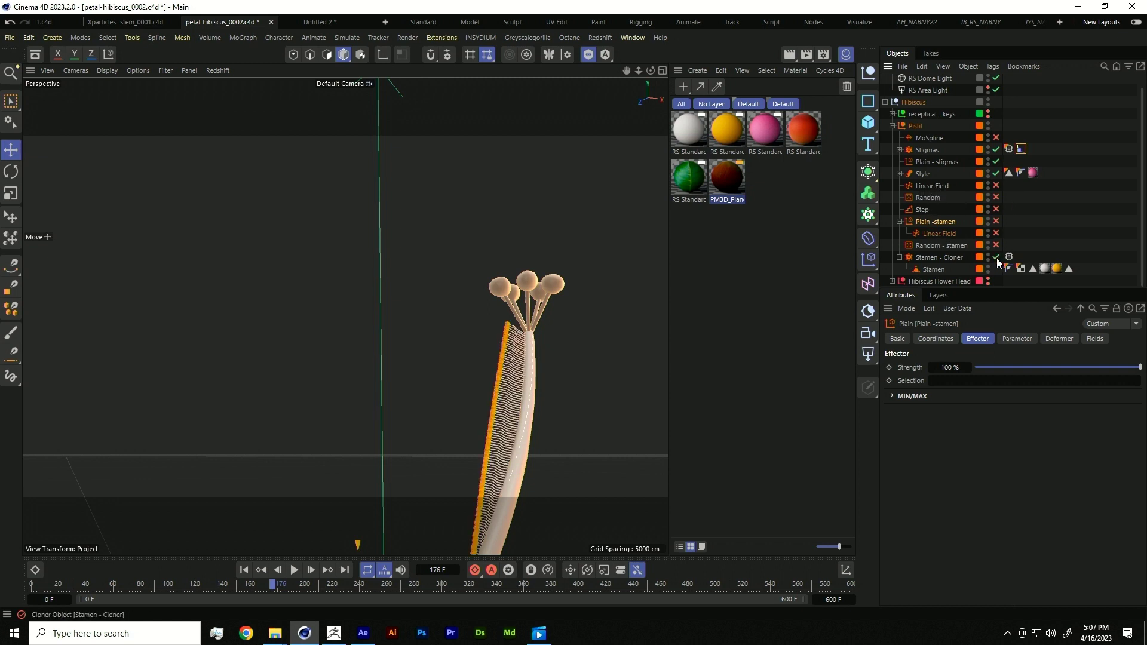
- Examine the stamens along the style and the Stamen - Cloner's Object settings, including its Mode options
{"action": "mouse_move", "coordinate": [572, 346]}
{"action": "left_mouse_down", "text": "alt"}
{"action": "mouse_move", "coordinate": [550, 228]}
{"action": "mouse_move", "coordinate": [617, 374]}
{"action": "mouse_move", "coordinate": [579, 343]}
{"action": "left_mouse_up", "text": "alt"}
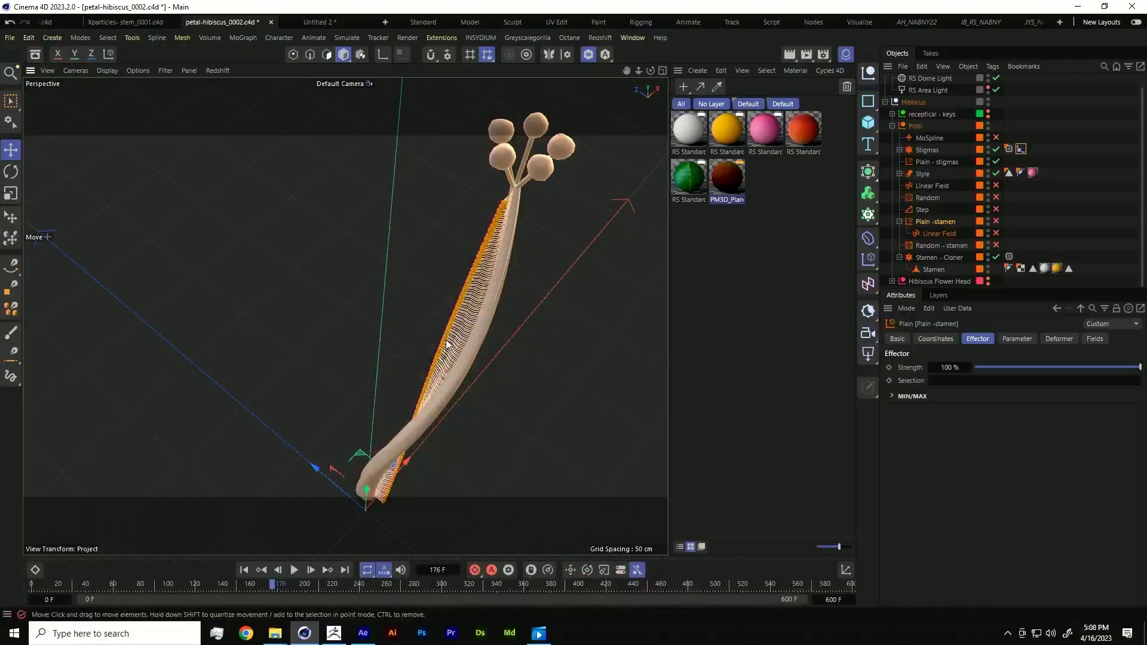
{"action": "left_click_drag", "start_coordinate": [447, 344], "coordinate": [550, 339], "text": "alt"}
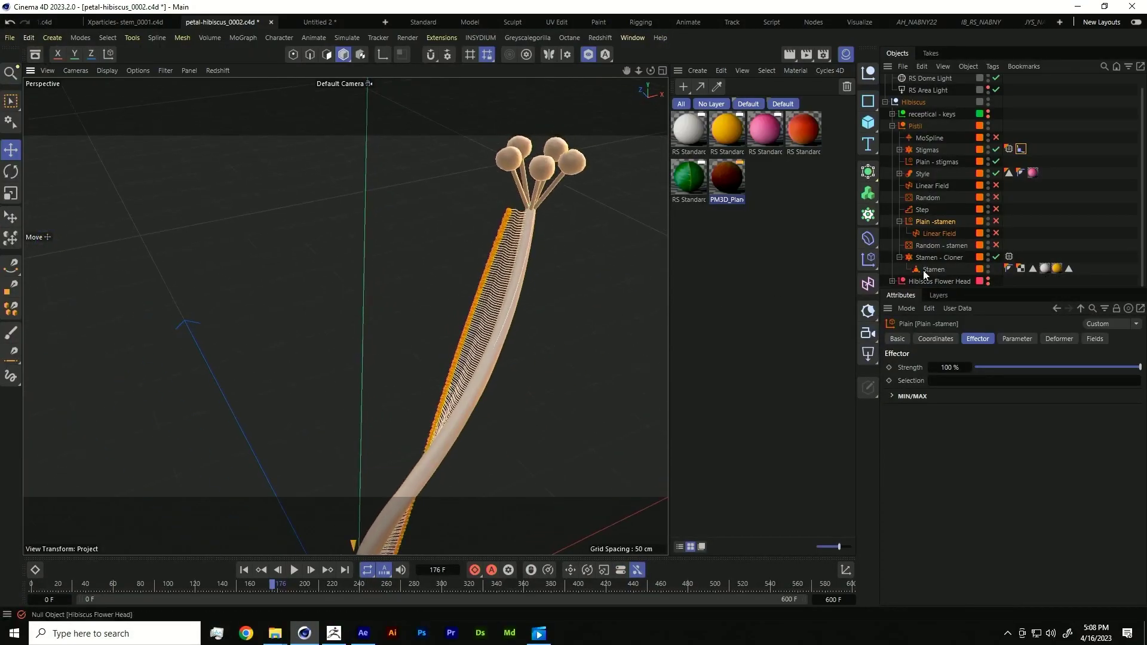
{"action": "left_click", "coordinate": [954, 257]}
{"action": "key", "text": "o"}
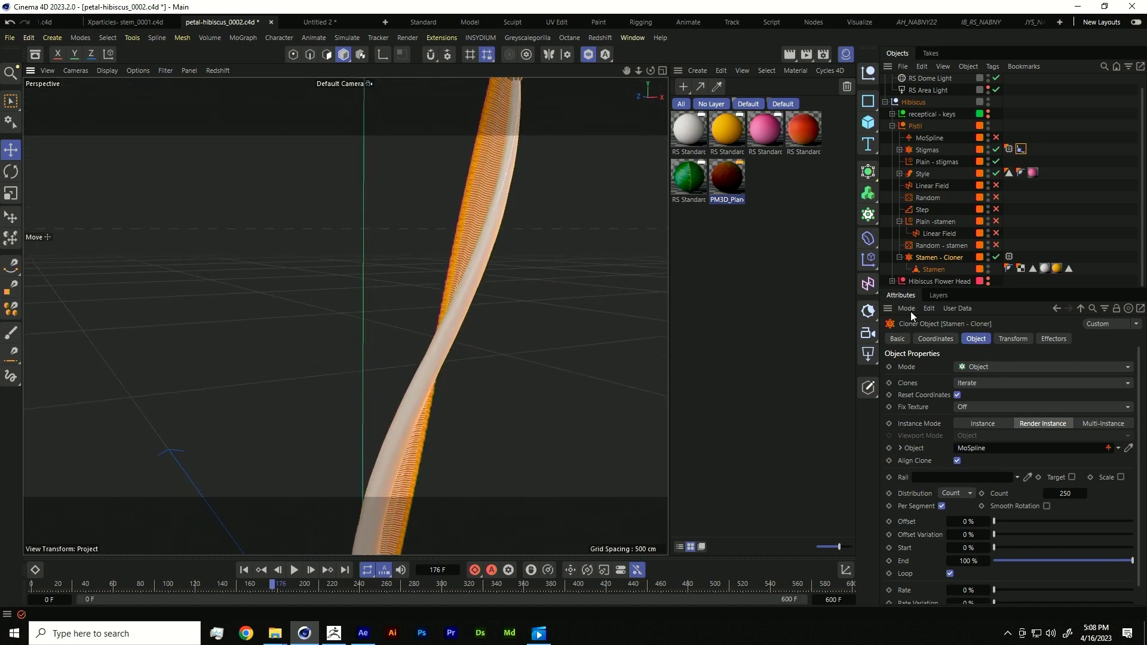
{"action": "left_click", "coordinate": [989, 366]}
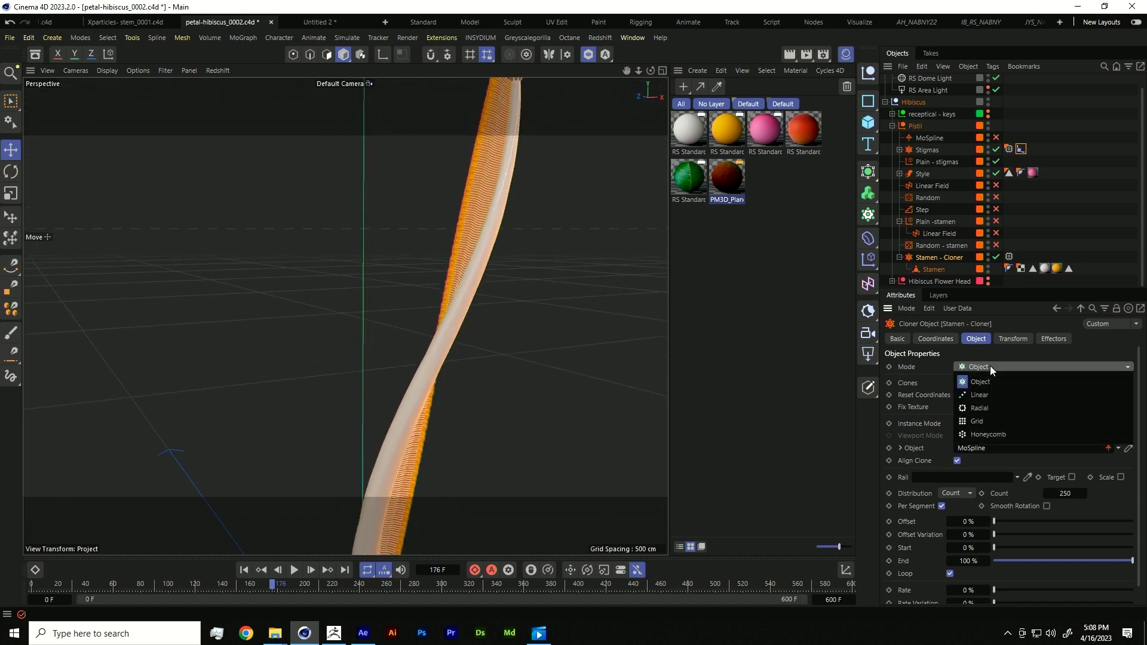
{"action": "left_click", "coordinate": [990, 366]}
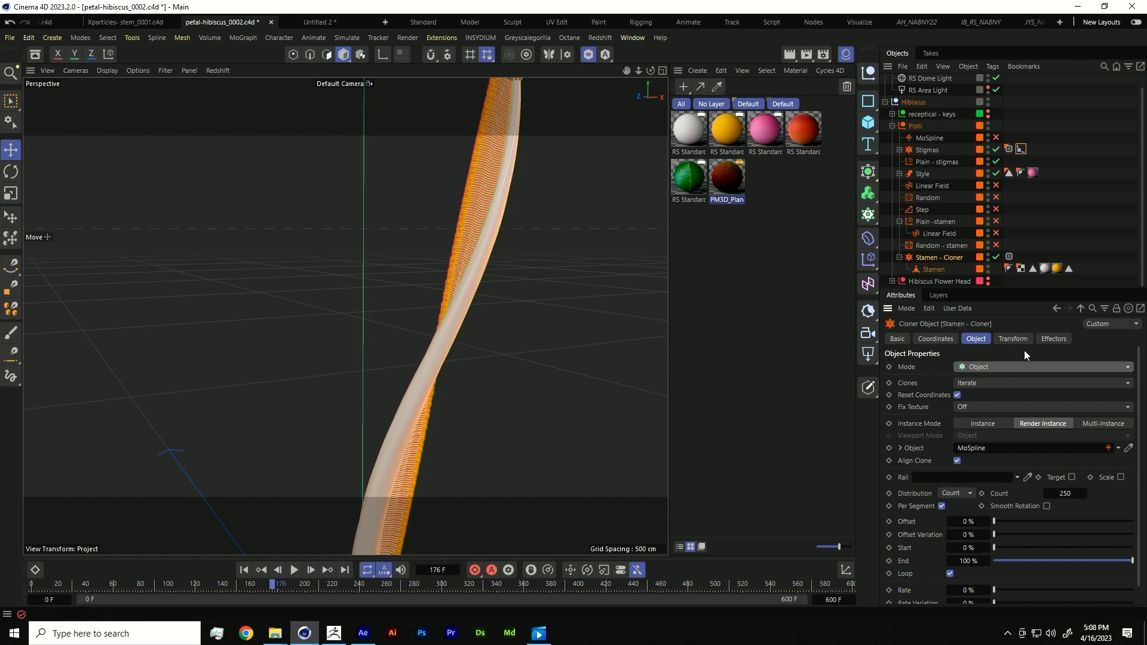
- Compare the MoSpline's Simple settings with the Stamen - Cloner and inspect the stamen row along the full style
{"action": "left_click", "coordinate": [933, 138]}
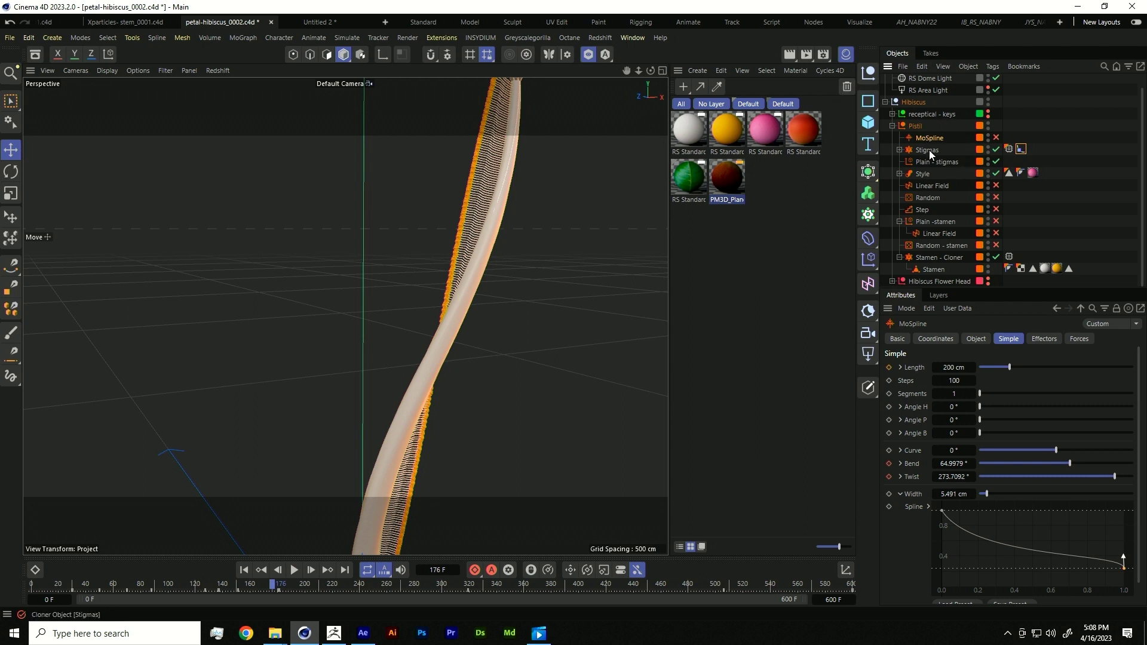
{"action": "left_click", "coordinate": [998, 136]}
{"action": "left_click", "coordinate": [933, 257]}
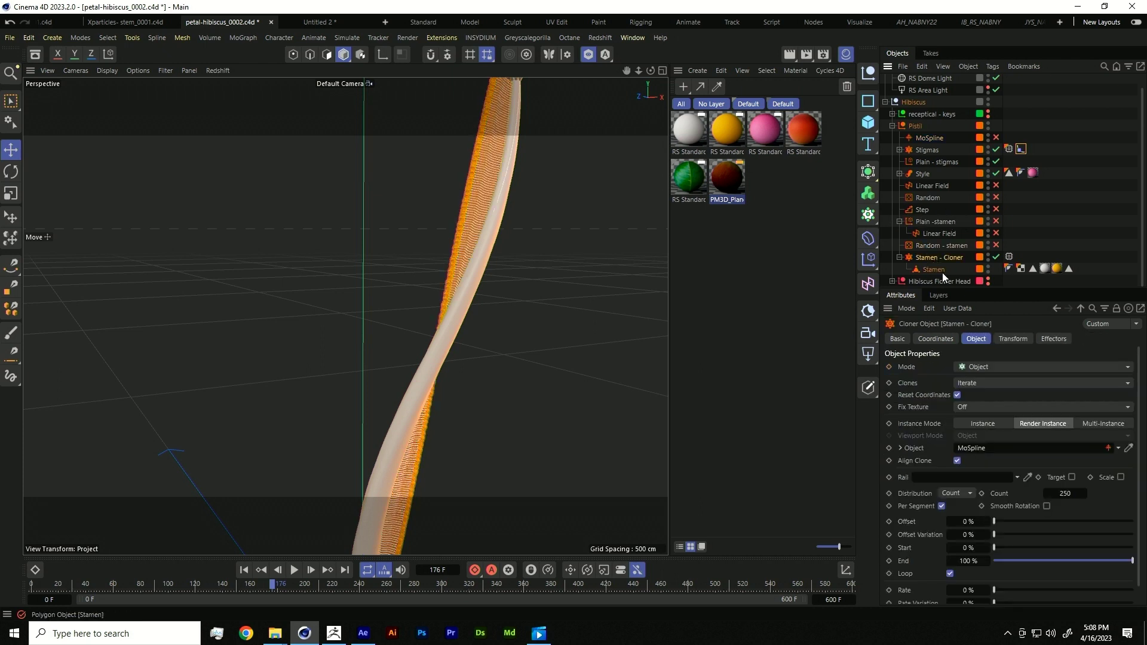
{"action": "scroll", "coordinate": [485, 209], "scroll_direction": "down", "scroll_amount": 3}
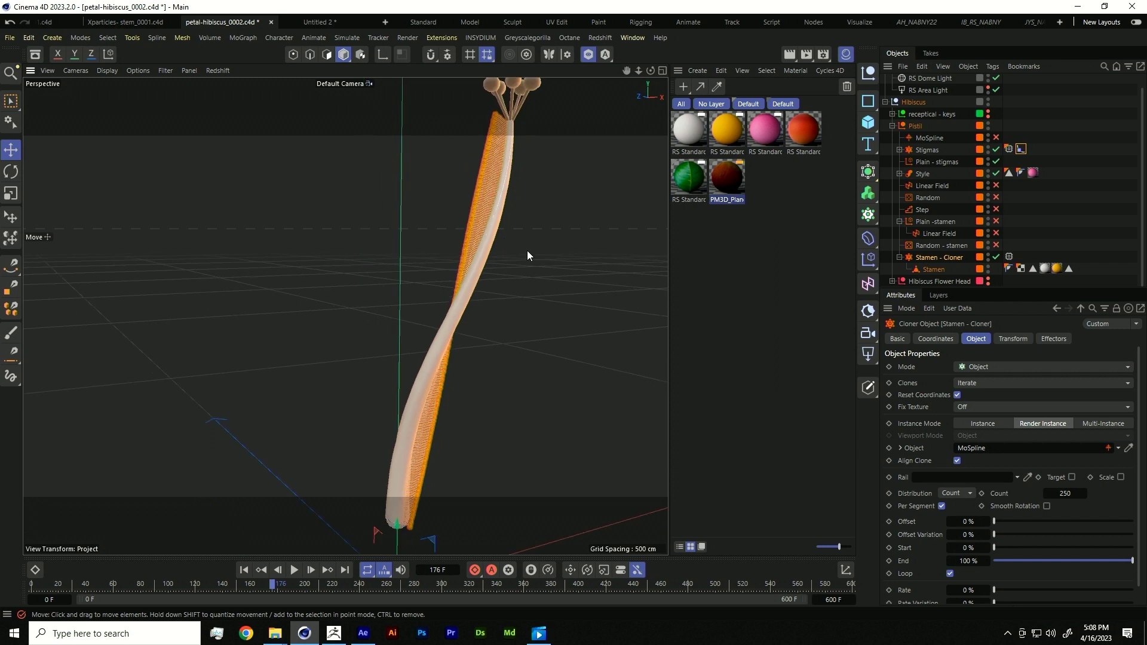
{"action": "left_click_drag", "start_coordinate": [527, 249], "coordinate": [489, 323], "text": "alt"}
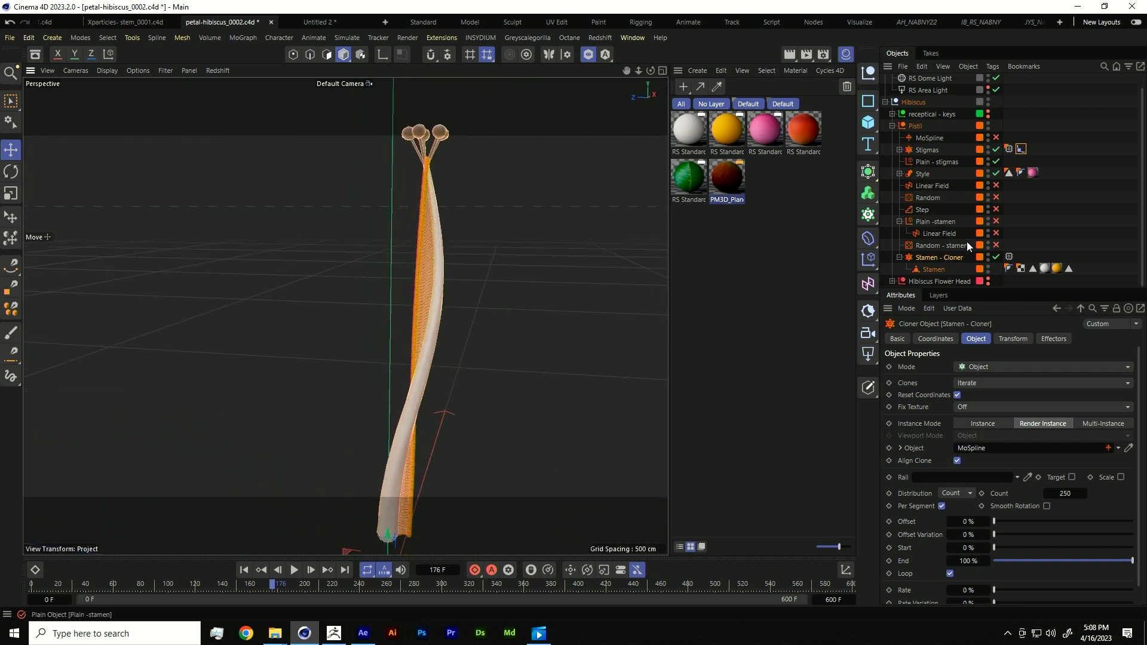
- Enable the Random - stamen effector and show its Parameter settings for rotation and scale
{"action": "left_click", "coordinate": [995, 245]}
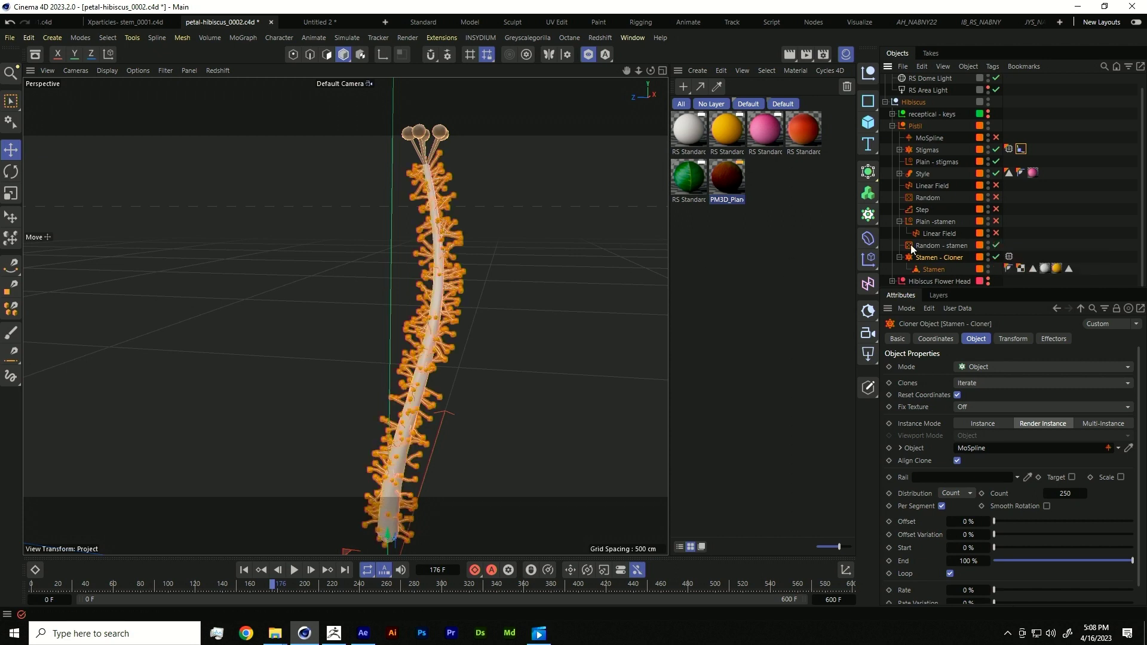
{"action": "left_click", "coordinate": [942, 246]}
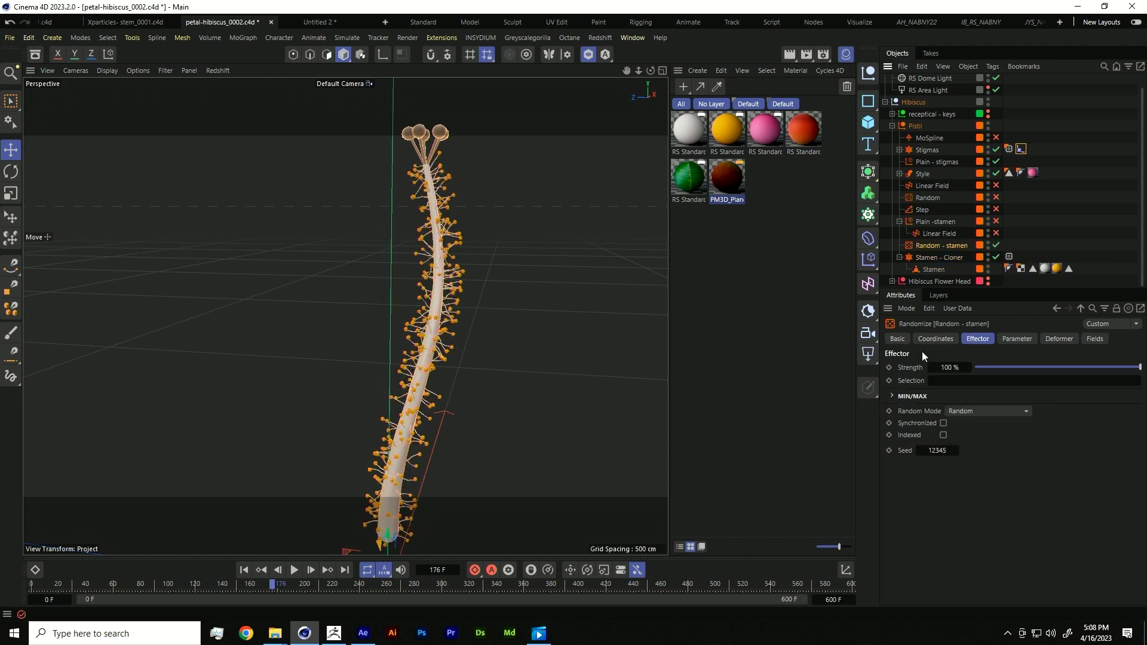
{"action": "left_click", "coordinate": [1027, 338]}
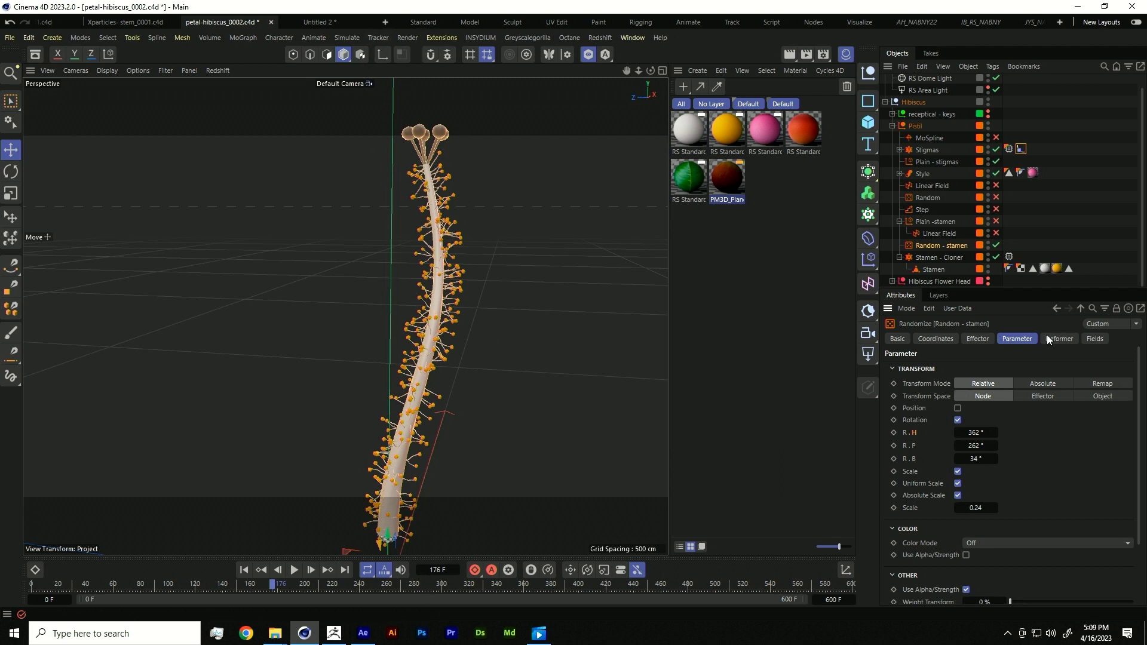
- Enable the Plain -stamen effector and its Linear Field, and review the effector's Parameter settings
{"action": "left_click", "coordinate": [996, 222]}
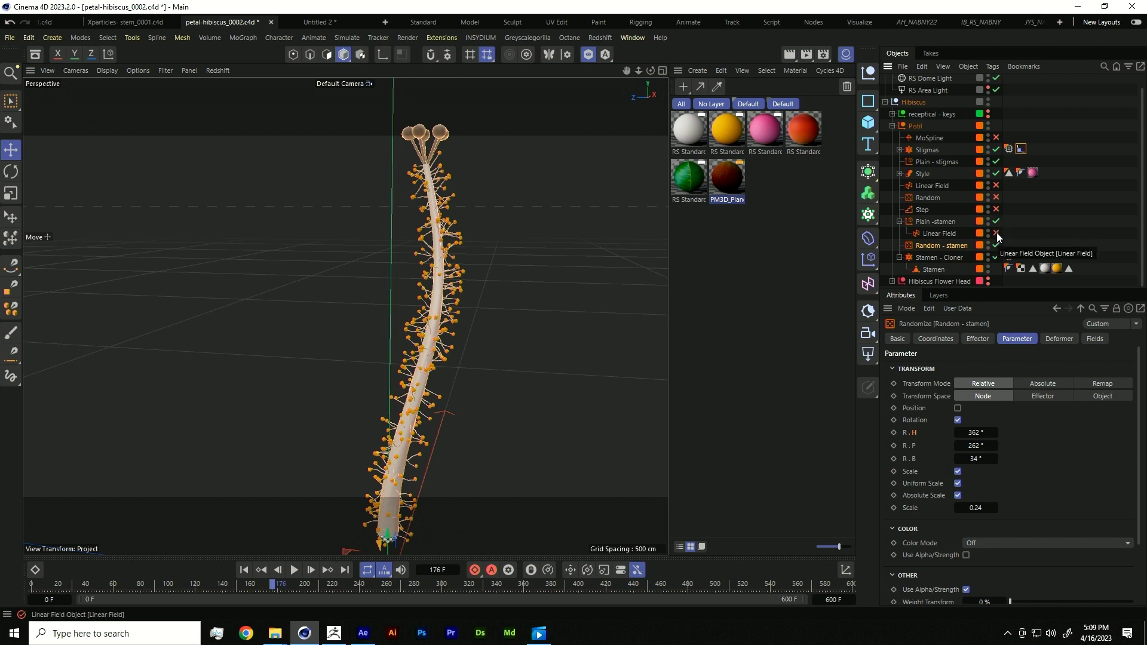
{"action": "left_click", "coordinate": [996, 232]}
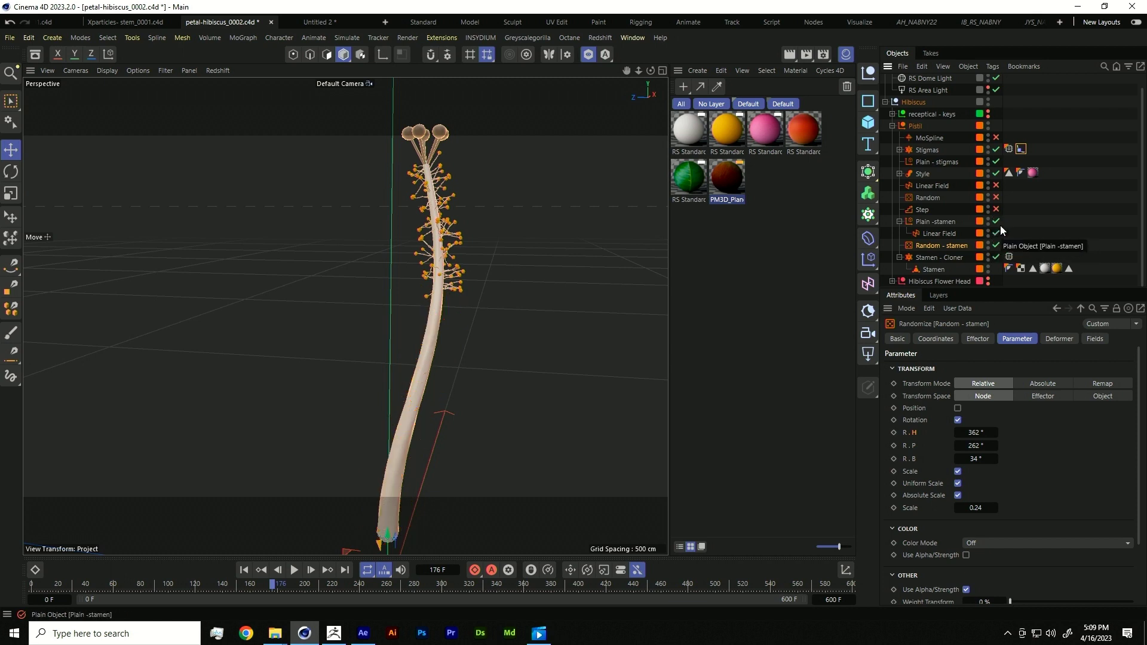
{"action": "left_click", "coordinate": [923, 233]}
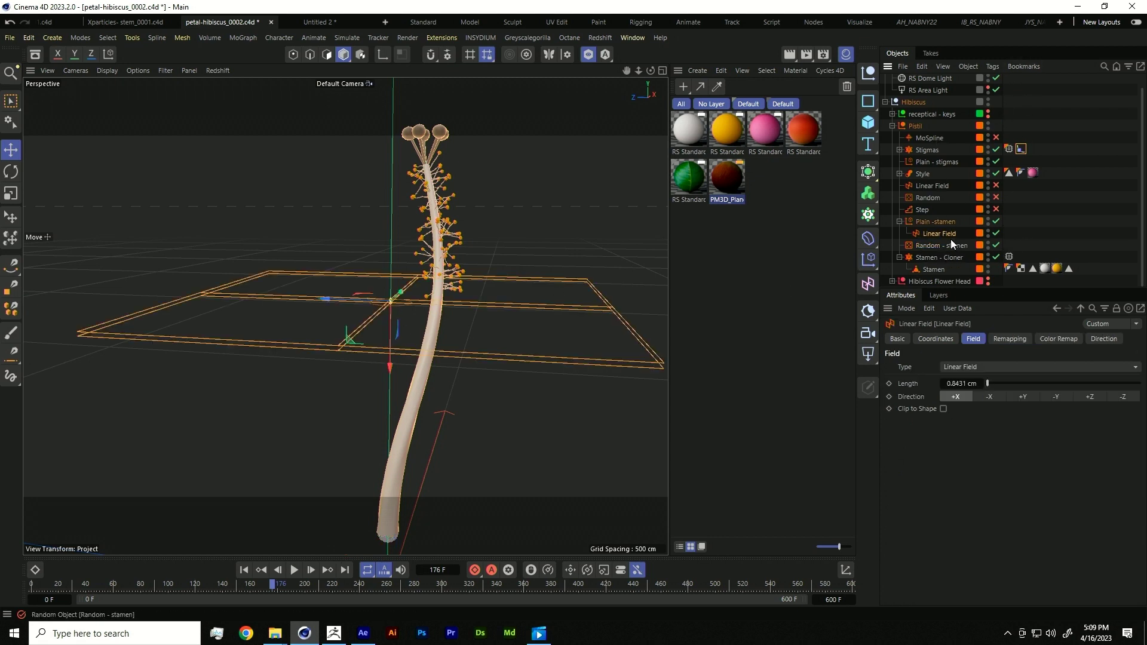
{"action": "left_click", "coordinate": [945, 220]}
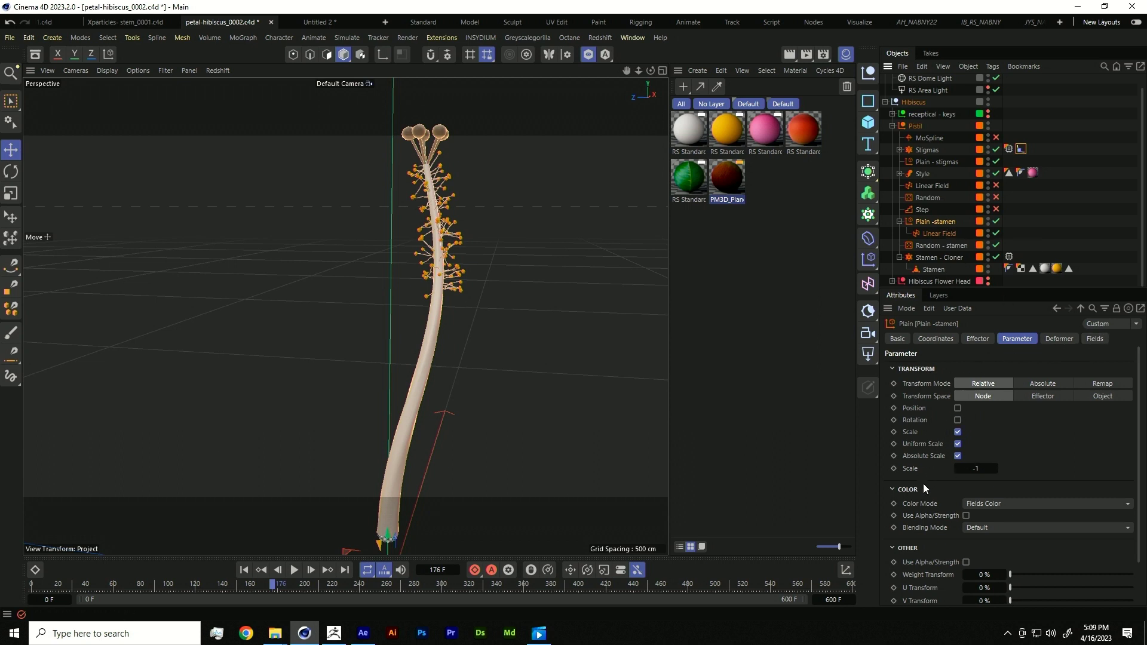
- Test the falloff range of the Plain -stamen effector's Linear Field, ending with a field length of about 1.53 cm
{"action": "left_click", "coordinate": [942, 231]}
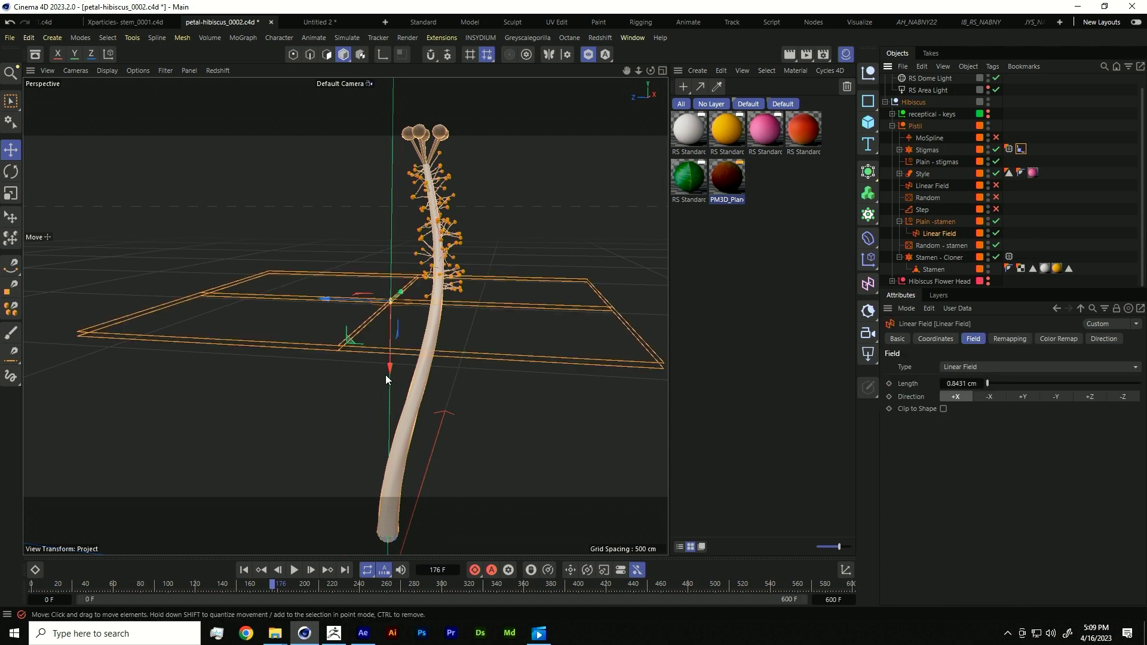
{"action": "mouse_move", "coordinate": [385, 375]}
{"action": "left_mouse_down"}
{"action": "mouse_move", "coordinate": [398, 373]}
{"action": "mouse_move", "coordinate": [393, 518]}
{"action": "mouse_move", "coordinate": [390, 359]}
{"action": "left_mouse_up"}
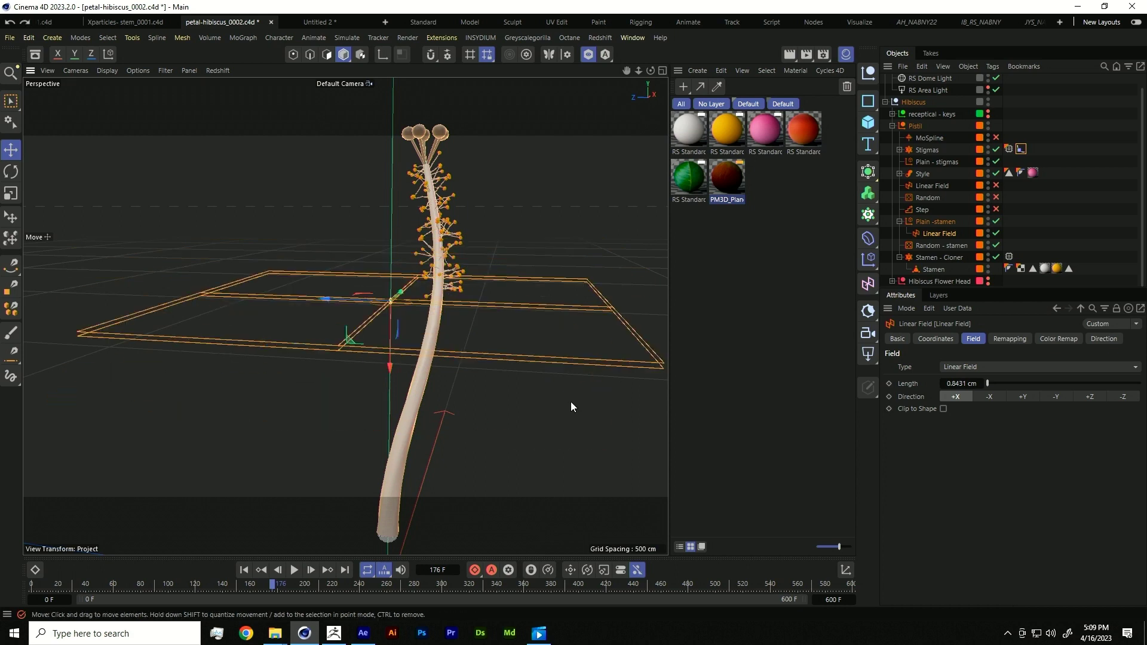
{"action": "left_click", "coordinate": [949, 223]}
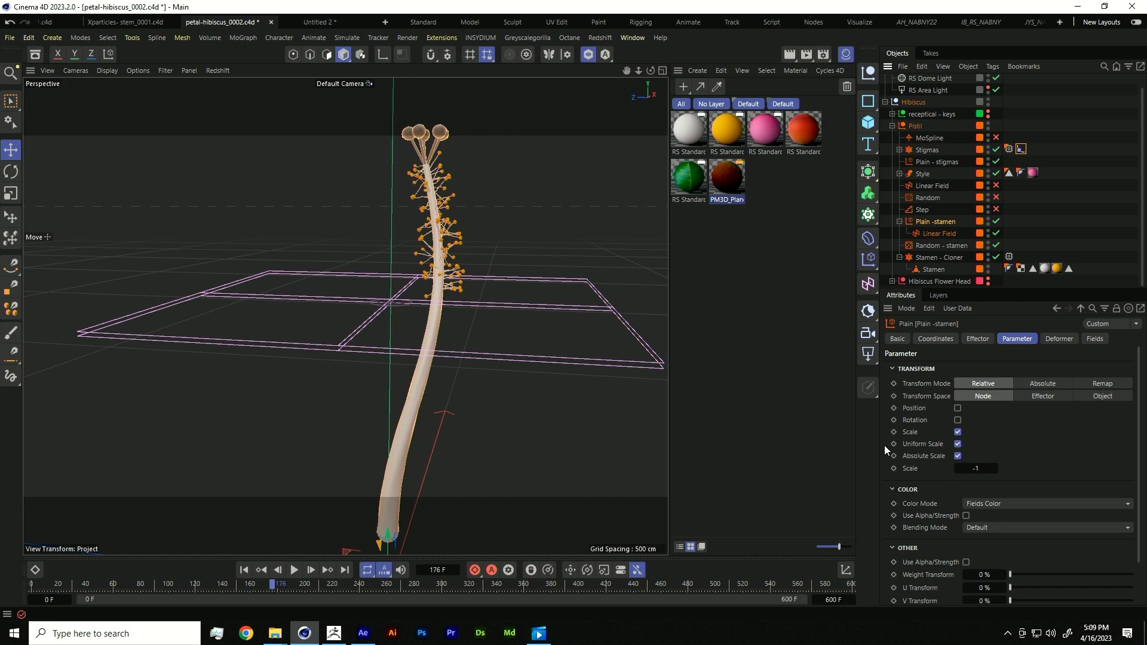
{"action": "left_click", "coordinate": [956, 234]}
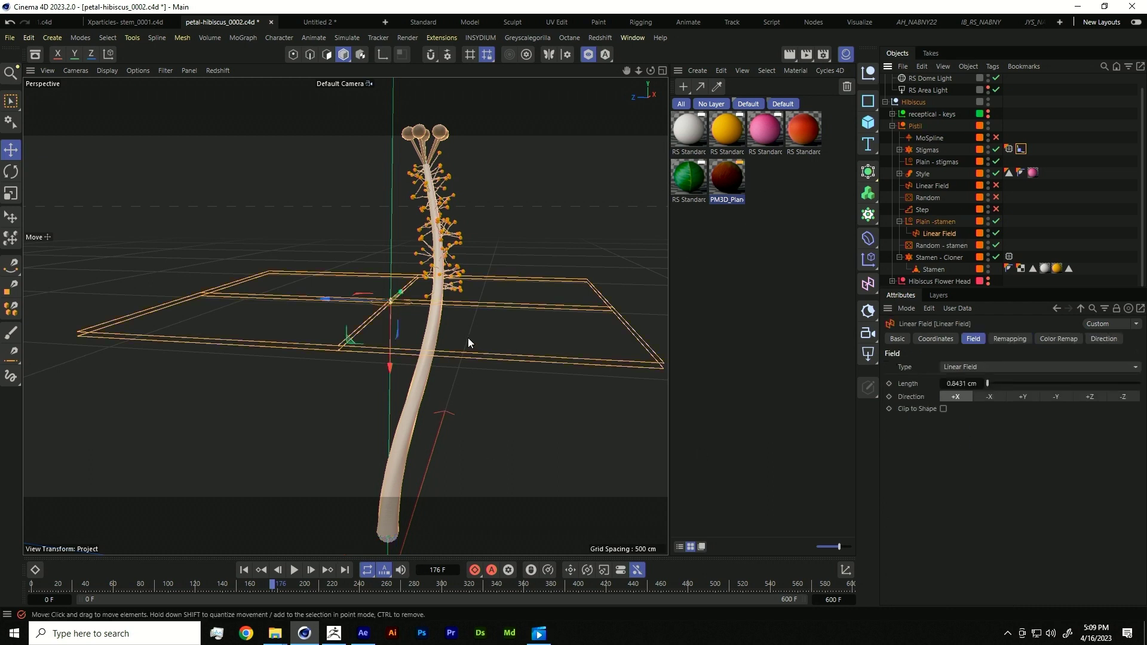
{"action": "left_click_drag", "start_coordinate": [559, 260], "coordinate": [391, 191], "text": "alt"}
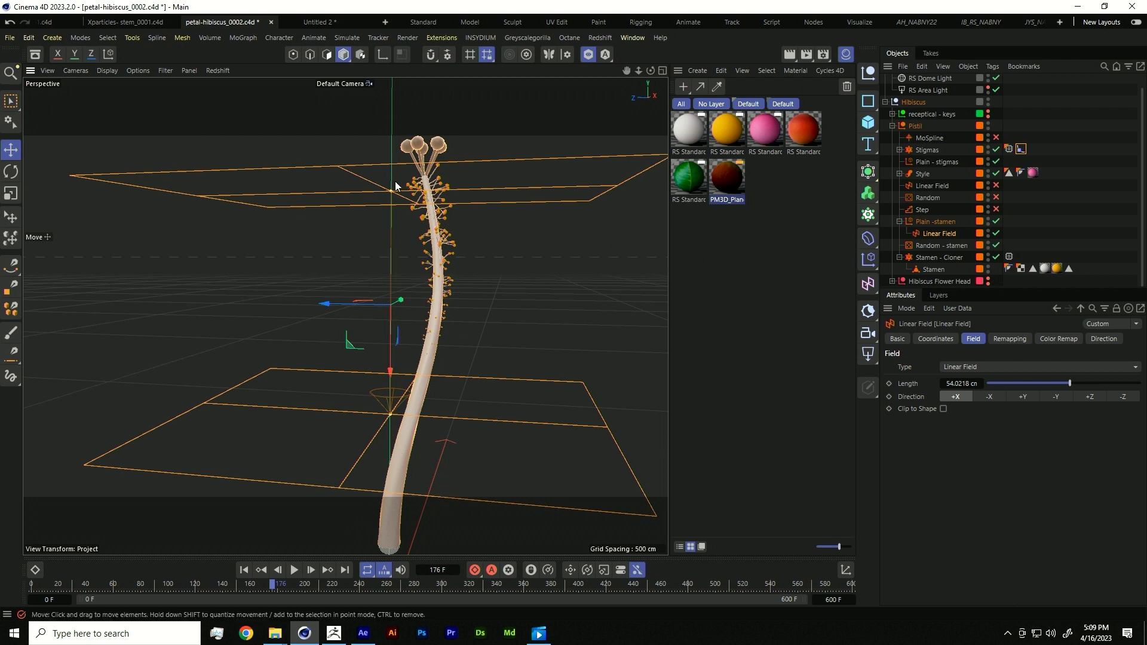
{"action": "left_click_drag", "start_coordinate": [395, 186], "coordinate": [395, 306]}
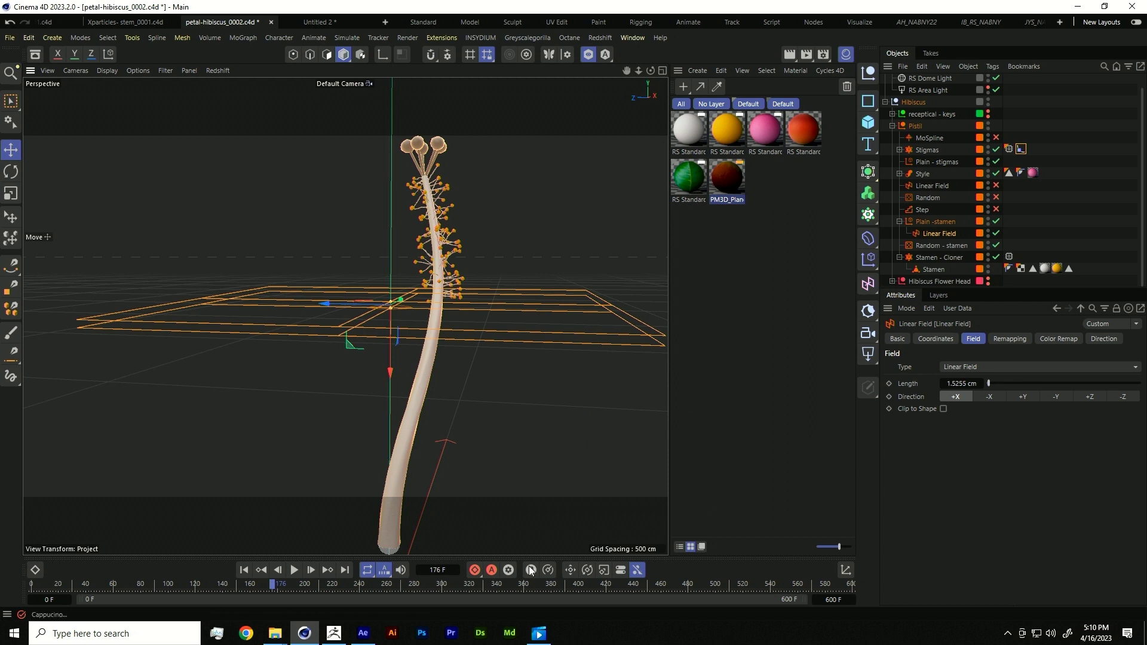
- Play the pistil animation from the first frame, stop it at frame 469 and inspect the stamens
{"action": "left_click", "coordinate": [243, 571]}
{"action": "left_click", "coordinate": [298, 575]}
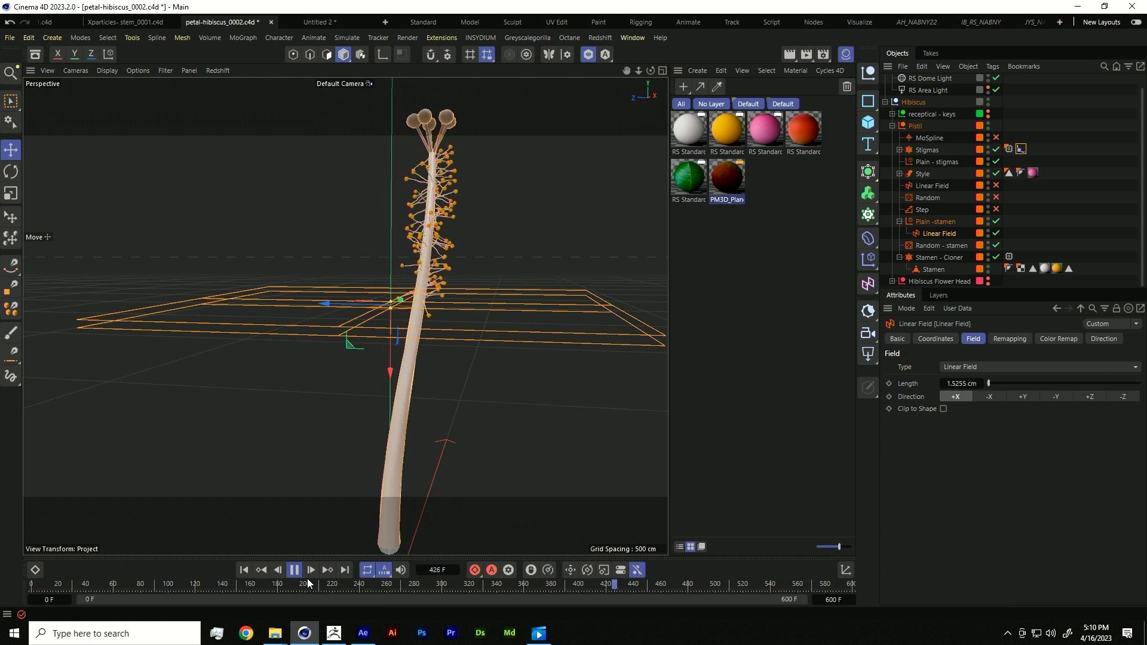
{"action": "left_click", "coordinate": [294, 569]}
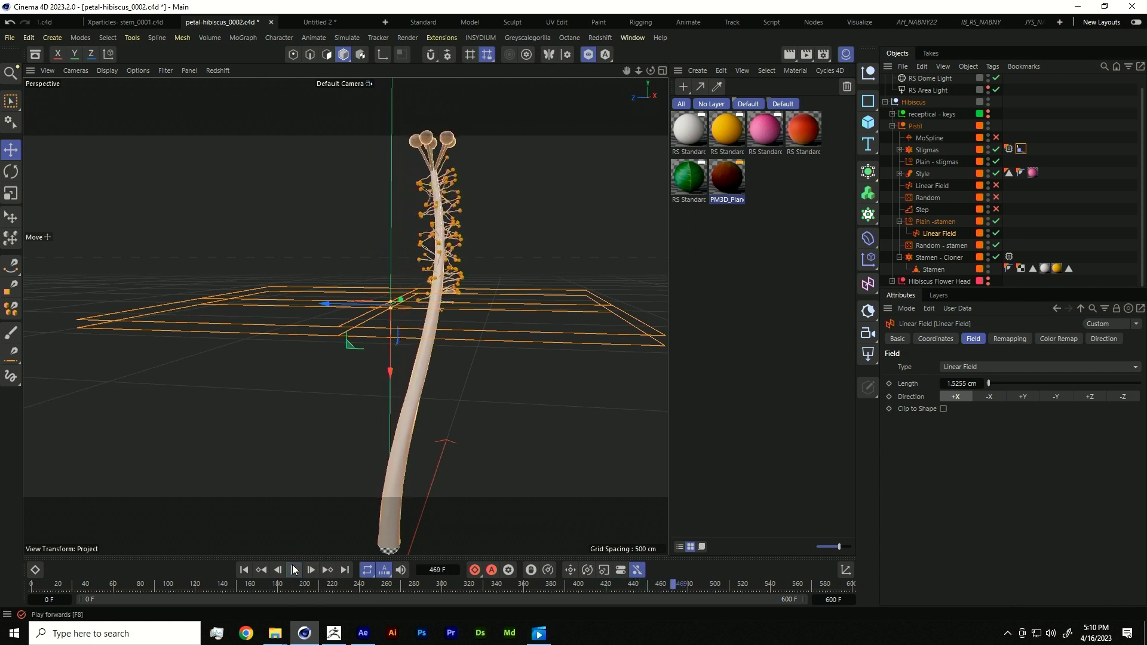
{"action": "left_click_drag", "start_coordinate": [387, 356], "coordinate": [518, 247], "text": "alt"}
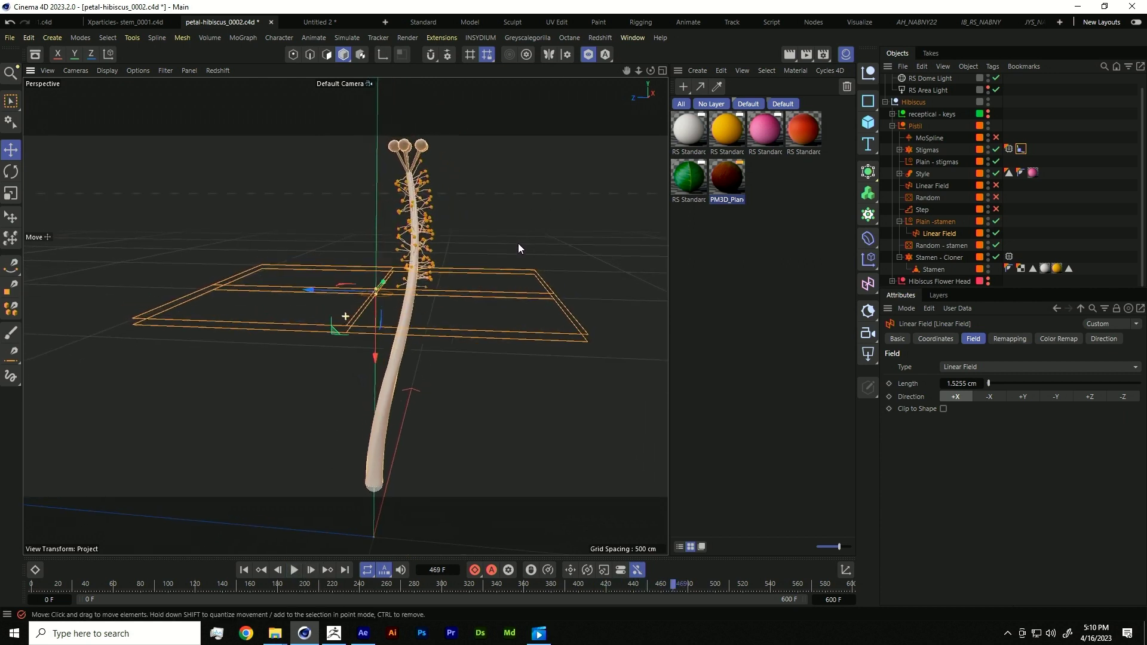
- Enable the Pistil's MoSpline, Linear Field, Random and Step, and make the receptical - keys and Hibiscus Flower Head groups visible
{"action": "left_click", "coordinate": [996, 138]}
{"action": "left_click_drag", "start_coordinate": [996, 182], "coordinate": [1000, 211]}
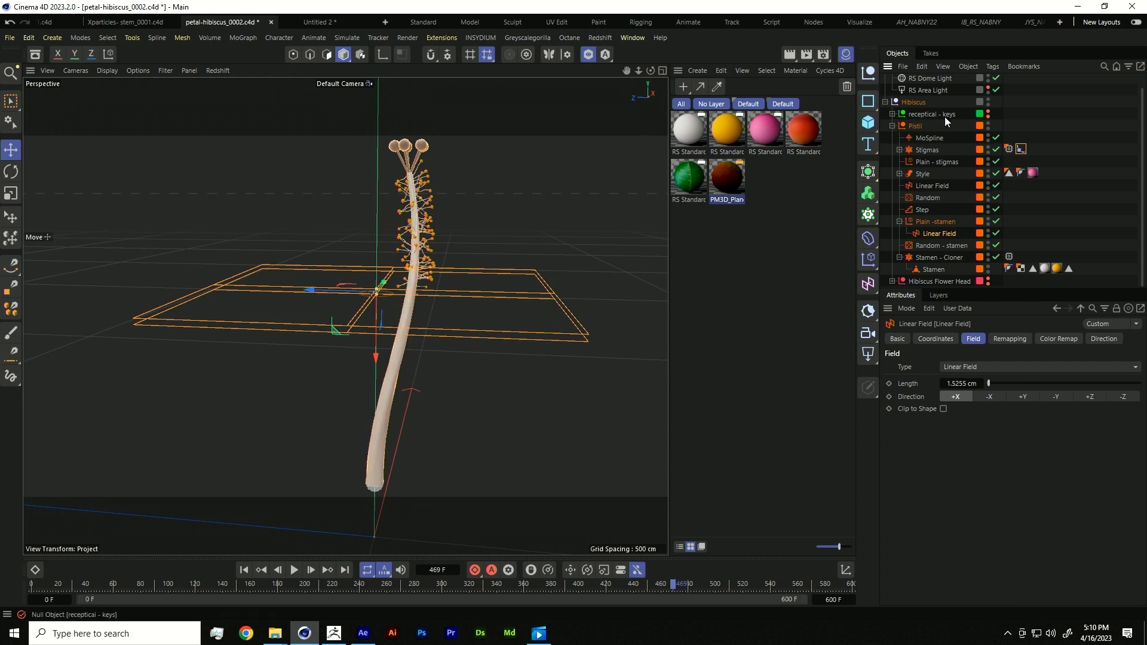
{"action": "left_click", "coordinate": [988, 117]}
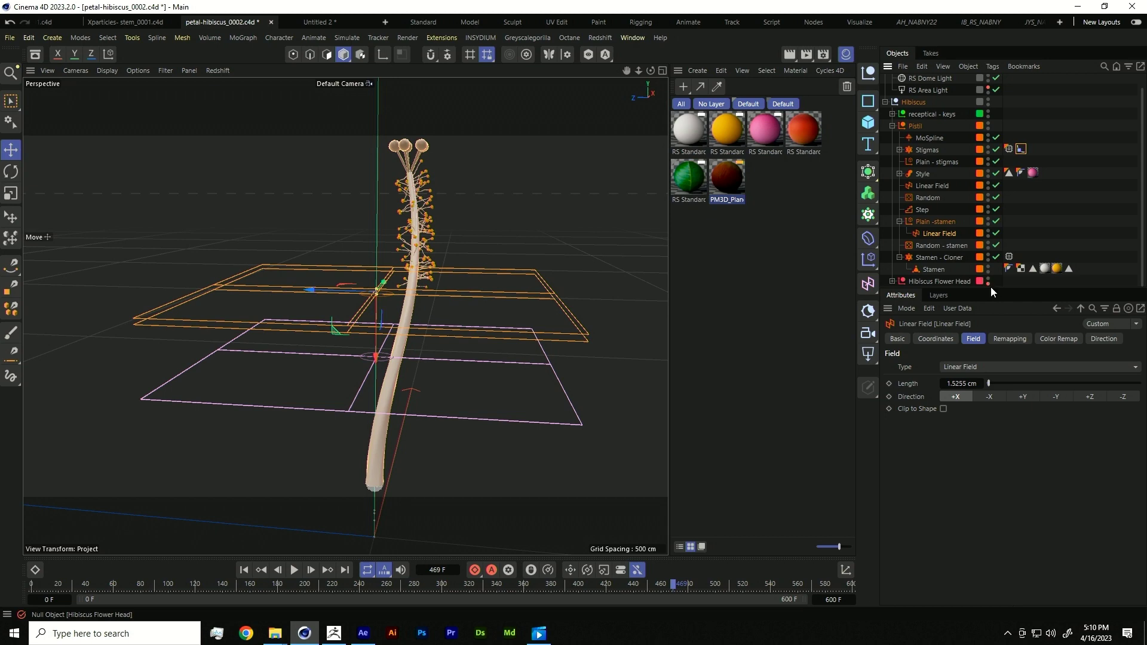
{"action": "left_click_drag", "start_coordinate": [991, 289], "coordinate": [990, 326]}
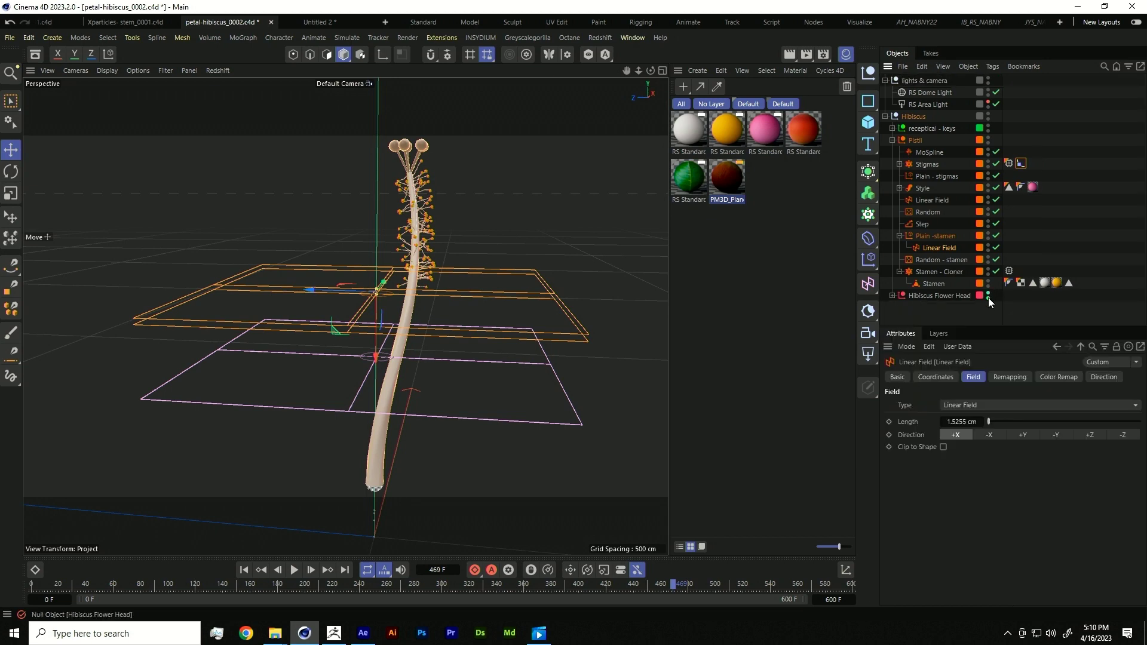
{"action": "left_click", "coordinate": [988, 295]}
{"action": "scroll", "coordinate": [363, 310], "scroll_direction": "down", "scroll_amount": 6}
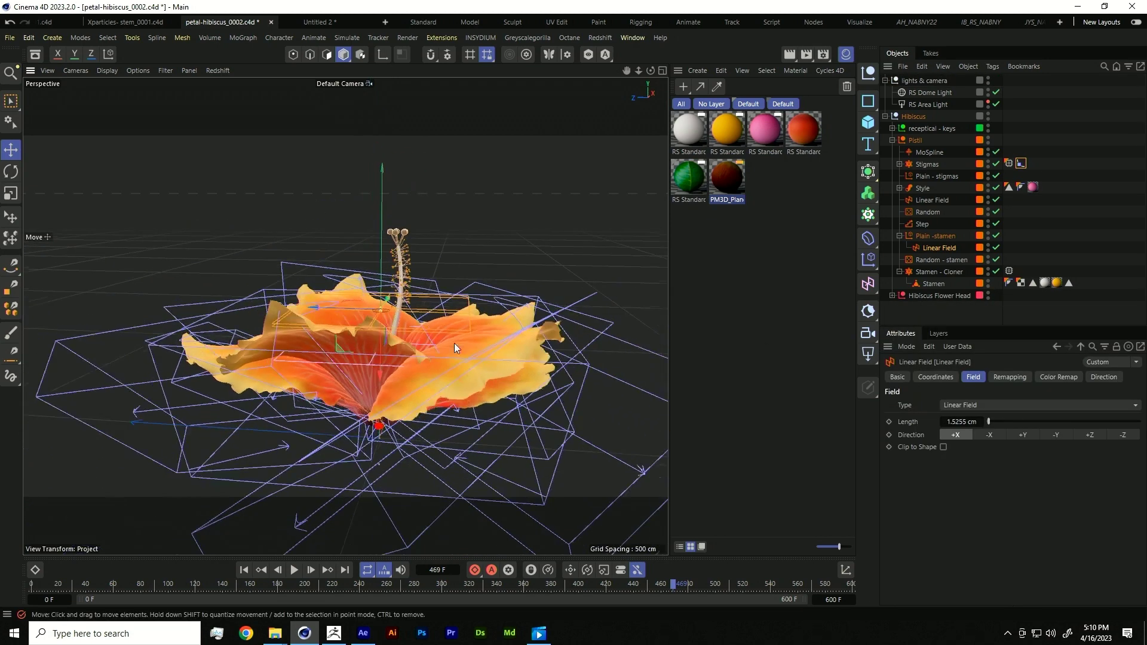
{"action": "left_click_drag", "start_coordinate": [478, 213], "coordinate": [479, 262], "text": "alt"}
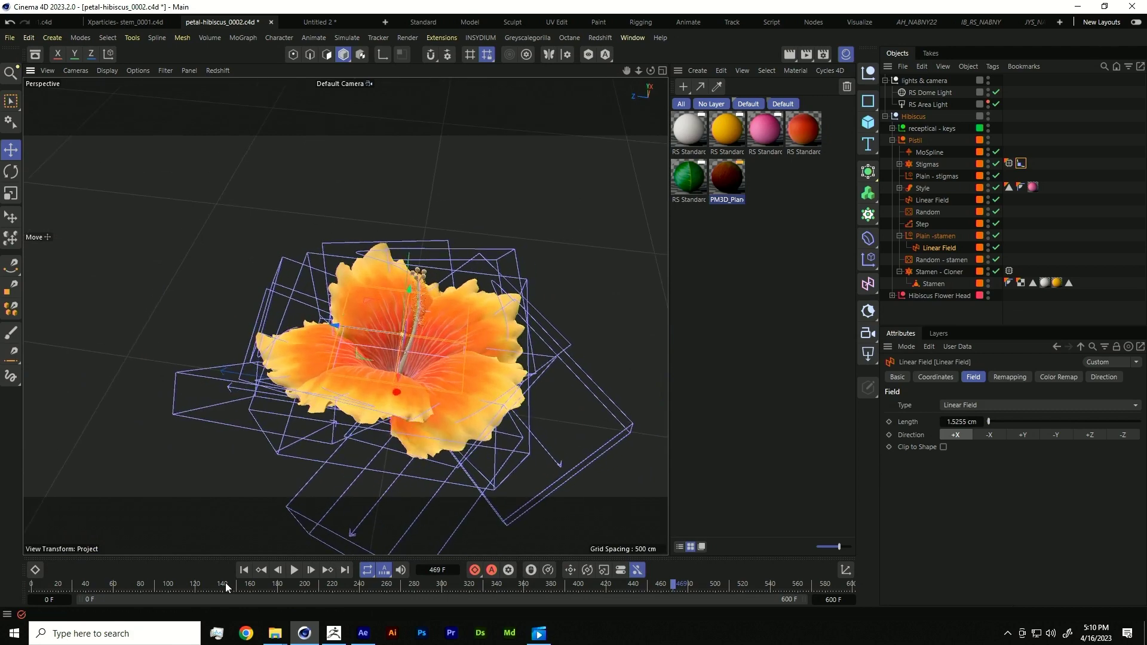
- Play the hibiscus bloom animation from frame 0 in a lower side view
{"action": "left_click", "coordinate": [245, 570]}
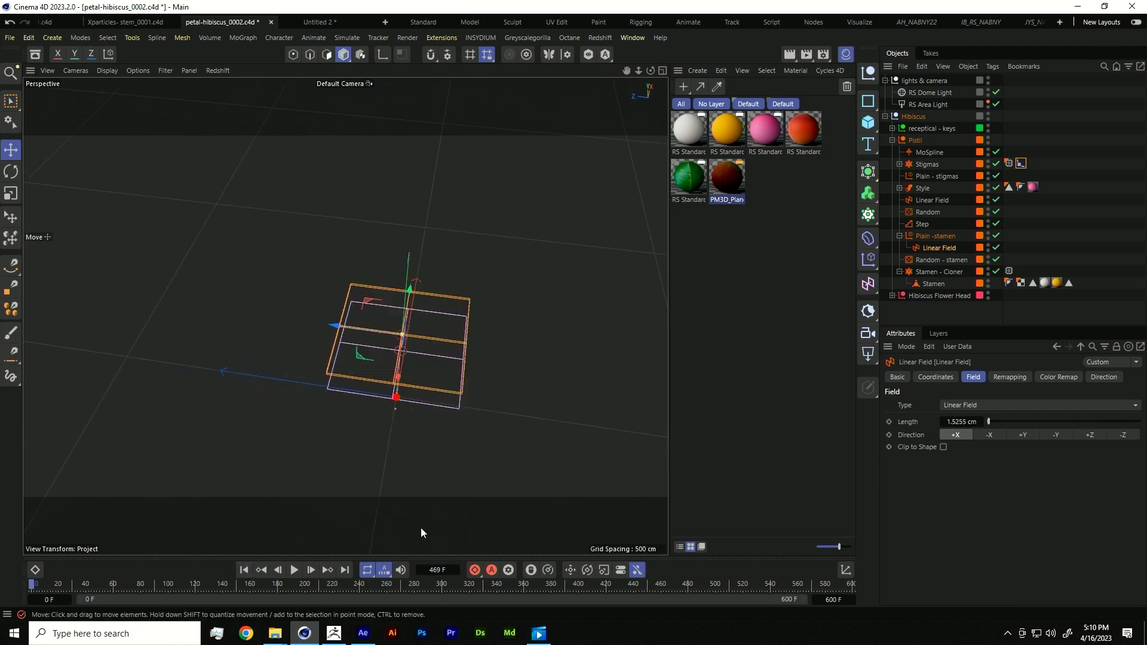
{"action": "left_click_drag", "start_coordinate": [425, 425], "coordinate": [555, 402], "text": "alt"}
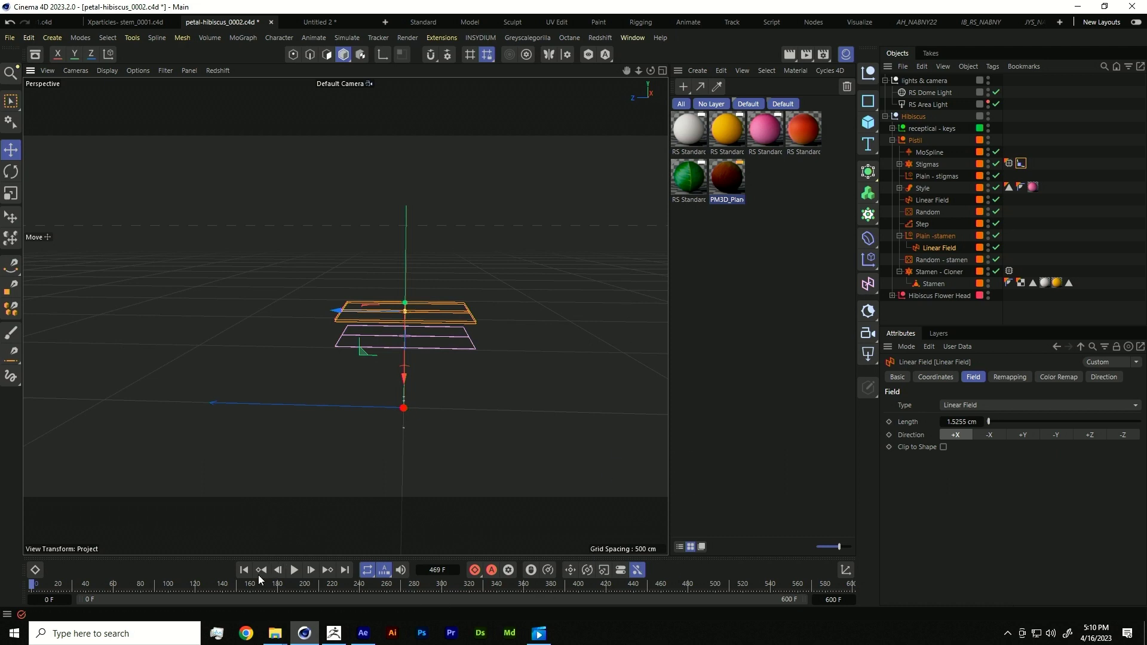
{"action": "left_click", "coordinate": [294, 571]}
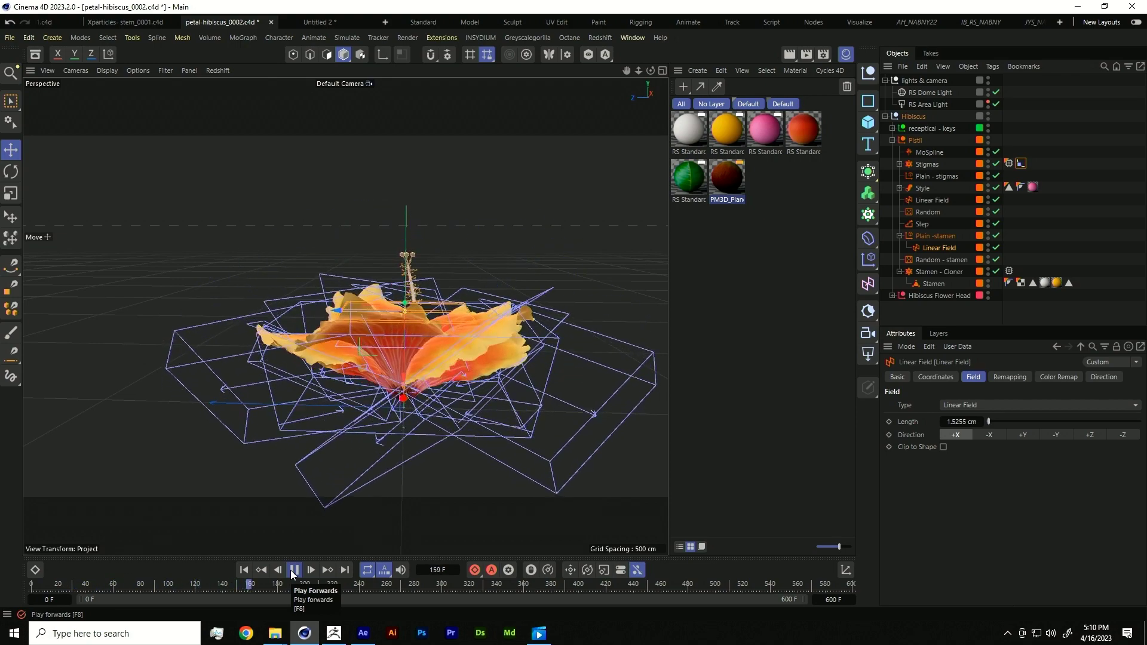
{"action": "left_click", "coordinate": [293, 571]}
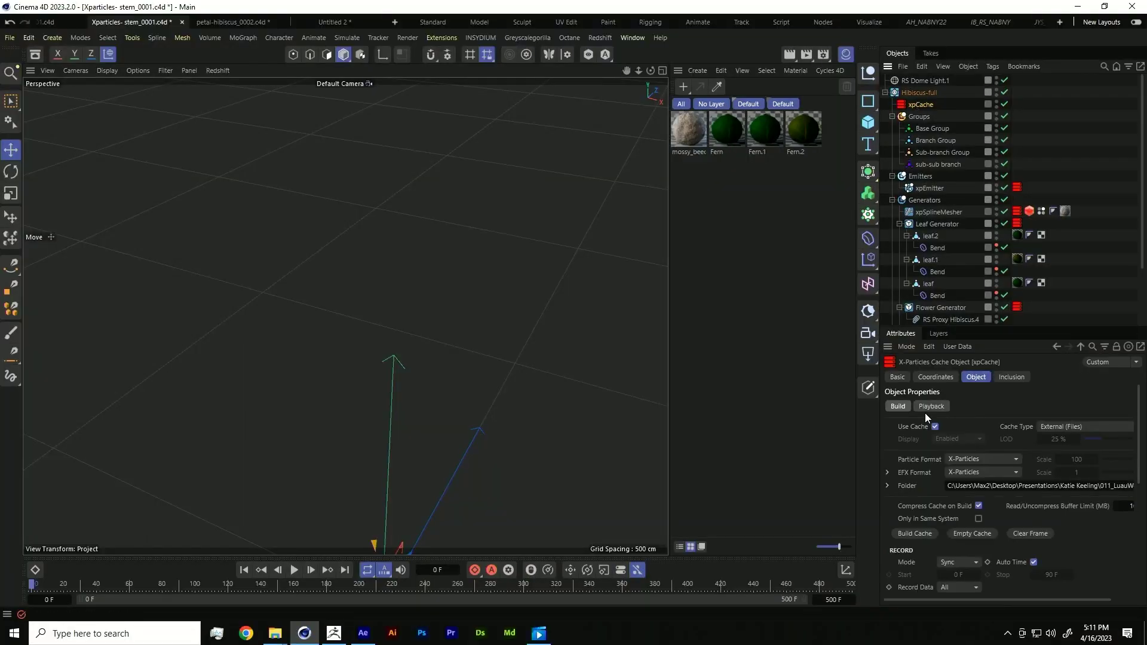
- Turn off Use Cache on the xpCache object and inspect the file path of RS Proxy Hibiscus.4
{"action": "left_click", "coordinate": [935, 427]}
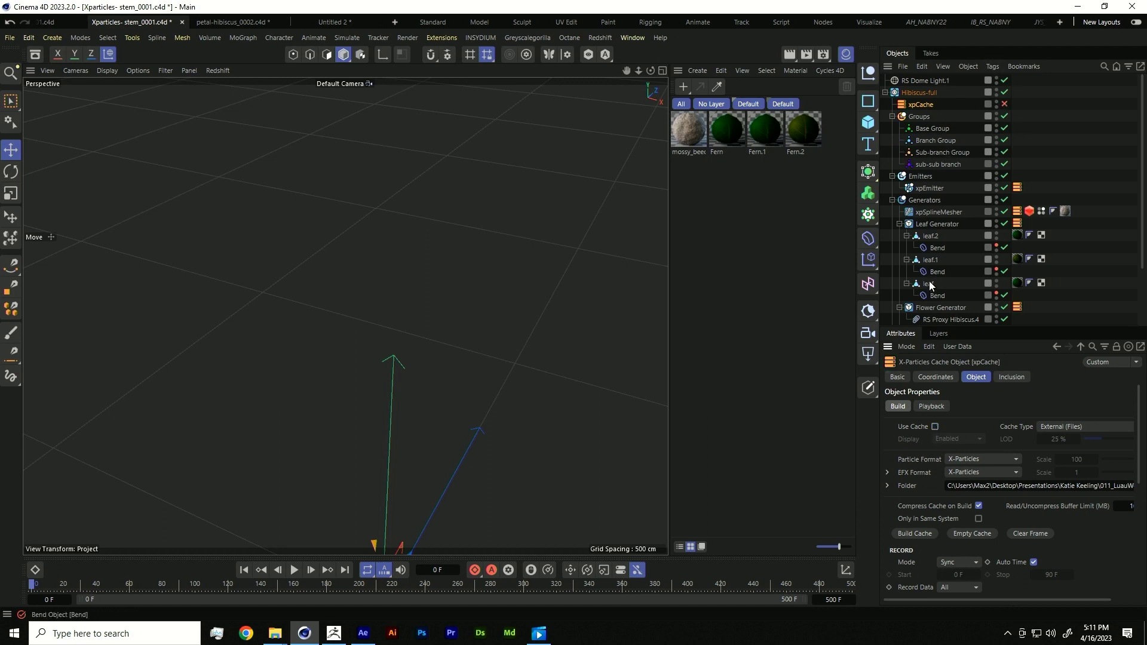
{"action": "scroll", "coordinate": [943, 291], "scroll_direction": "down", "scroll_amount": 3}
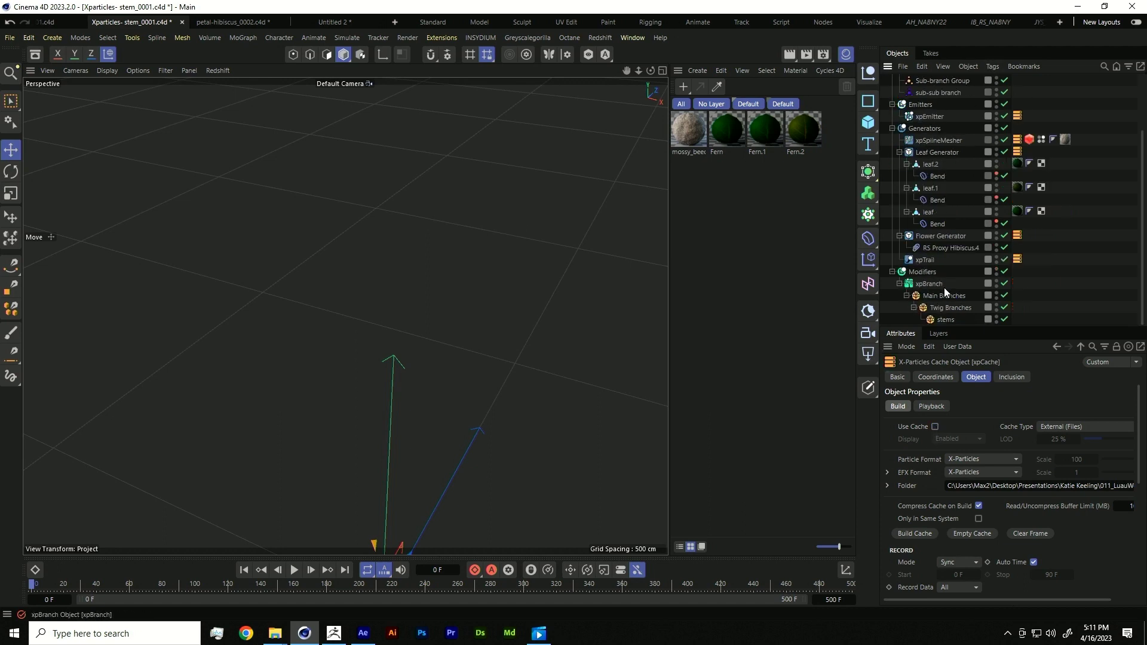
{"action": "left_click", "coordinate": [975, 248]}
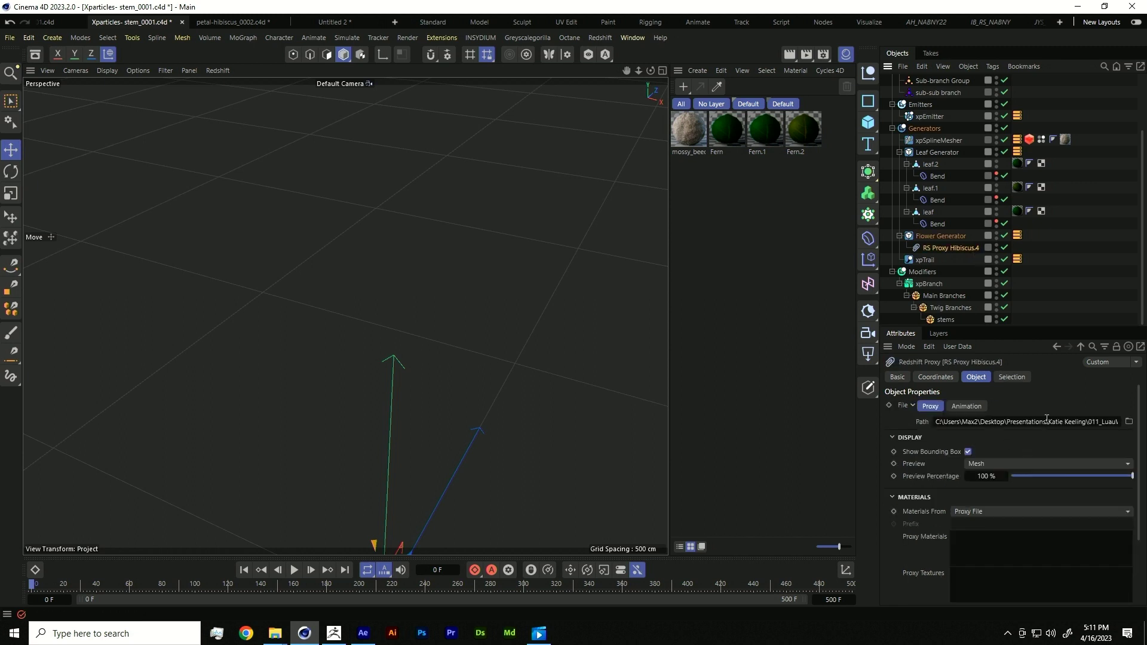
{"action": "left_click", "coordinate": [950, 421]}
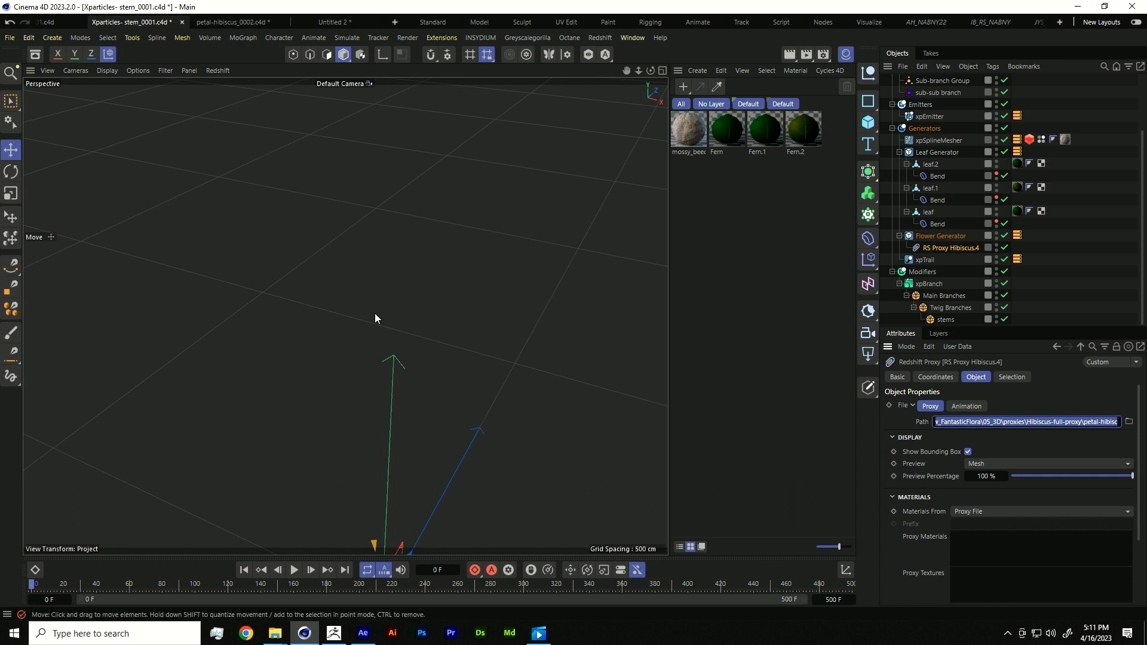
{"action": "left_click_drag", "start_coordinate": [391, 430], "coordinate": [541, 417], "text": "alt"}
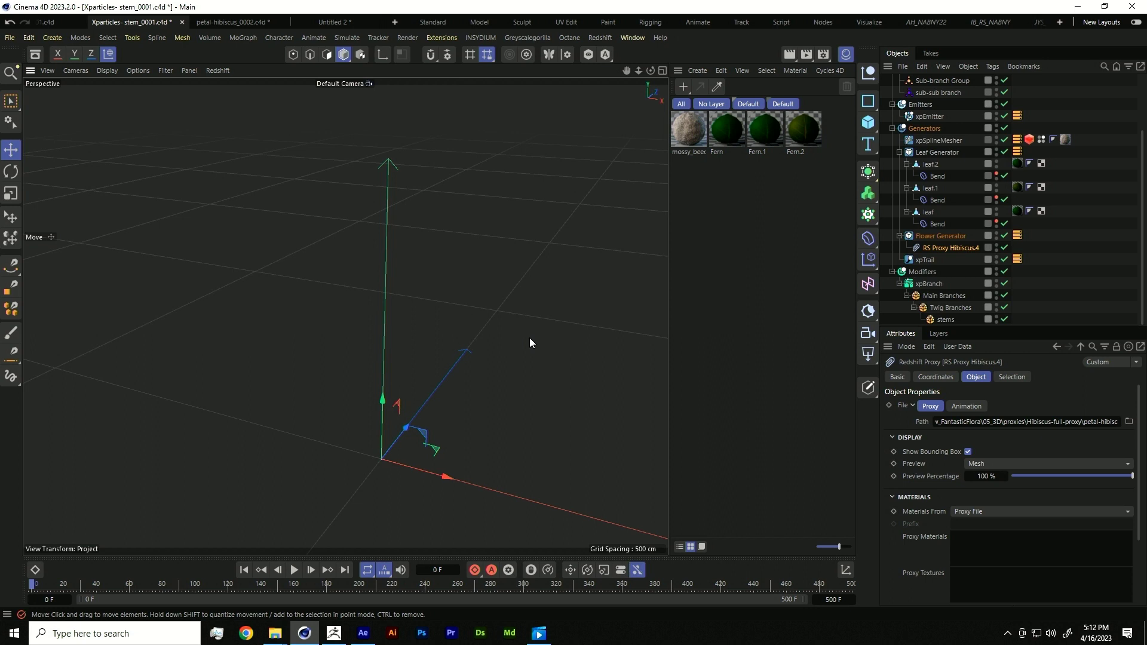
- Disable the Generators and Modifiers folders along with xpBranch, Main Branches, Twig Branches and stems, leaving xpEmitter enabled
{"action": "left_click", "coordinate": [940, 117]}
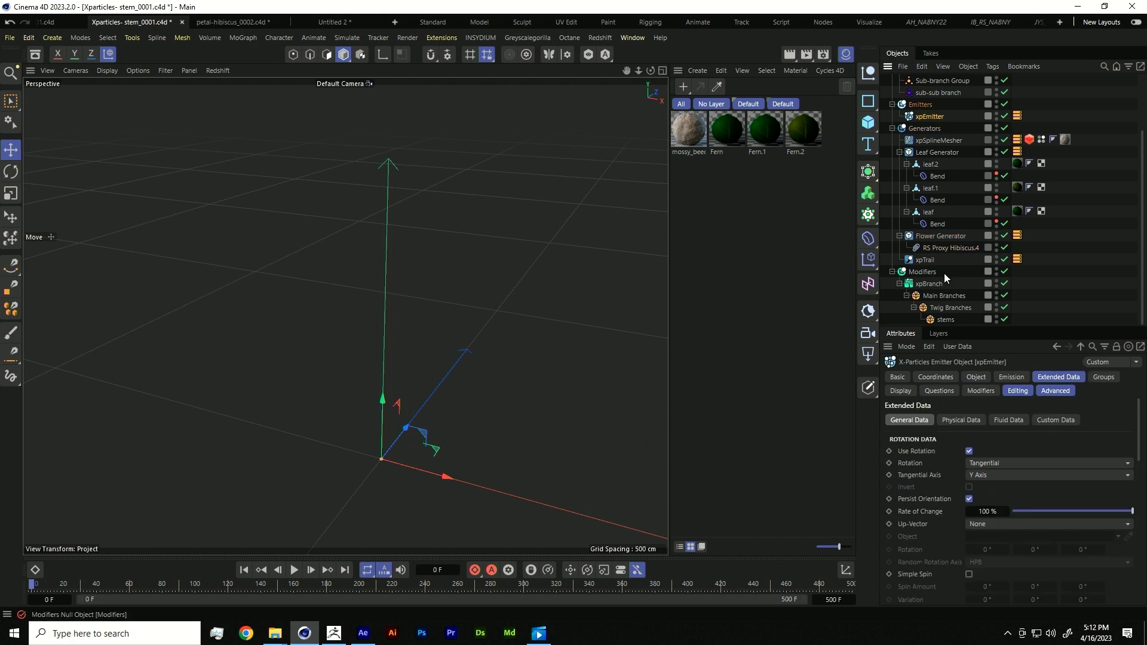
{"action": "right_click", "coordinate": [932, 165]}
{"action": "left_click", "coordinate": [727, 317]}
{"action": "left_click", "coordinate": [930, 117]}
{"action": "left_click", "coordinate": [892, 127]}
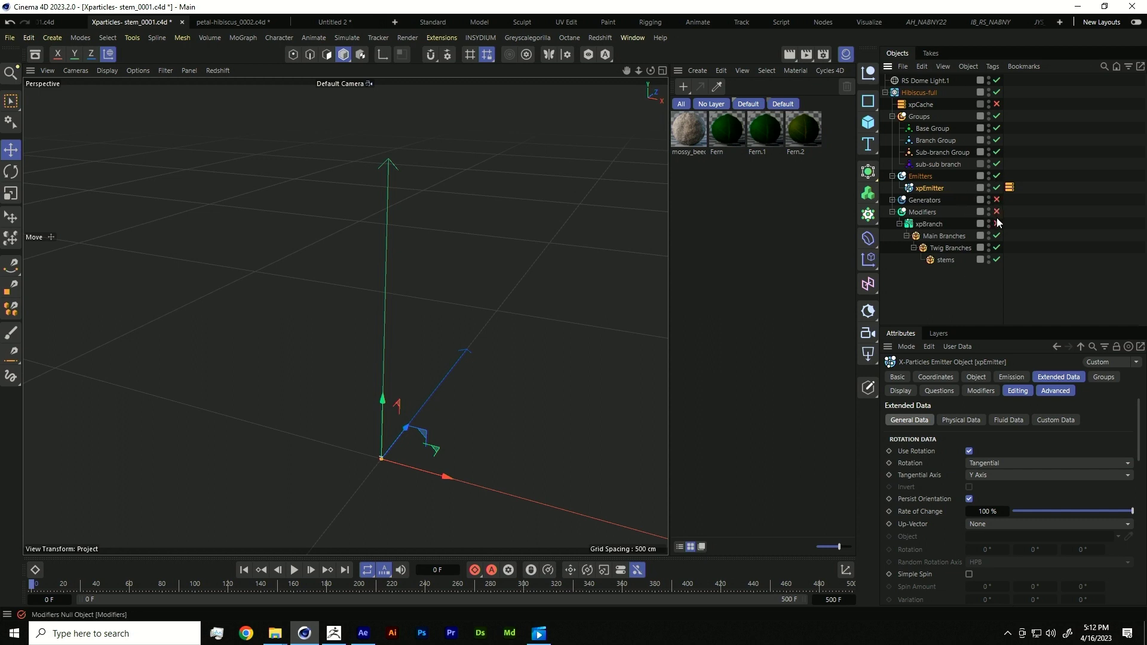
{"action": "left_click_drag", "start_coordinate": [996, 224], "coordinate": [997, 261]}
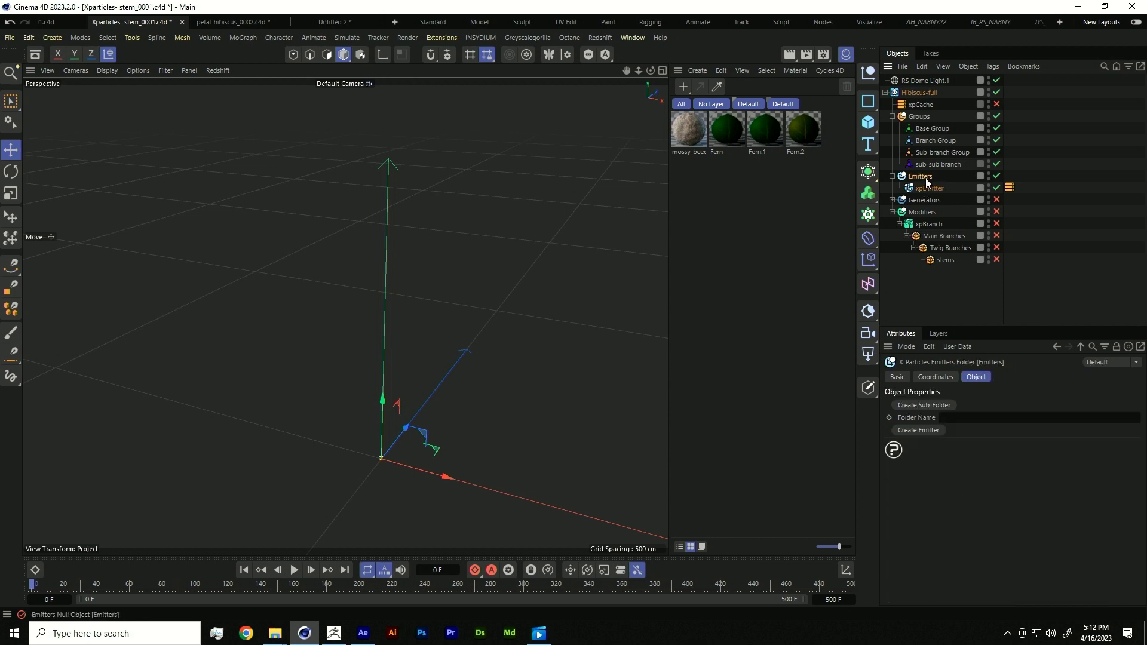
- Review the xpEmitter's object properties with more room for the attributes, and play its emission without modifiers
{"action": "left_click", "coordinate": [924, 178]}
{"action": "left_click", "coordinate": [930, 188]}
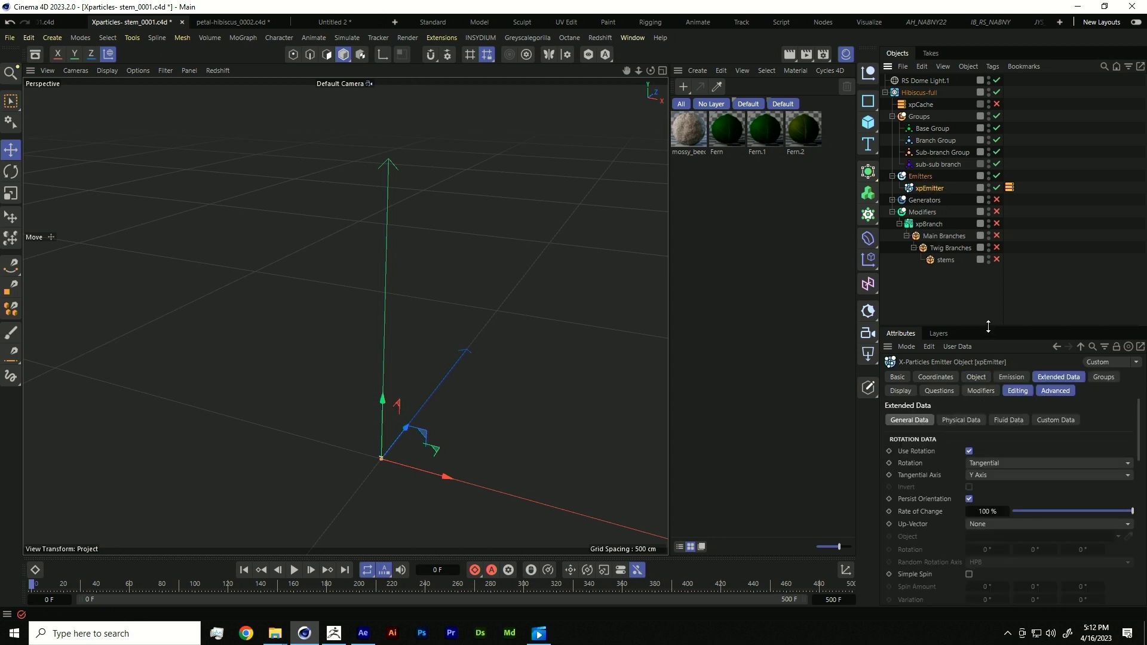
{"action": "left_click_drag", "start_coordinate": [988, 327], "coordinate": [984, 277]}
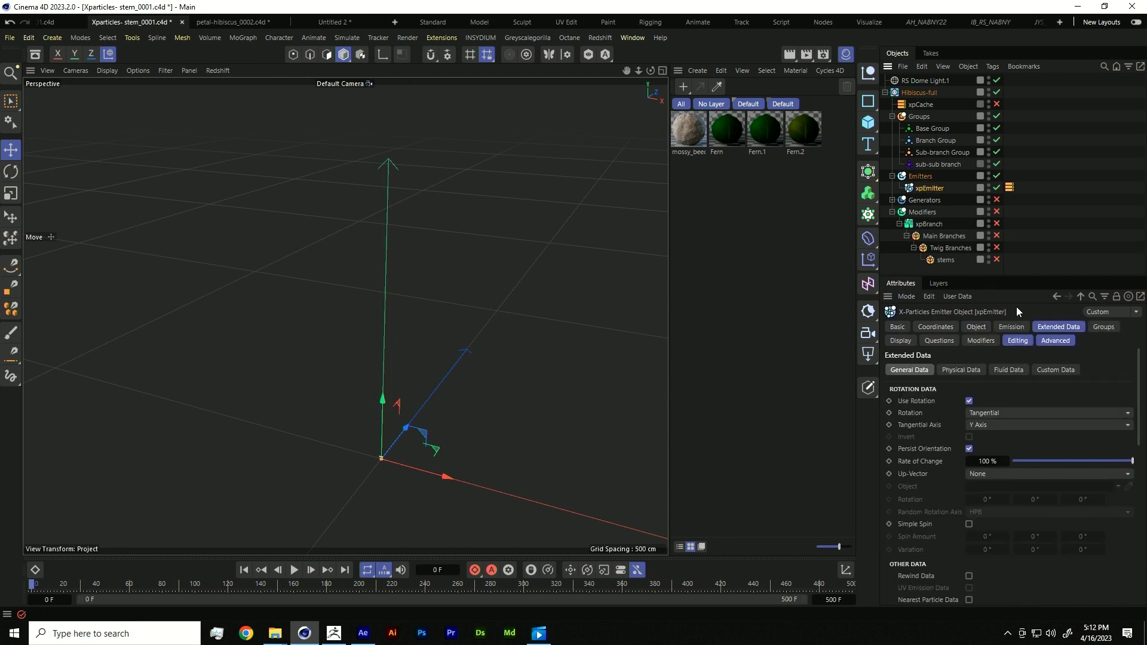
{"action": "left_click", "coordinate": [976, 327]}
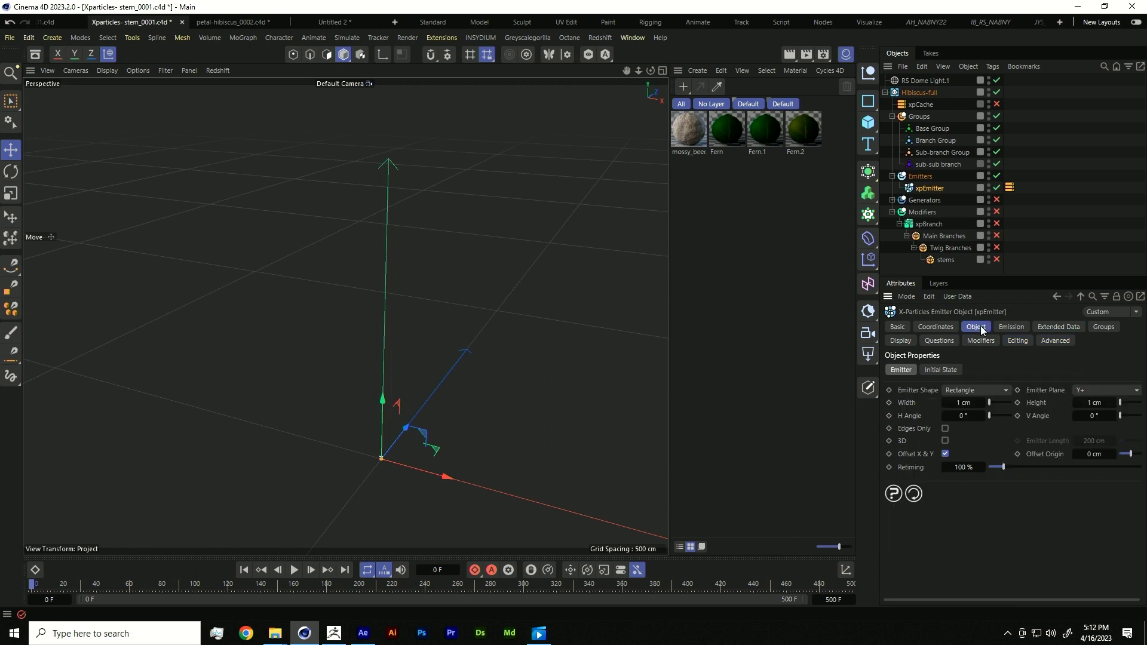
{"action": "left_click", "coordinate": [295, 569]}
{"action": "left_click", "coordinate": [294, 571]}
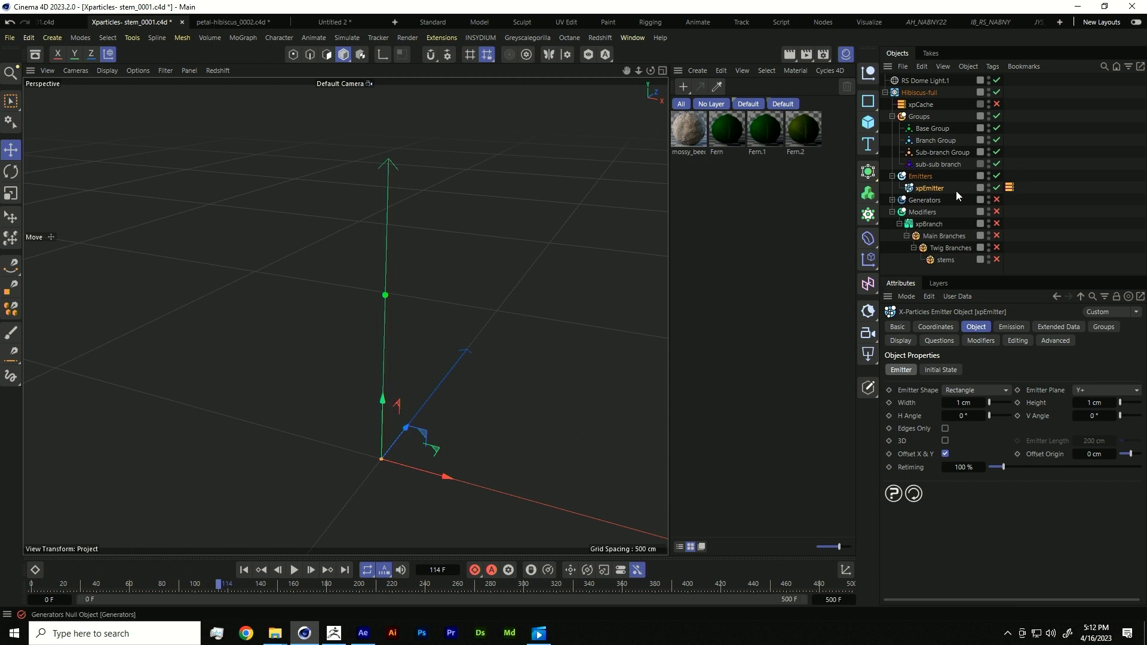
- Enable the xpBranch modifier while keeping its Main Branches, Twig Branches and stems sub-branches disabled
{"action": "left_click", "coordinate": [923, 212]}
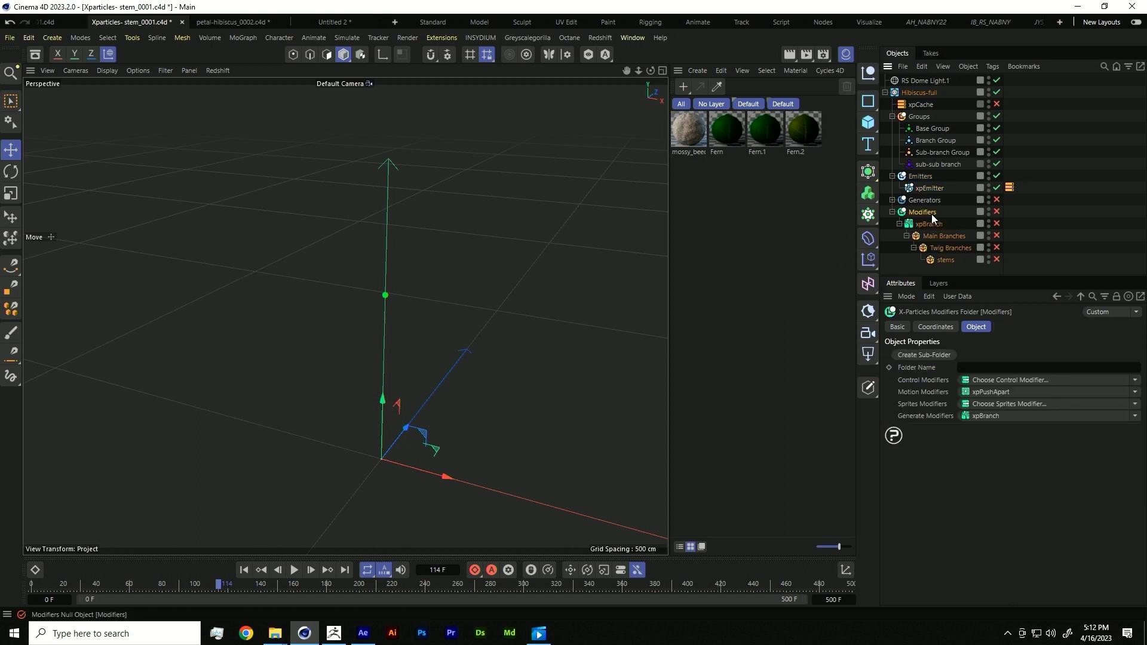
{"action": "left_click", "coordinate": [936, 225]}
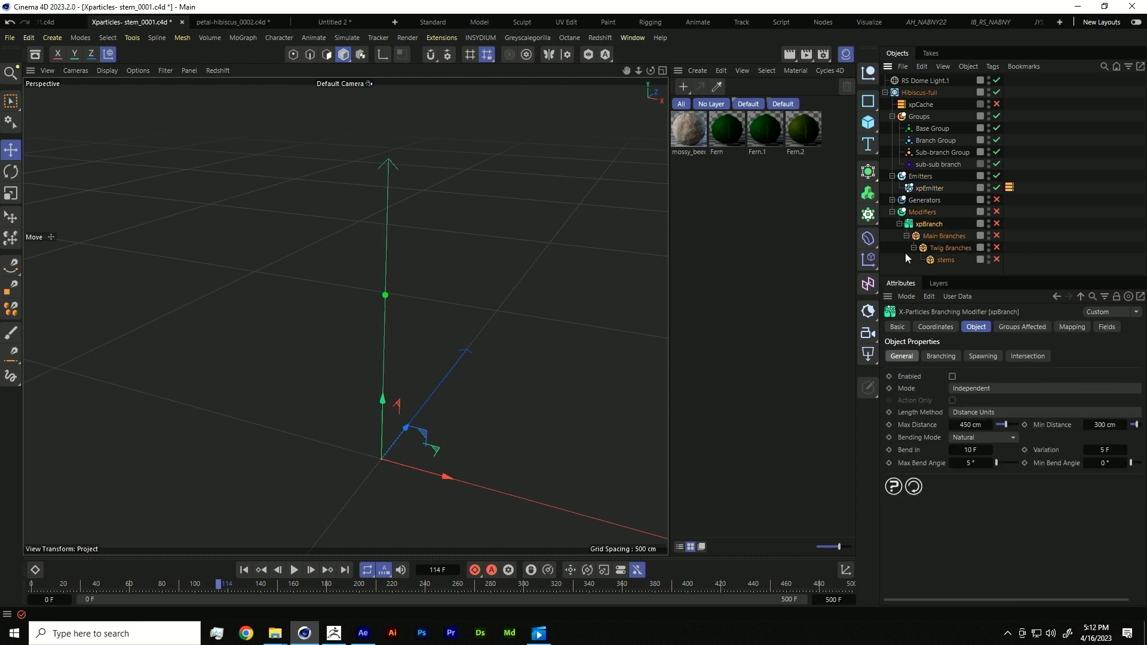
{"action": "left_click", "coordinate": [997, 224]}
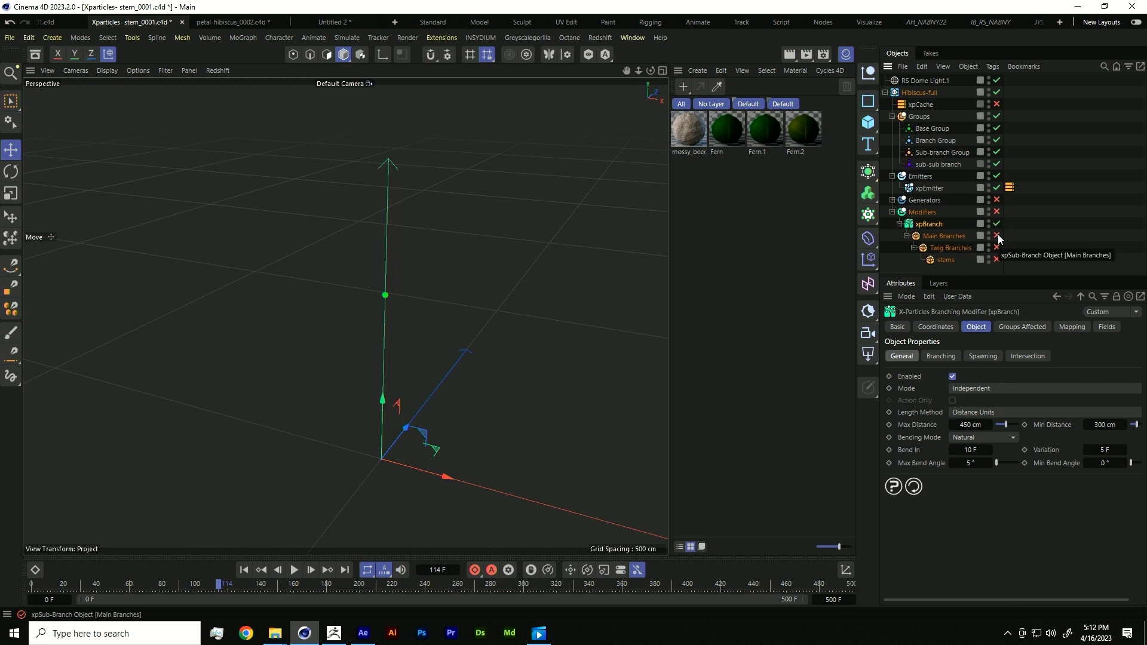
{"action": "left_click", "coordinate": [997, 236]}
{"action": "left_click", "coordinate": [996, 248]}
{"action": "left_click", "coordinate": [996, 260]}
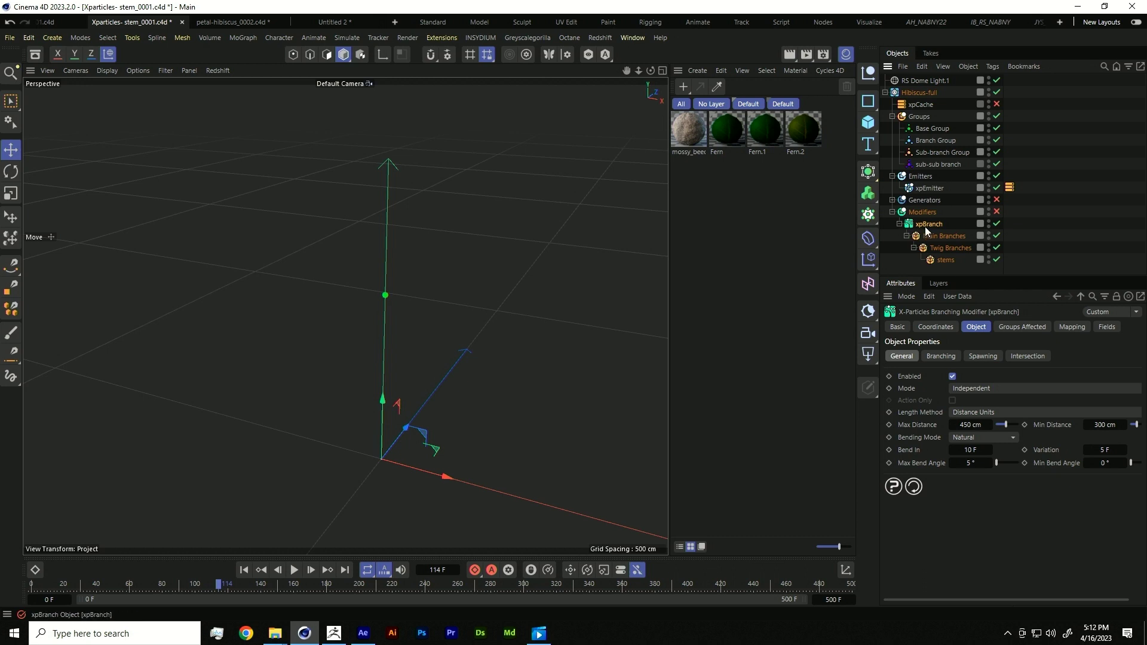
{"action": "left_click", "coordinate": [996, 235], "text": "ctrl"}
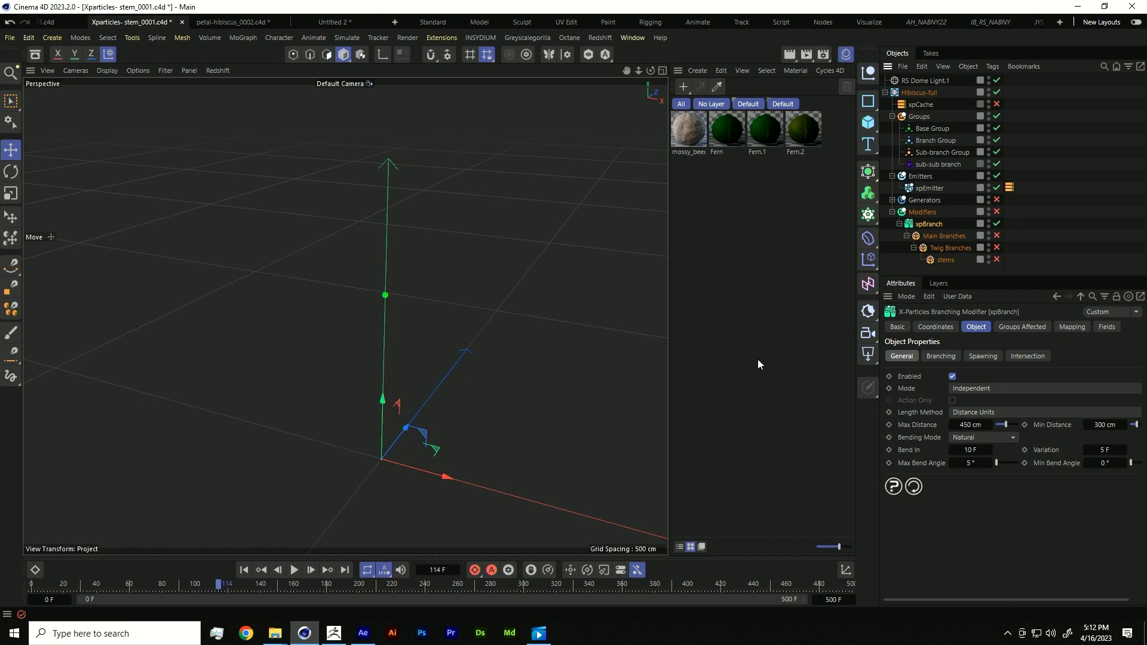
- Play the simulation from frame 0 and follow the particle's path under the xpBranch modifier
{"action": "left_click", "coordinate": [244, 570]}
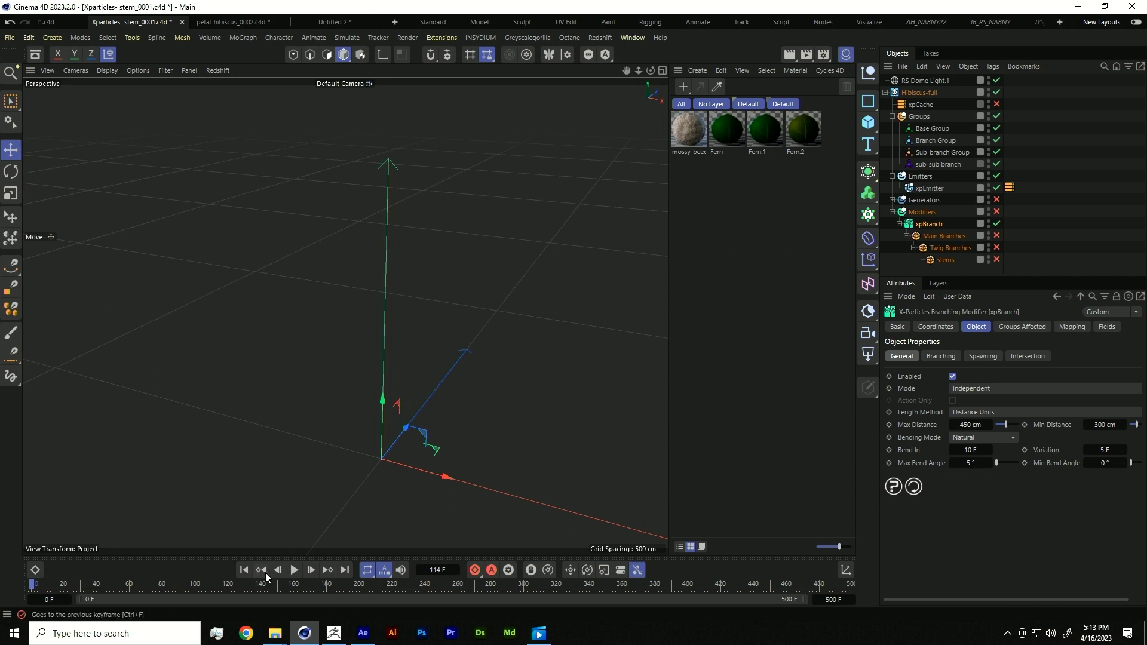
{"action": "left_click", "coordinate": [292, 570]}
{"action": "scroll", "coordinate": [363, 430], "scroll_direction": "up", "scroll_amount": 5}
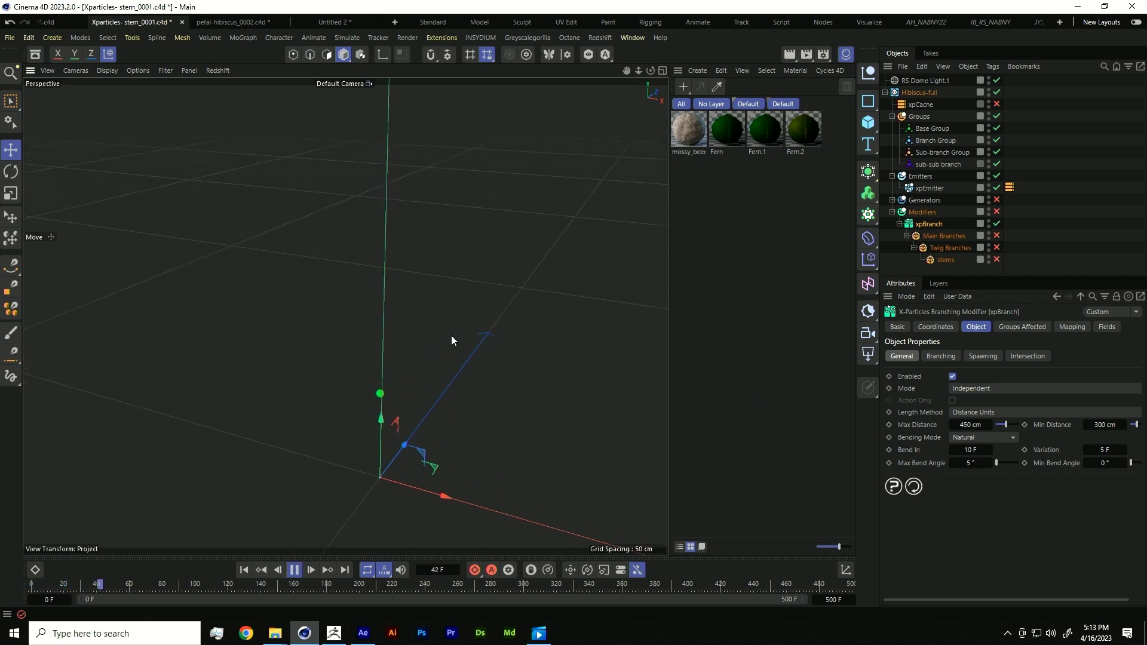
{"action": "left_click_drag", "start_coordinate": [429, 414], "coordinate": [489, 345], "text": "alt"}
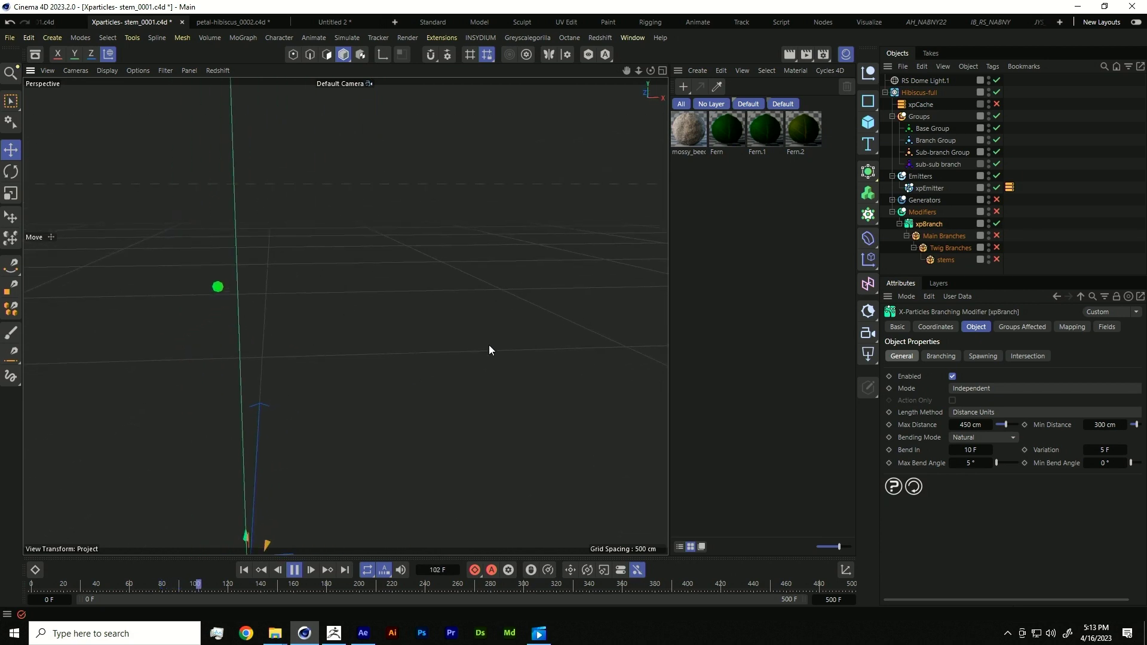
{"action": "left_click", "coordinate": [294, 569]}
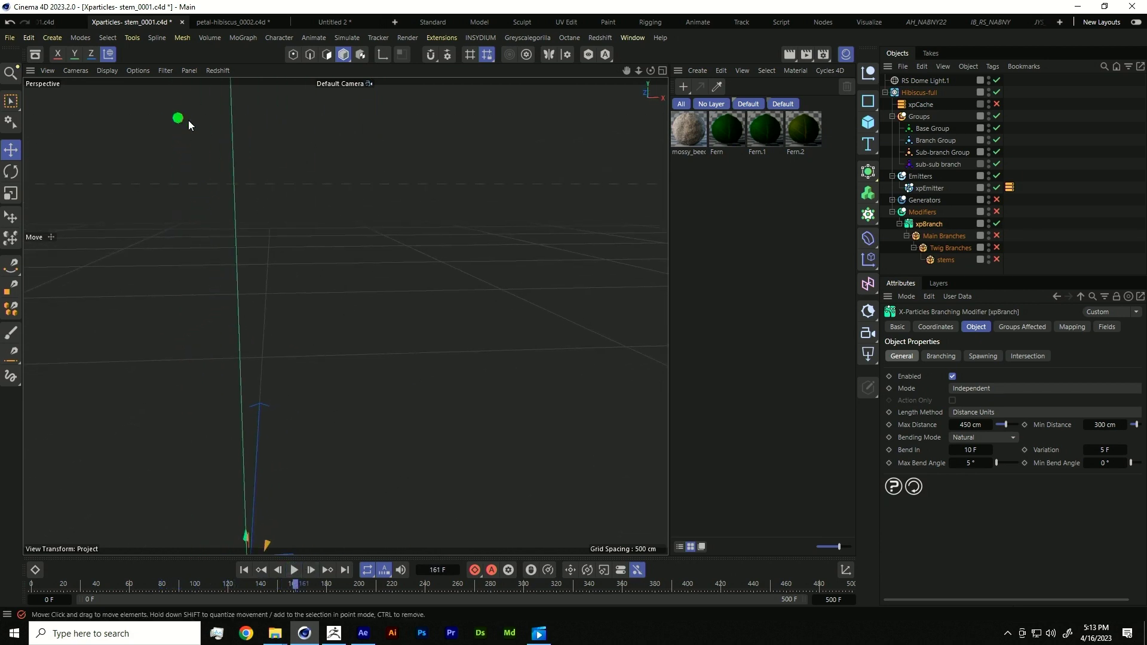
- Enable the xpTrail generator and play the simulation from frame 0 to watch the trail from several angles
{"action": "left_click", "coordinate": [892, 200]}
{"action": "scroll", "coordinate": [947, 226], "scroll_direction": "down", "scroll_amount": 2}
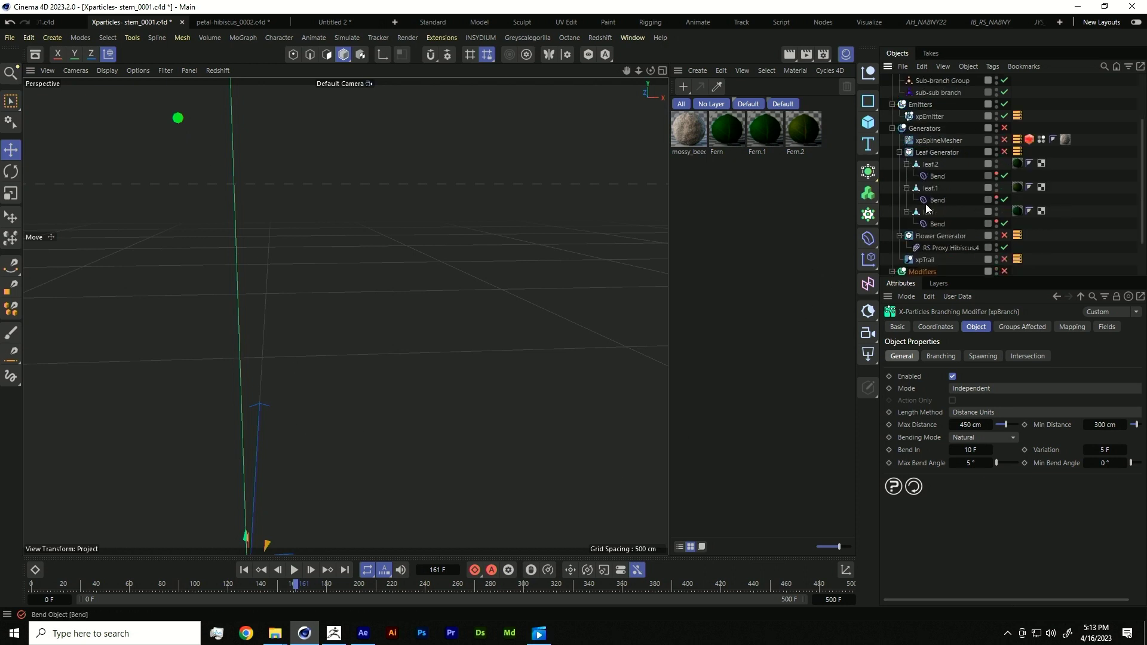
{"action": "left_click", "coordinate": [243, 570]}
{"action": "left_click", "coordinate": [295, 571]}
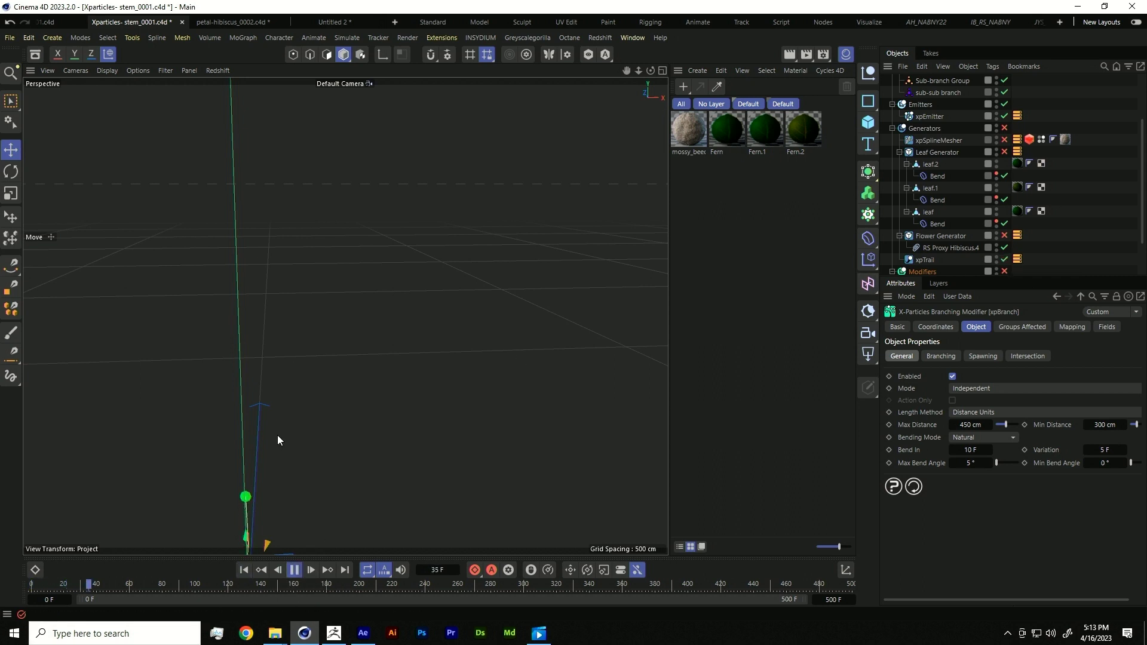
{"action": "left_click_drag", "start_coordinate": [312, 464], "coordinate": [224, 467], "text": "alt"}
{"action": "middle_click_drag", "start_coordinate": [306, 385], "coordinate": [217, 339], "text": "alt"}
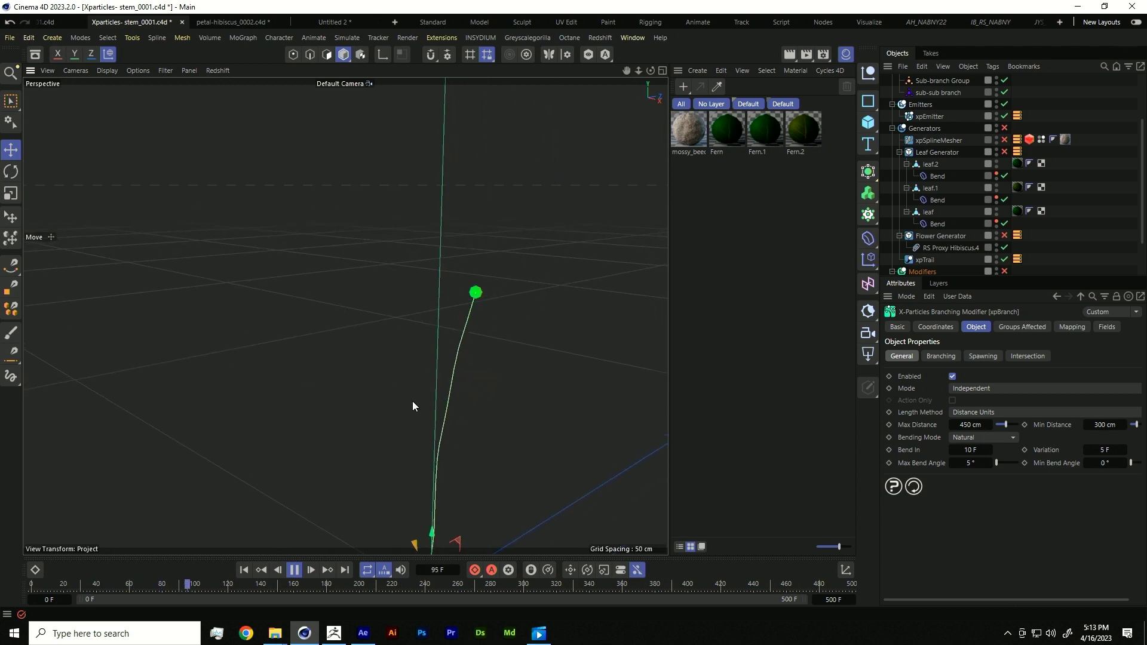
{"action": "middle_click_drag", "start_coordinate": [413, 400], "coordinate": [377, 400], "text": "alt"}
{"action": "left_click_drag", "start_coordinate": [378, 399], "coordinate": [466, 542], "text": "alt"}
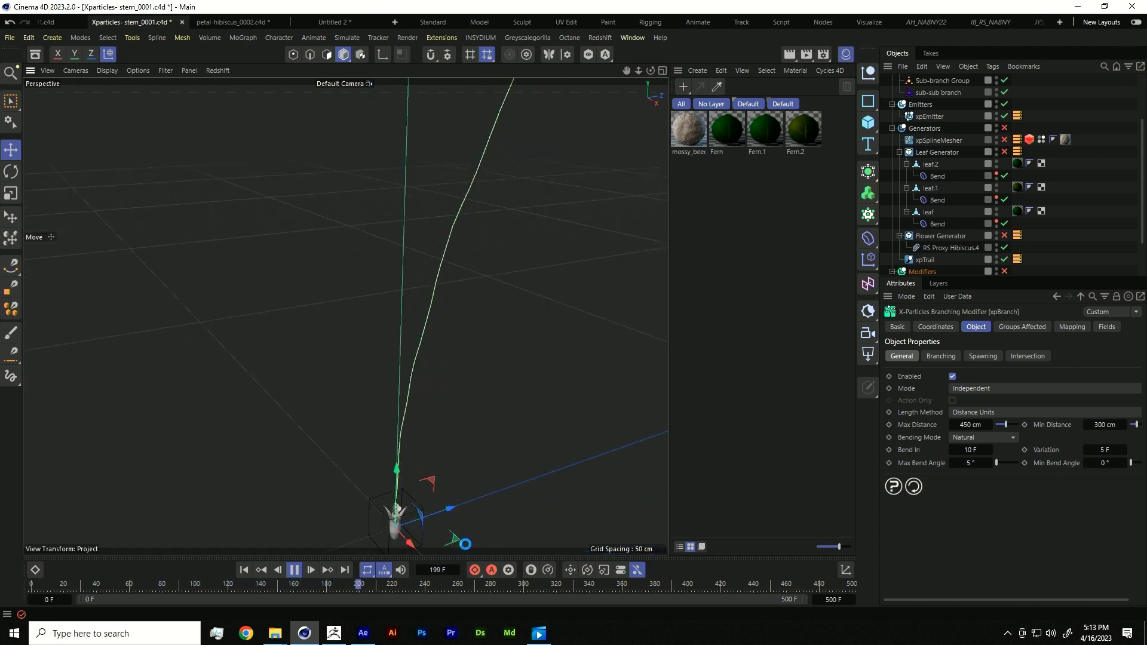
{"action": "right_click_drag", "start_coordinate": [485, 381], "coordinate": [437, 417], "text": "alt"}
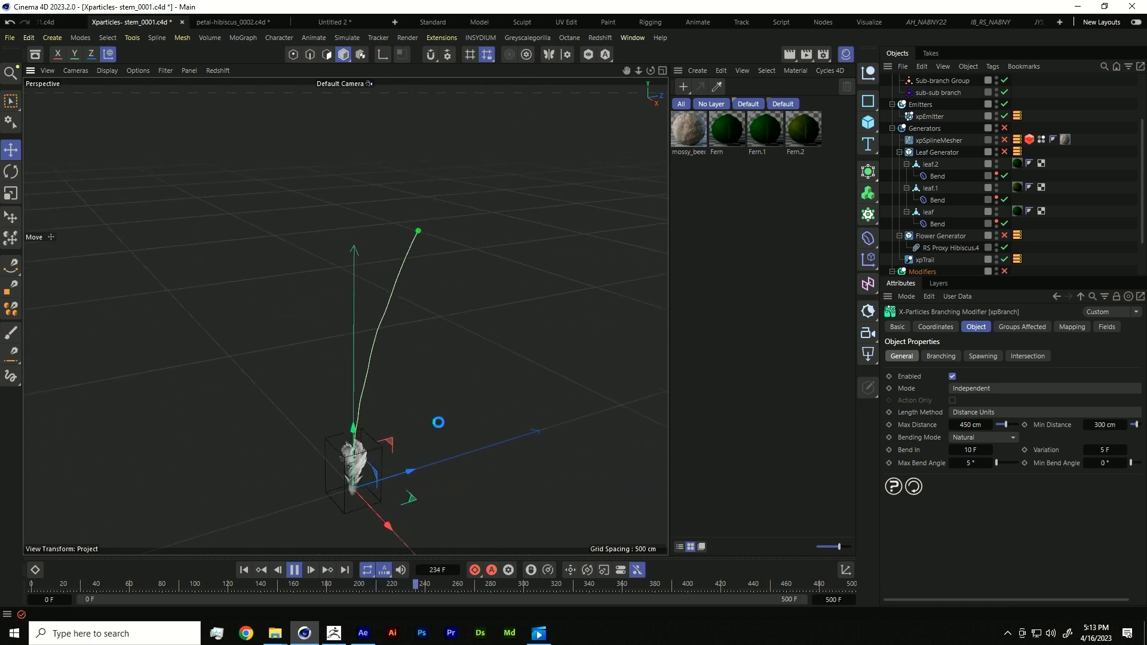
{"action": "key", "text": "F8"}
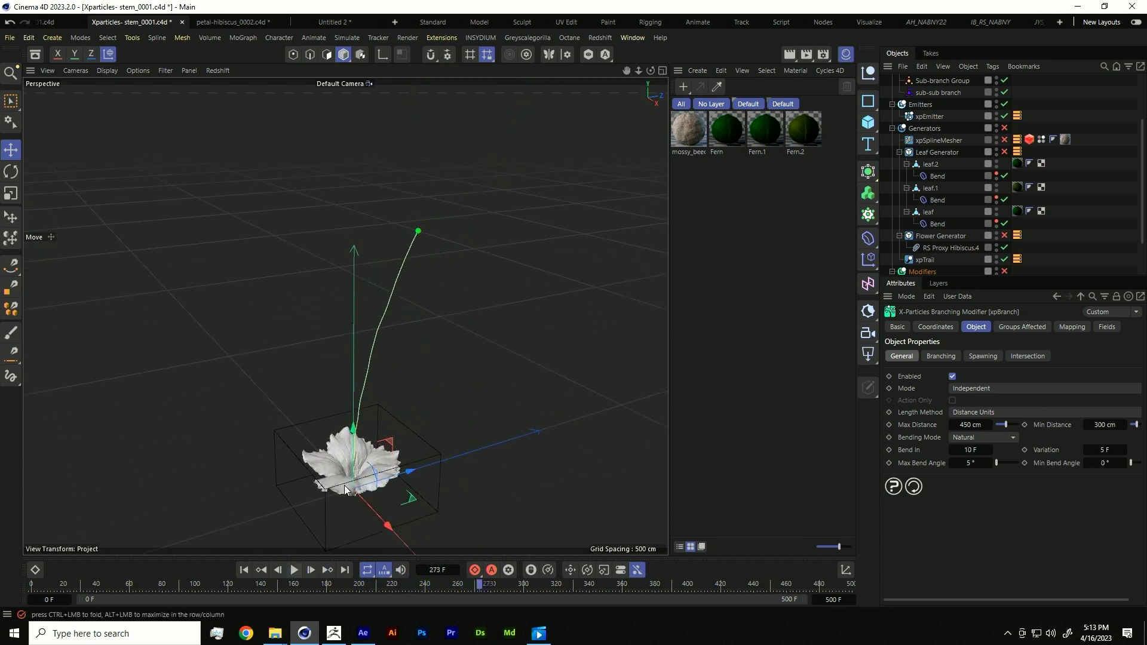
- Review the xpBranch modifier's Branching settings with more room for the attributes
{"action": "scroll", "coordinate": [1027, 217], "scroll_direction": "down", "scroll_amount": 3}
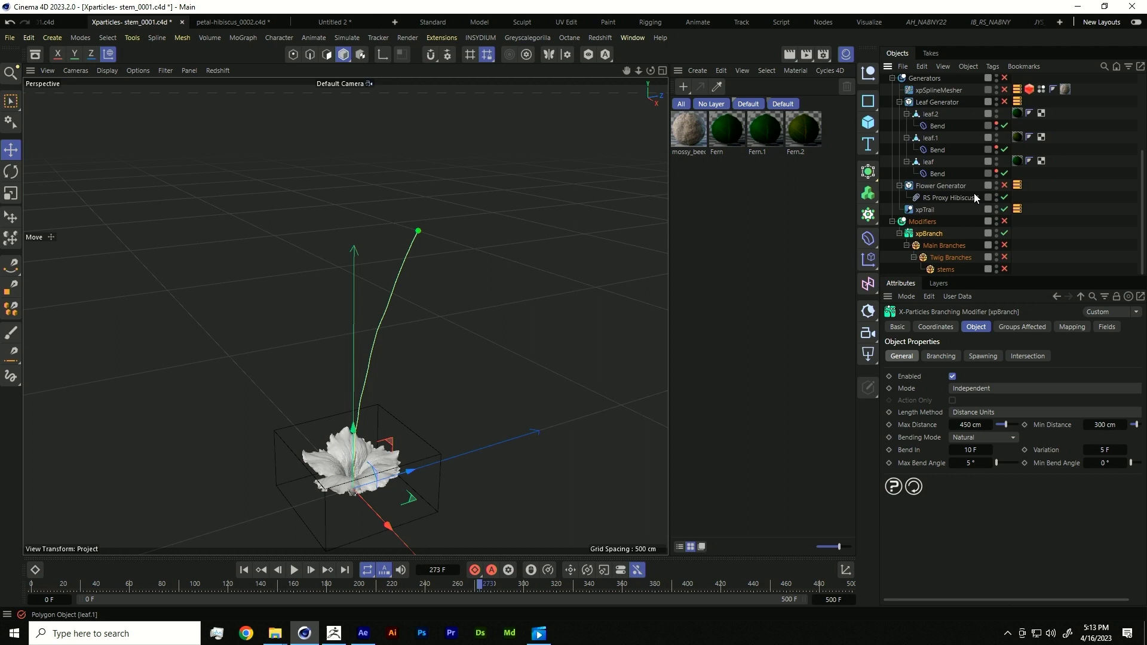
{"action": "left_click", "coordinate": [941, 357]}
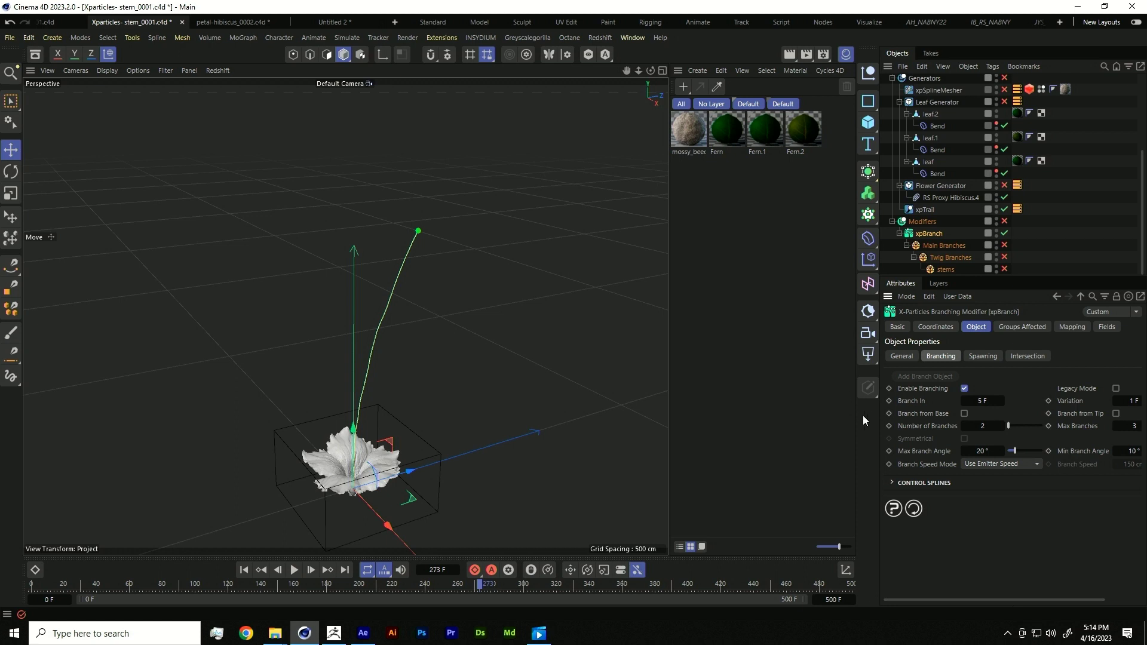
{"action": "left_click_drag", "start_coordinate": [856, 427], "coordinate": [806, 421]}
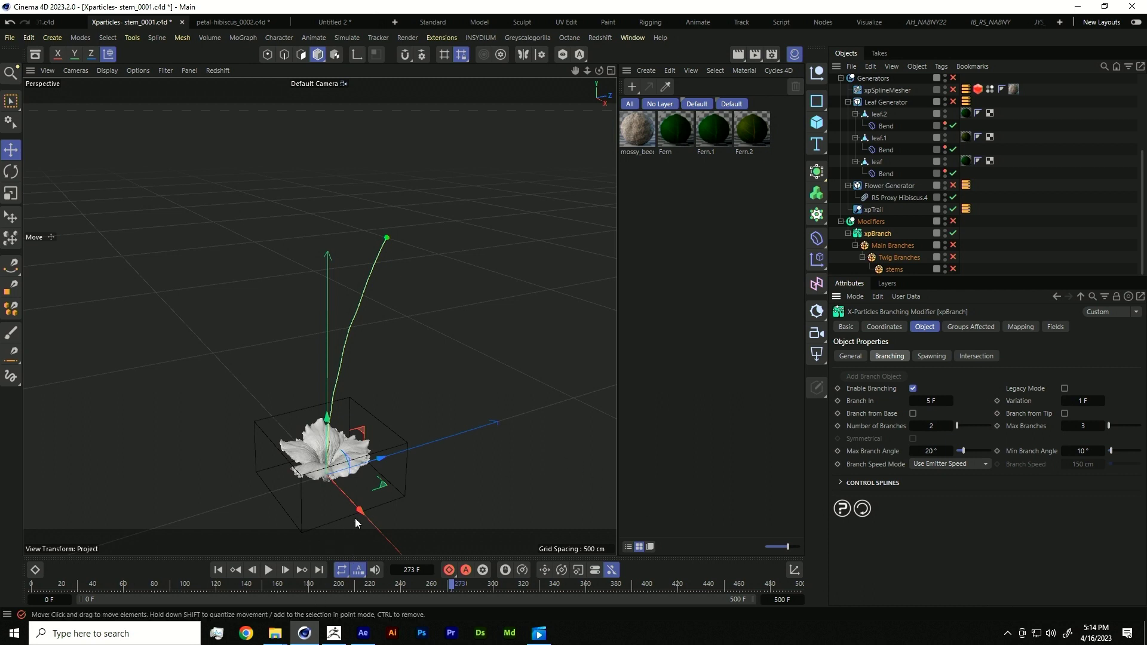
- Replay the simulation from frame 0 with the xpBranch sub-branches still disabled
{"action": "left_click", "coordinate": [218, 570]}
{"action": "left_click", "coordinate": [268, 570]}
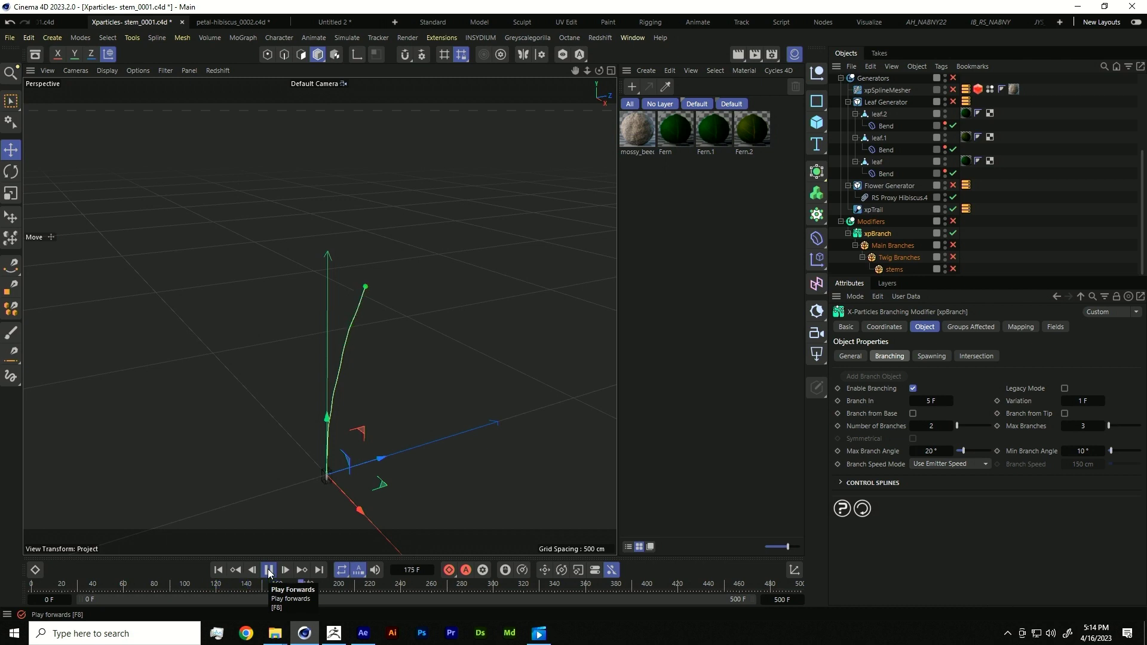
{"action": "left_click", "coordinate": [268, 571]}
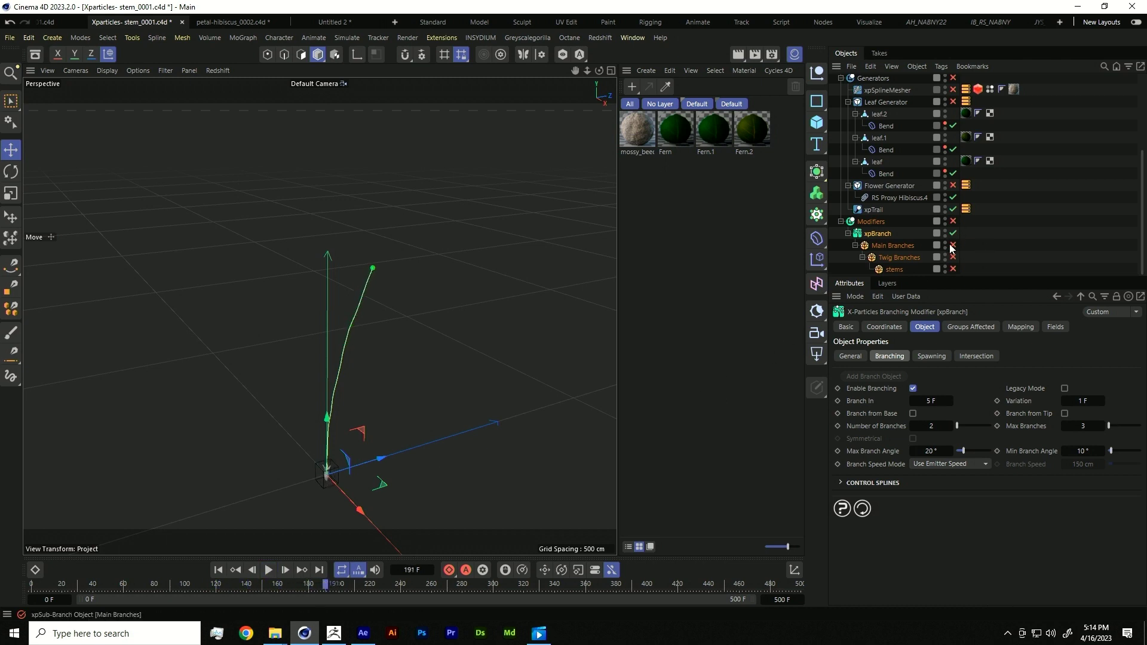
- Enable the Main Branches sub-branch object and play the simulation from frame 0
{"action": "left_click", "coordinate": [218, 569]}
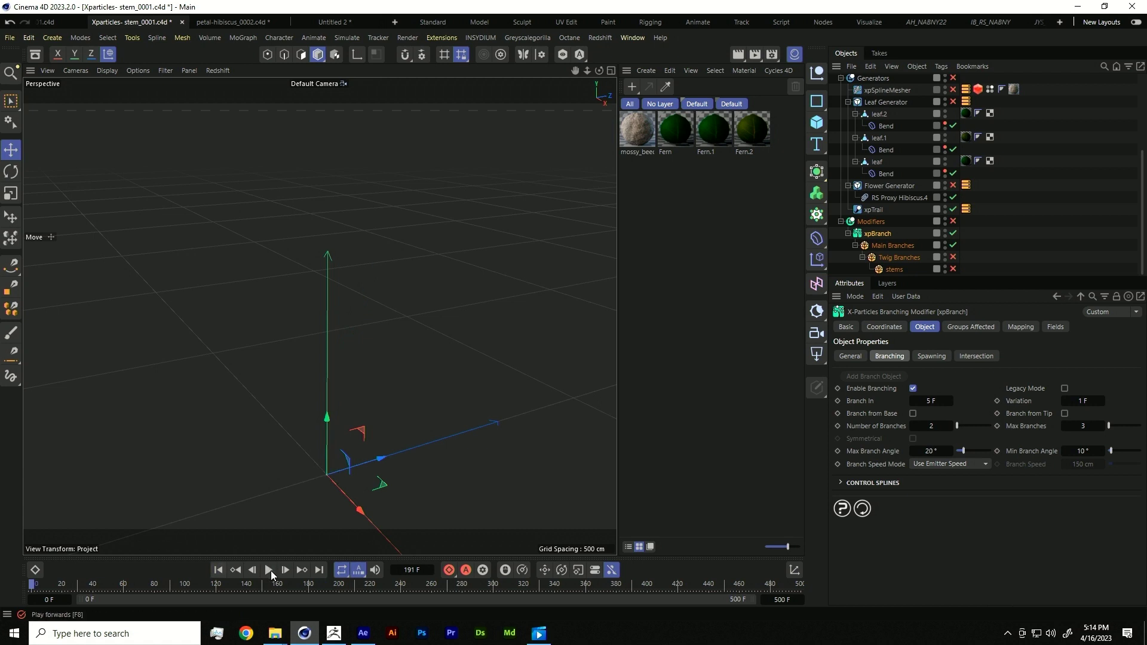
{"action": "left_click", "coordinate": [269, 570]}
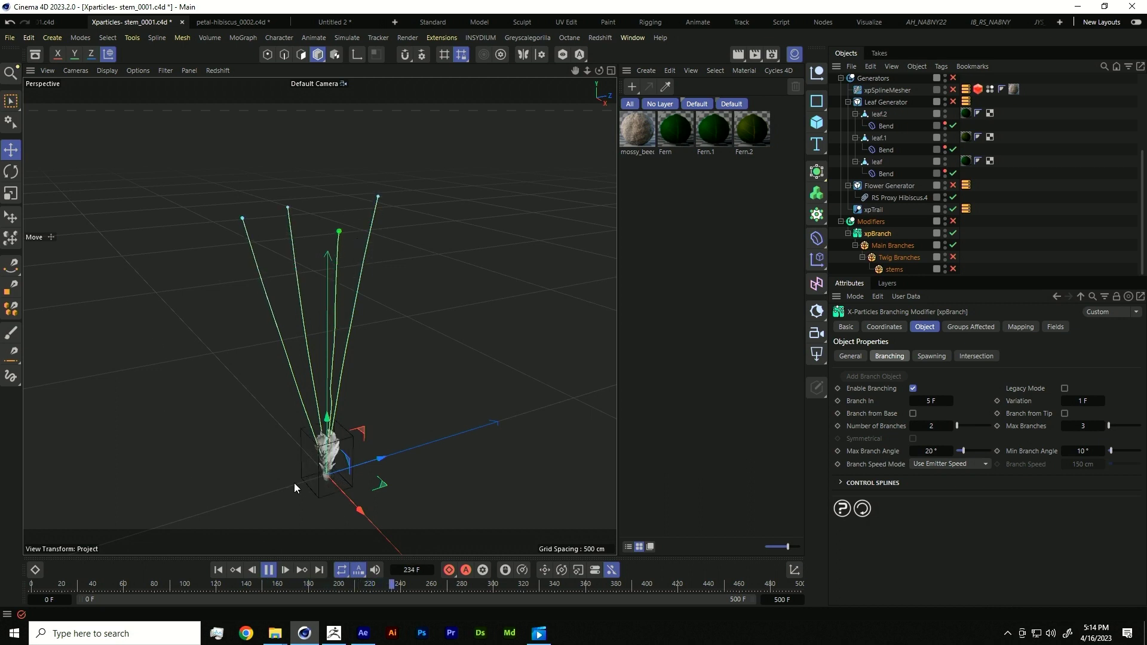
{"action": "left_click", "coordinate": [268, 570]}
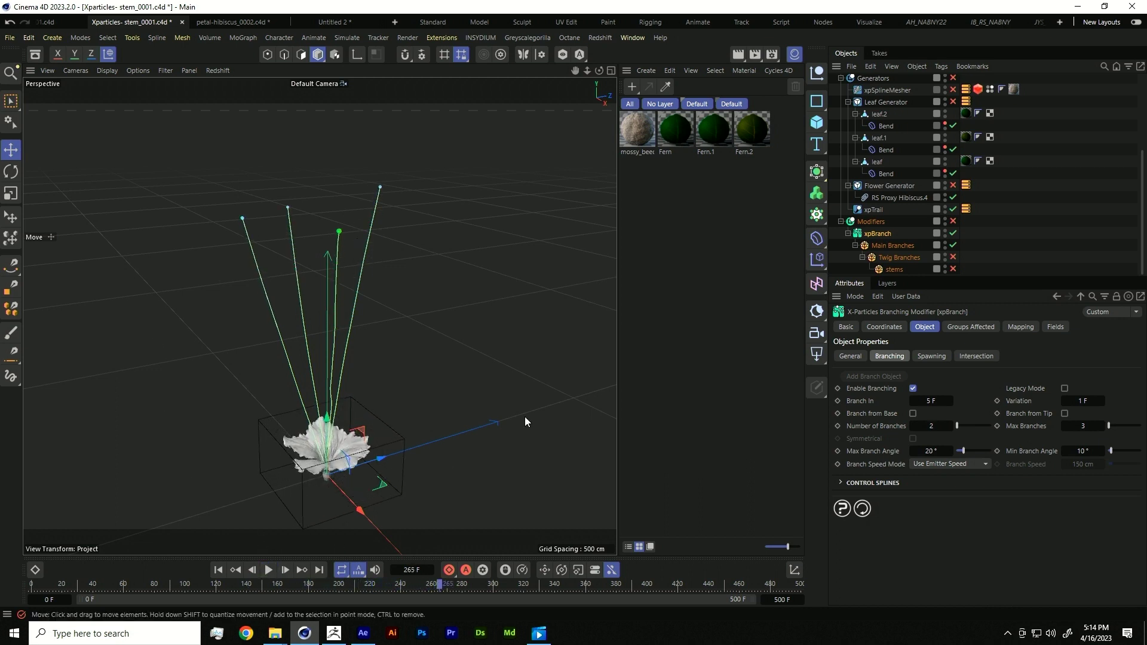
- Review the Main Branches and Twig Branches settings, and enable the Twig Branches and stems sub-branch objects
{"action": "left_click", "coordinate": [890, 245]}
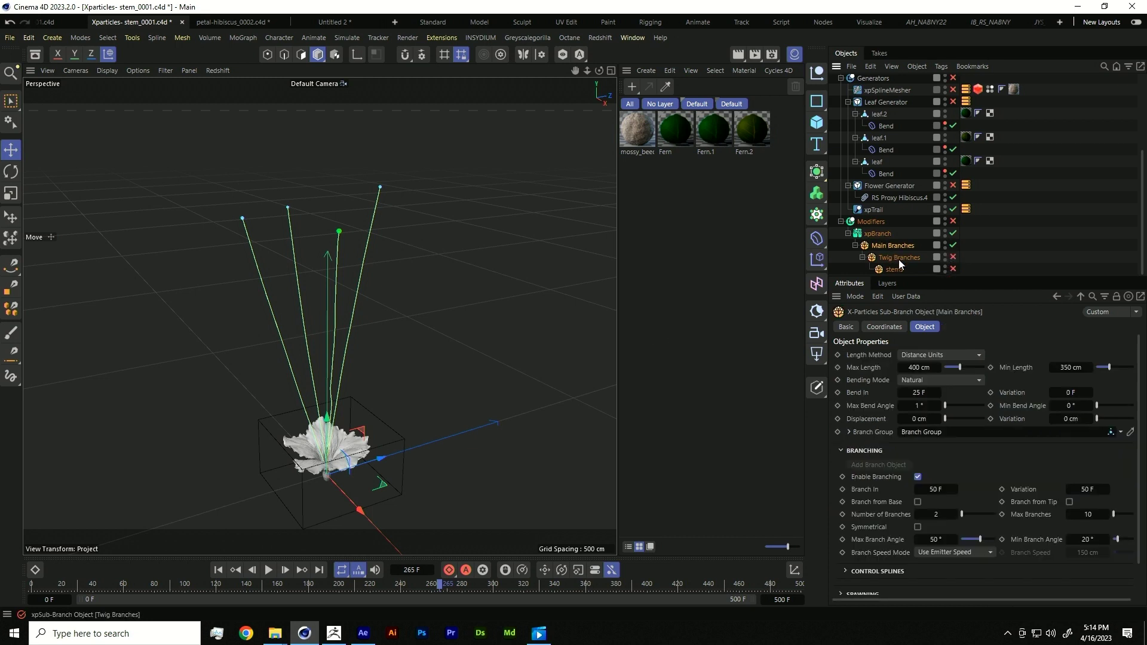
{"action": "left_click", "coordinate": [898, 260]}
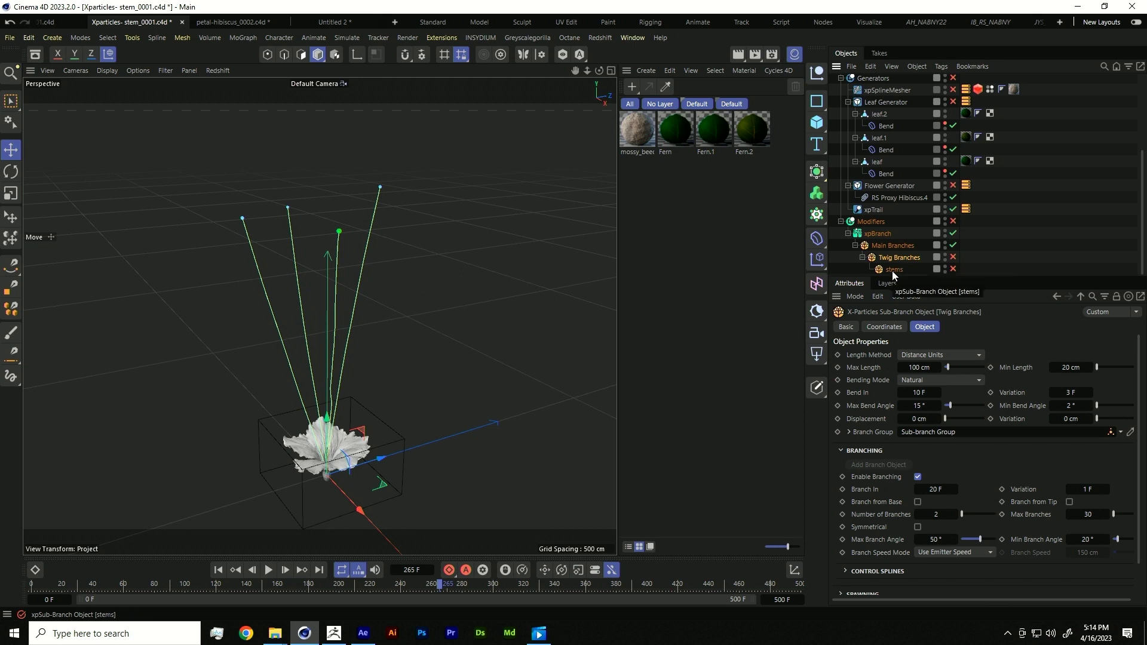
{"action": "left_click", "coordinate": [953, 257]}
{"action": "left_click", "coordinate": [953, 269]}
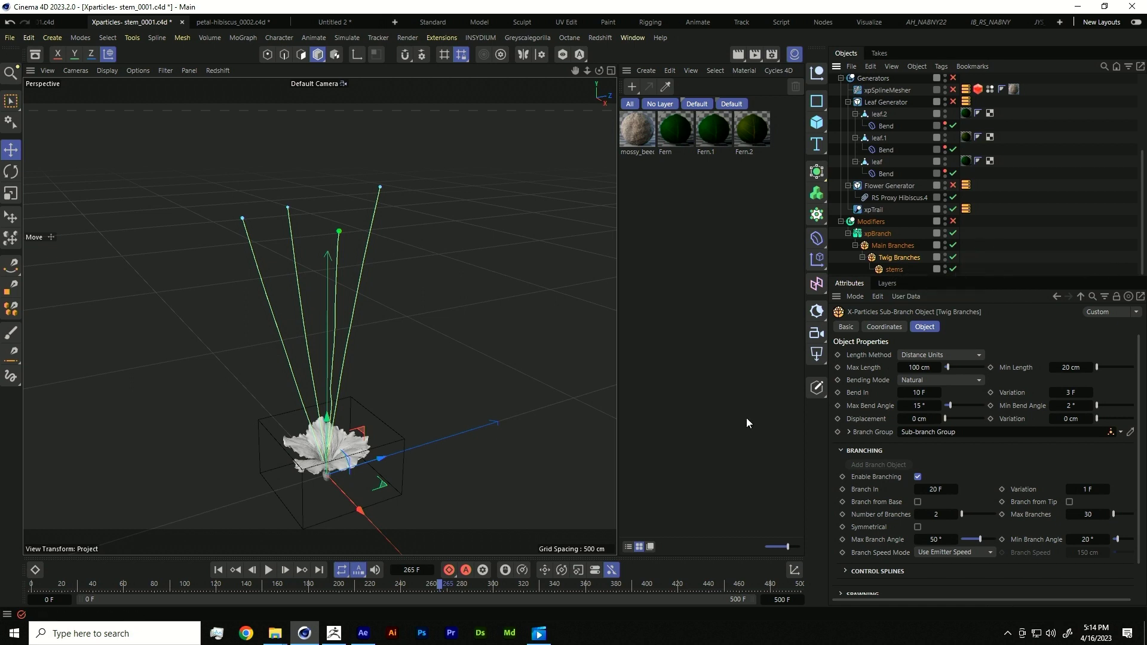
- Play the simulation from frame 0 with all three sub-branch levels enabled and stop it once the plant has branched
{"action": "left_click", "coordinate": [219, 570]}
{"action": "left_click", "coordinate": [269, 570]}
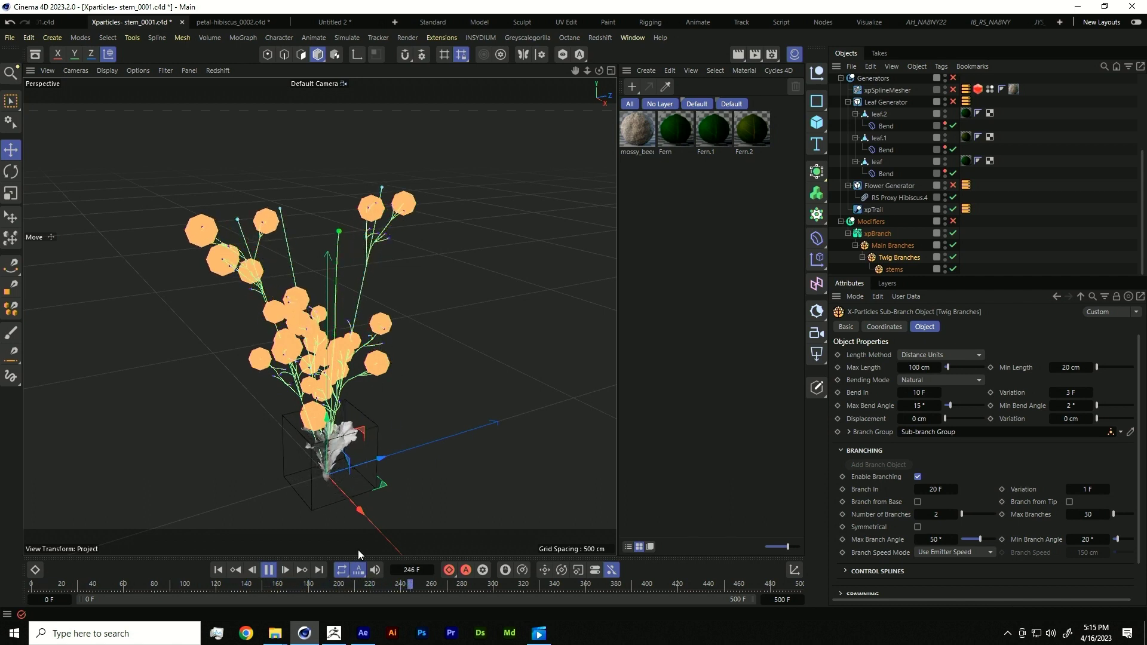
{"action": "left_click", "coordinate": [268, 570]}
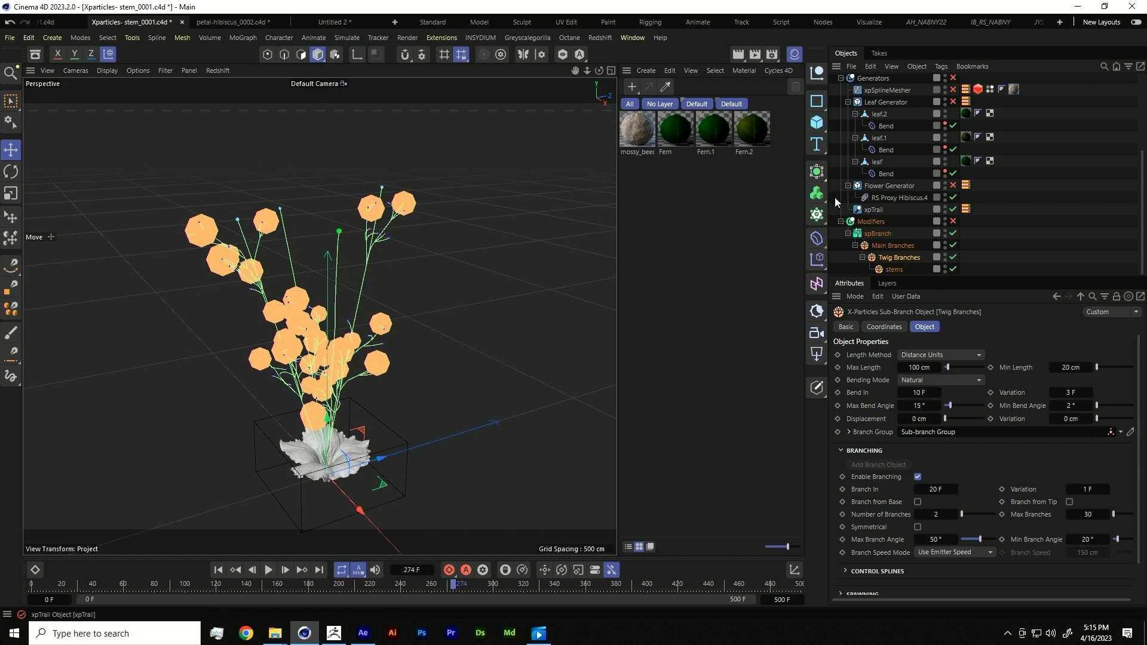
- Review the particle groups from Base Group to sub-sub branch and their display settings
{"action": "scroll", "coordinate": [909, 165], "scroll_direction": "up", "scroll_amount": 5}
{"action": "left_click", "coordinate": [884, 139]}
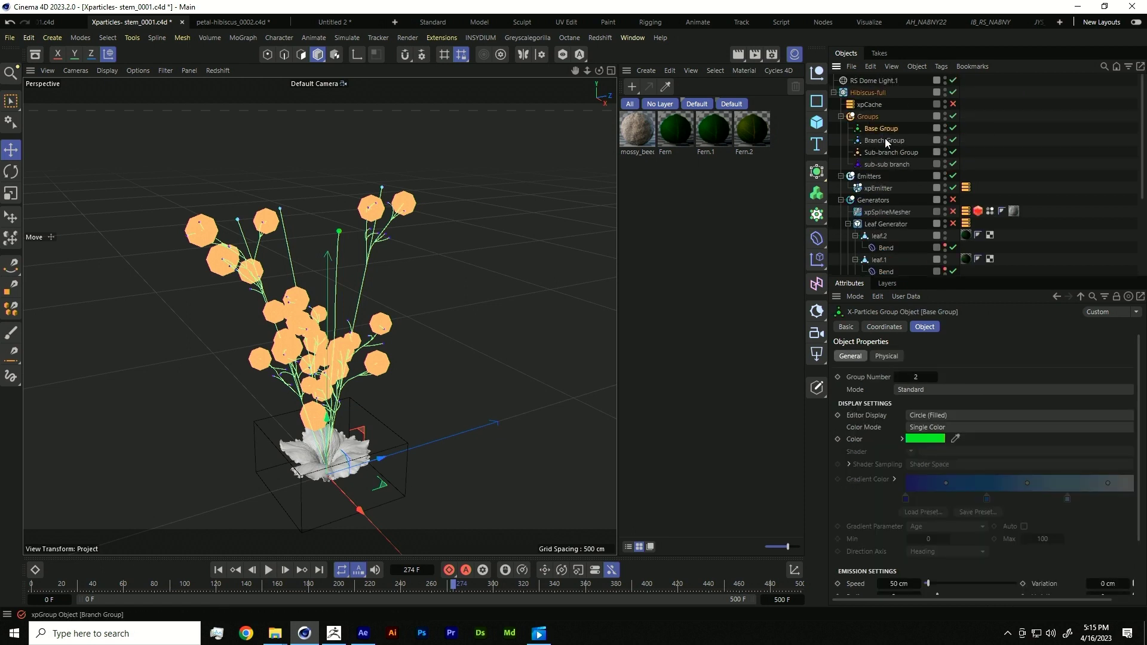
{"action": "left_click", "coordinate": [894, 153]}
{"action": "left_click", "coordinate": [901, 164]}
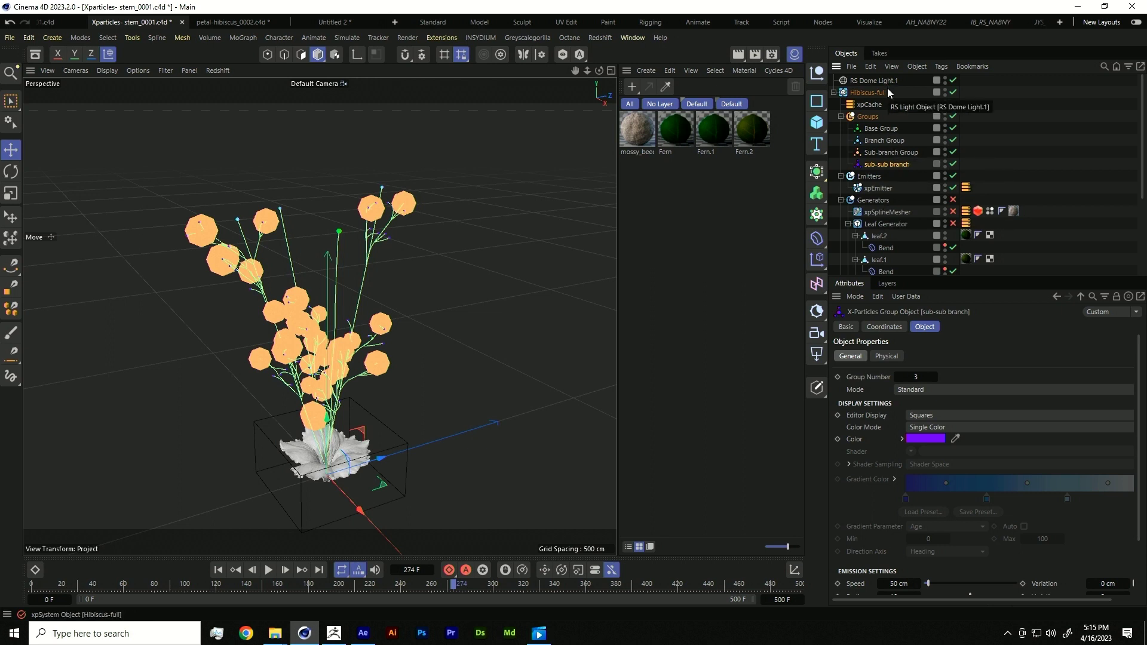
- Inspect the RS Proxy Hibiscus.4 object and check which particle groups the Flower Generator and Leaf Generator affect
{"action": "scroll", "coordinate": [890, 217], "scroll_direction": "down", "scroll_amount": 2}
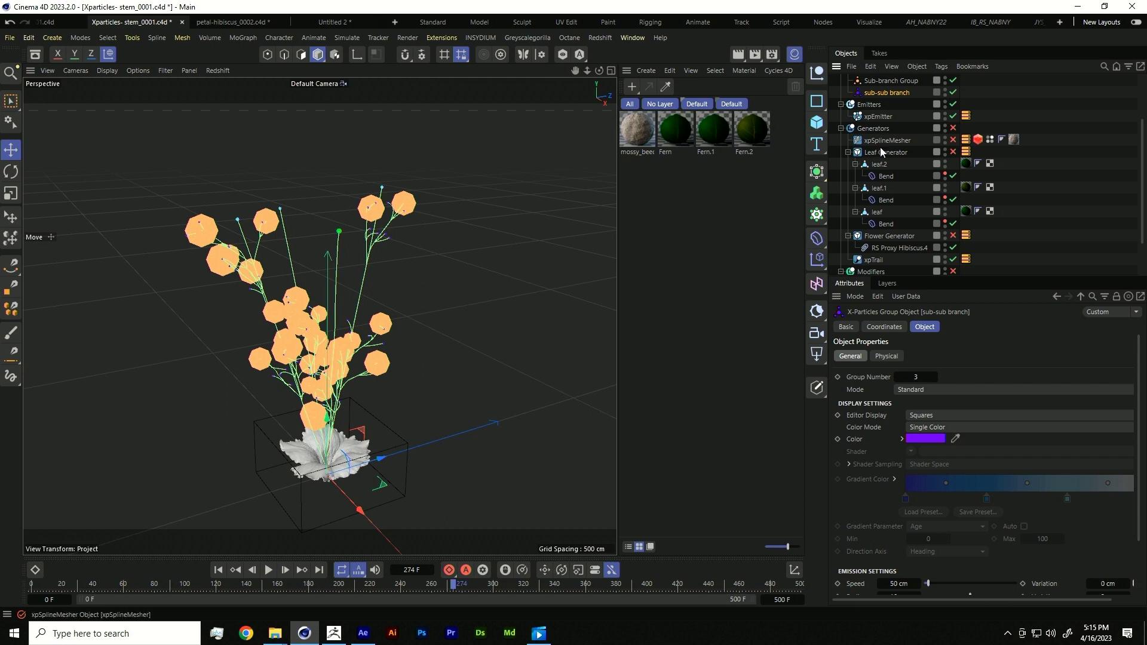
{"action": "left_click", "coordinate": [882, 249]}
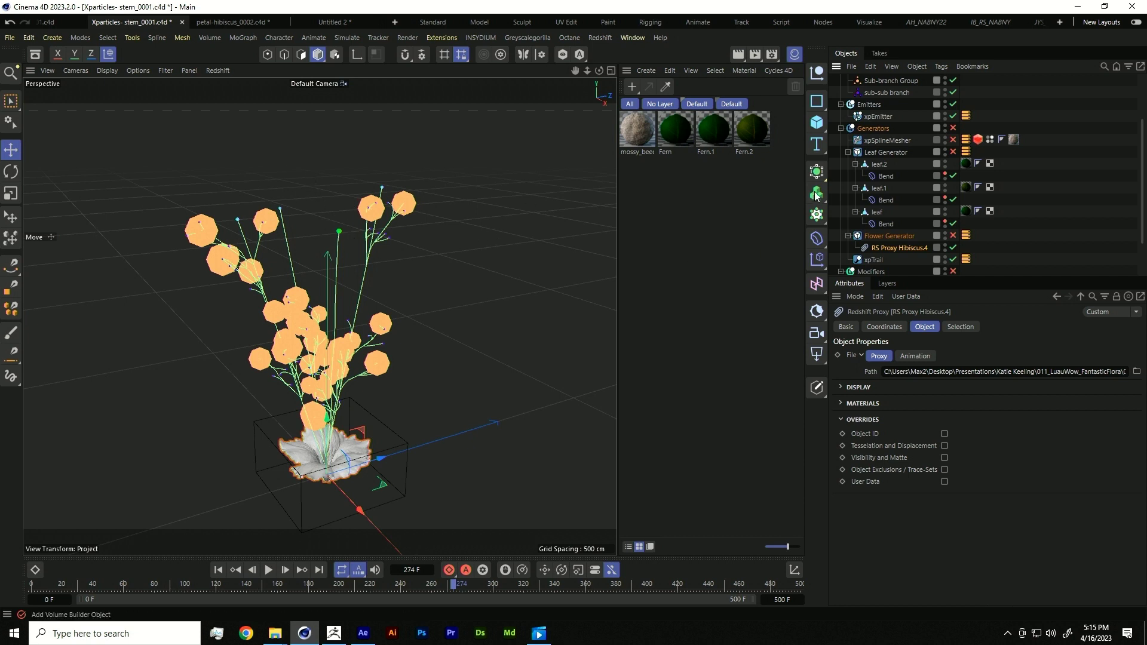
{"action": "left_click", "coordinate": [900, 235]}
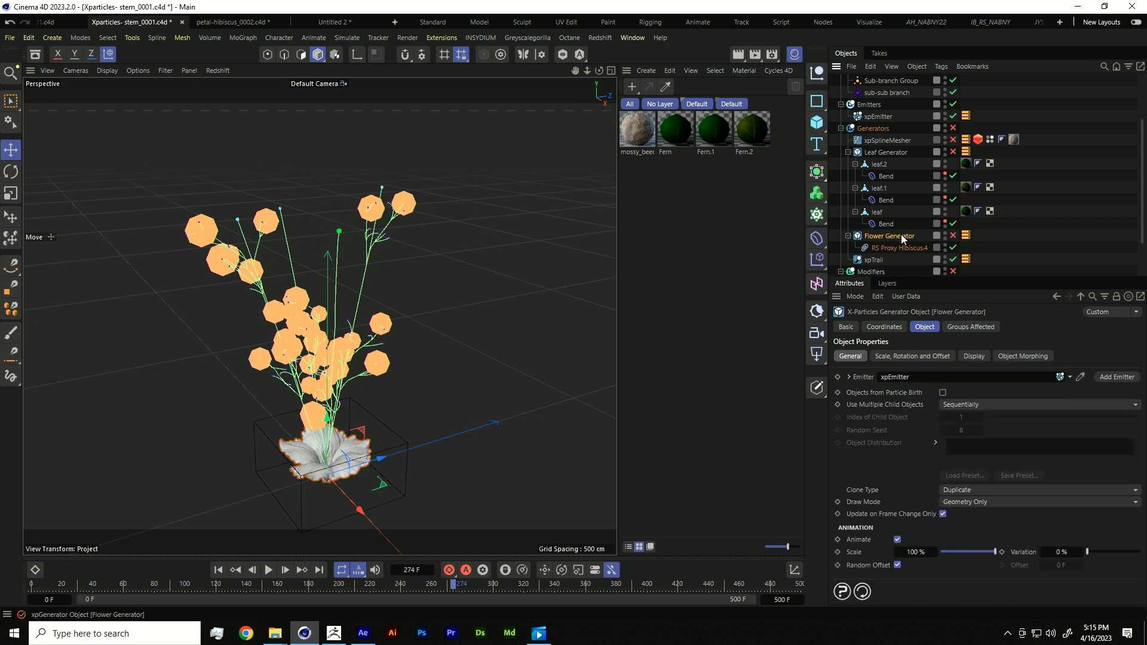
{"action": "left_click", "coordinate": [968, 328]}
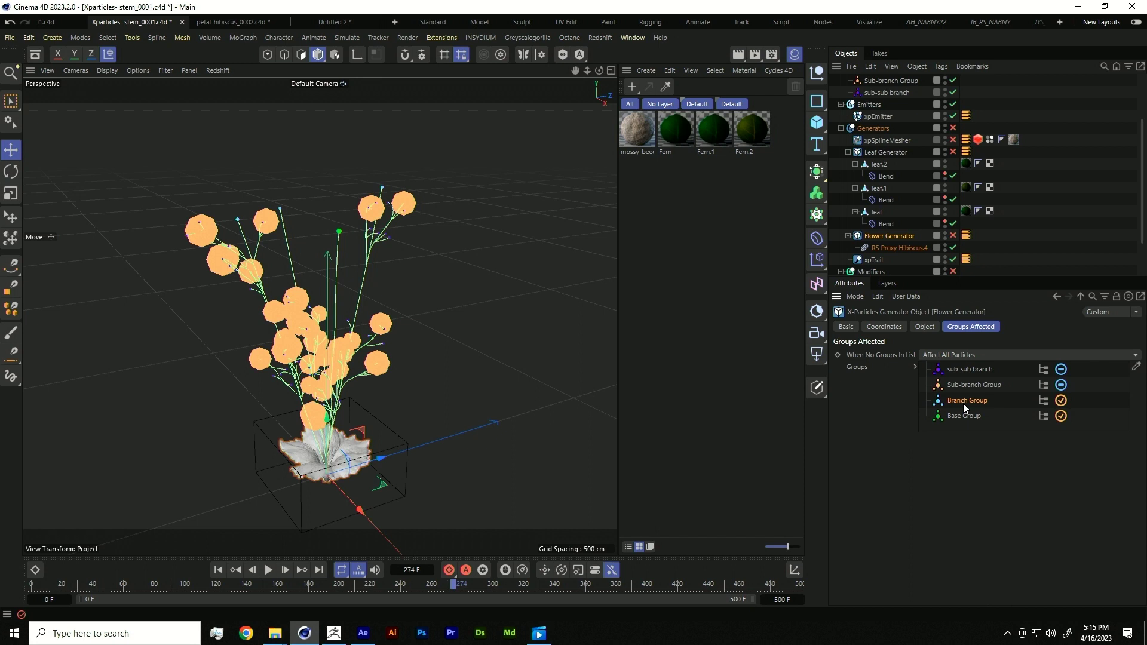
{"action": "left_click", "coordinate": [880, 151]}
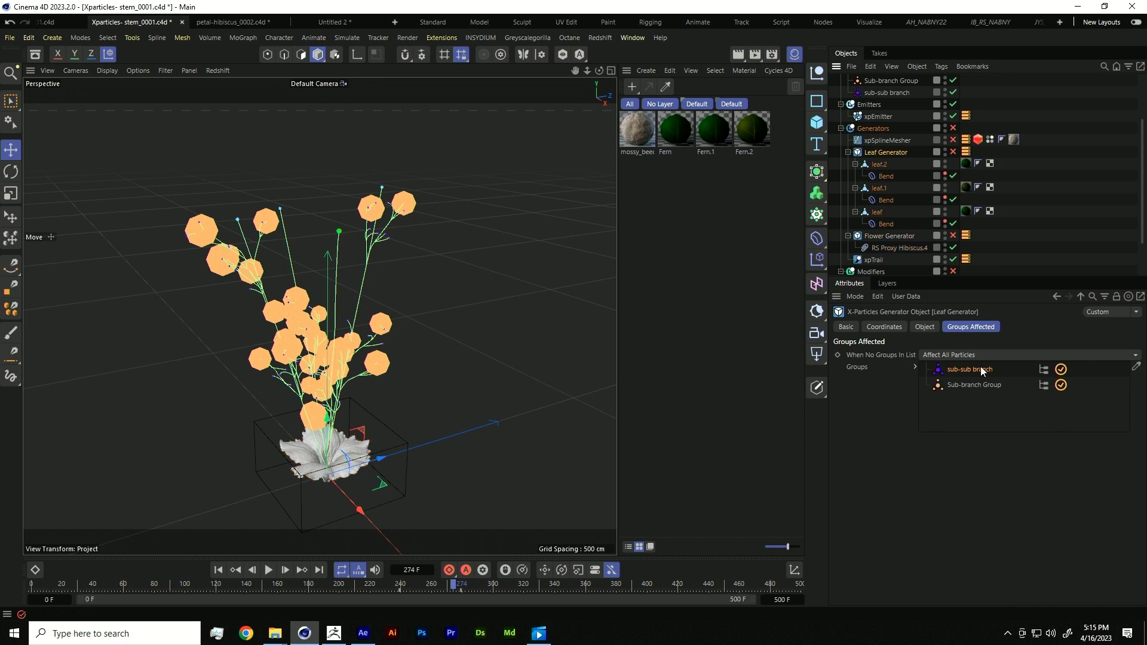
- Enable the Leaf Generator and play the simulation from frame 0 until the leaves begin to grow
{"action": "left_click", "coordinate": [953, 152]}
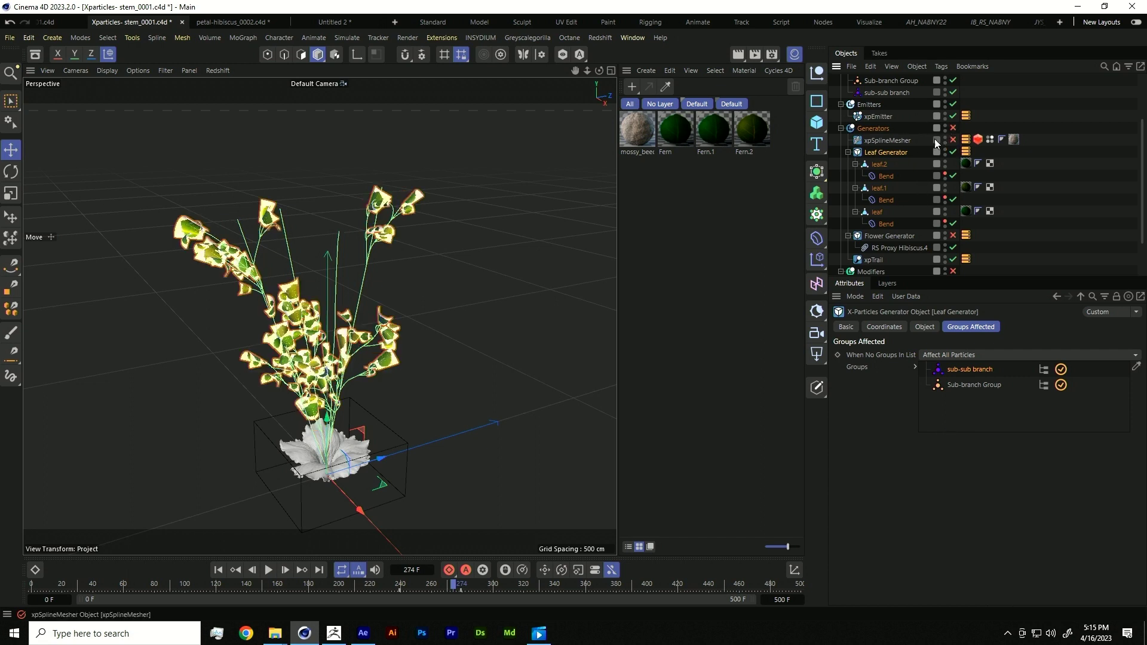
{"action": "left_click", "coordinate": [223, 569]}
{"action": "left_click", "coordinate": [268, 569]}
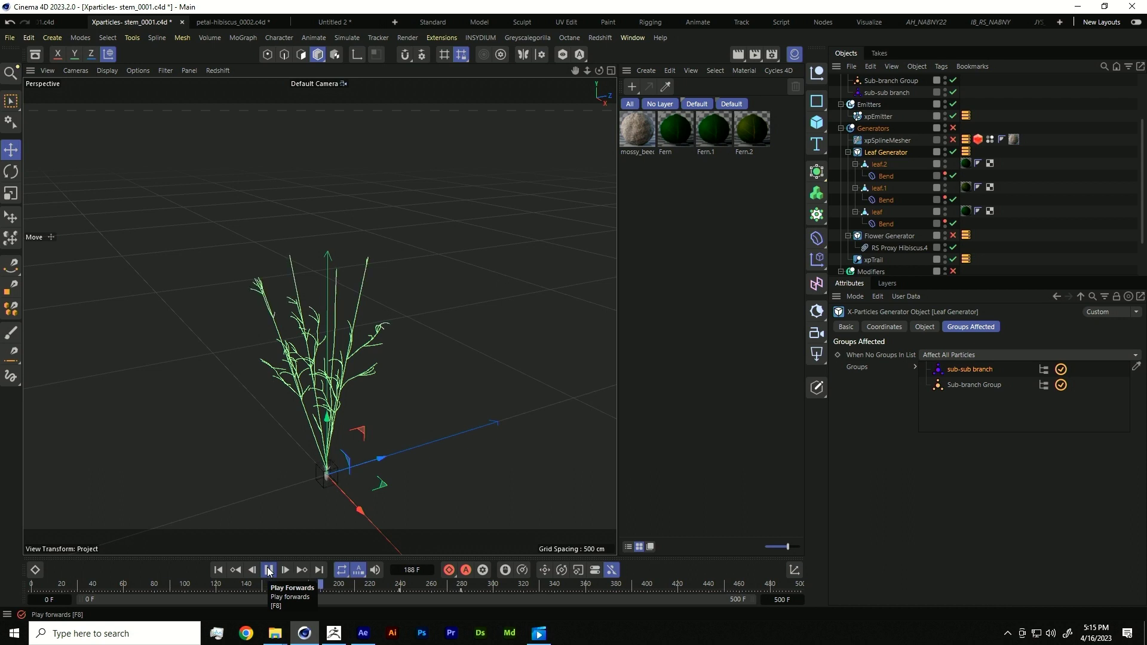
{"action": "left_click", "coordinate": [268, 570]}
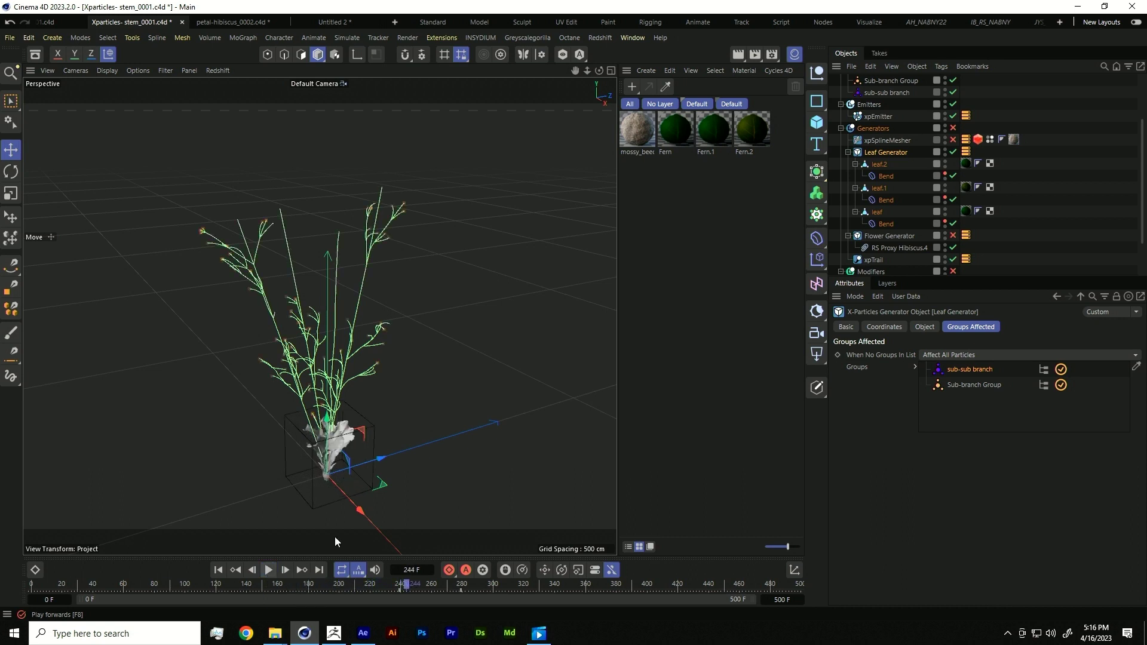
- Enable the Generators folder, xpSplineMesher and Flower Generator, and play the simulation from frame 0 with a close view of the stem base
{"action": "left_click", "coordinate": [953, 140]}
{"action": "left_click", "coordinate": [953, 128]}
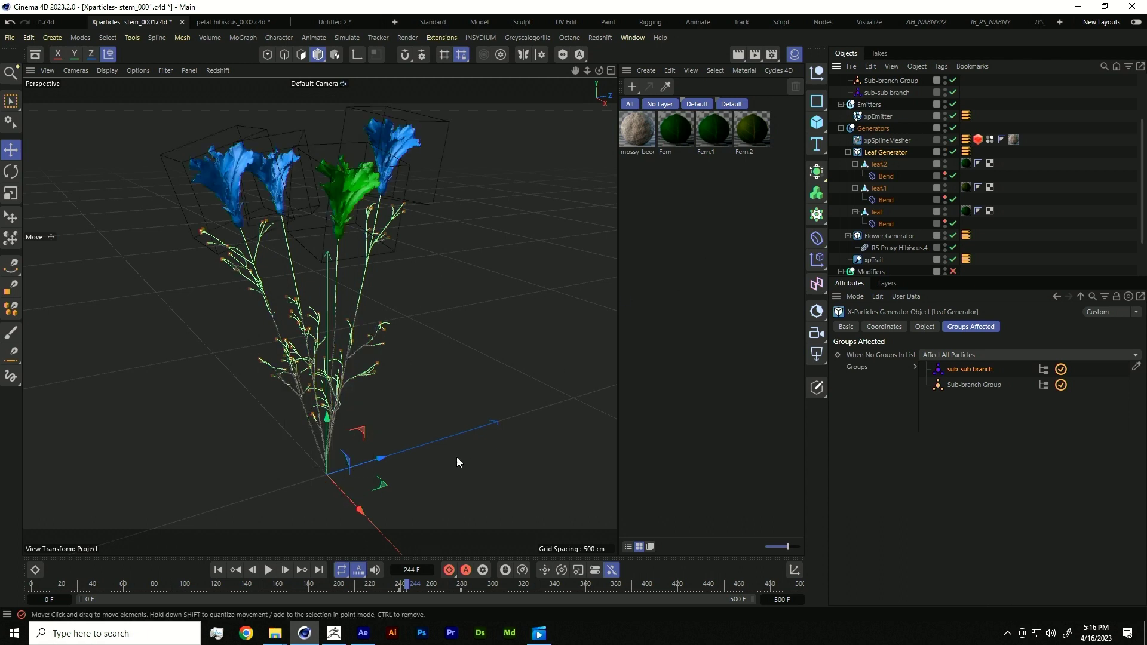
{"action": "left_click", "coordinate": [218, 570]}
{"action": "left_click", "coordinate": [269, 570]}
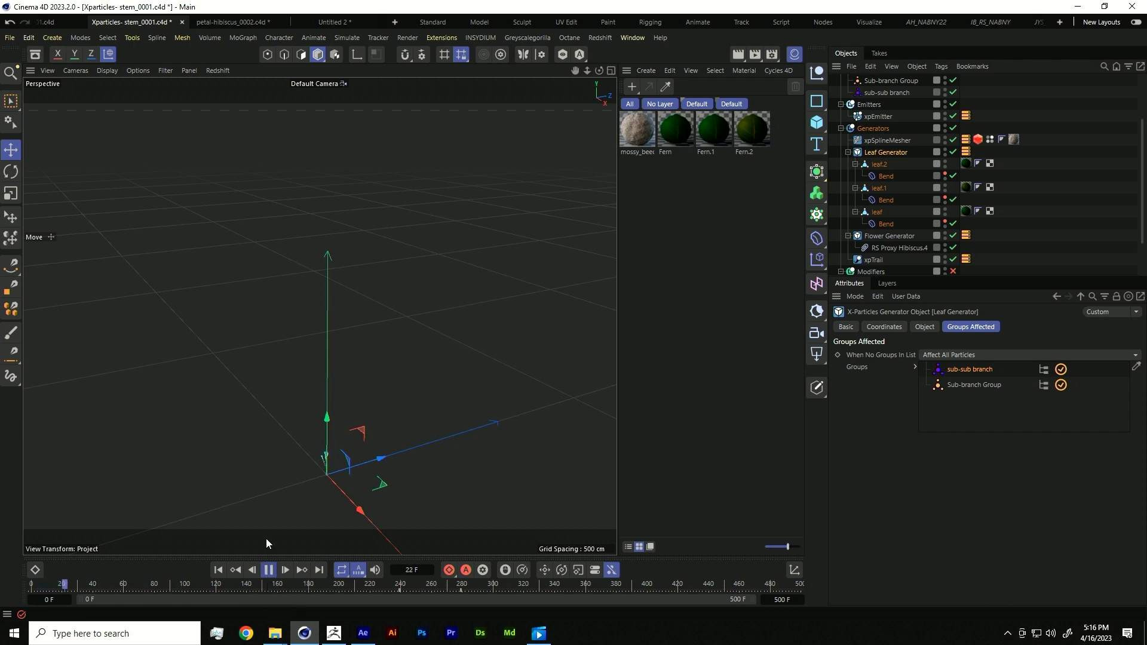
{"action": "scroll", "coordinate": [325, 444], "scroll_direction": "up", "scroll_amount": 2}
{"action": "scroll", "coordinate": [325, 444], "scroll_direction": "up", "scroll_amount": 5}
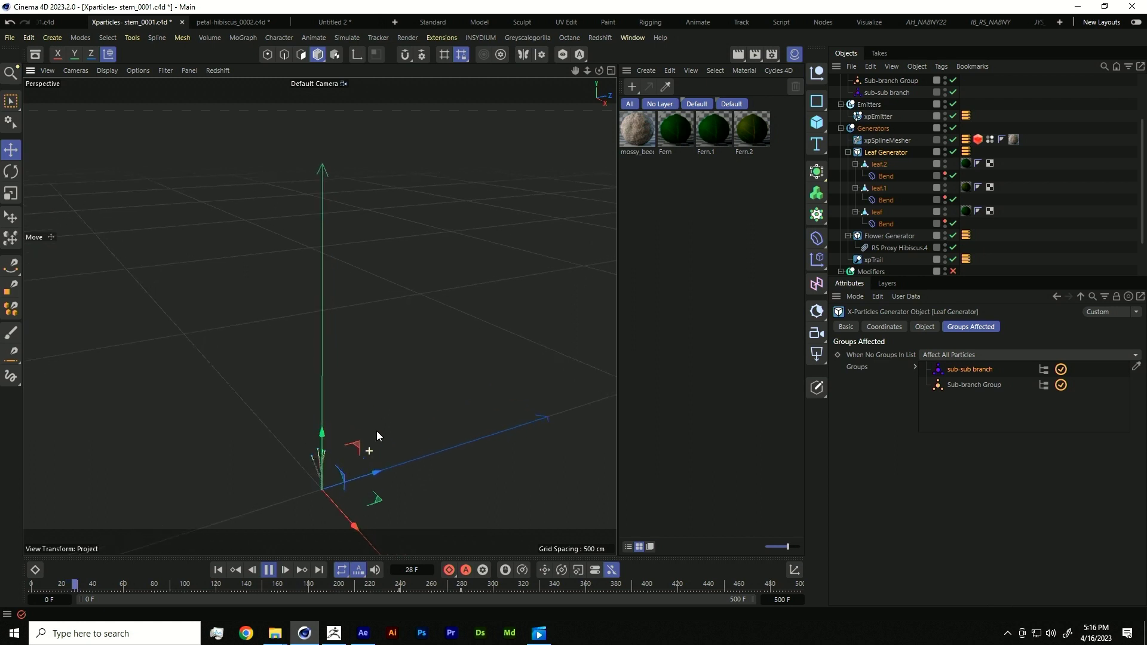
{"action": "scroll", "coordinate": [347, 432], "scroll_direction": "up", "scroll_amount": 1}
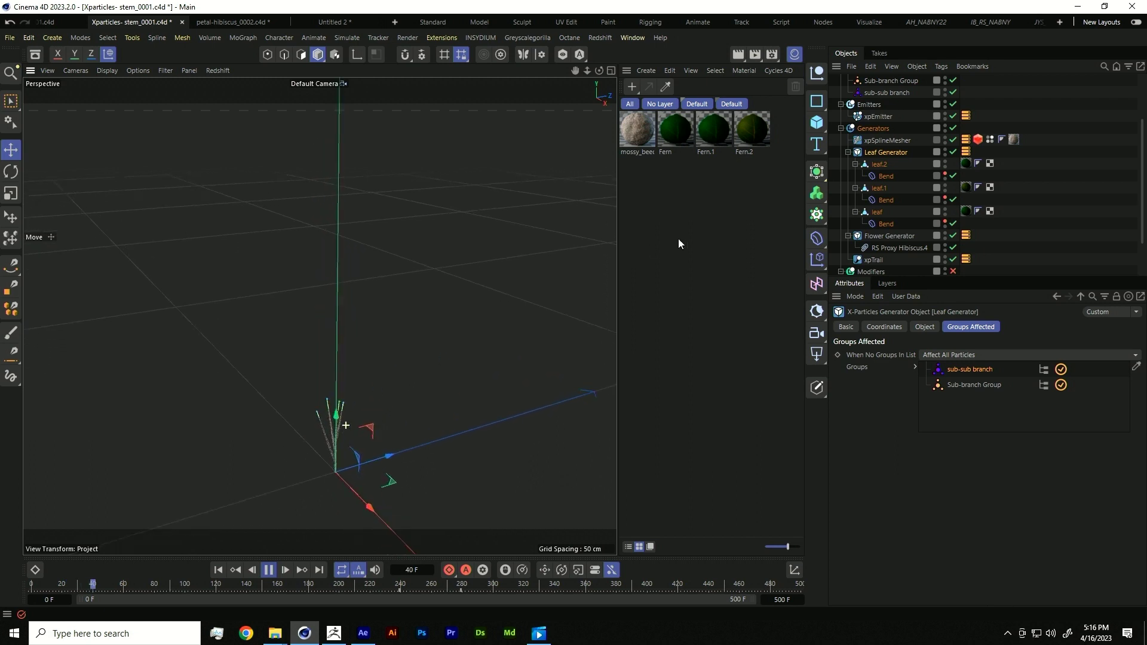
- Disable the xpSplineMesher during playback and stop at frame 287 with the whole plant in view
{"action": "left_click", "coordinate": [952, 140]}
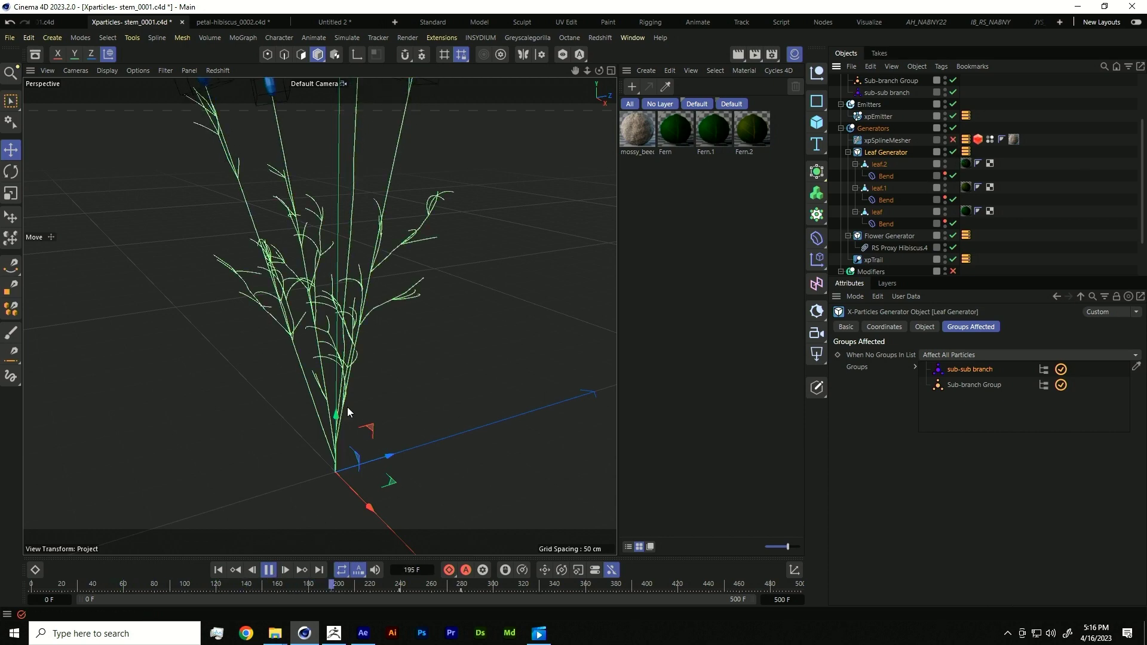
{"action": "scroll", "coordinate": [384, 338], "scroll_direction": "down", "scroll_amount": 5}
{"action": "middle_click_drag", "start_coordinate": [433, 240], "coordinate": [418, 330], "text": "alt"}
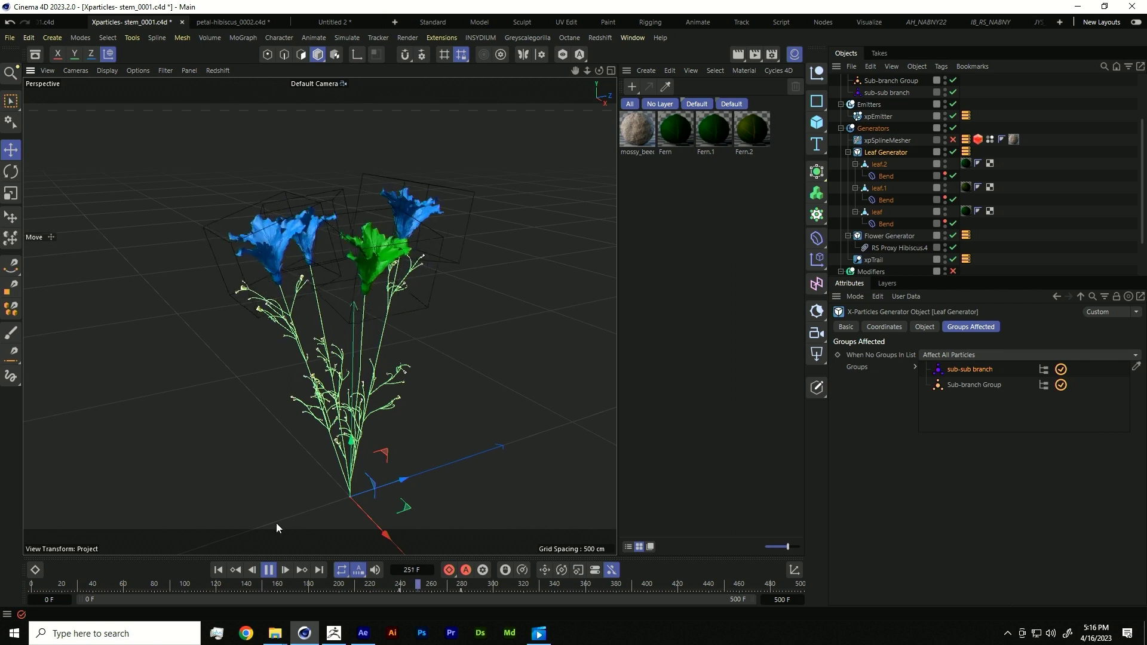
{"action": "left_click", "coordinate": [269, 570]}
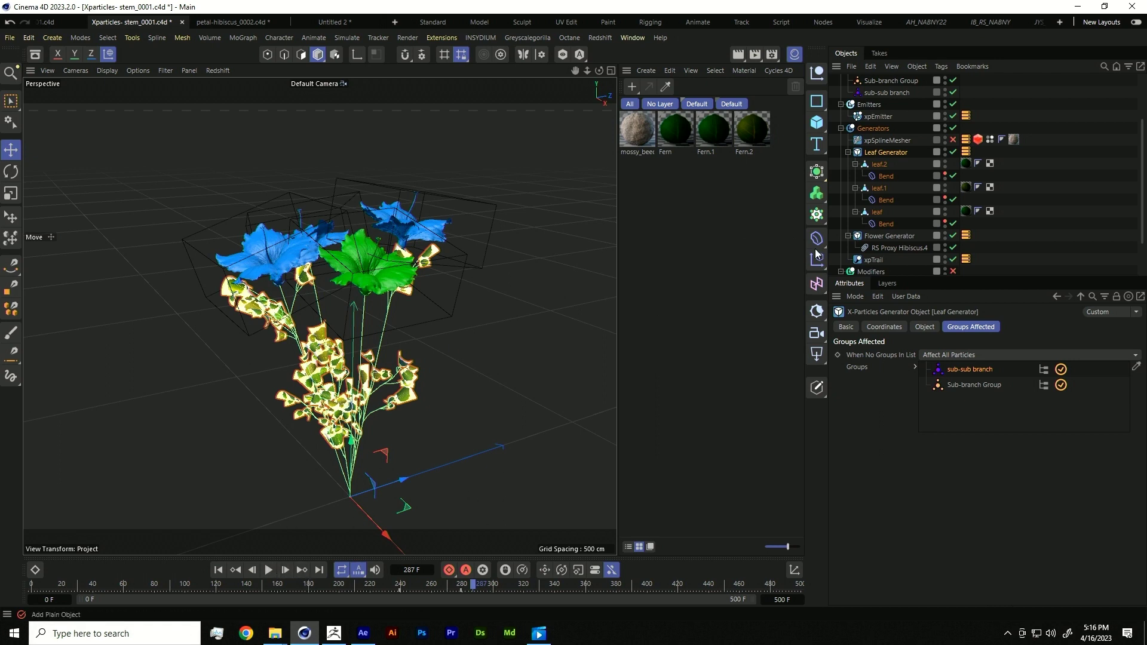
- Enable the xpSplineMesher and toggle it off and back on to compare the meshed stems with the bare trails up close
{"action": "left_click", "coordinate": [877, 141]}
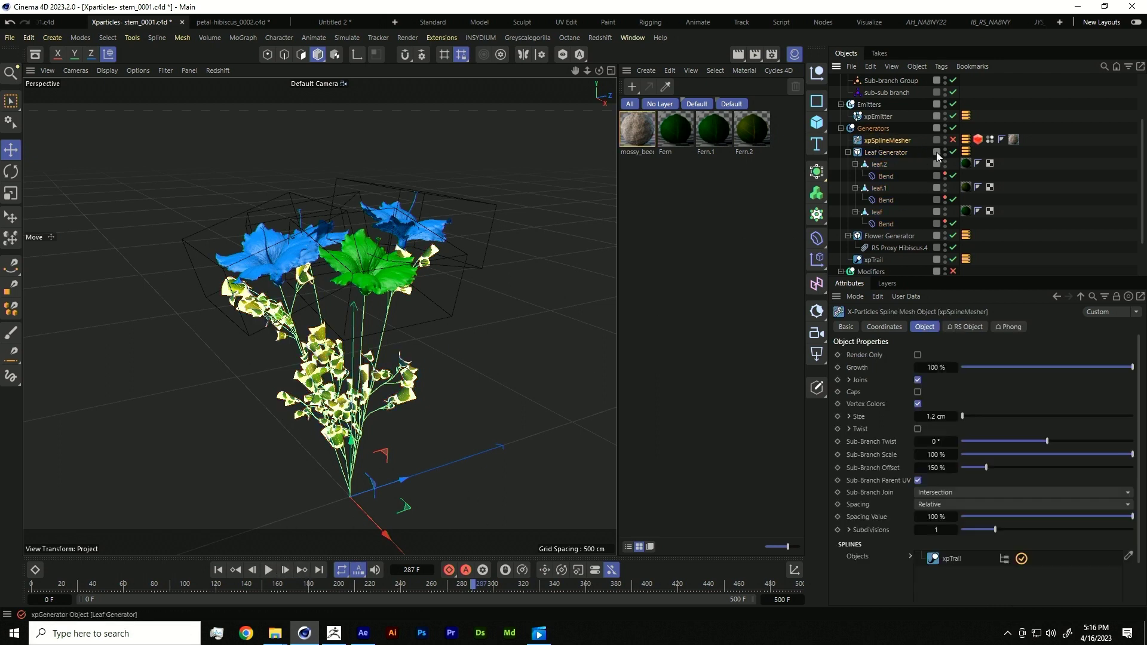
{"action": "scroll", "coordinate": [388, 325], "scroll_direction": "up", "scroll_amount": 10}
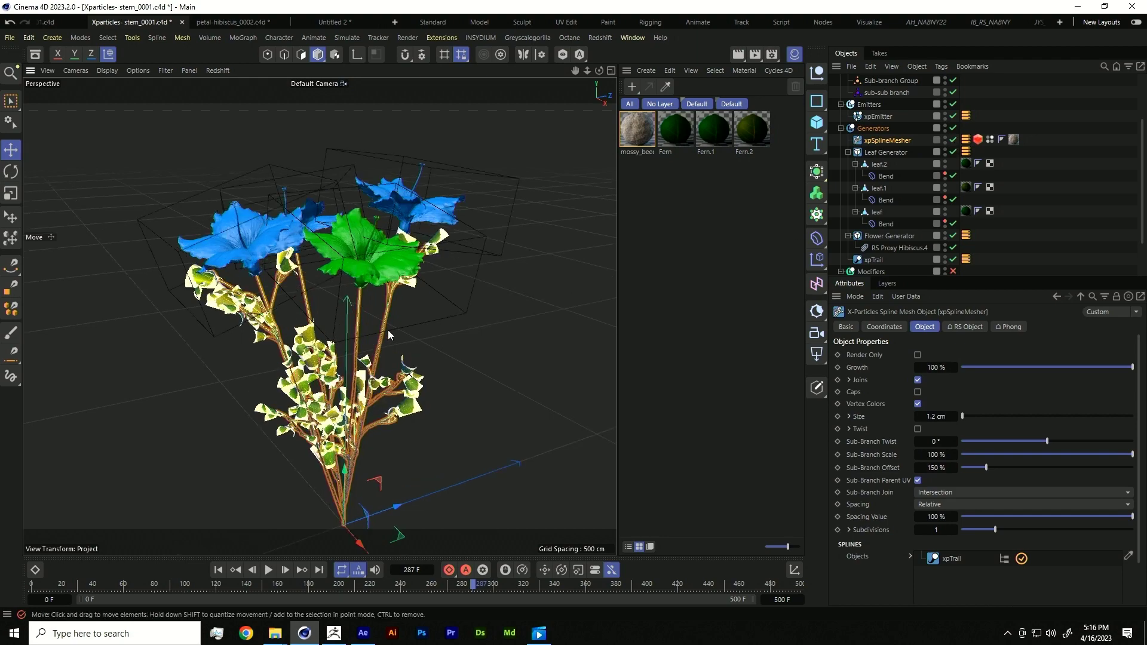
{"action": "scroll", "coordinate": [406, 263], "scroll_direction": "up", "scroll_amount": 10}
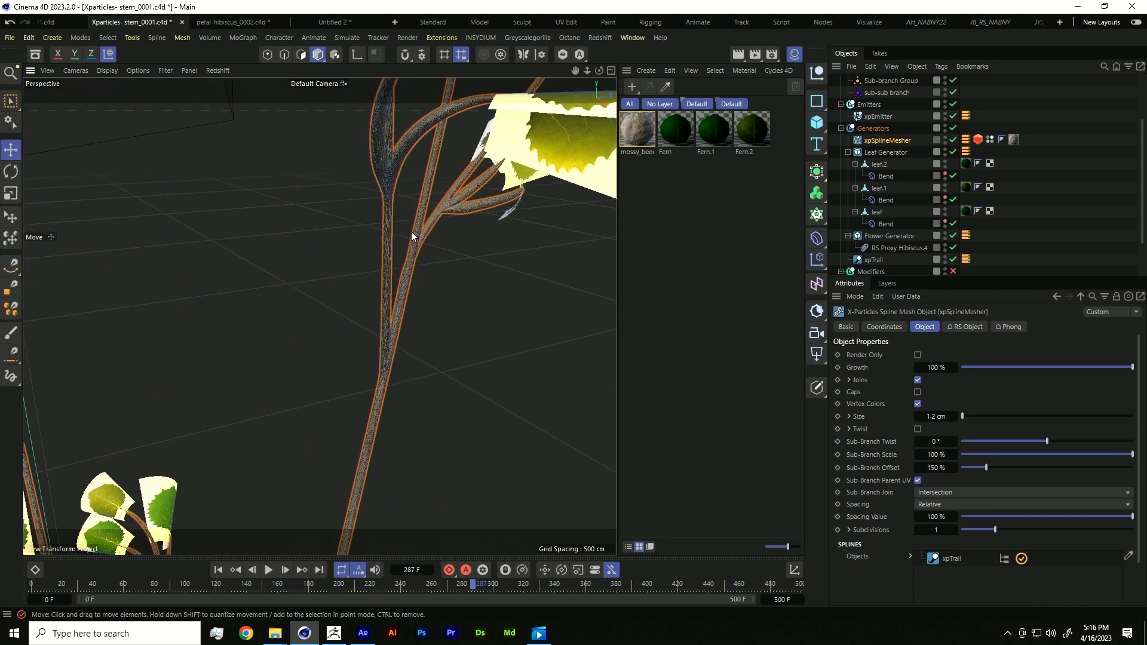
{"action": "left_click", "coordinate": [953, 140]}
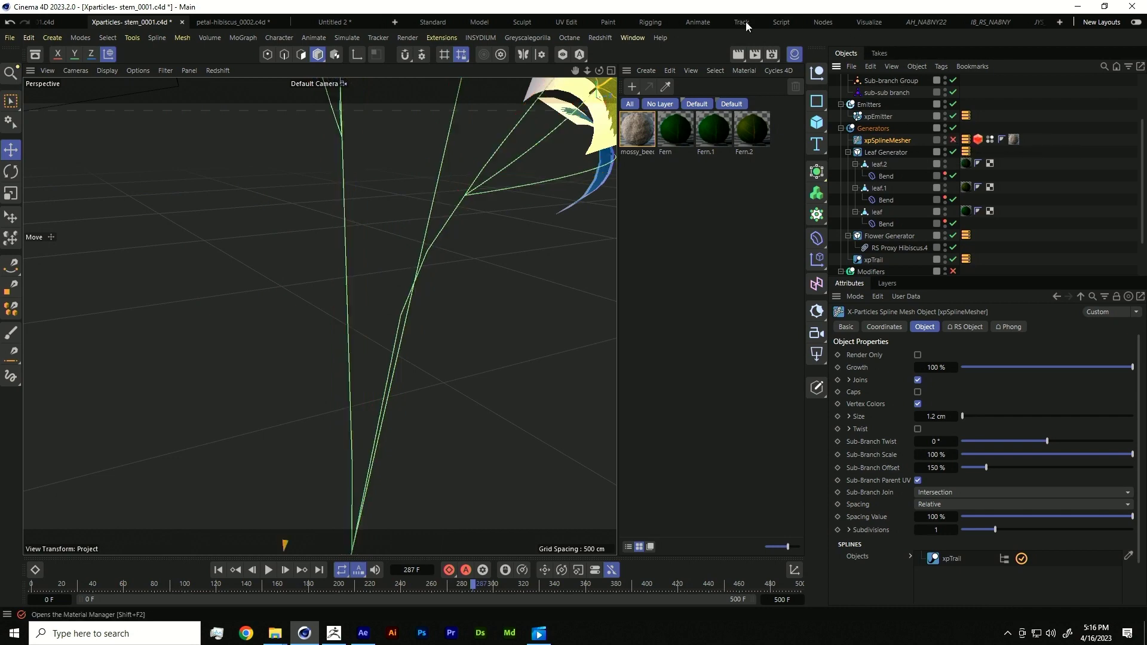
{"action": "left_click", "coordinate": [953, 140]}
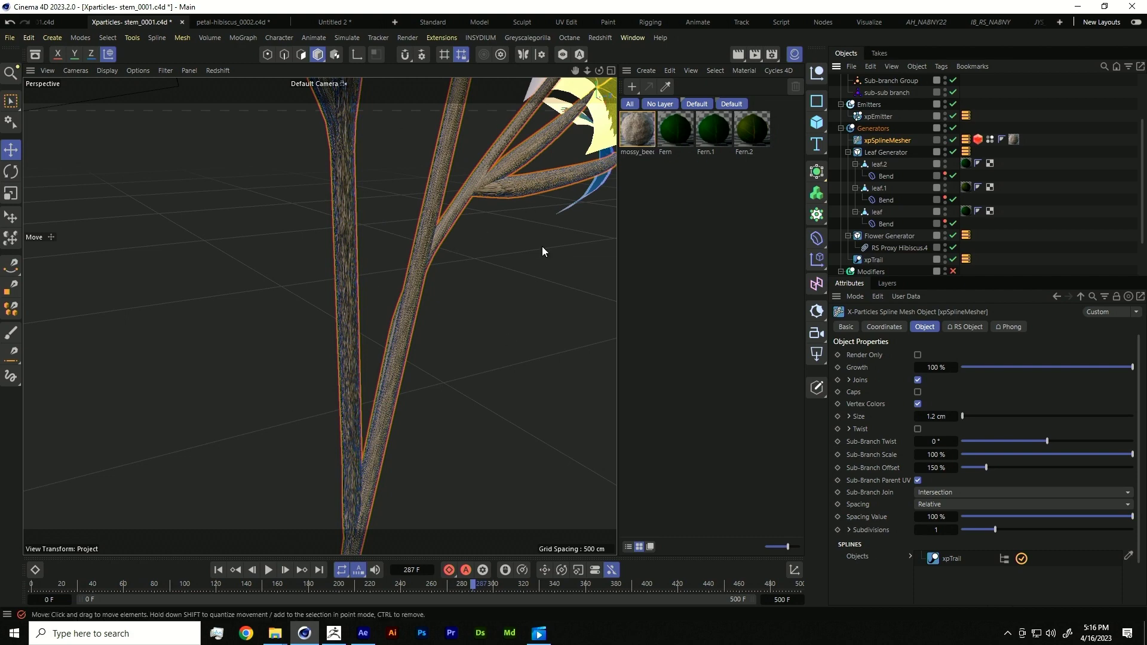
- Open the Redshift RenderView and start an interactive render with the whole hibiscus plant in frame
{"action": "scroll", "coordinate": [540, 280], "scroll_direction": "down", "scroll_amount": 5}
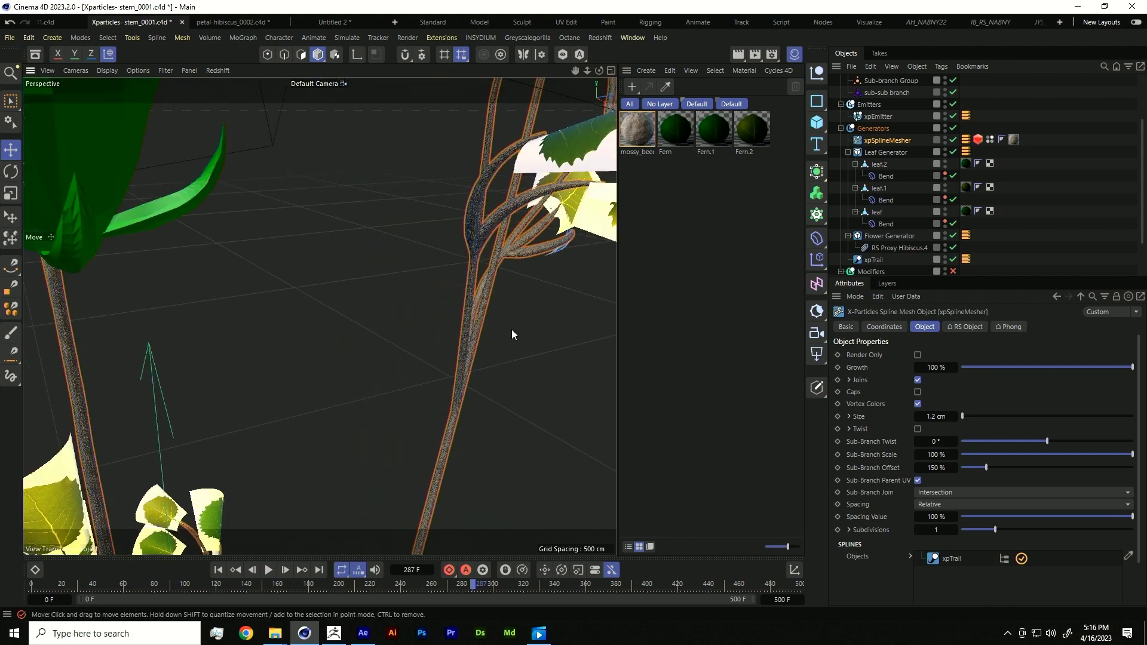
{"action": "scroll", "coordinate": [512, 334], "scroll_direction": "down", "scroll_amount": 10}
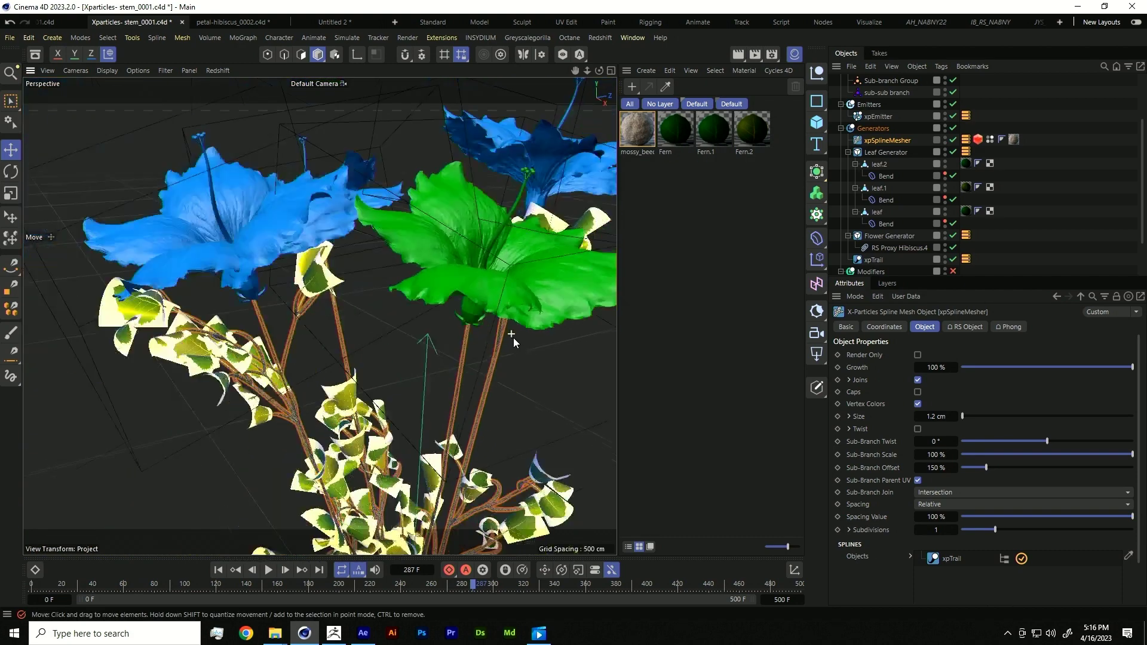
{"action": "left_click_drag", "start_coordinate": [498, 216], "coordinate": [481, 295], "text": "alt"}
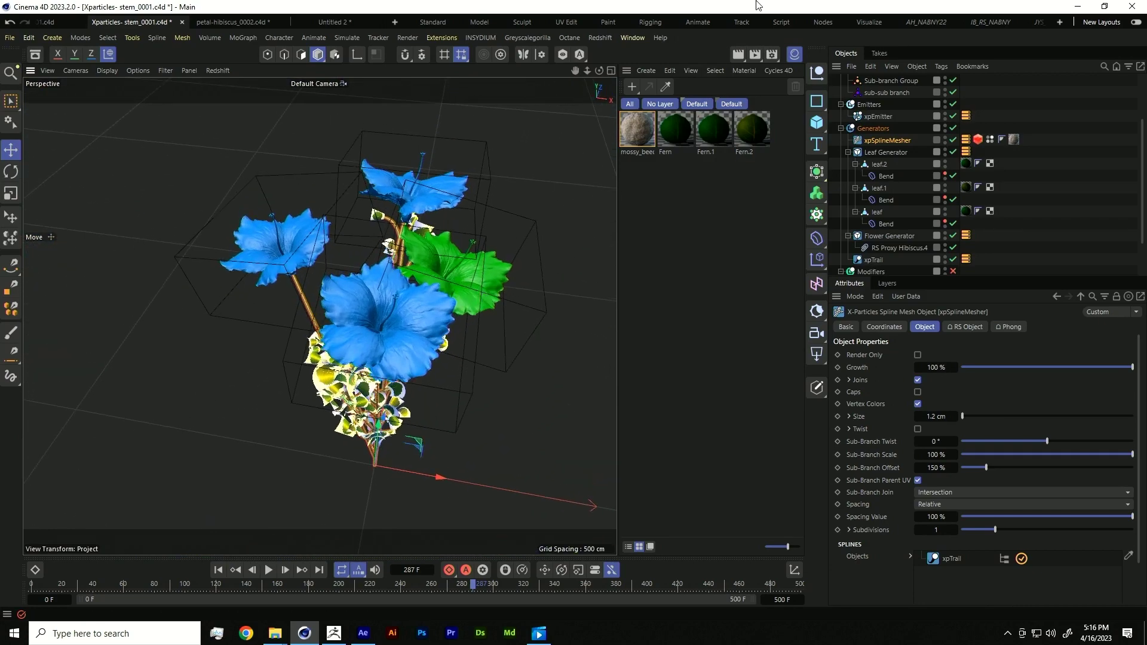
{"action": "left_click", "coordinate": [611, 41]}
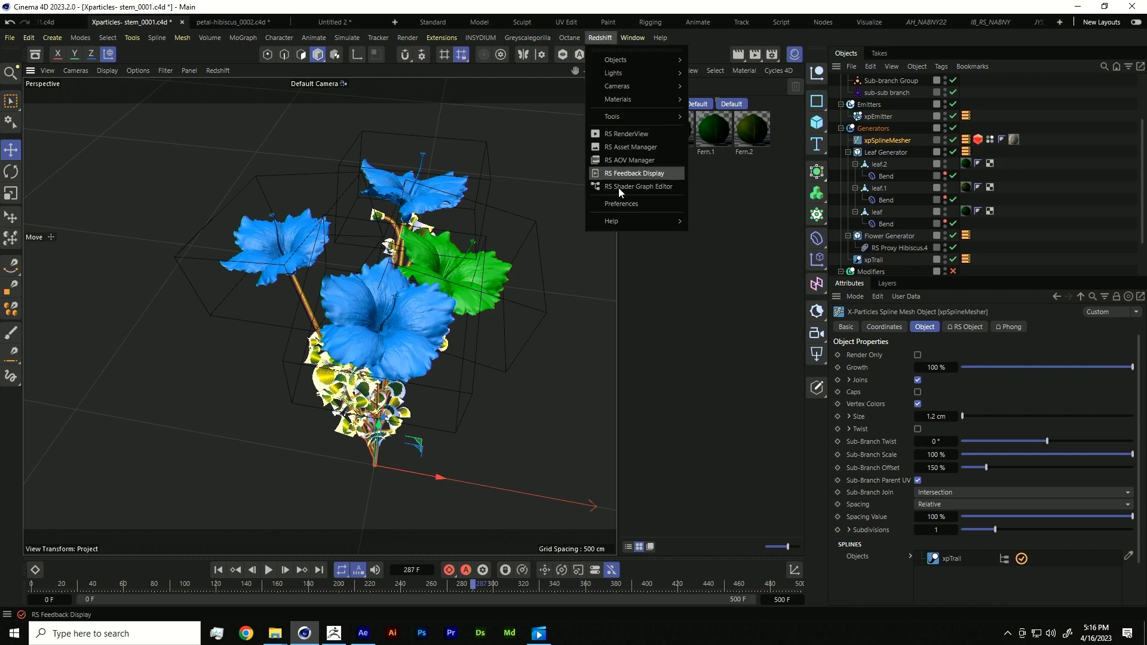
{"action": "left_click", "coordinate": [635, 134]}
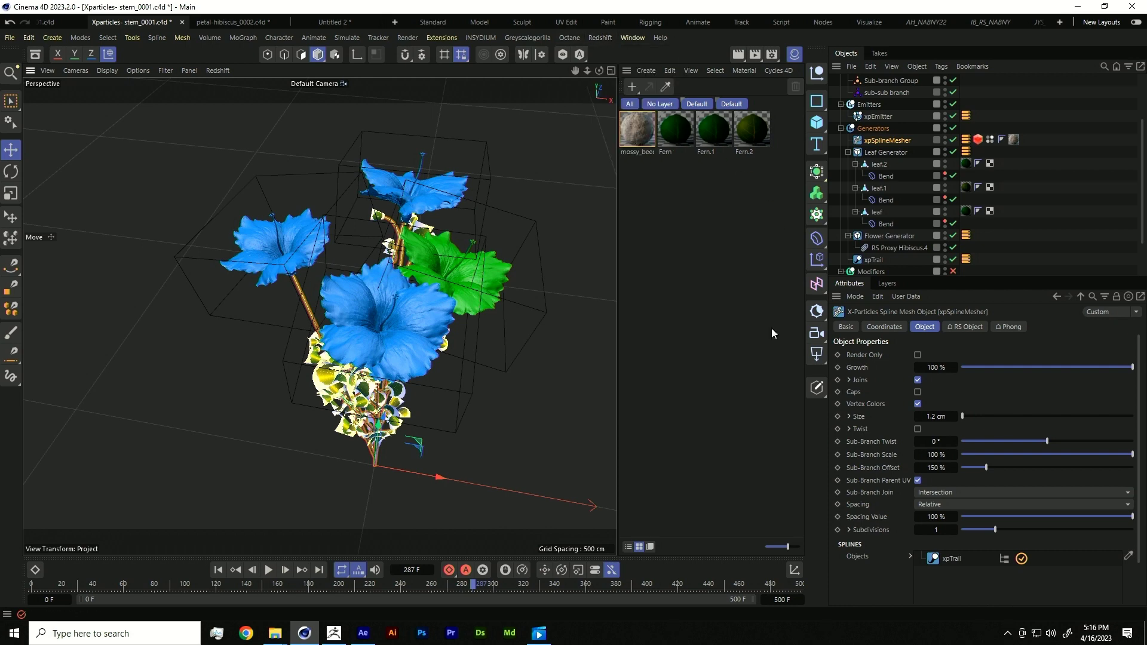
{"action": "left_click", "coordinate": [665, 171]}
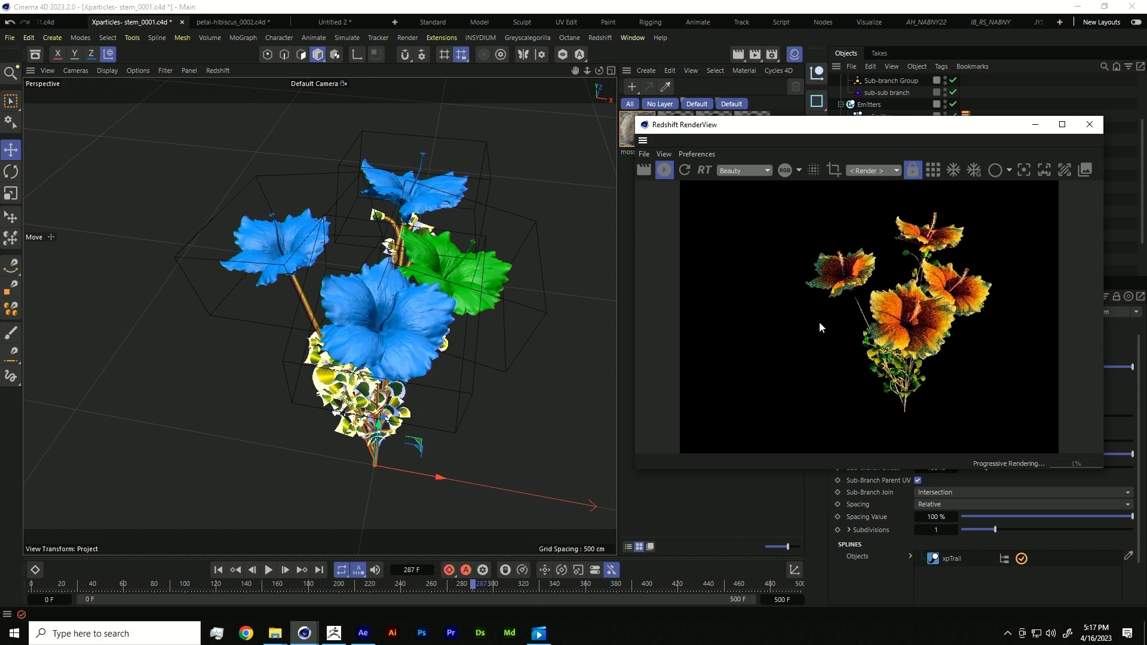
- Examine the rendered hibiscus from a closer, lower angle and close the RenderView
{"action": "left_click_drag", "start_coordinate": [502, 343], "coordinate": [471, 380], "text": "alt"}
{"action": "scroll", "coordinate": [472, 380], "scroll_direction": "up", "scroll_amount": 3}
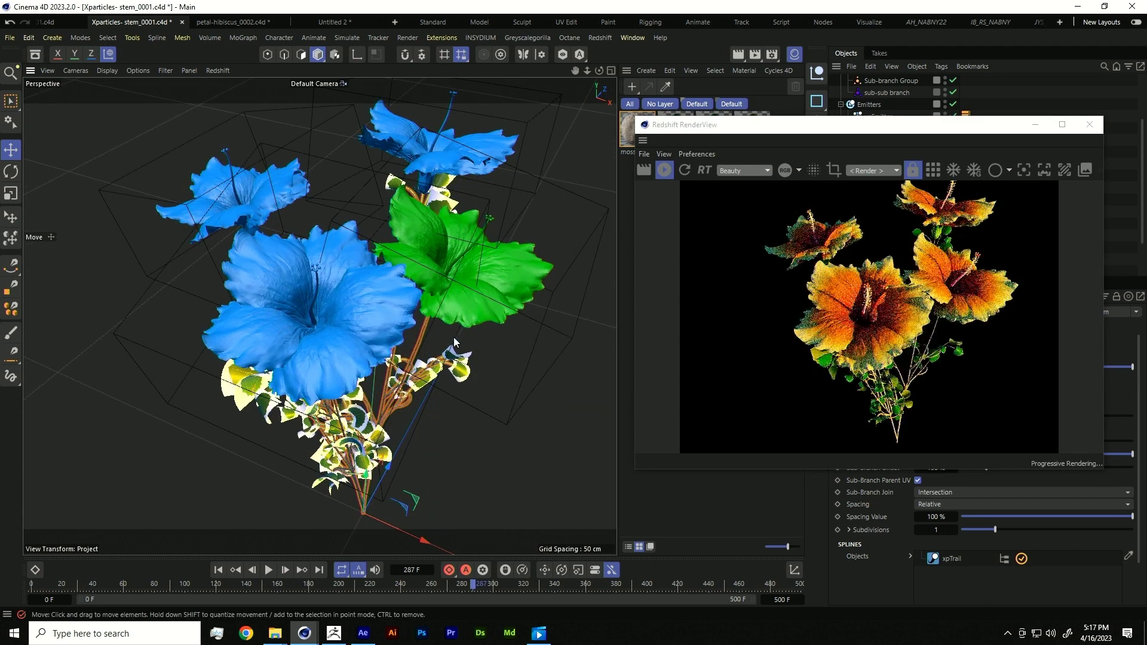
{"action": "left_click", "coordinate": [1089, 124]}
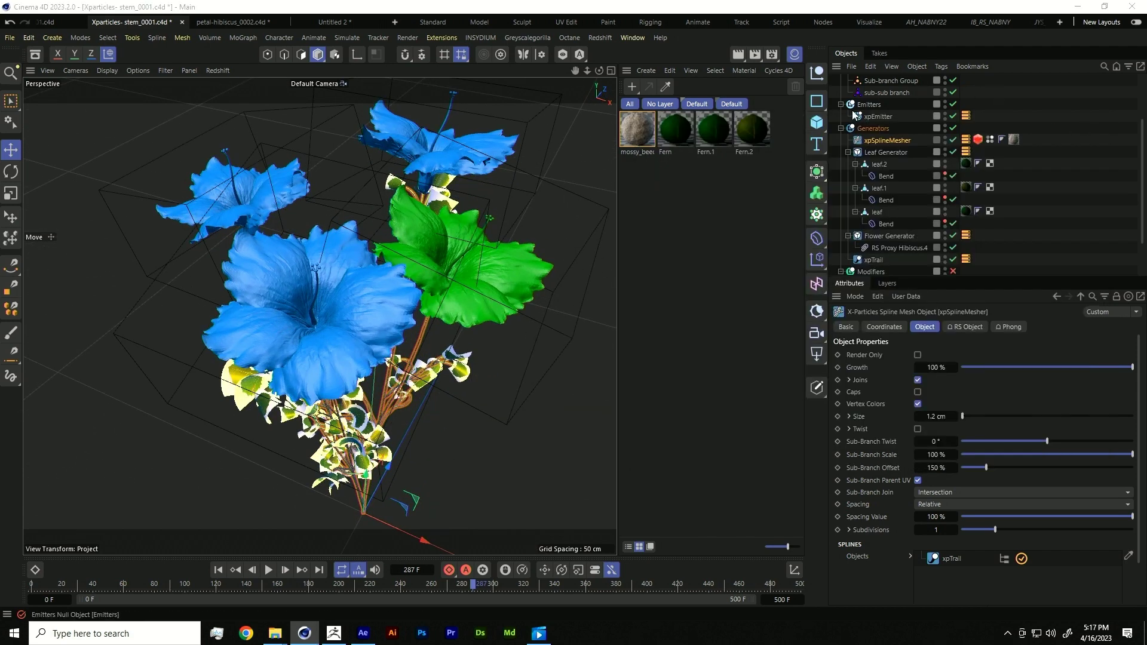
- Select the RS Dome Light and expand its Preview and General settings to review the intensity, exposure and texture
{"action": "left_click", "coordinate": [892, 84]}
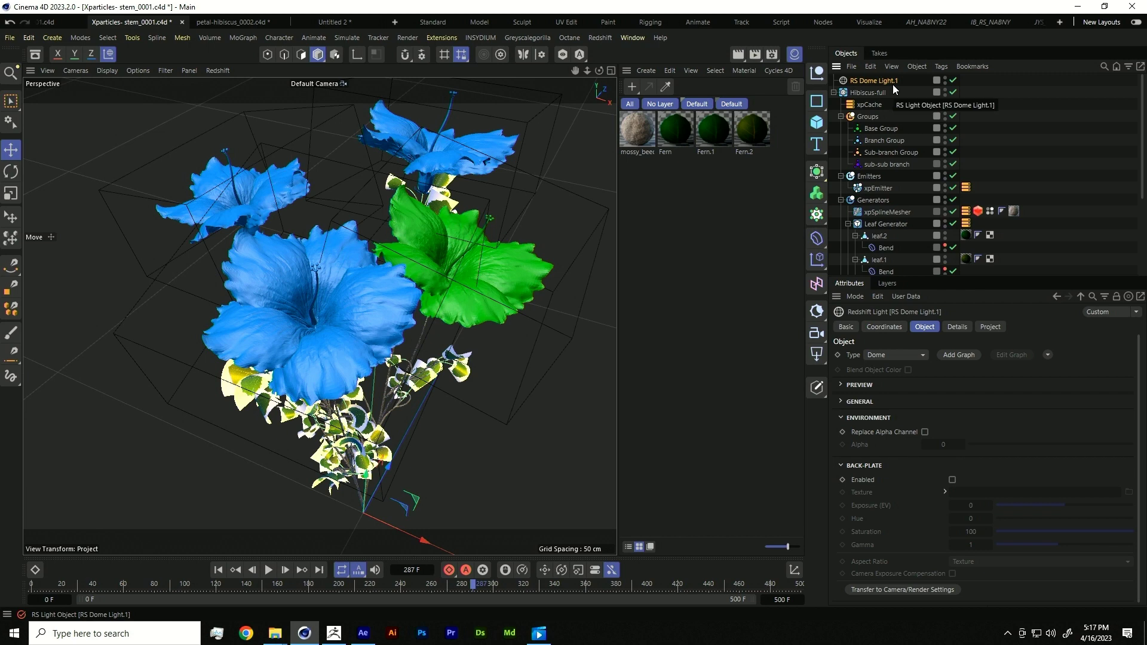
{"action": "left_click", "coordinate": [857, 385]}
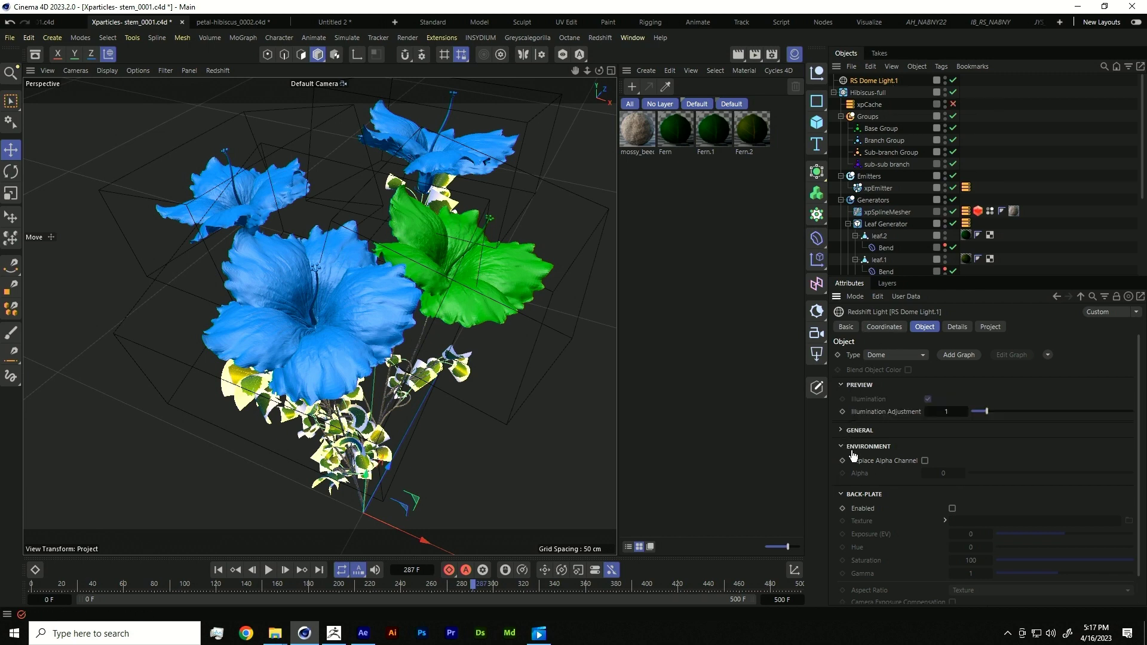
{"action": "left_click", "coordinate": [856, 430]}
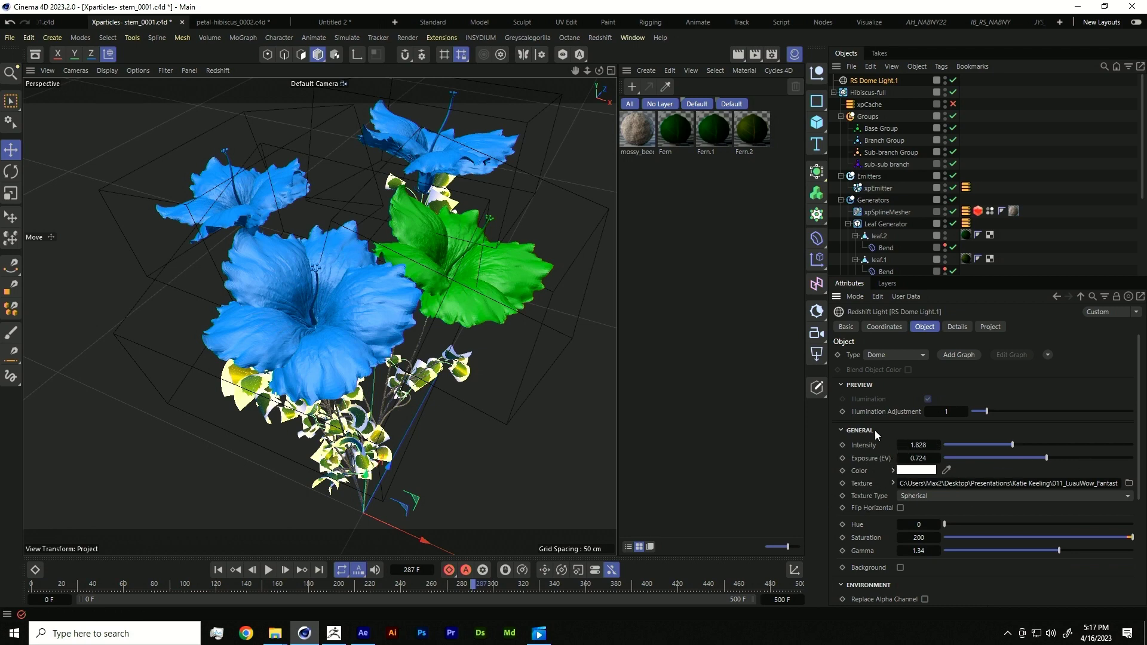
{"action": "scroll", "coordinate": [880, 503], "scroll_direction": "down", "scroll_amount": 3}
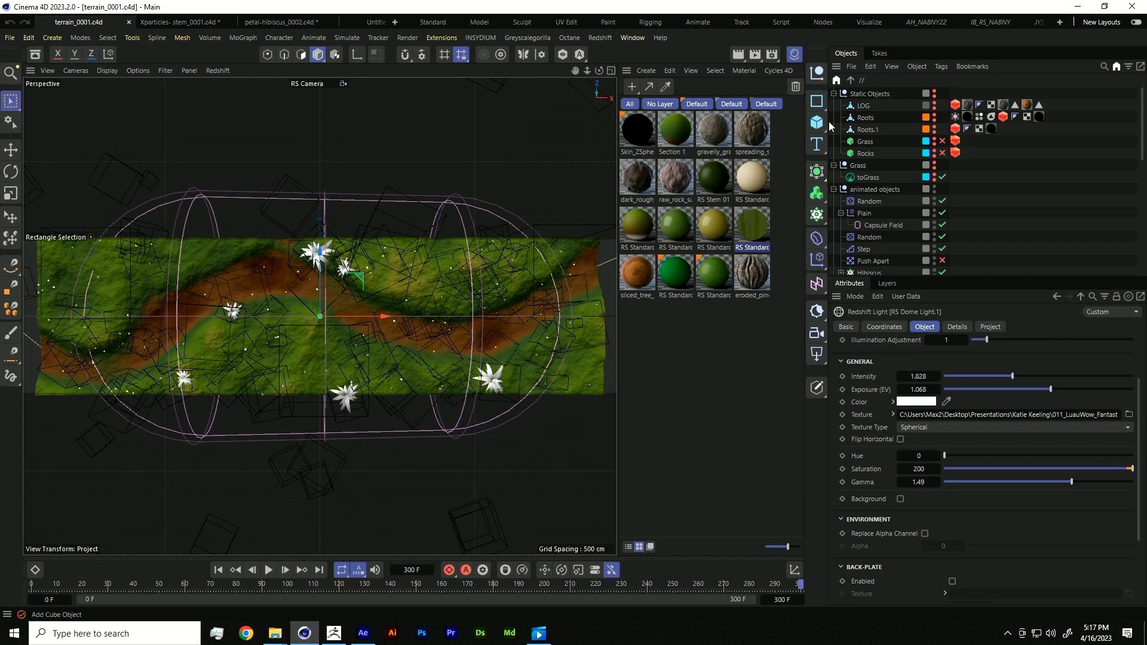
- Show the takes of the terrain_0001 scene and activate Section 1, Section 2 and Section 3 in turn to compare the terrains
{"action": "left_click", "coordinate": [880, 53]}
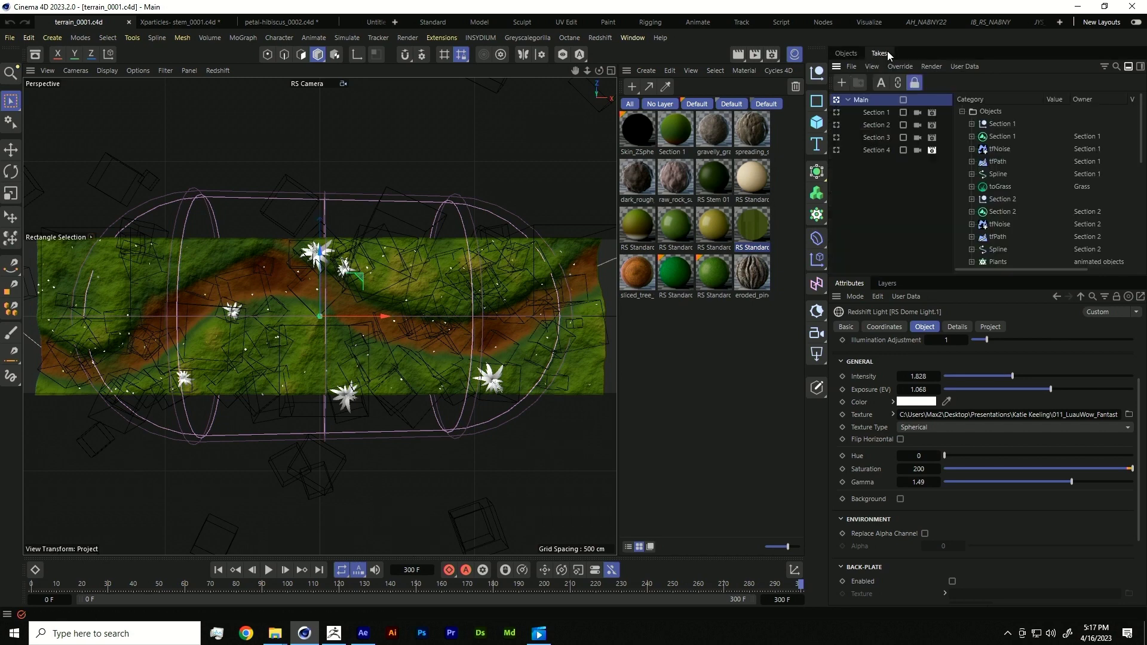
{"action": "left_click", "coordinate": [836, 112]}
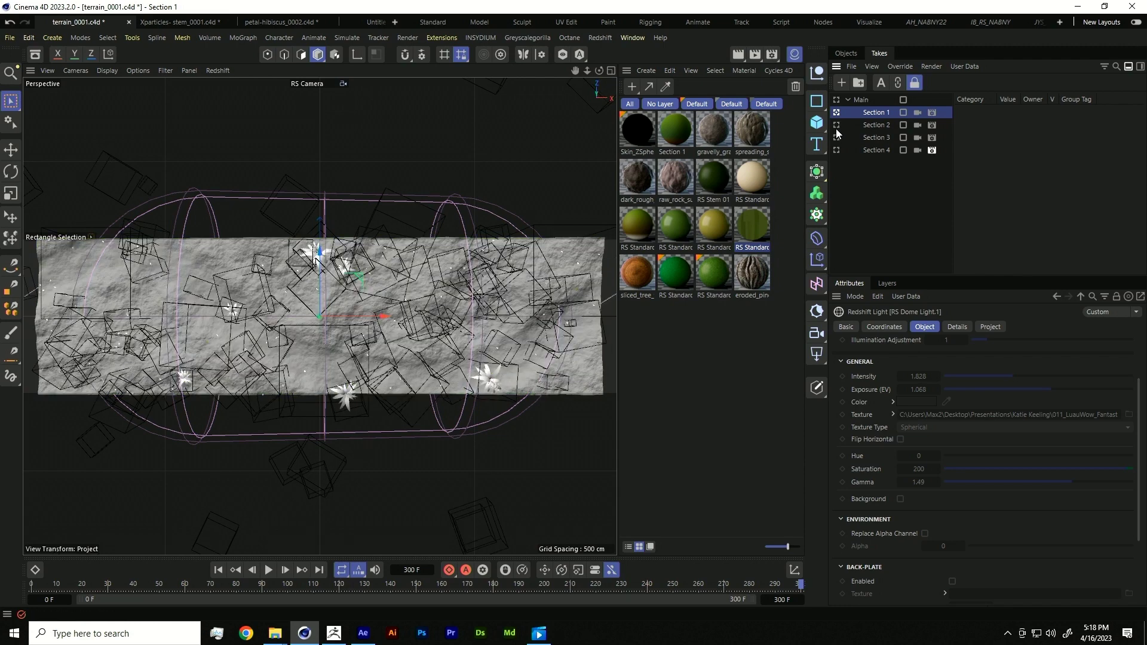
{"action": "left_click", "coordinate": [836, 126]}
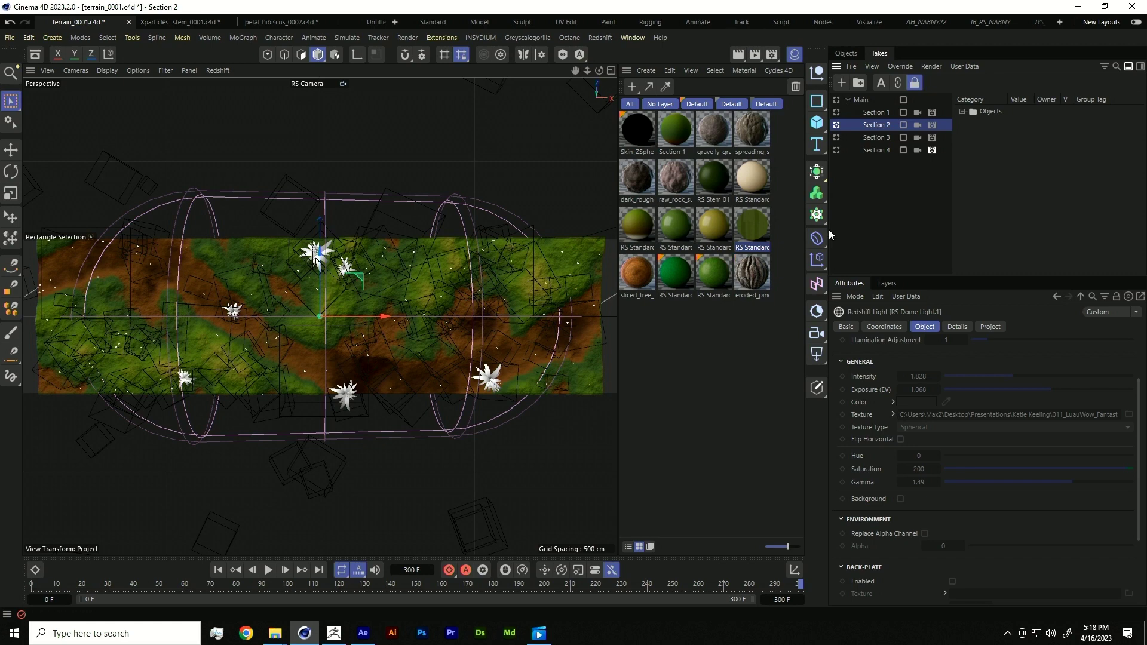
{"action": "left_click", "coordinate": [837, 138]}
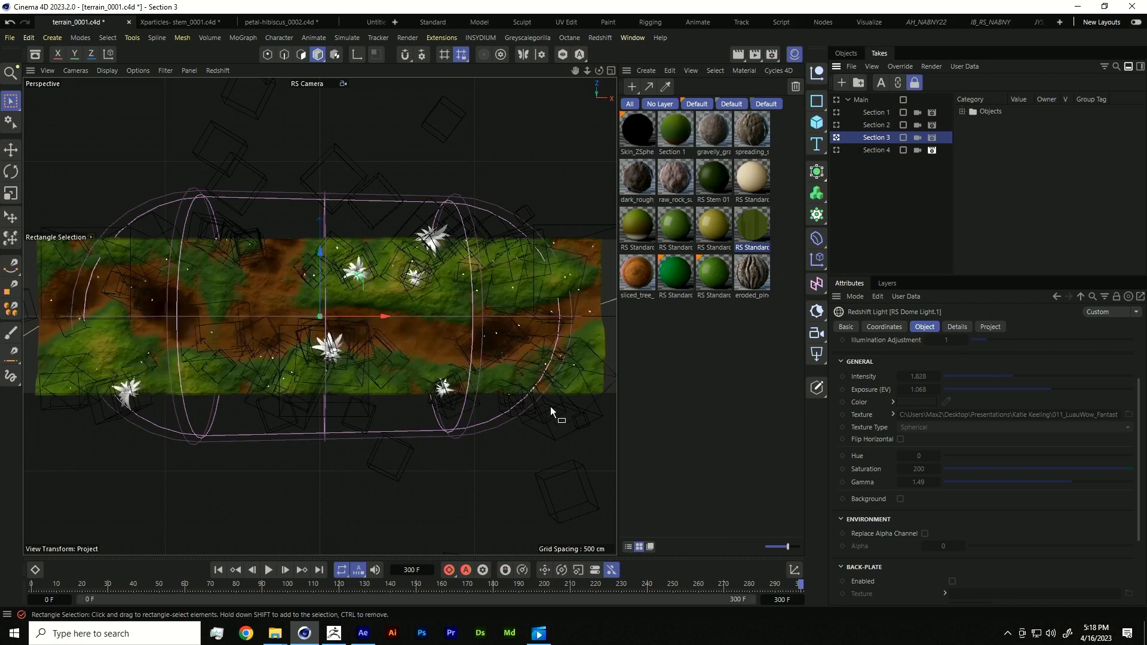
- Switch to After Effects, dismiss the script error and open the Terrain precomp from the Canopy composition
{"action": "left_click", "coordinate": [364, 632]}
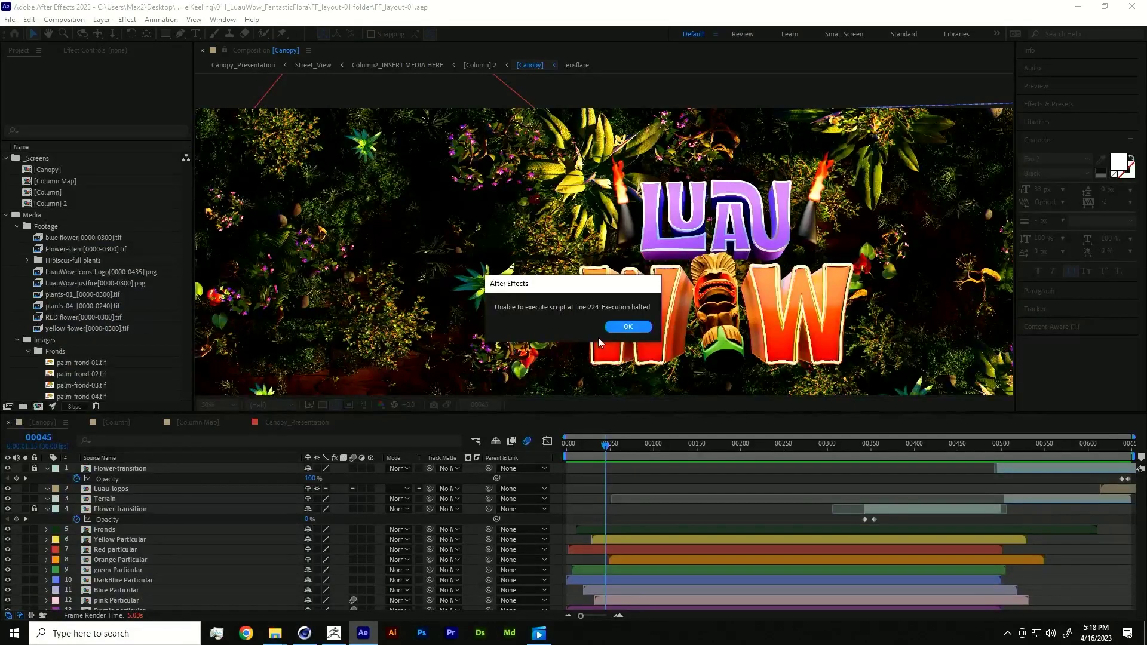
{"action": "left_click", "coordinate": [628, 327]}
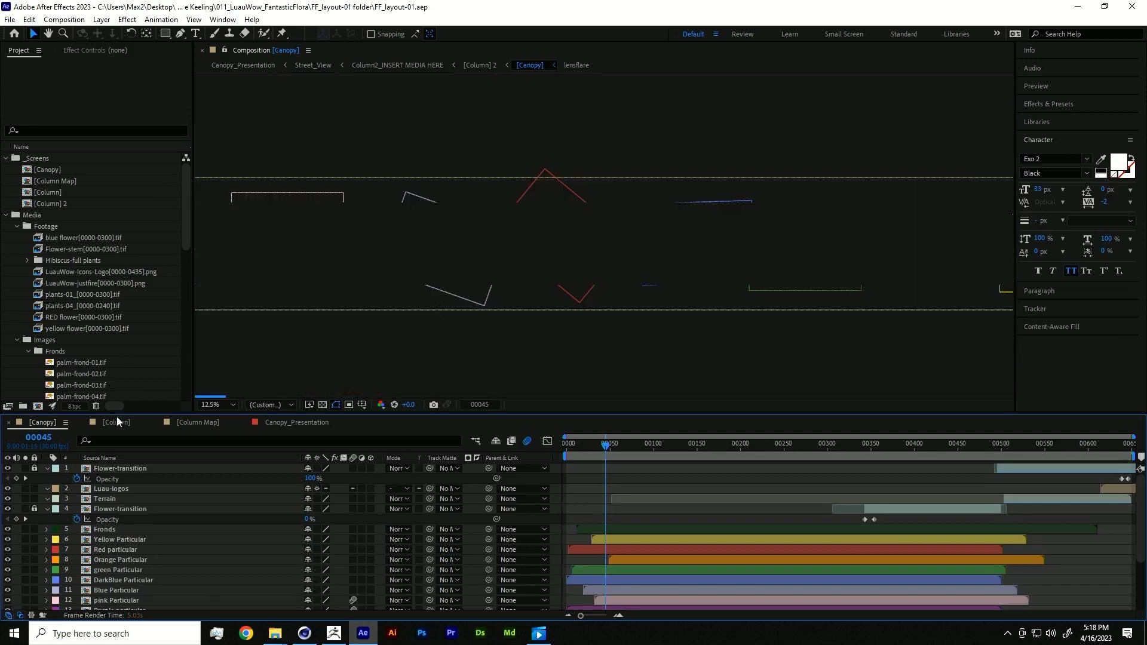
{"action": "double_click", "coordinate": [115, 500]}
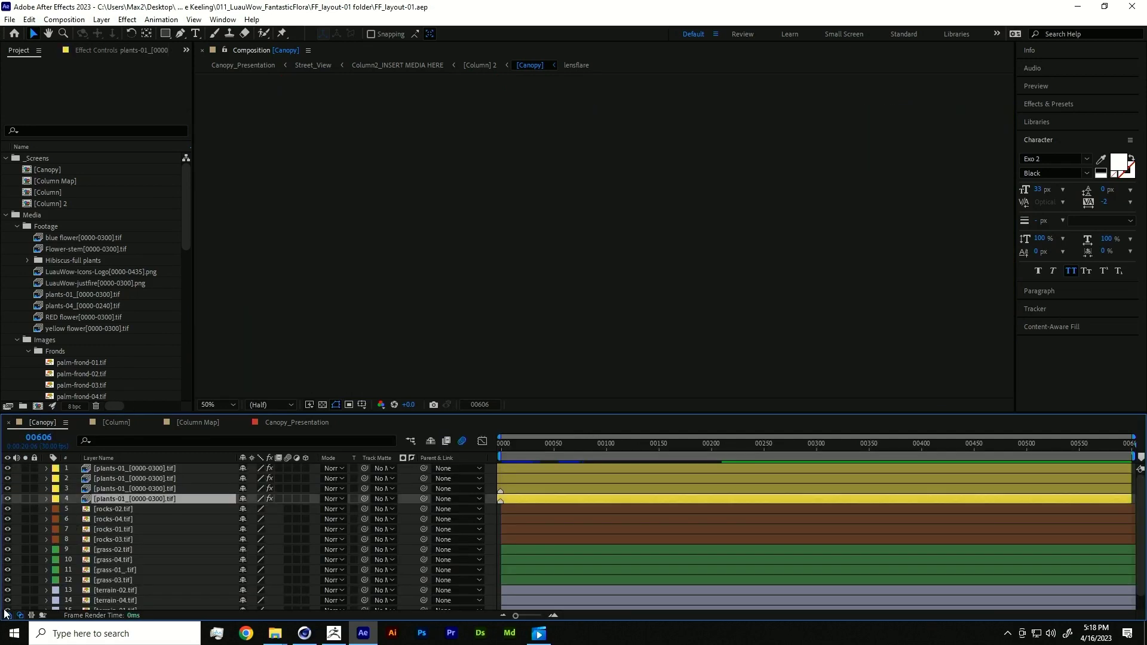
- Solo the four terrain layers, terrain-01.tif to terrain-04.tif, in the Terrain composition
{"action": "left_click", "coordinate": [115, 575]}
{"action": "left_click", "coordinate": [117, 603], "text": "shift"}
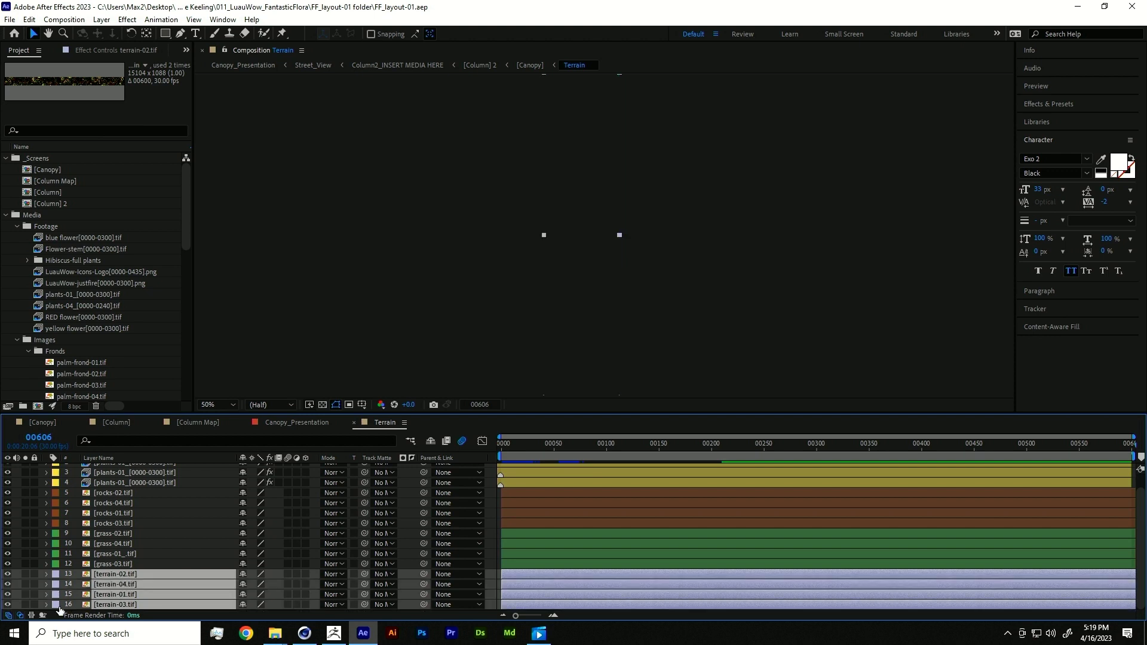
{"action": "left_click", "coordinate": [26, 604]}
- Examine the joined terrain strip along its length at frame 50 and return the current time to frame 0
{"action": "scroll", "coordinate": [640, 236], "scroll_direction": "down", "scroll_amount": 6}
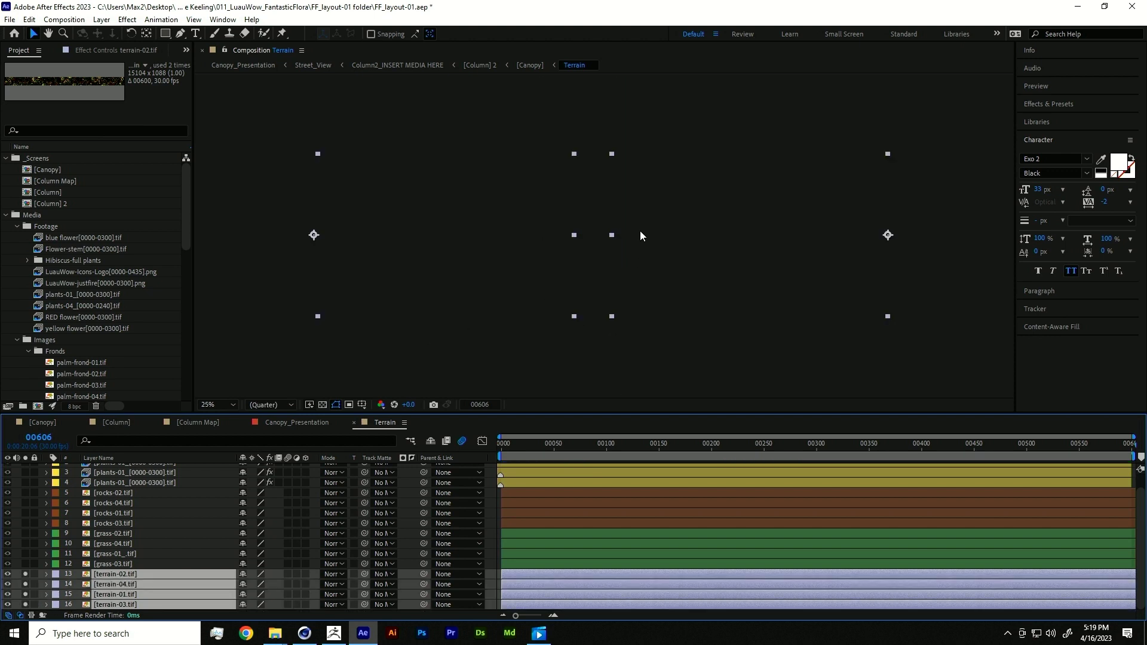
{"action": "scroll", "coordinate": [649, 242], "scroll_direction": "up", "scroll_amount": 1}
{"action": "left_click", "coordinate": [554, 446]}
{"action": "middle_click_drag", "start_coordinate": [861, 322], "coordinate": [850, 343]}
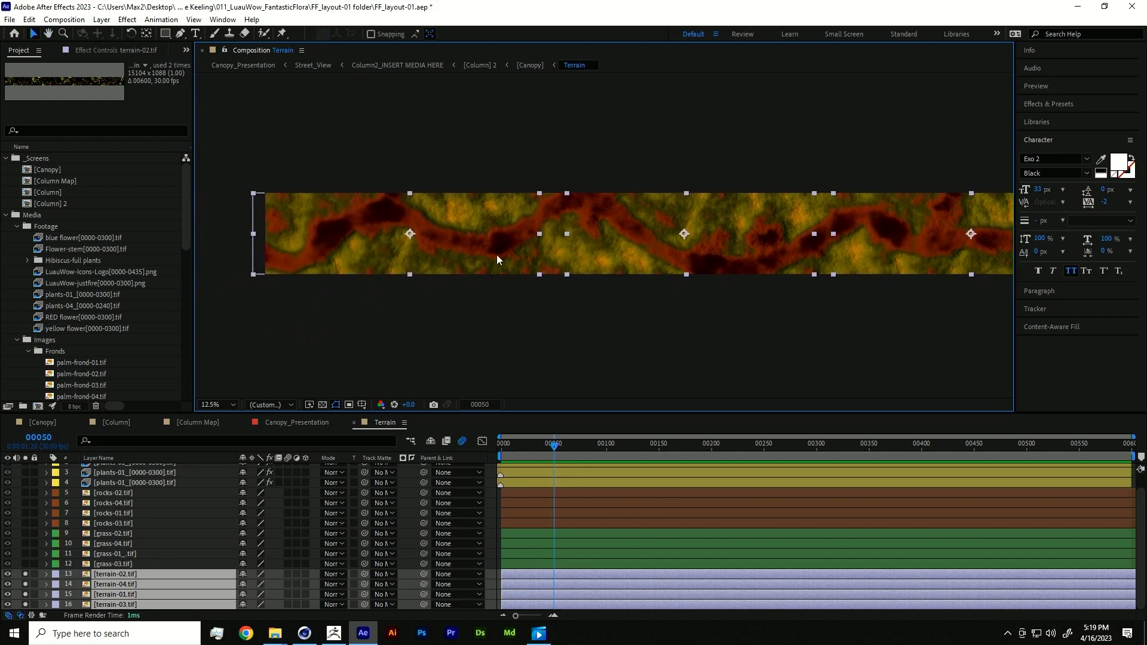
{"action": "middle_click_drag", "start_coordinate": [877, 337], "coordinate": [676, 336]}
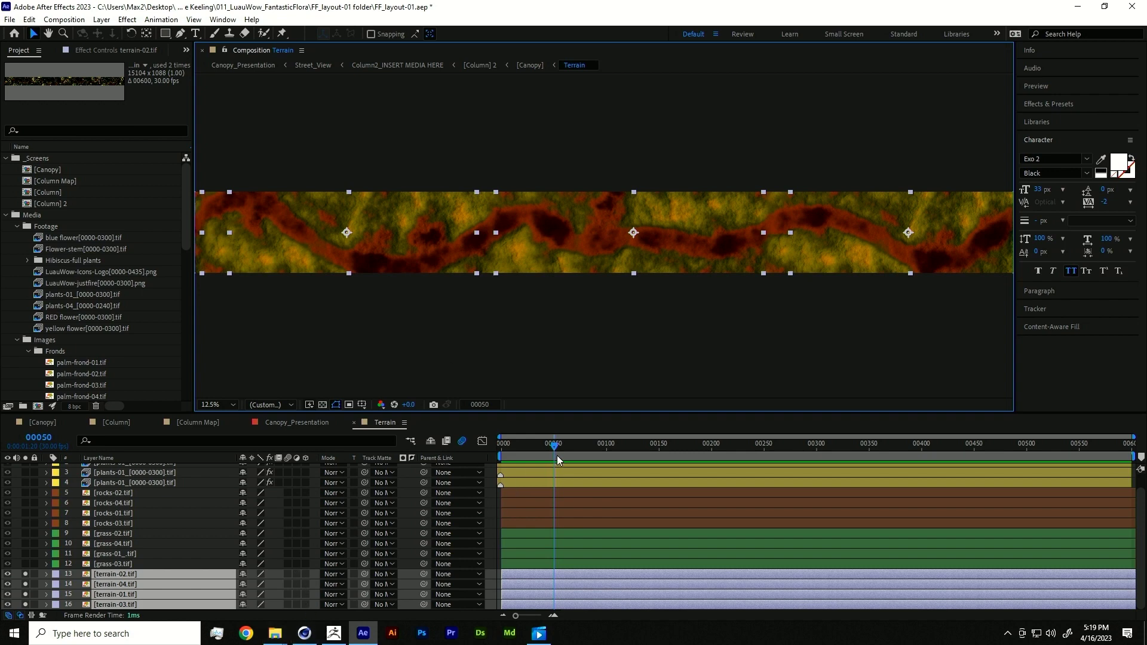
{"action": "left_click_drag", "start_coordinate": [556, 455], "coordinate": [501, 437]}
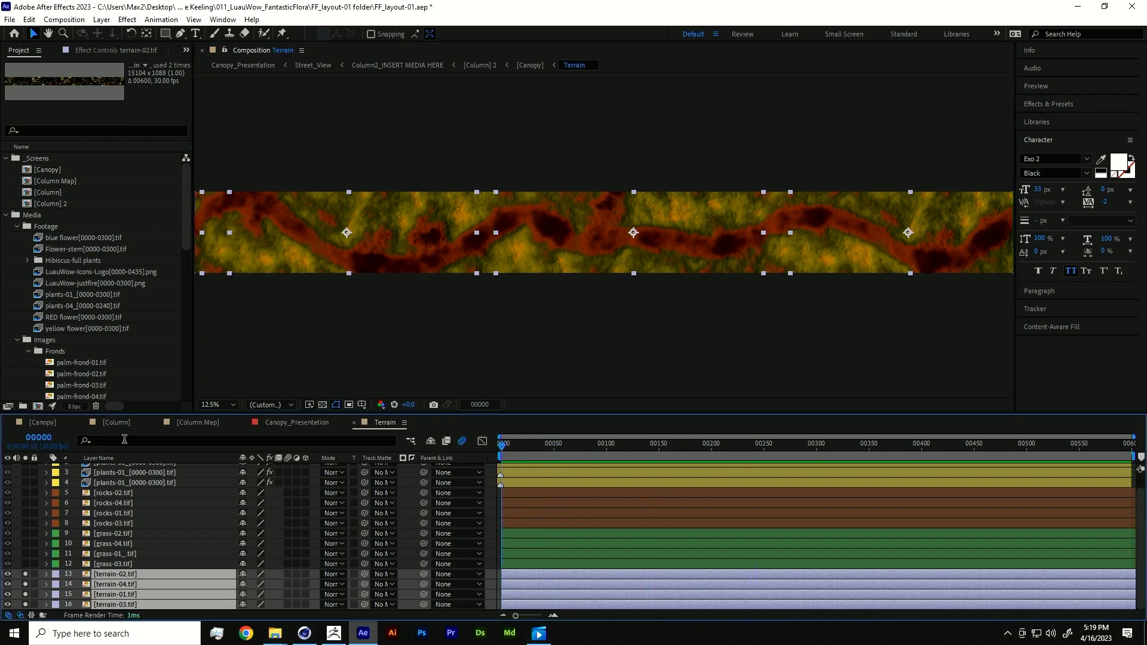
- Switch to Cinema 4D, look through the terrain scene's objects, and select the terrain object inside the Section 1 null
{"action": "left_click", "coordinate": [307, 638]}
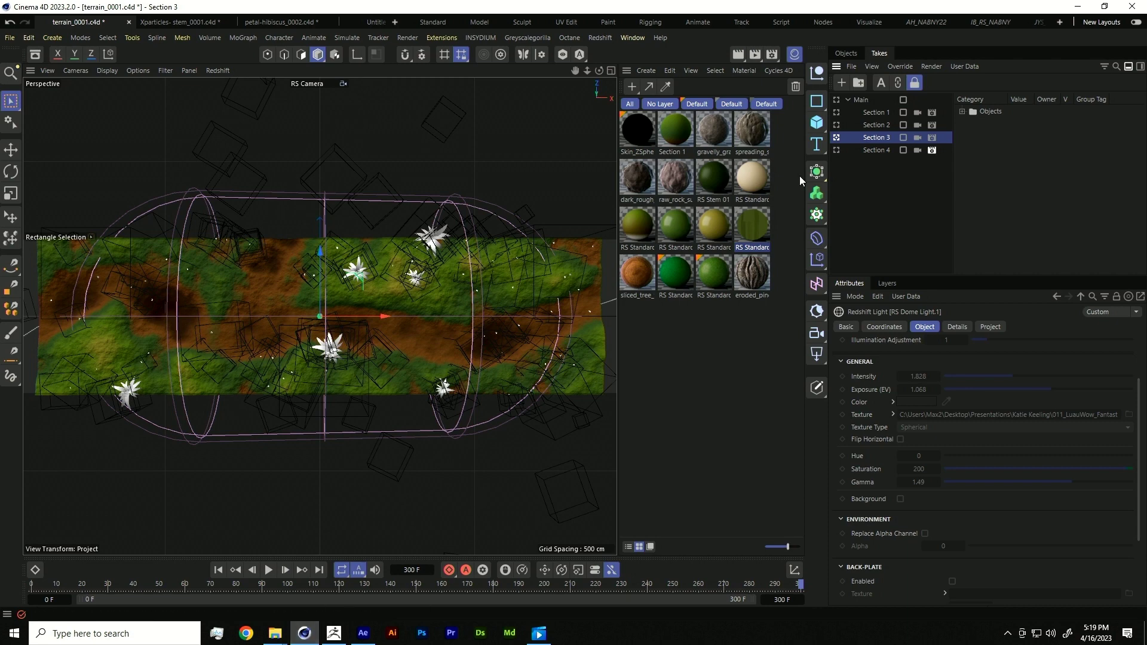
{"action": "left_click", "coordinate": [847, 54]}
{"action": "scroll", "coordinate": [887, 160], "scroll_direction": "down", "scroll_amount": 10}
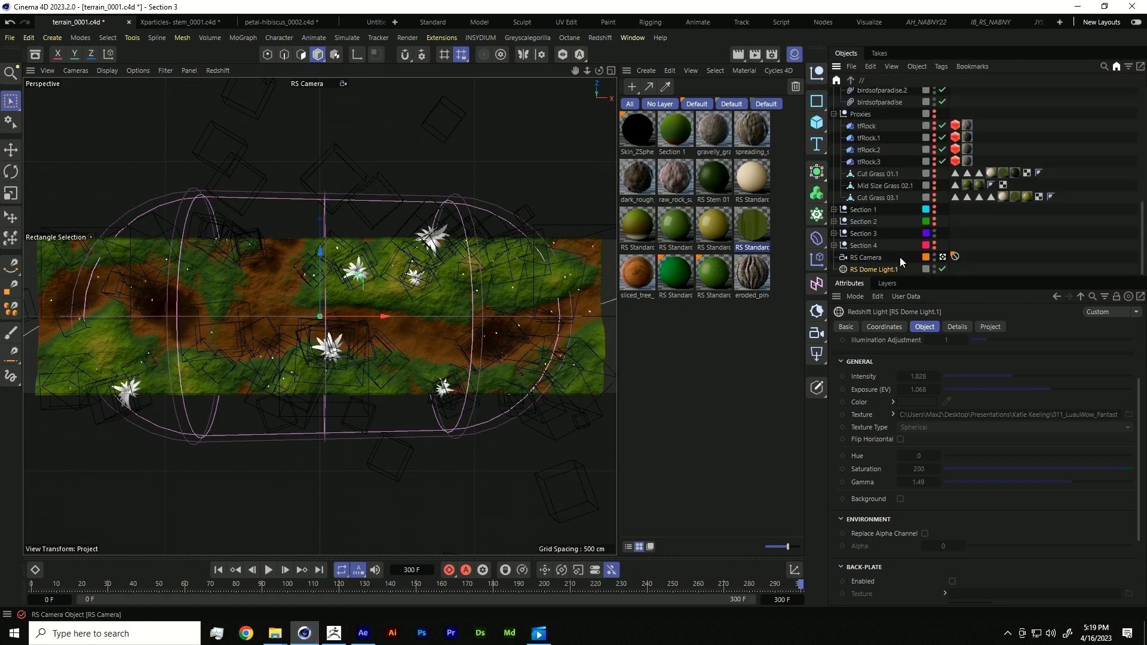
{"action": "scroll", "coordinate": [890, 259], "scroll_direction": "up", "scroll_amount": 5}
{"action": "scroll", "coordinate": [879, 155], "scroll_direction": "up", "scroll_amount": 1}
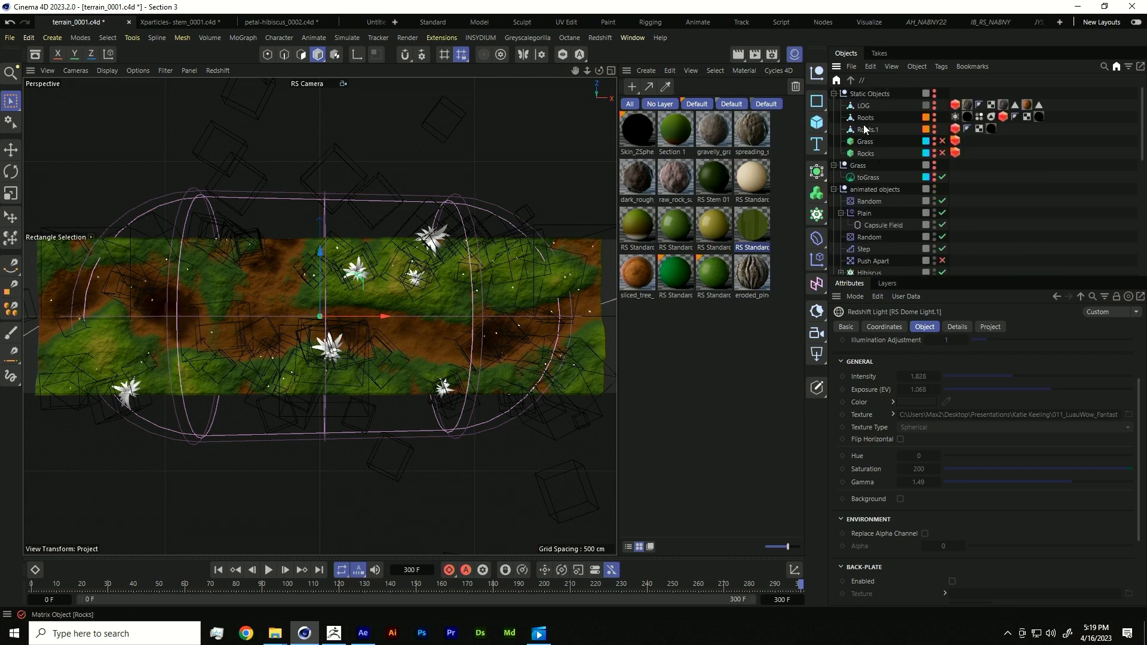
{"action": "left_click", "coordinate": [832, 98]}
{"action": "scroll", "coordinate": [881, 203], "scroll_direction": "down", "scroll_amount": 5}
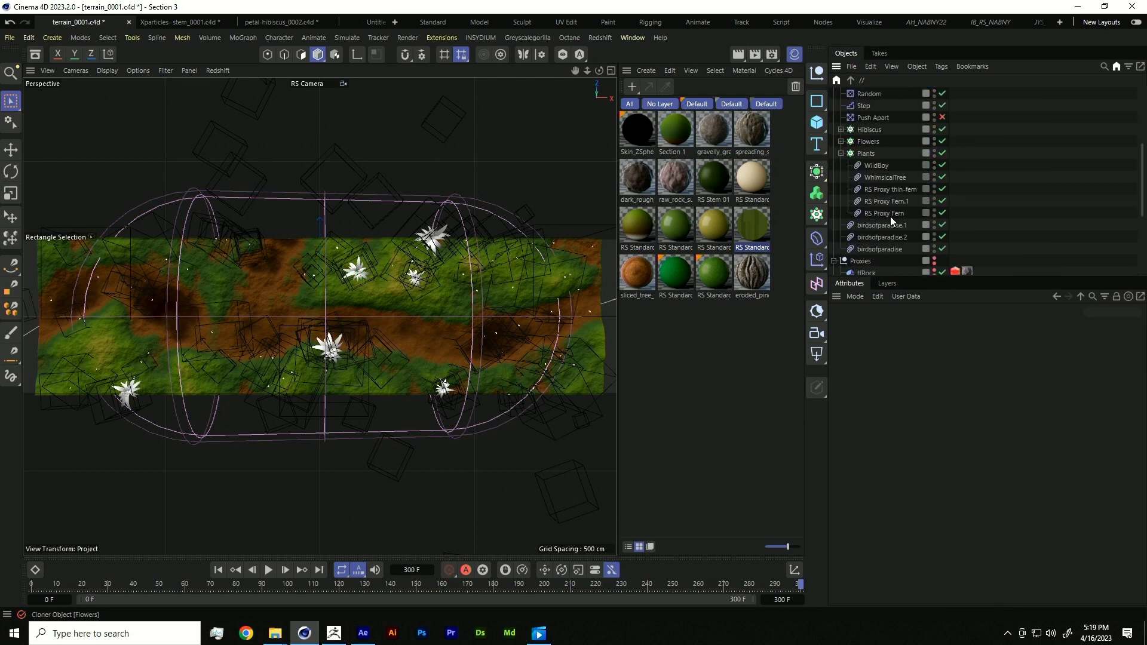
{"action": "scroll", "coordinate": [871, 192], "scroll_direction": "down", "scroll_amount": 1}
{"action": "left_click", "coordinate": [834, 209]}
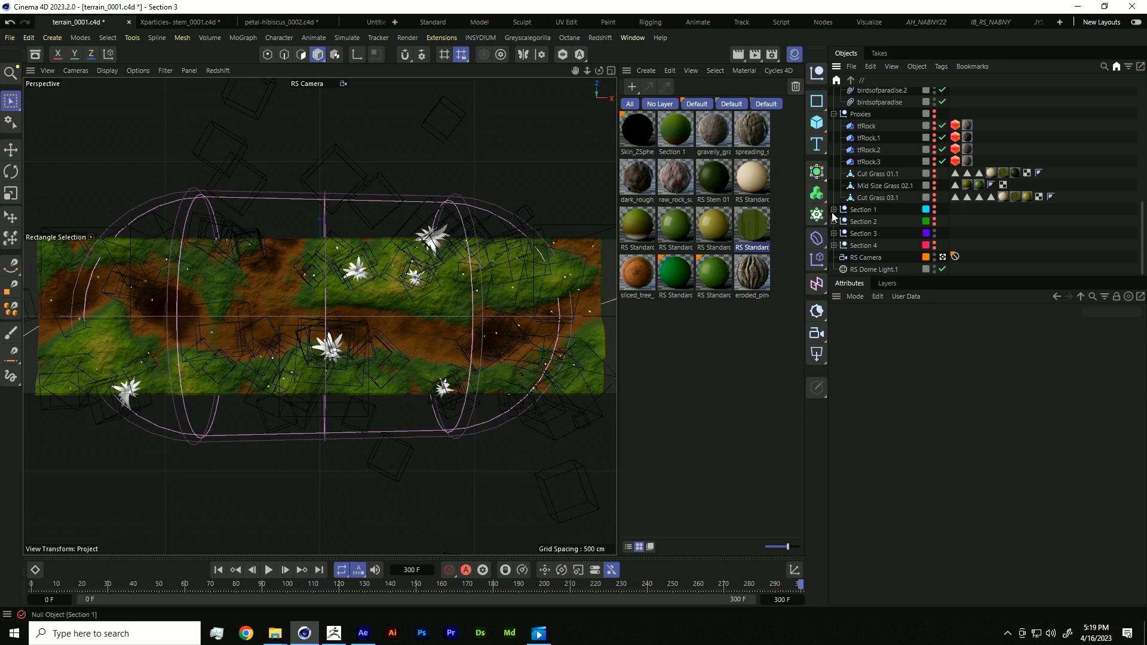
{"action": "left_click", "coordinate": [872, 225]}
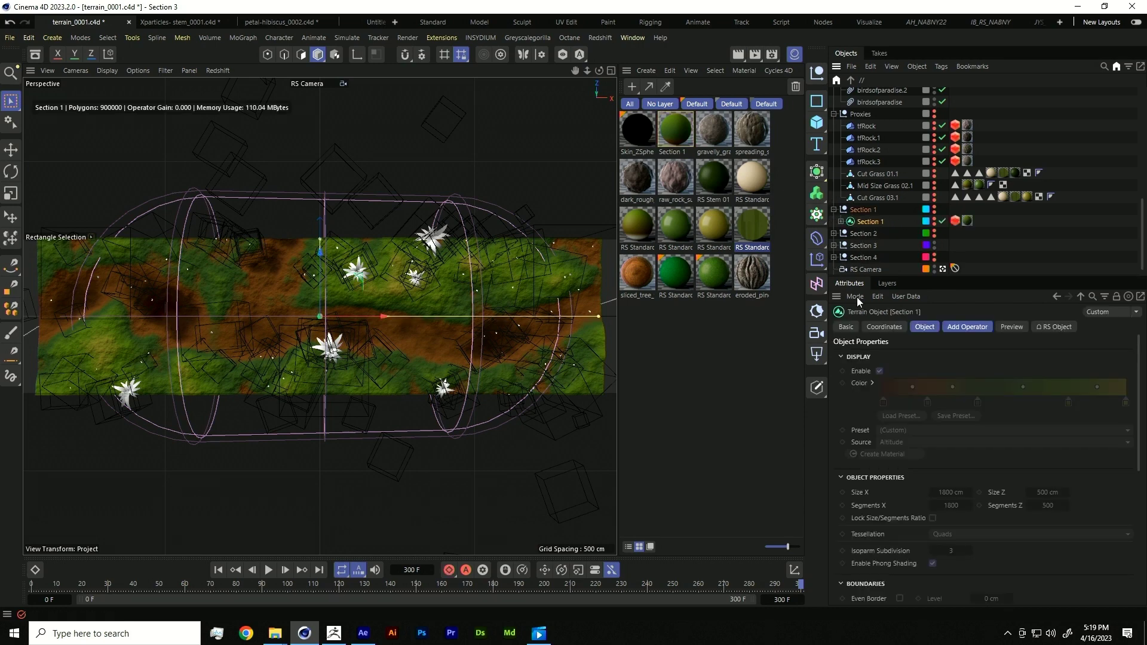
- Enlarge the scene manager area and dock the Takes list below the object list
{"action": "left_click", "coordinate": [878, 54]}
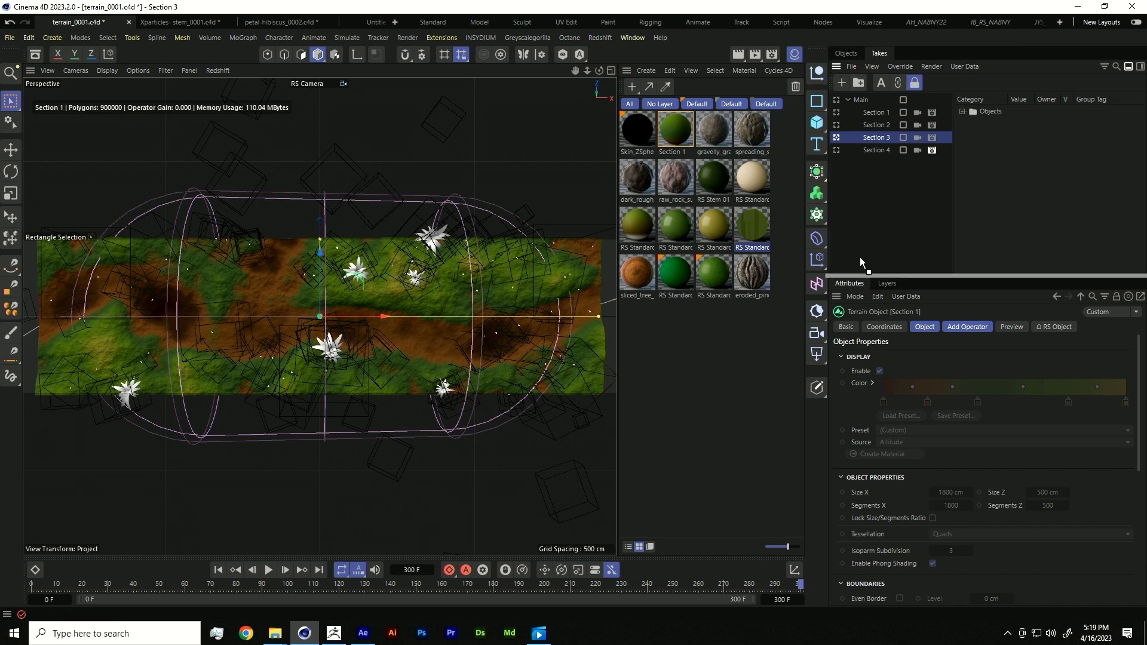
{"action": "left_click_drag", "start_coordinate": [852, 277], "coordinate": [853, 421]}
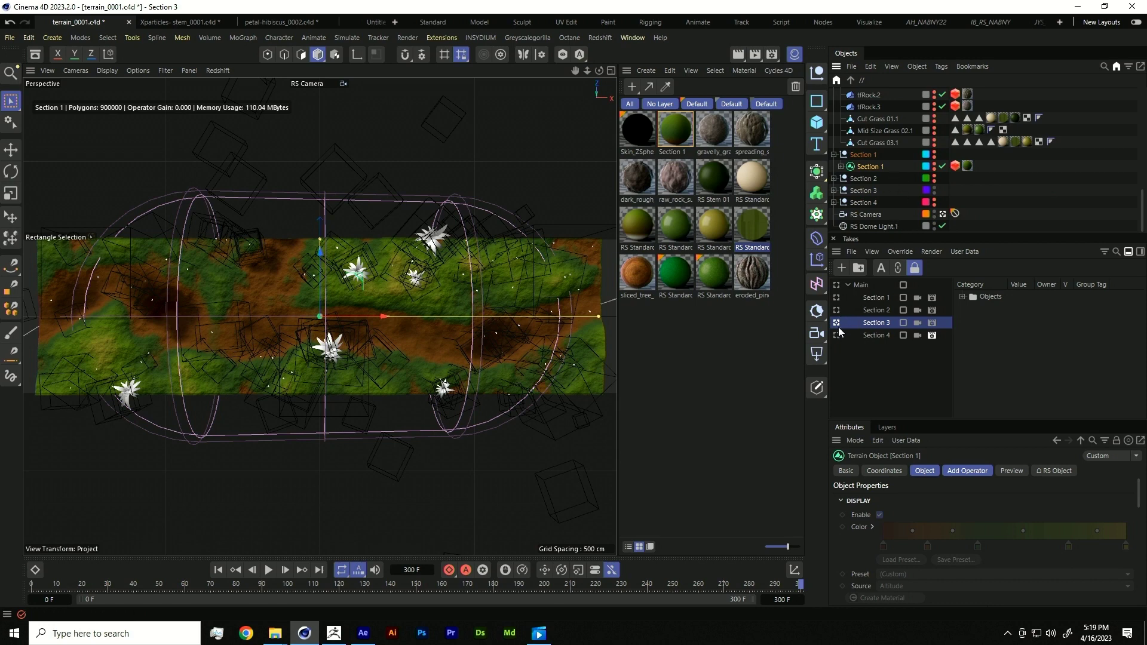
- Expand the Section 3 null to inspect its terrain object and activate the Section 4 take
{"action": "left_click", "coordinate": [860, 190]}
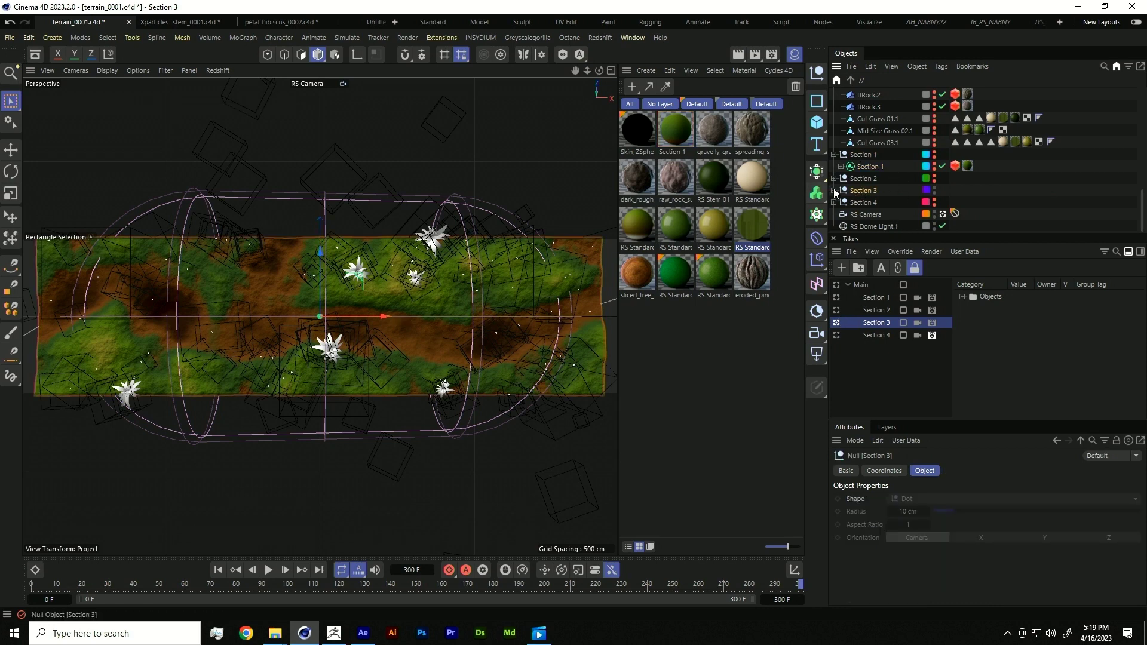
{"action": "left_click", "coordinate": [834, 190]}
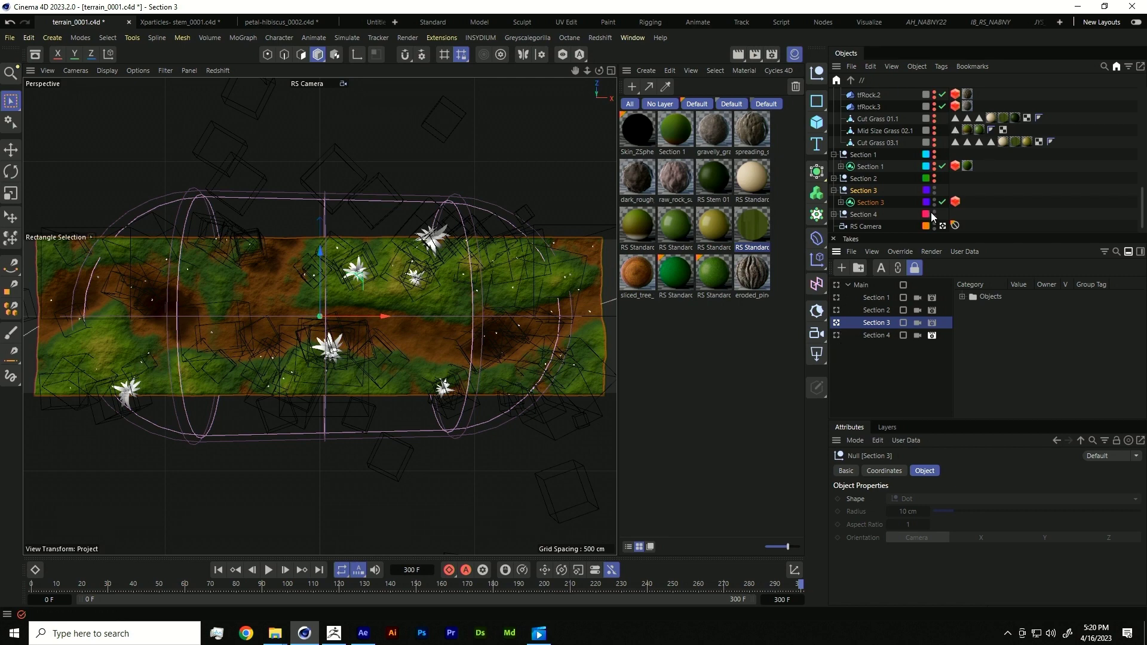
{"action": "left_click", "coordinate": [834, 214]}
{"action": "left_click", "coordinate": [834, 215]}
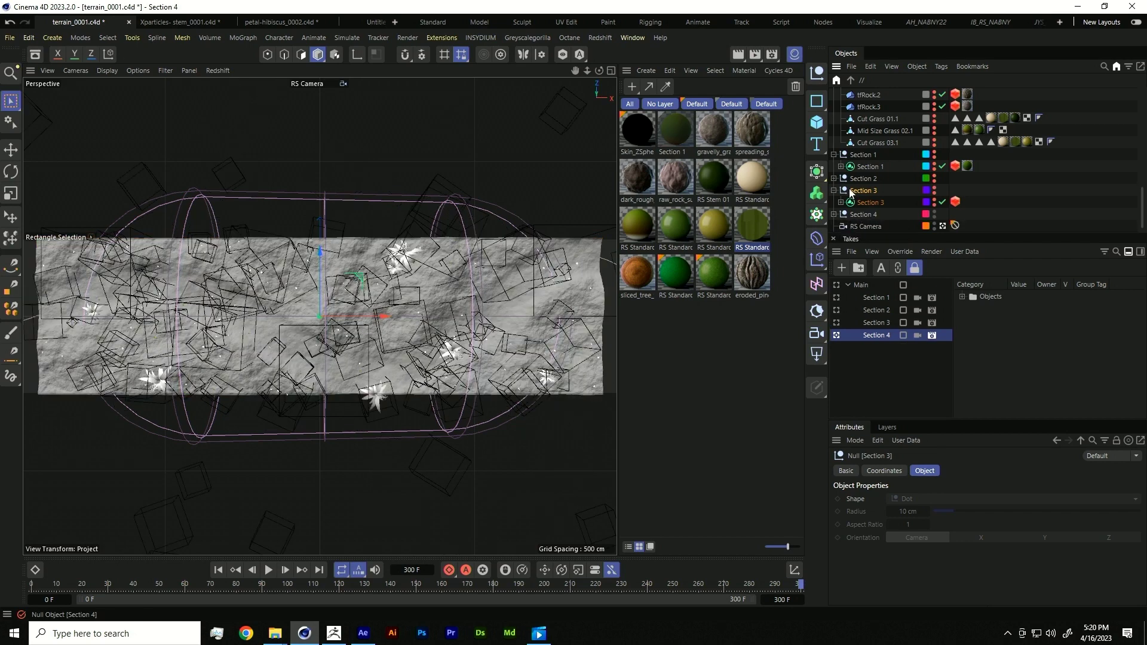
- Expand the Section 4 null to inspect its terrain object and compare it with the other section nulls
{"action": "left_click", "coordinate": [834, 215]}
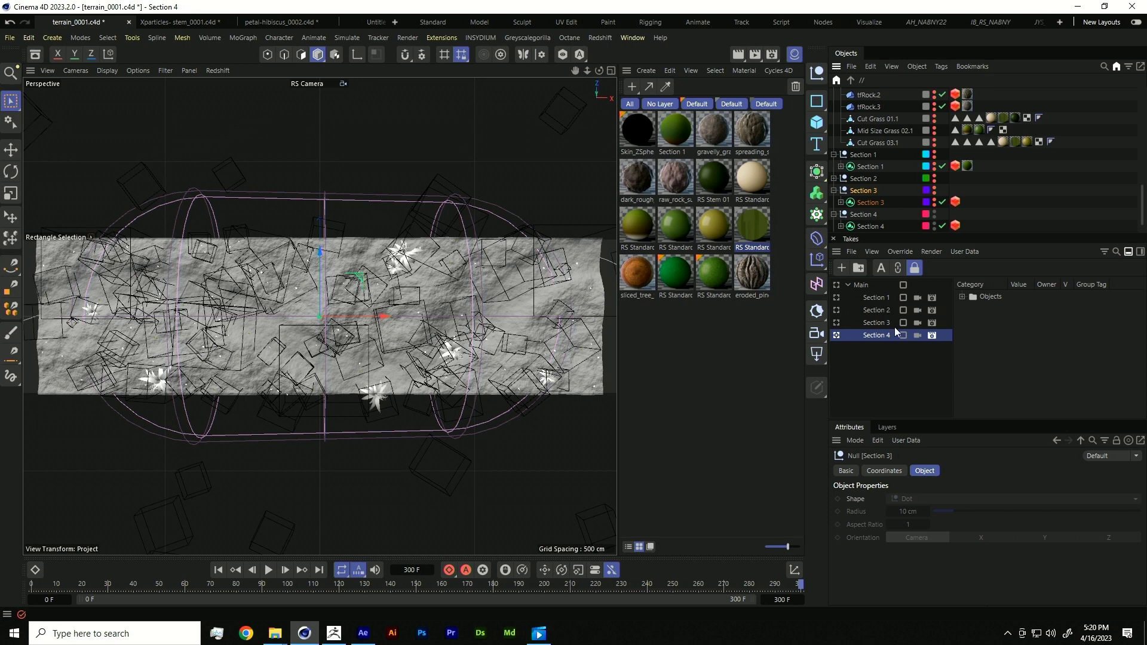
{"action": "scroll", "coordinate": [884, 144], "scroll_direction": "up", "scroll_amount": 3}
{"action": "scroll", "coordinate": [877, 173], "scroll_direction": "down", "scroll_amount": 3}
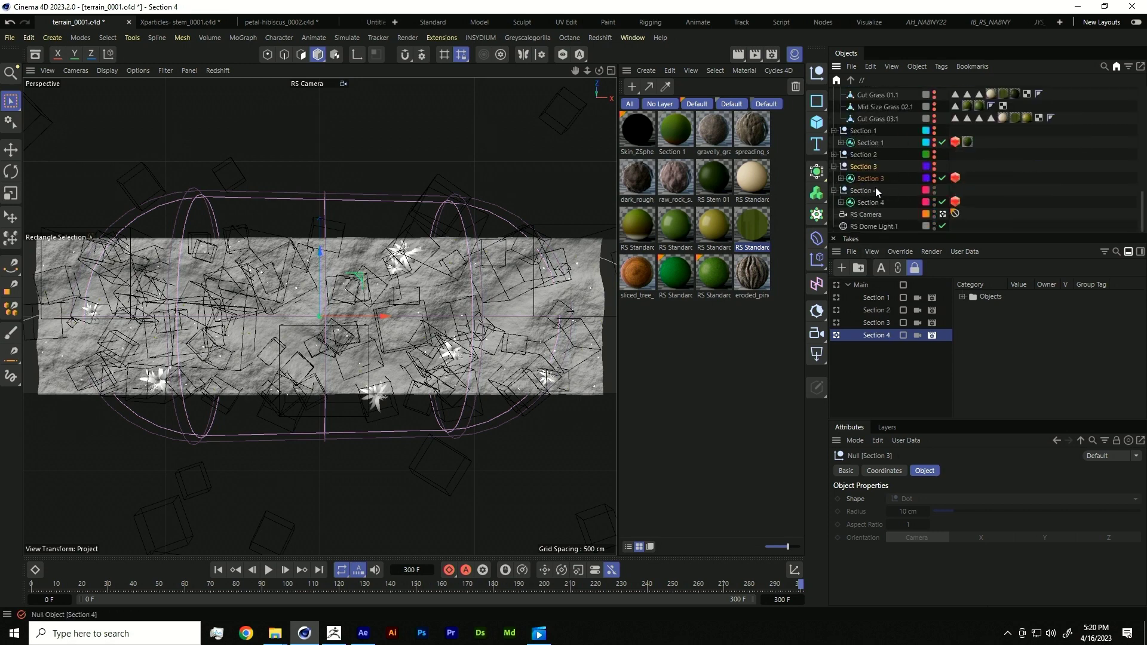
{"action": "scroll", "coordinate": [878, 205], "scroll_direction": "up", "scroll_amount": 2}
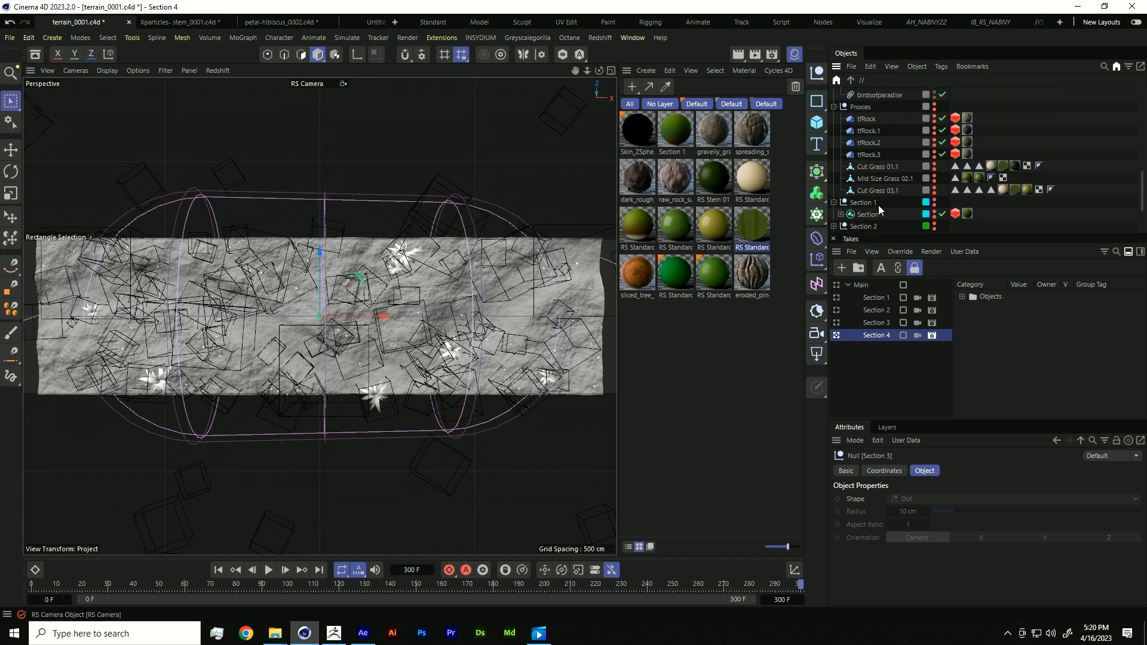
{"action": "scroll", "coordinate": [880, 205], "scroll_direction": "down", "scroll_amount": 2}
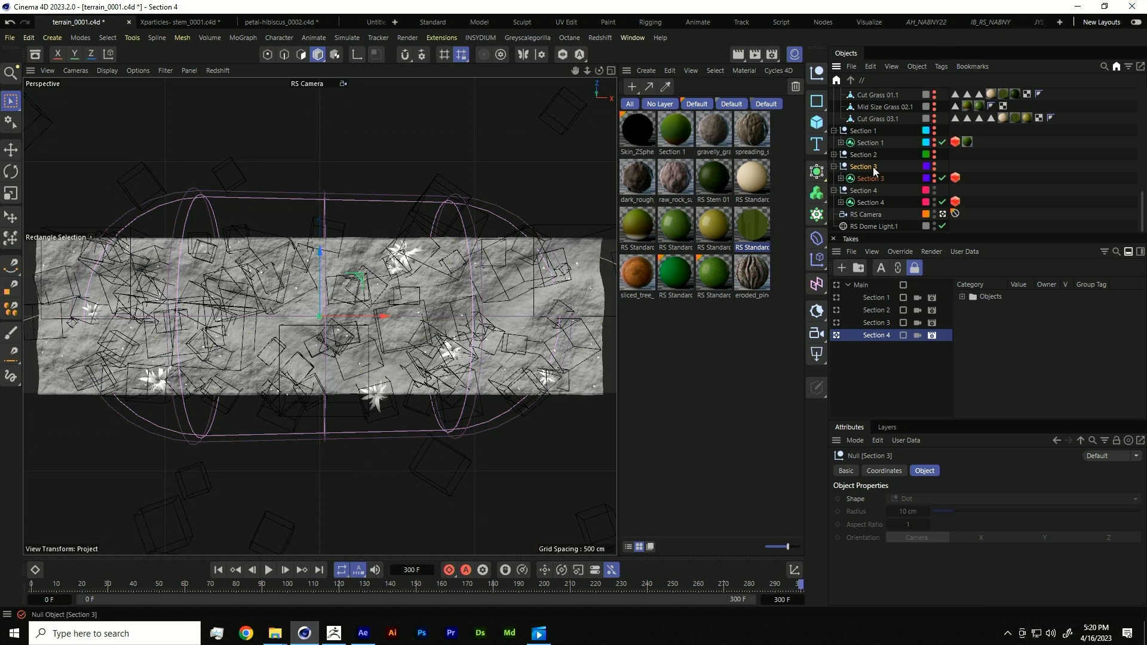
- Select the Hibiscus cloner to examine its effectors and look through the static, animated and section objects
{"action": "scroll", "coordinate": [911, 171], "scroll_direction": "up", "scroll_amount": 8}
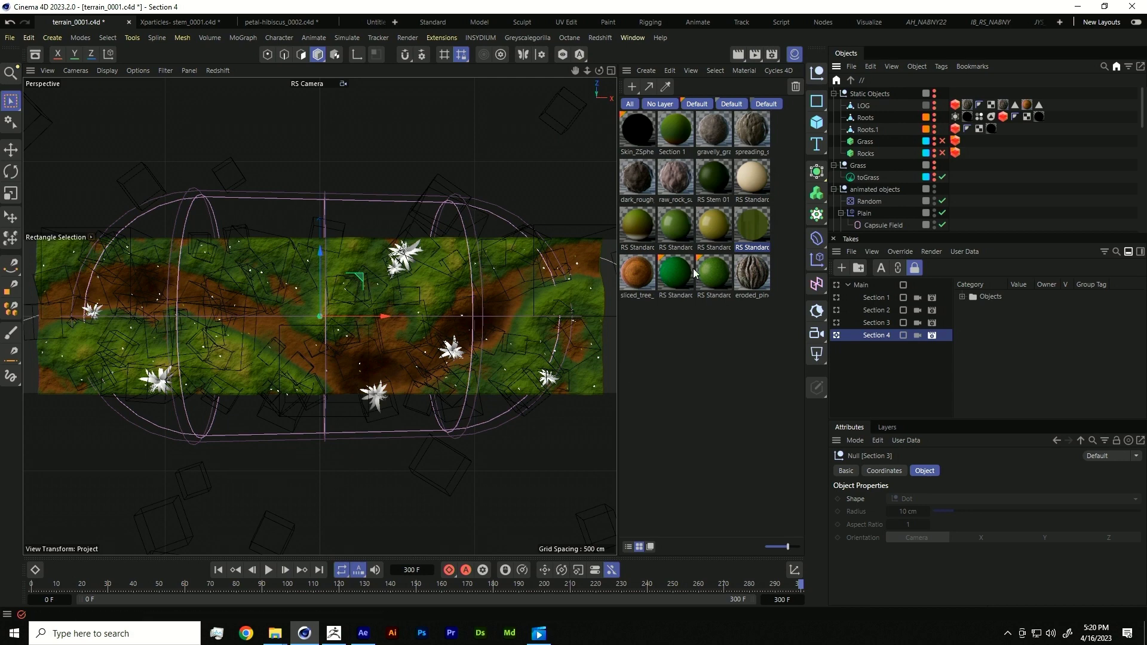
{"action": "scroll", "coordinate": [880, 170], "scroll_direction": "down", "scroll_amount": 3}
{"action": "left_click", "coordinate": [871, 201]}
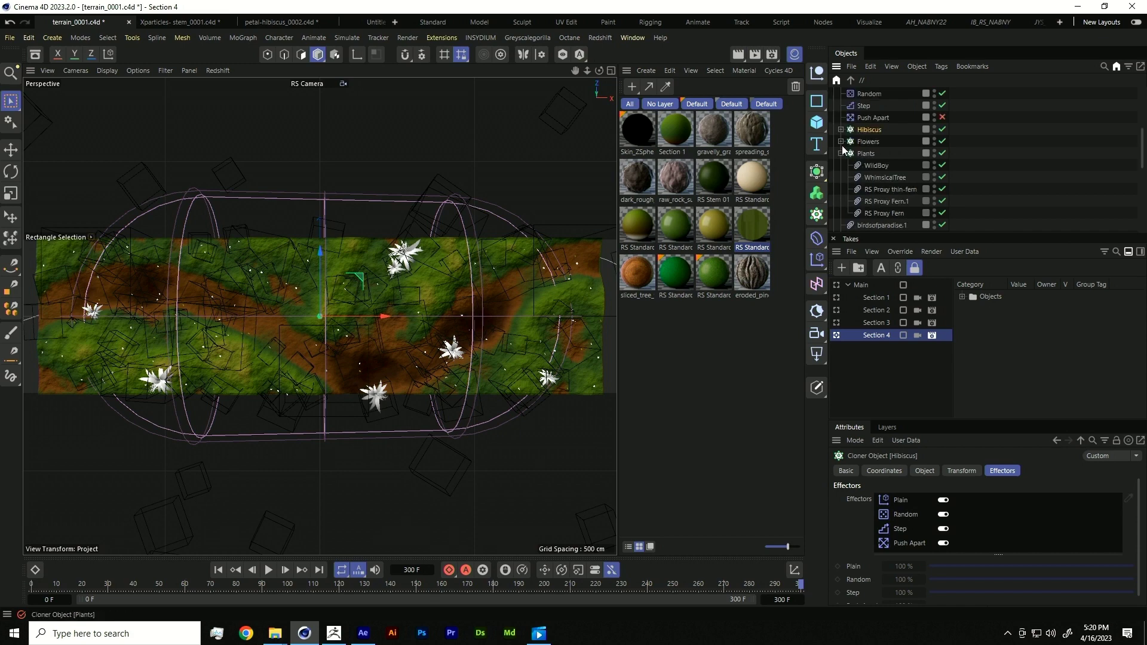
{"action": "scroll", "coordinate": [880, 184], "scroll_direction": "down", "scroll_amount": 5}
{"action": "scroll", "coordinate": [848, 214], "scroll_direction": "down", "scroll_amount": 5}
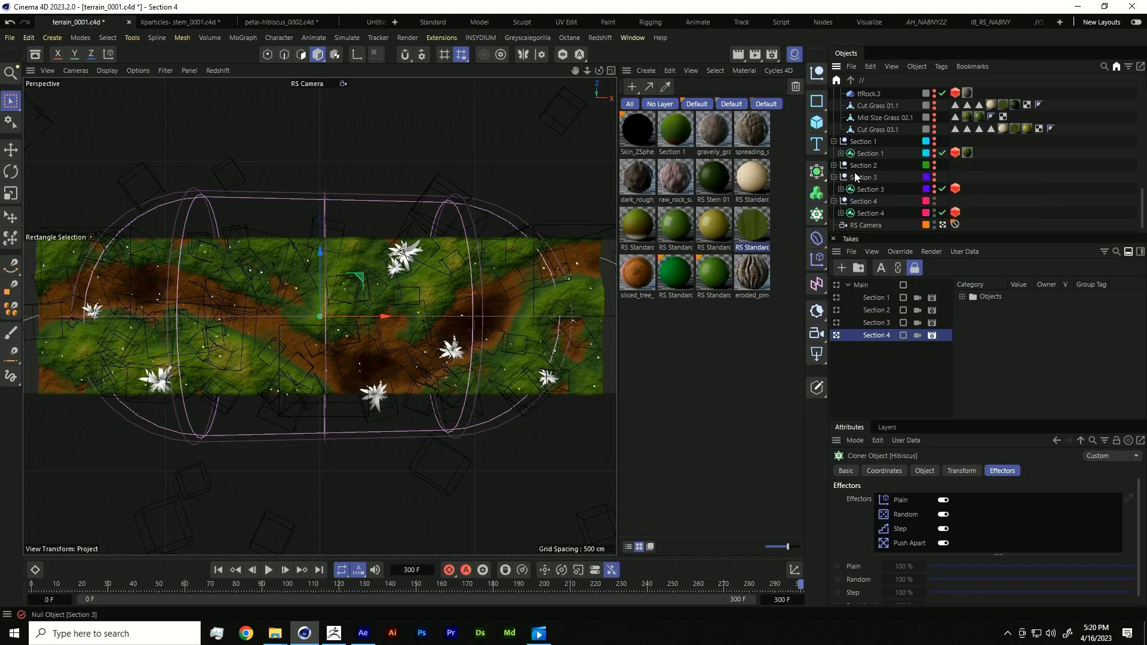
{"action": "scroll", "coordinate": [862, 138], "scroll_direction": "up", "scroll_amount": 8}
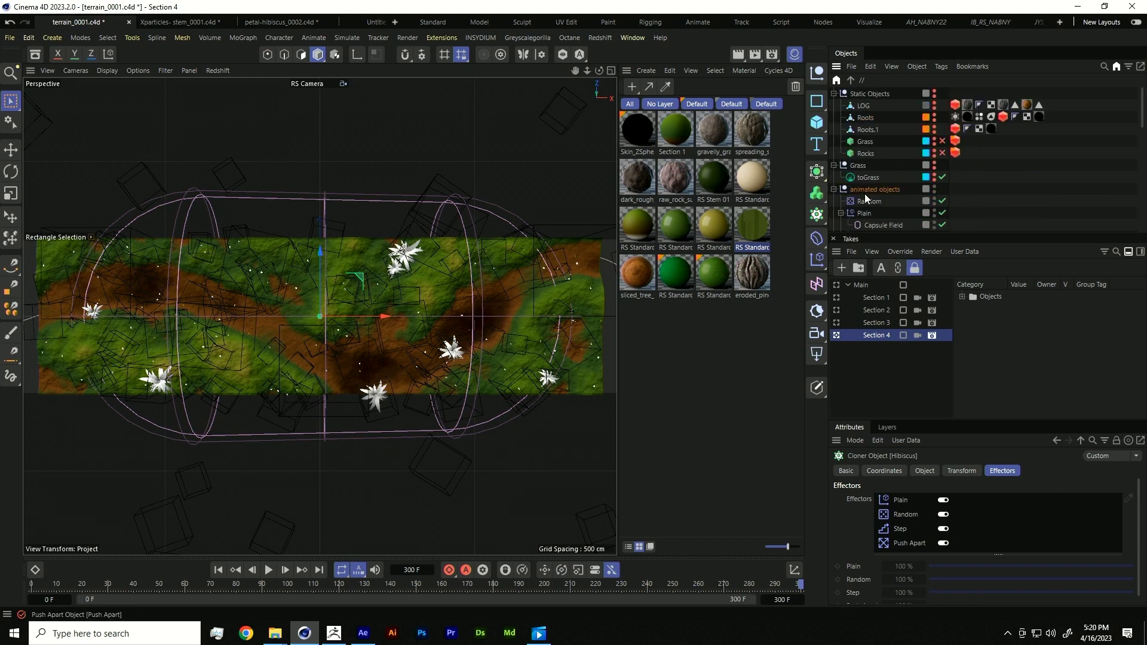
- Select the Grass matrix object under Static Objects to inspect its effectors and visibility state
{"action": "left_click", "coordinate": [869, 142]}
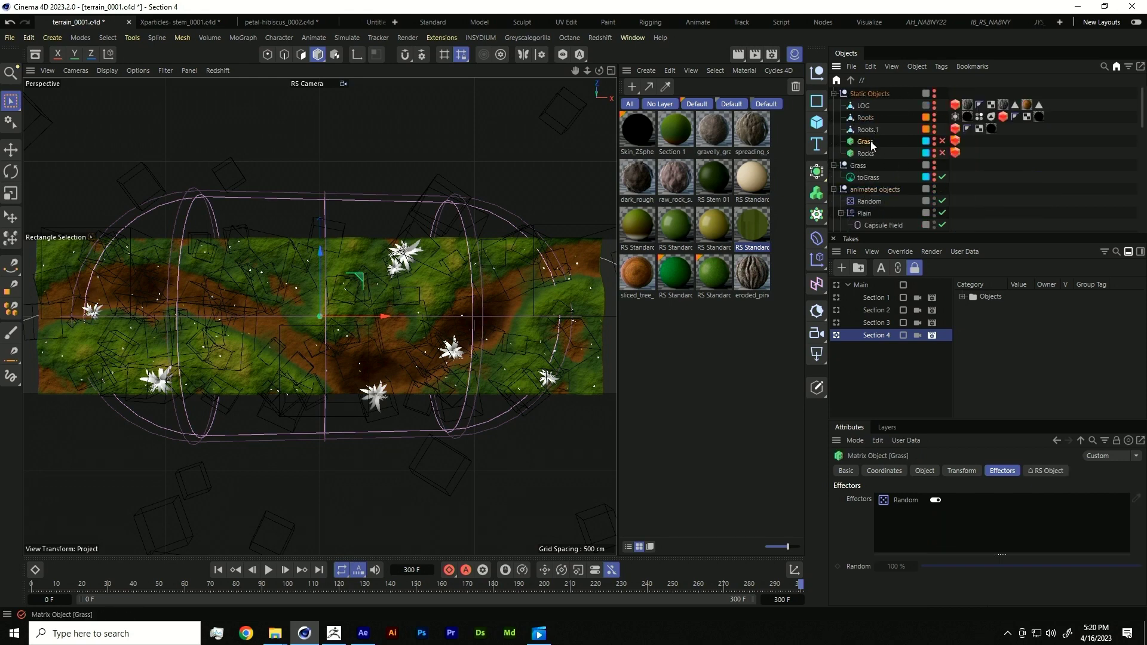
{"action": "left_click", "coordinate": [942, 142]}
{"action": "left_click", "coordinate": [934, 138]}
{"action": "left_click", "coordinate": [934, 138]}
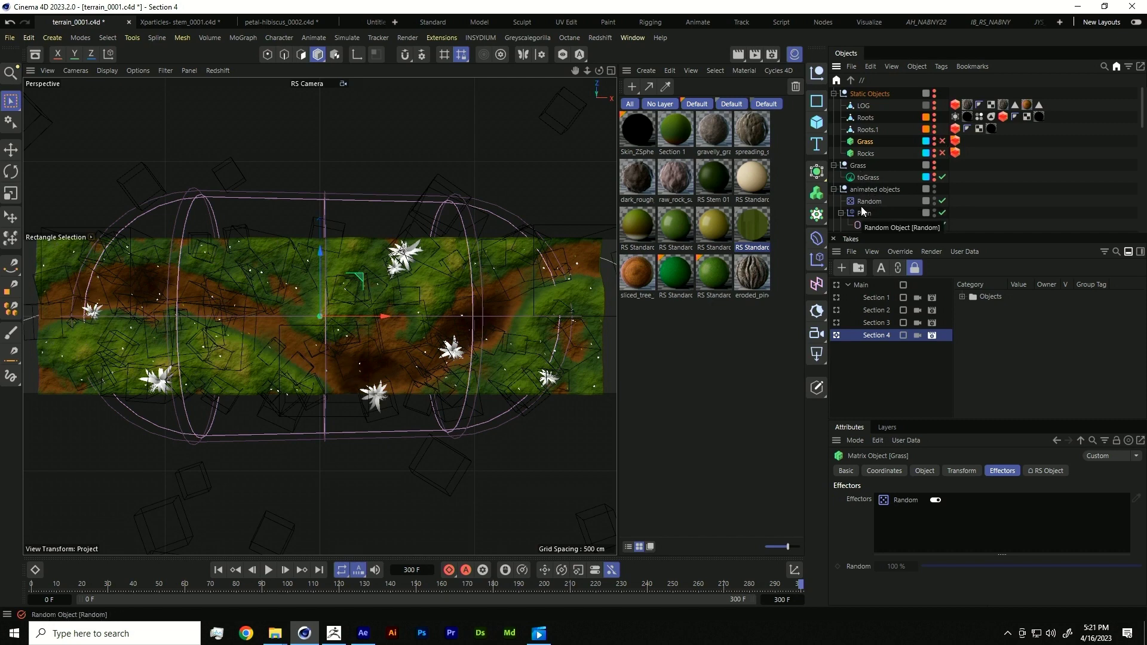
- Inspect the Plants cloner and its Redshift proxy children, including WildBoy, WhimsicalTree and the ferns
{"action": "scroll", "coordinate": [858, 185], "scroll_direction": "down", "scroll_amount": 3}
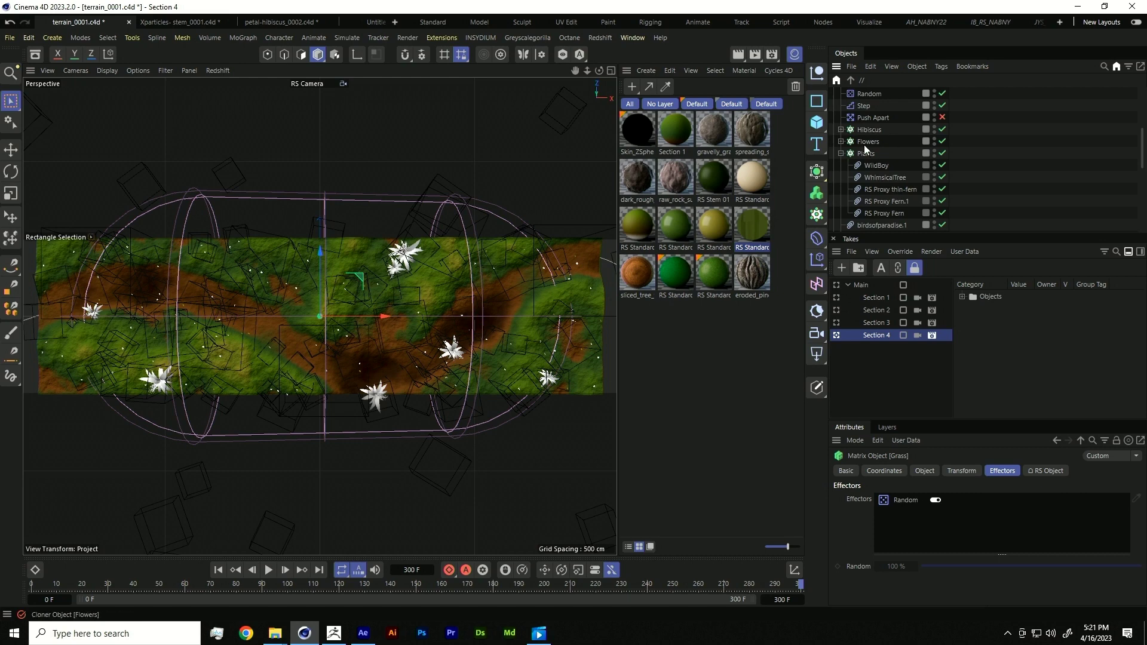
{"action": "left_click", "coordinate": [868, 153]}
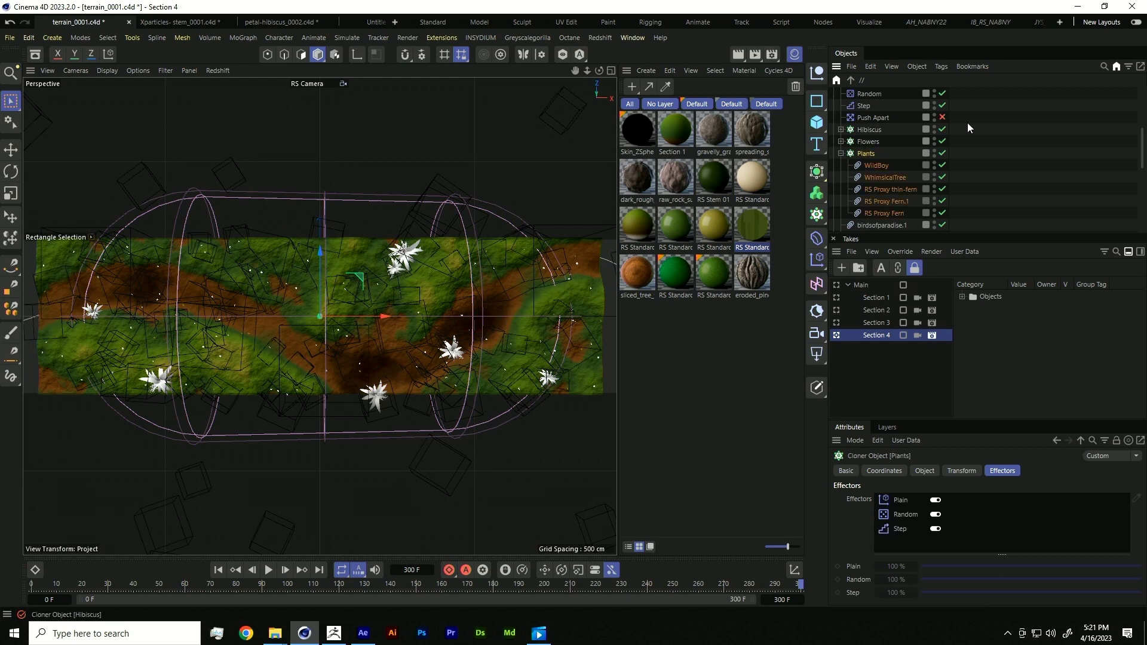
{"action": "left_click", "coordinate": [876, 166]}
{"action": "left_click", "coordinate": [879, 178]}
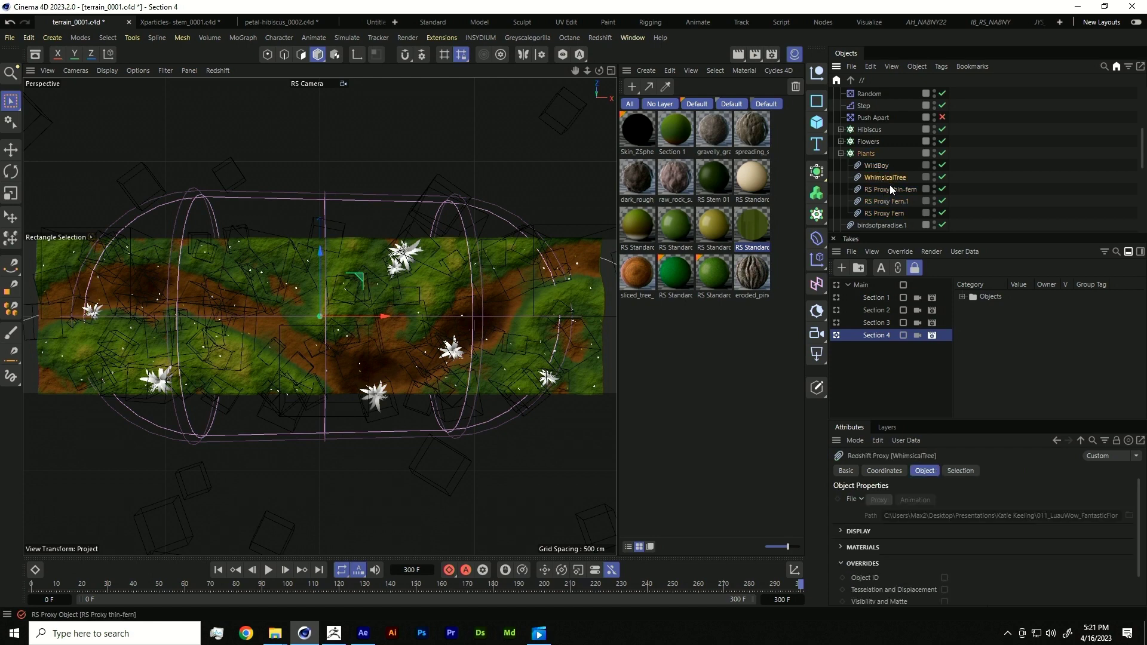
{"action": "left_click", "coordinate": [888, 199]}
{"action": "left_click", "coordinate": [887, 214]}
- Close the docked Takes list and show the coordinates of the Capsule Field under the Plain effector
{"action": "left_click", "coordinate": [833, 239]}
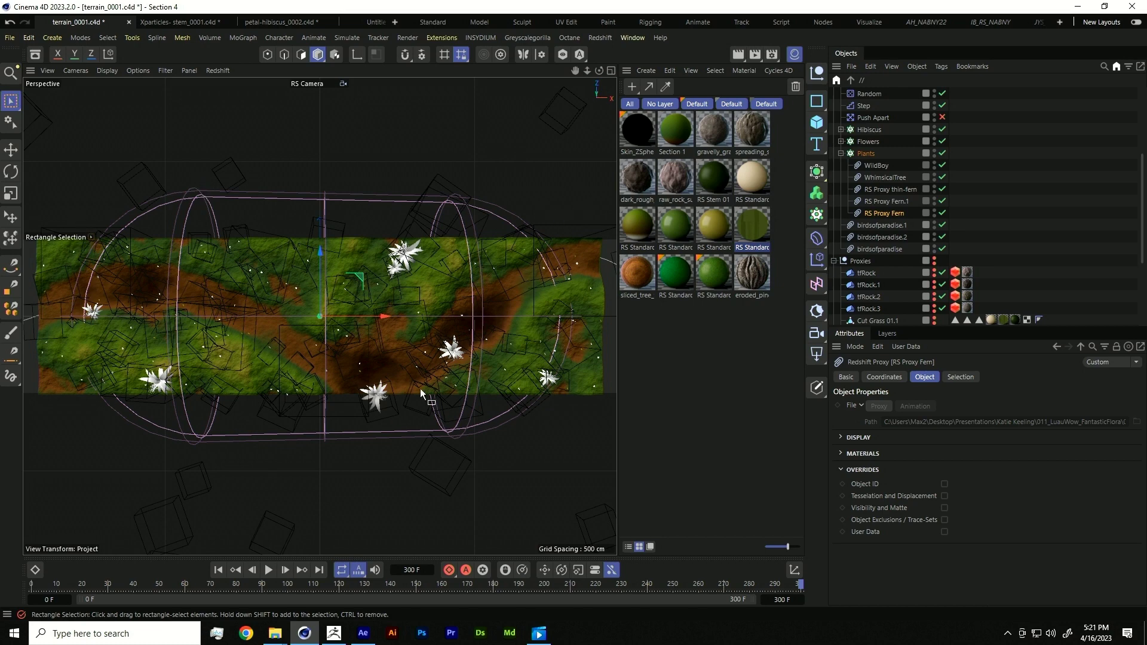
{"action": "scroll", "coordinate": [871, 185], "scroll_direction": "up", "scroll_amount": 4}
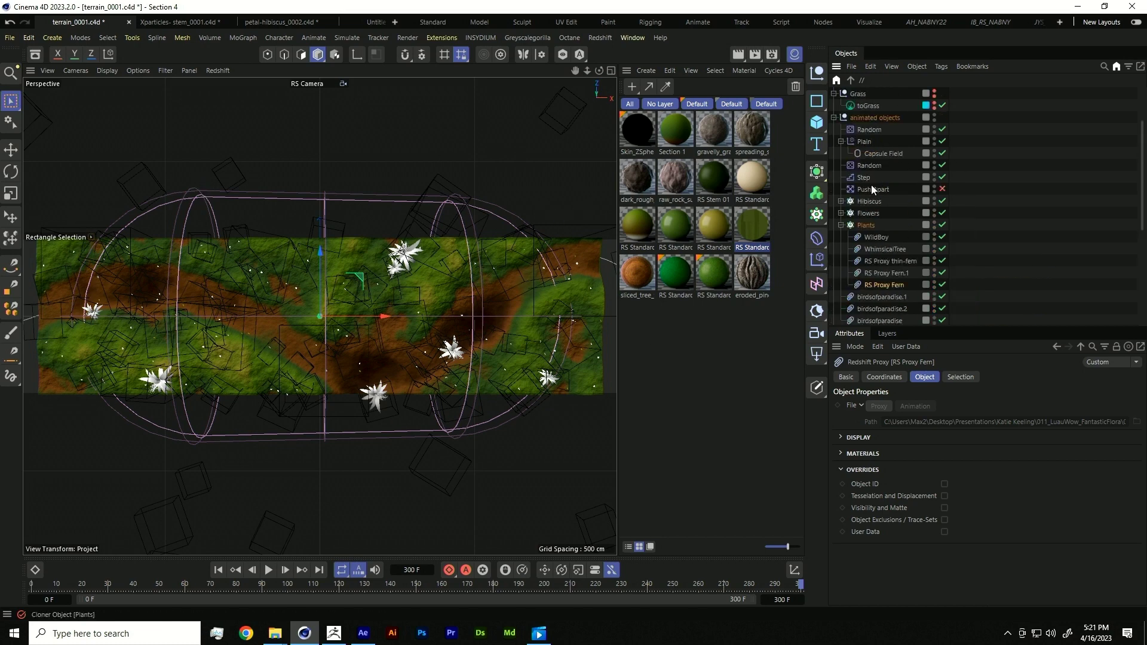
{"action": "scroll", "coordinate": [871, 204], "scroll_direction": "down", "scroll_amount": 2}
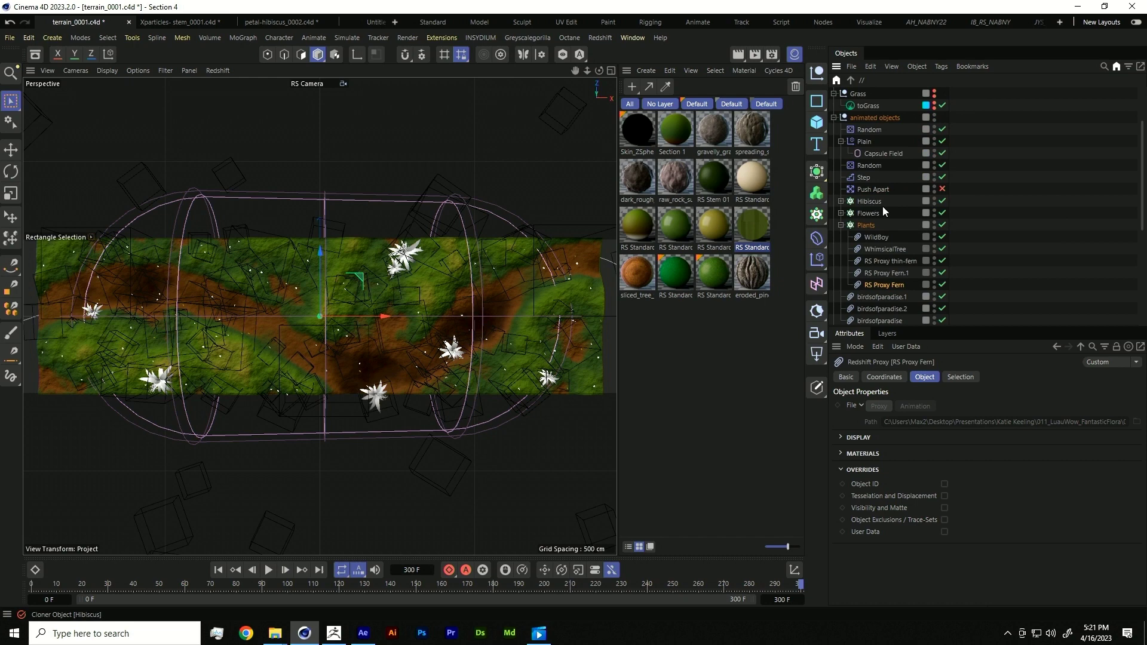
{"action": "left_click", "coordinate": [889, 149]}
{"action": "left_click", "coordinate": [884, 377]}
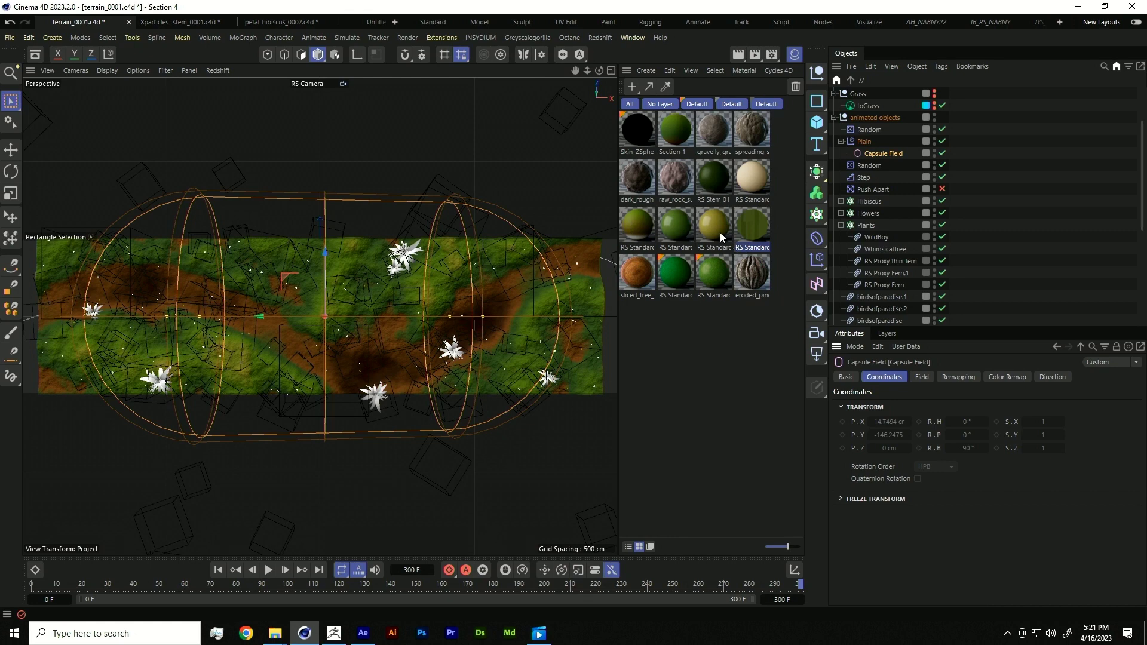
- Select the Redshift object tag on the Section 4 terrain, enlarge the attributes area and show the tag's Matte settings
{"action": "scroll", "coordinate": [901, 163], "scroll_direction": "up", "scroll_amount": 3}
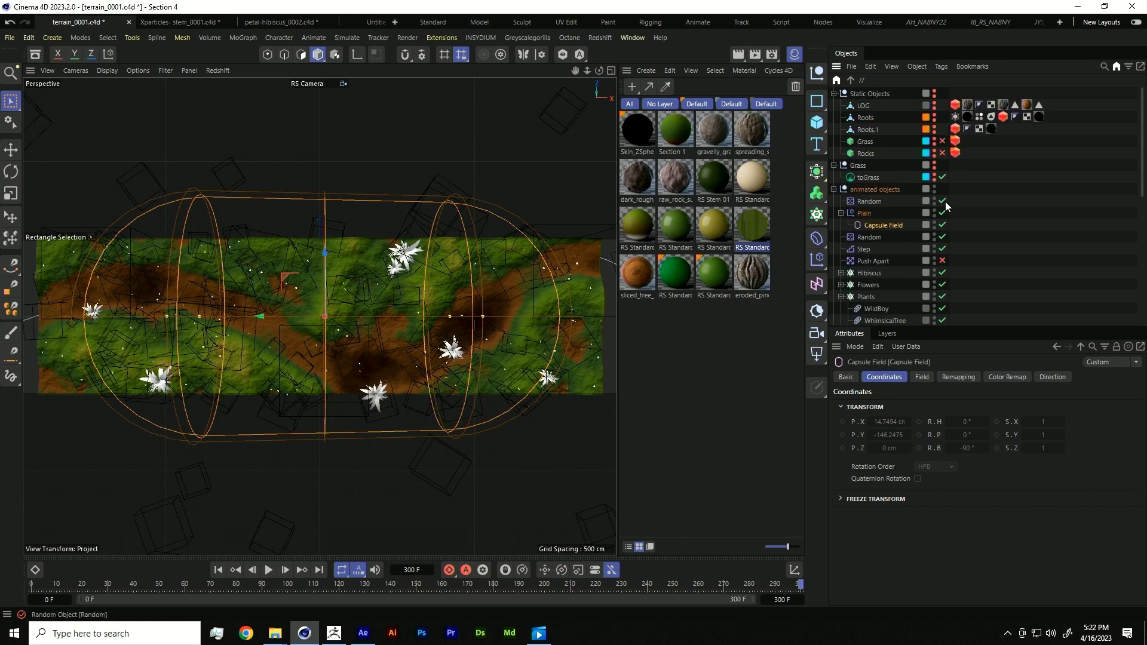
{"action": "scroll", "coordinate": [901, 222], "scroll_direction": "down", "scroll_amount": 10}
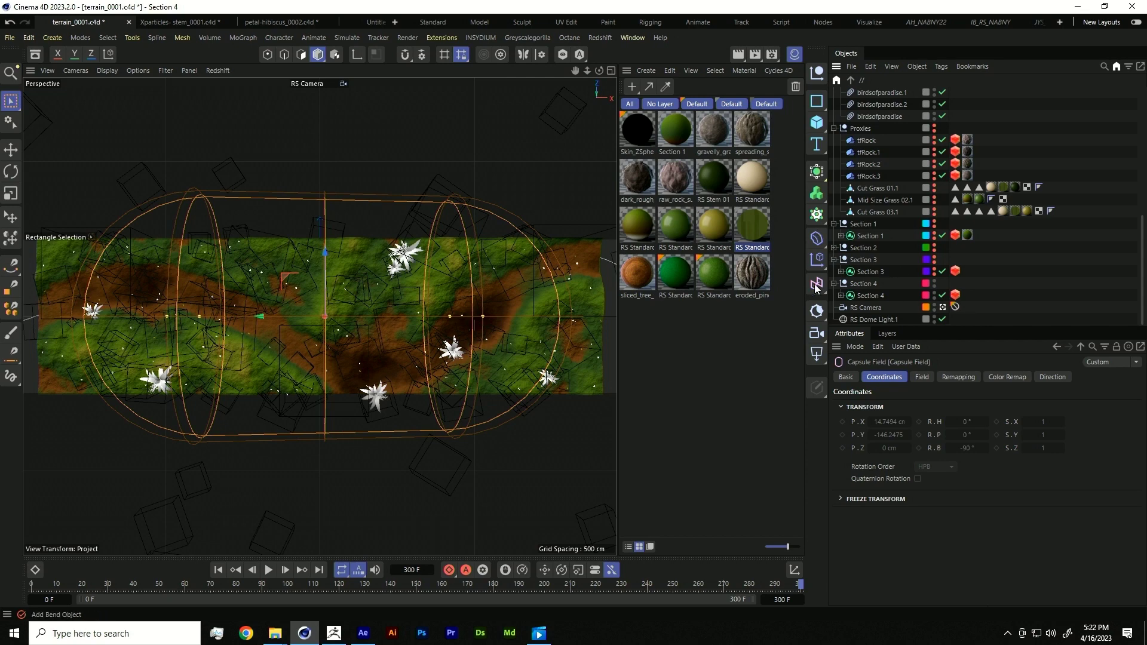
{"action": "left_click", "coordinate": [956, 295]}
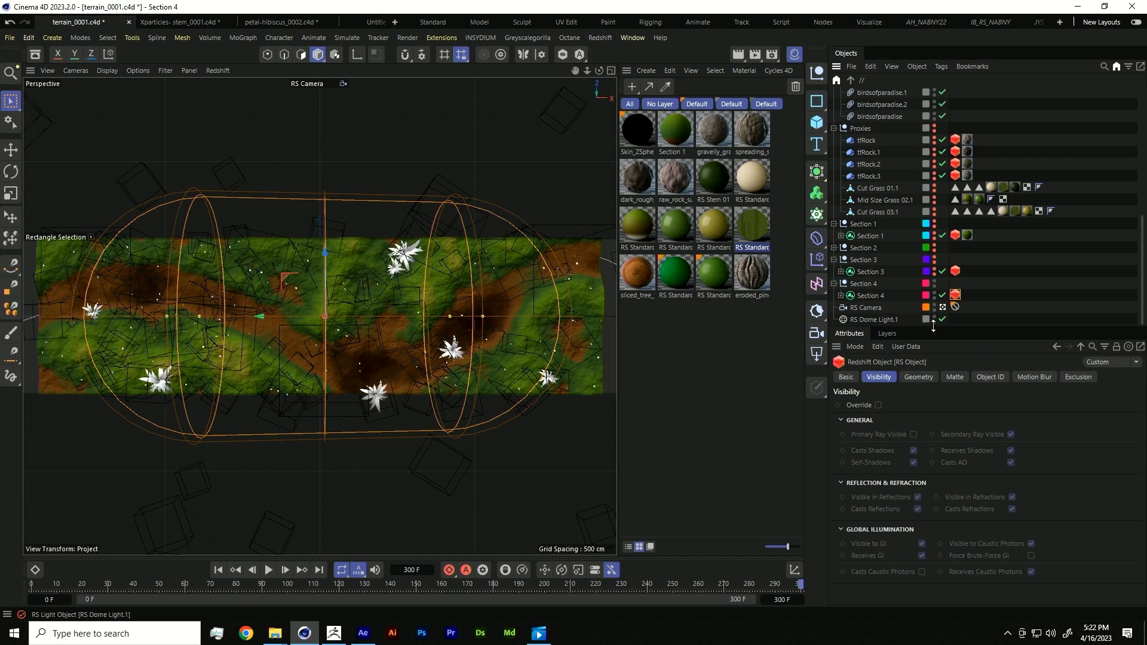
{"action": "mouse_move", "coordinate": [931, 326]}
{"action": "left_mouse_down"}
{"action": "mouse_move", "coordinate": [931, 312]}
{"action": "mouse_move", "coordinate": [930, 327]}
{"action": "left_mouse_up"}
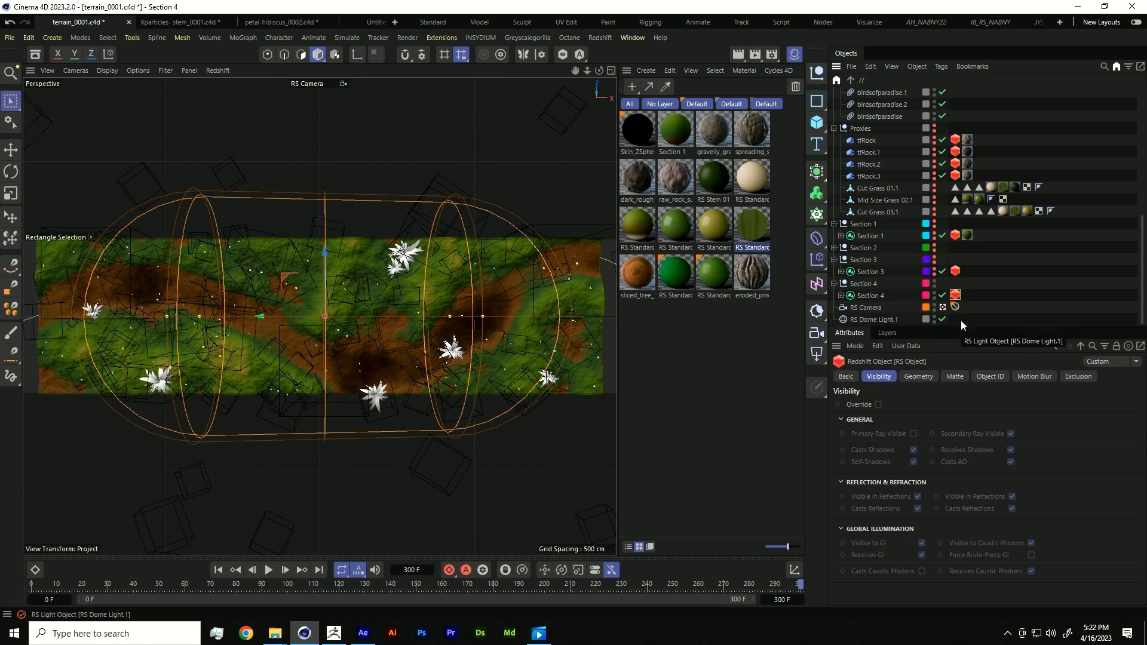
{"action": "left_click_drag", "start_coordinate": [961, 326], "coordinate": [960, 305]}
{"action": "scroll", "coordinate": [977, 246], "scroll_direction": "down", "scroll_amount": 2}
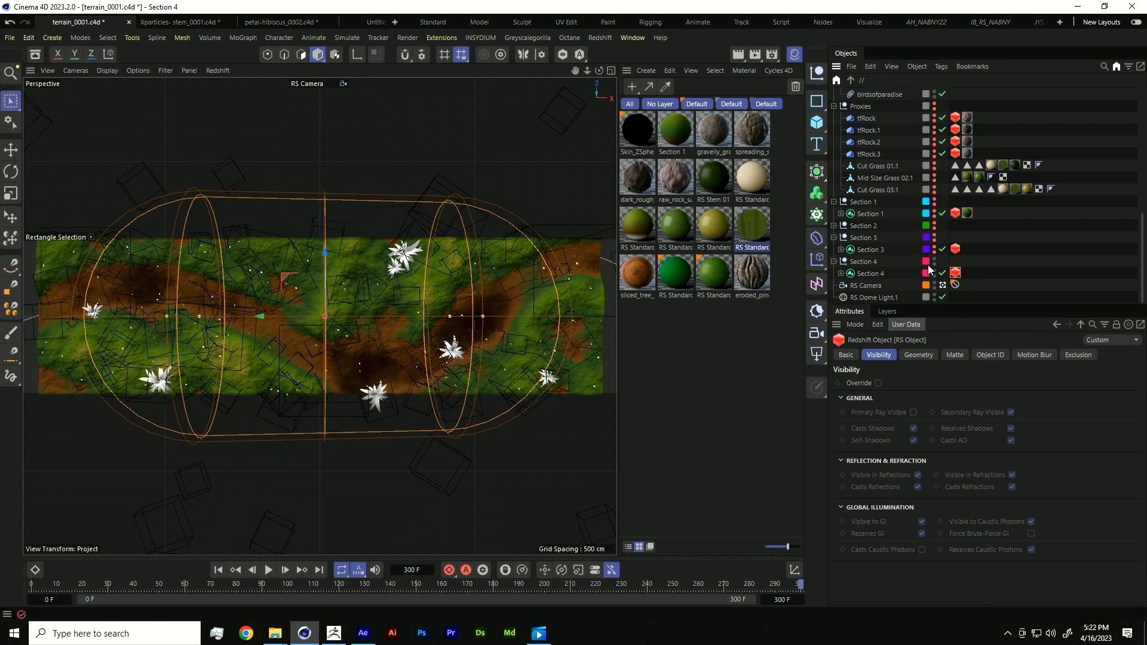
{"action": "left_click", "coordinate": [962, 354]}
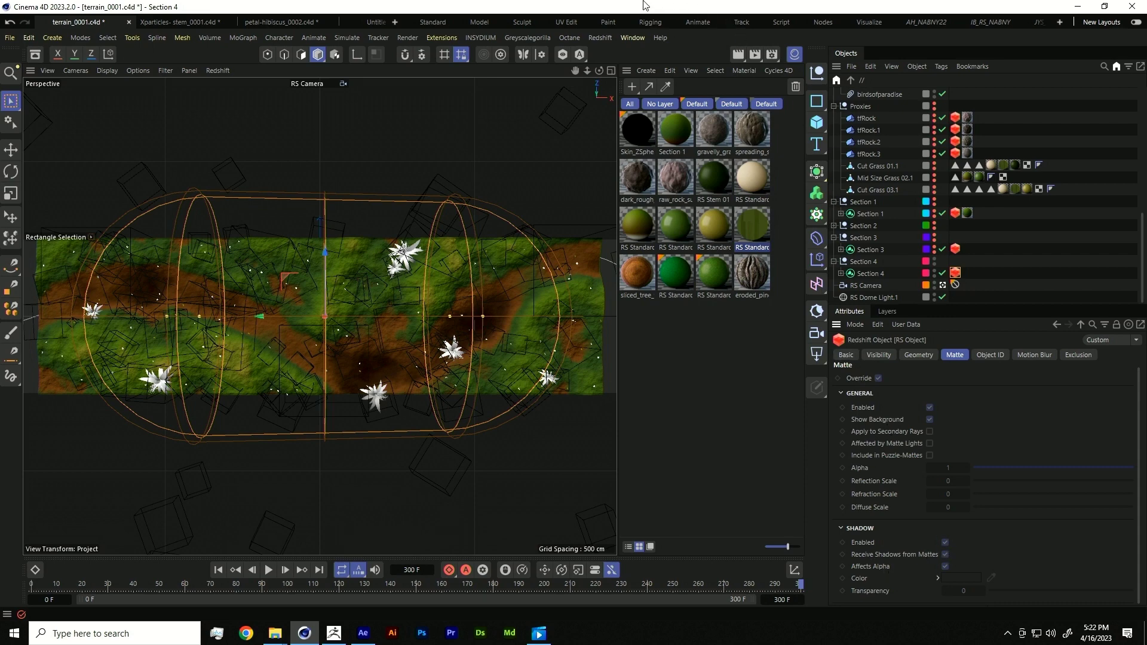
- Toggle the Section 4 null's visibility, open the Redshift RenderView and start an interactive render
{"action": "left_click", "coordinate": [934, 266]}
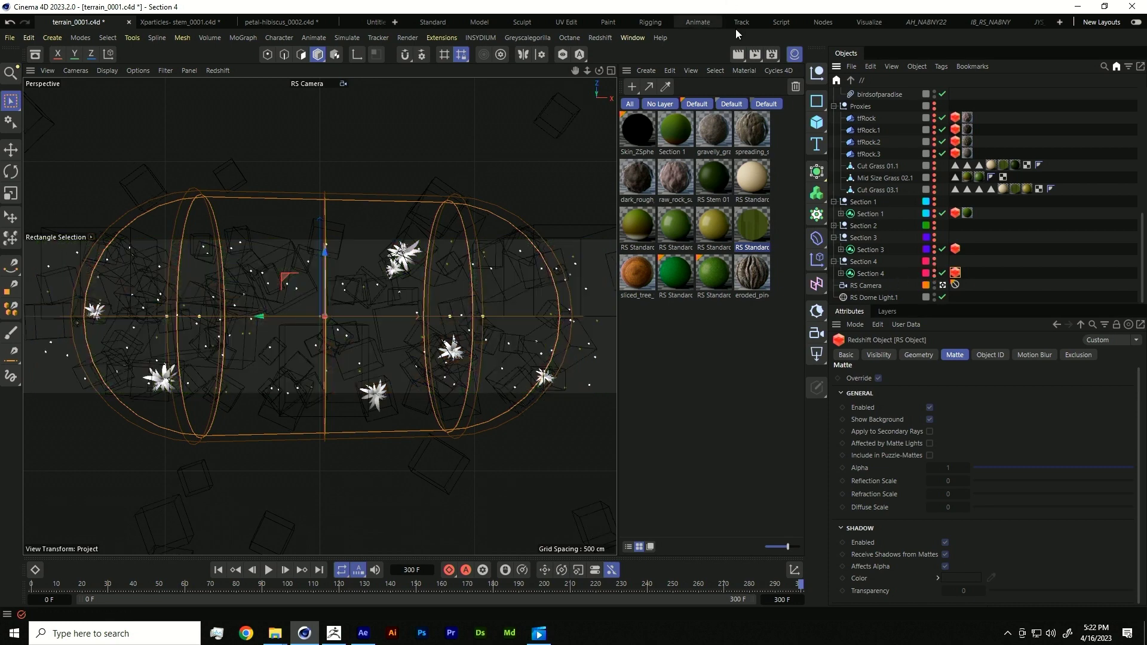
{"action": "left_click", "coordinate": [600, 38]}
{"action": "left_click", "coordinate": [651, 134]}
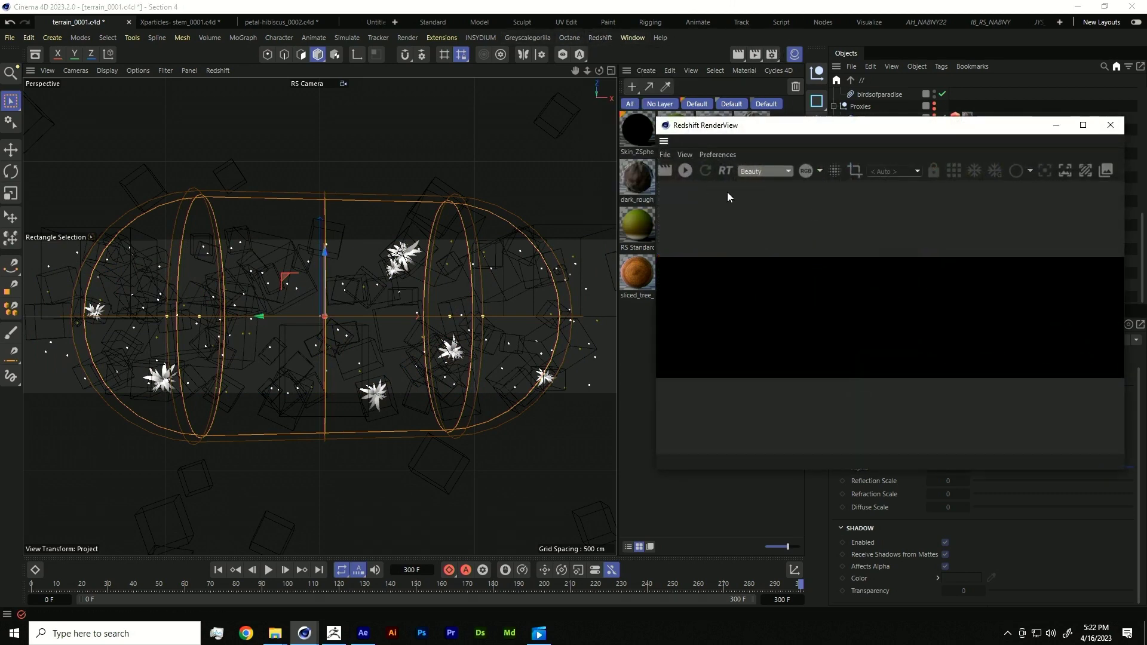
{"action": "left_click", "coordinate": [685, 172]}
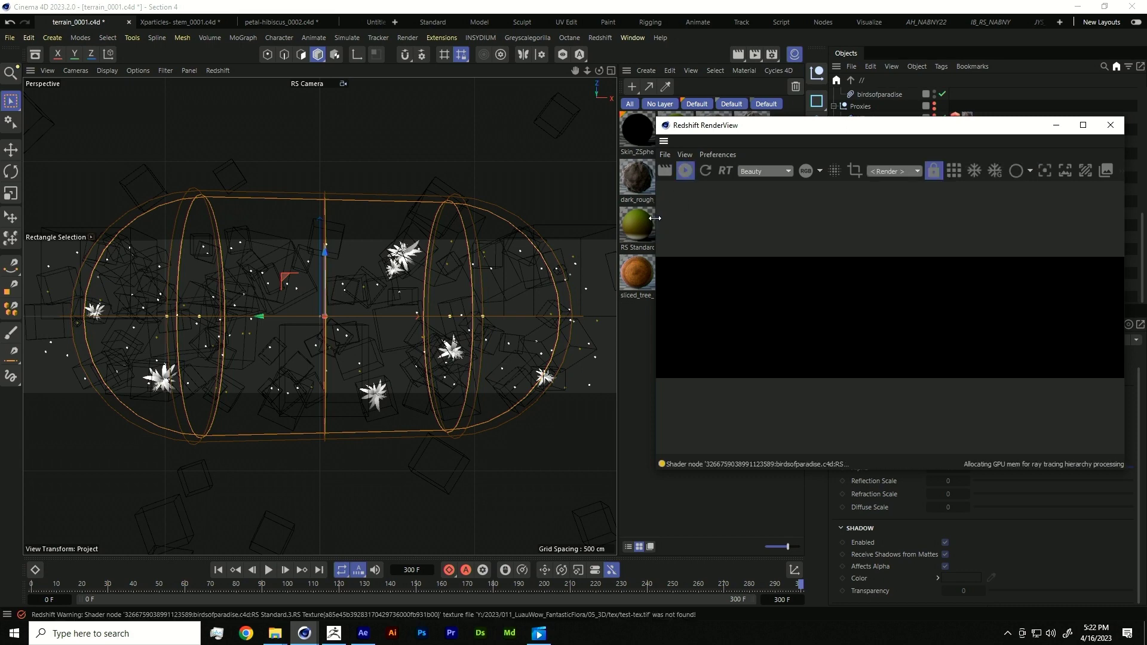
- Widen the RenderView window, display the render's alpha channel and move the window clear of the object list
{"action": "left_click_drag", "start_coordinate": [657, 217], "coordinate": [372, 260]}
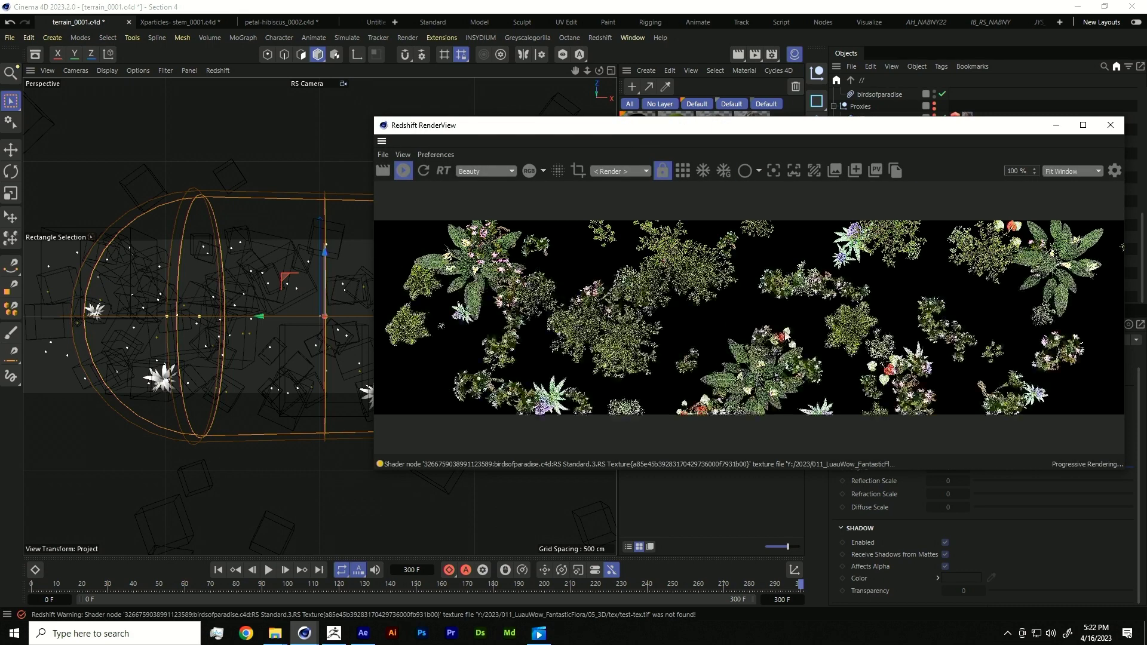
{"action": "left_click_drag", "start_coordinate": [699, 120], "coordinate": [678, 130]}
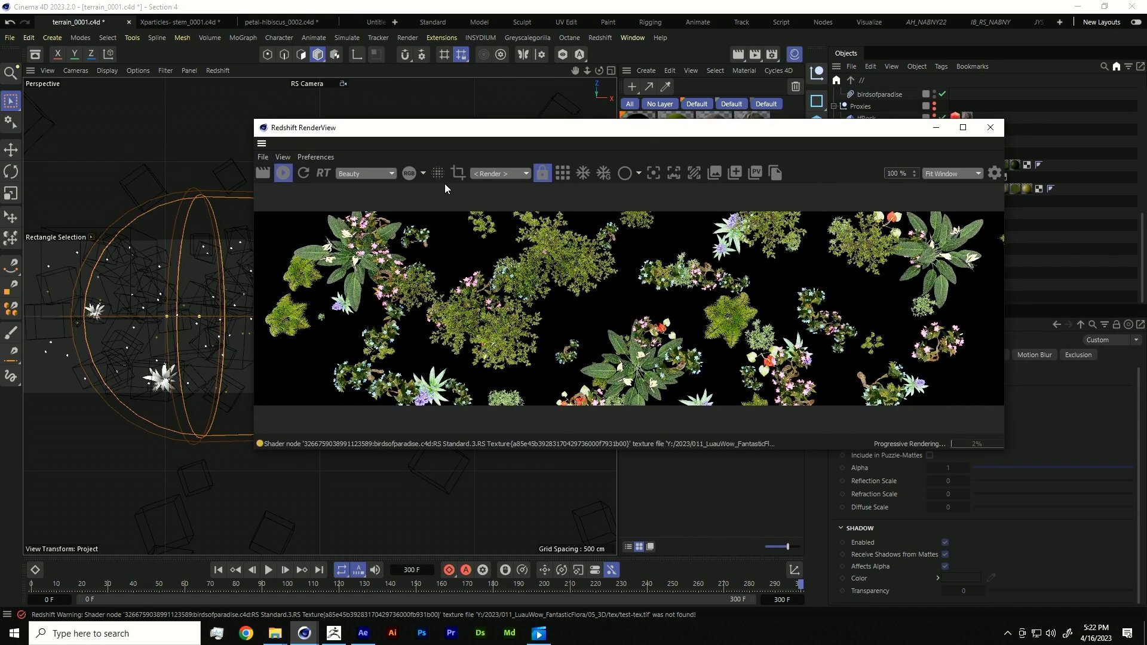
{"action": "left_click", "coordinate": [412, 173]}
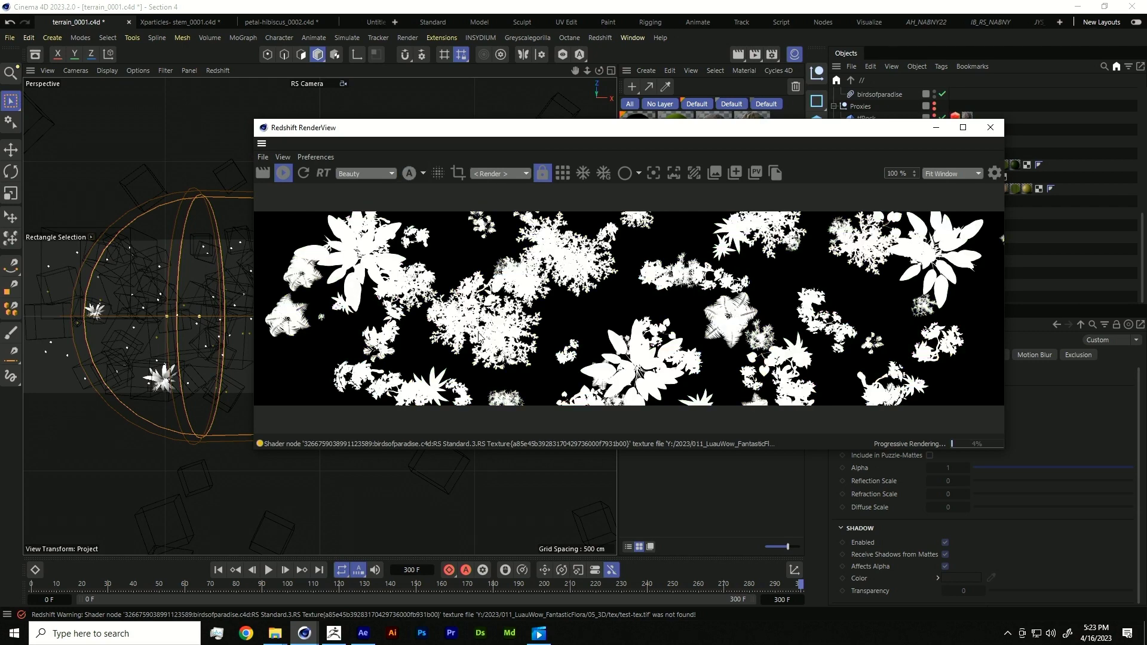
{"action": "left_click_drag", "start_coordinate": [742, 130], "coordinate": [521, 155]}
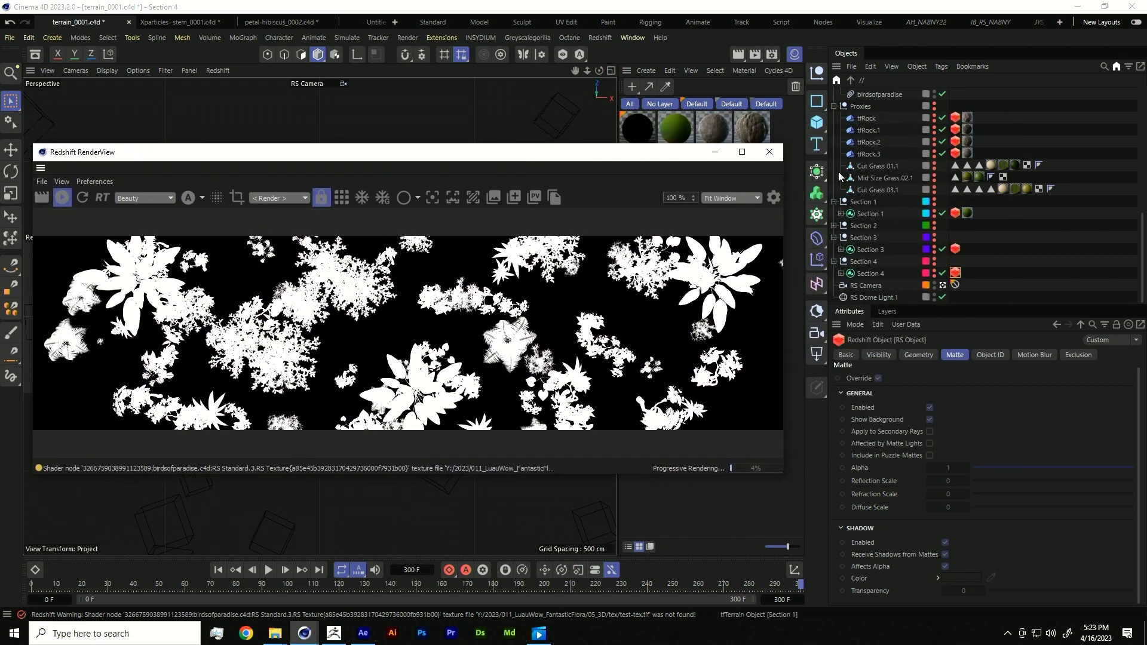
- Reselect the Section 4 terrain's Redshift object tag, reopen the Take Manager and activate the Main take
{"action": "left_click", "coordinate": [956, 274]}
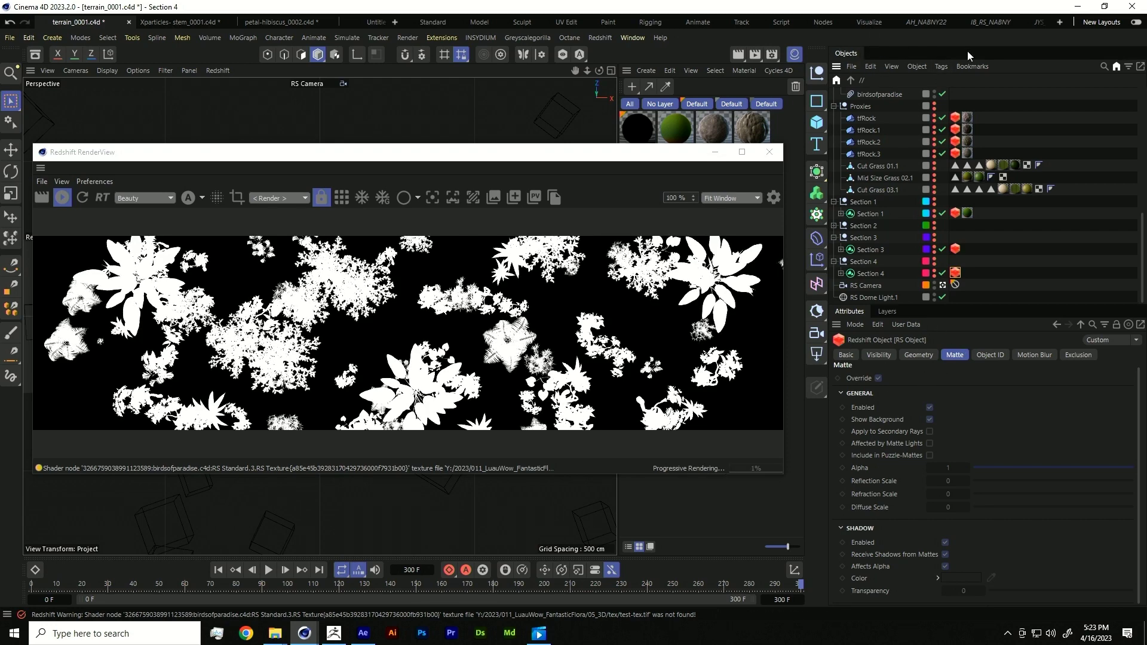
{"action": "left_click", "coordinate": [632, 37]}
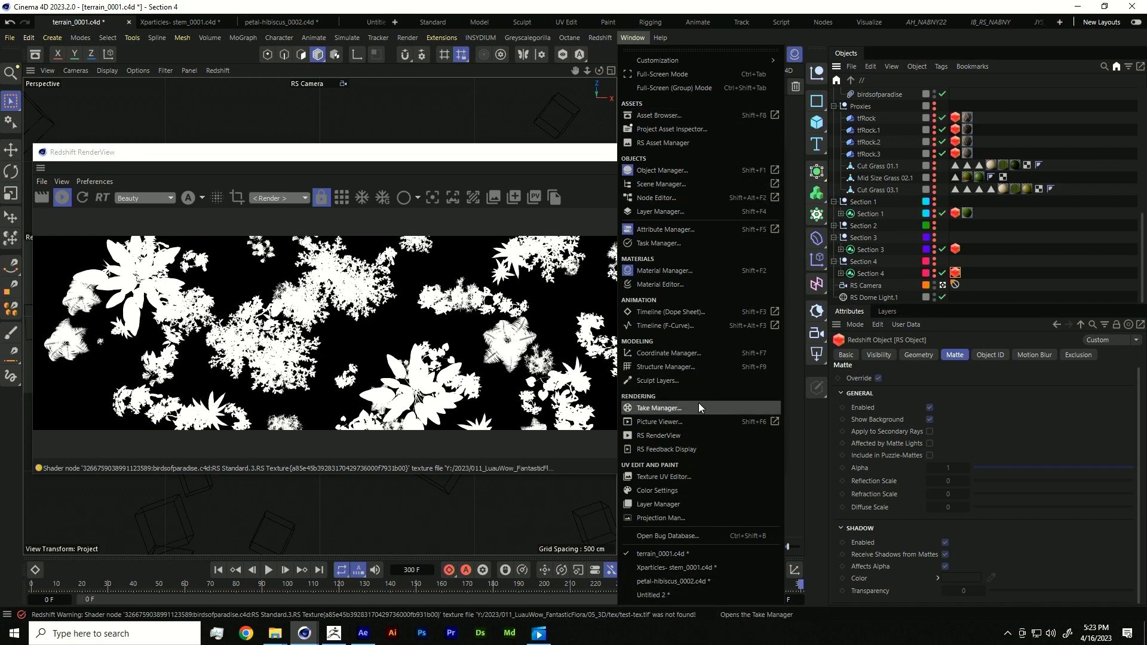
{"action": "left_click", "coordinate": [658, 408]}
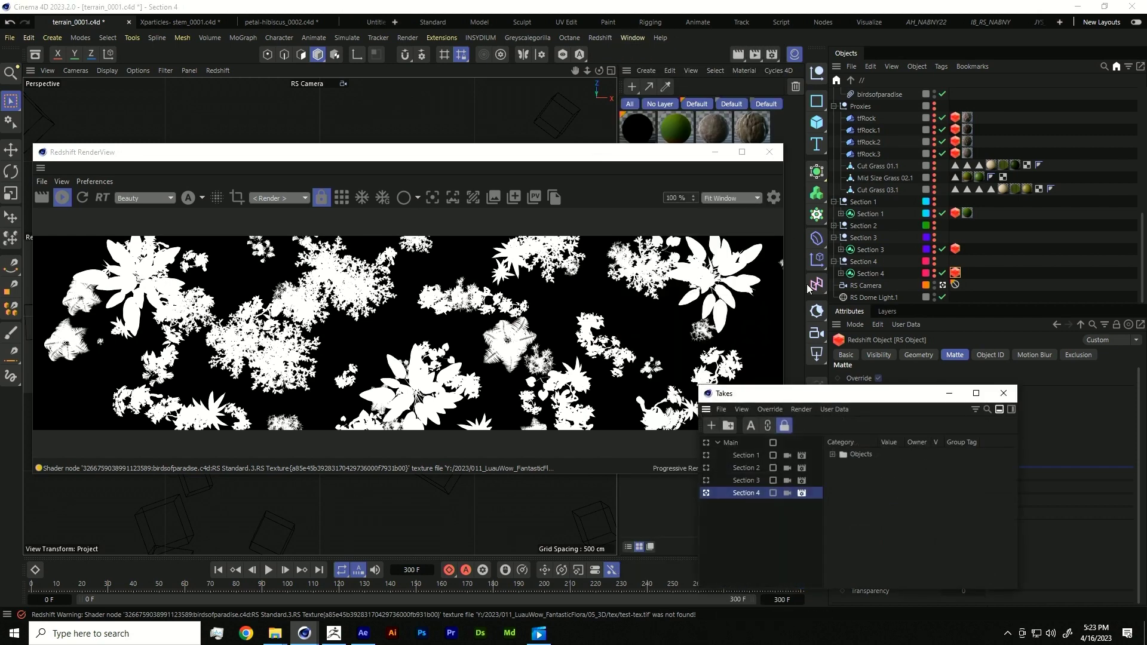
{"action": "left_click", "coordinate": [706, 443]}
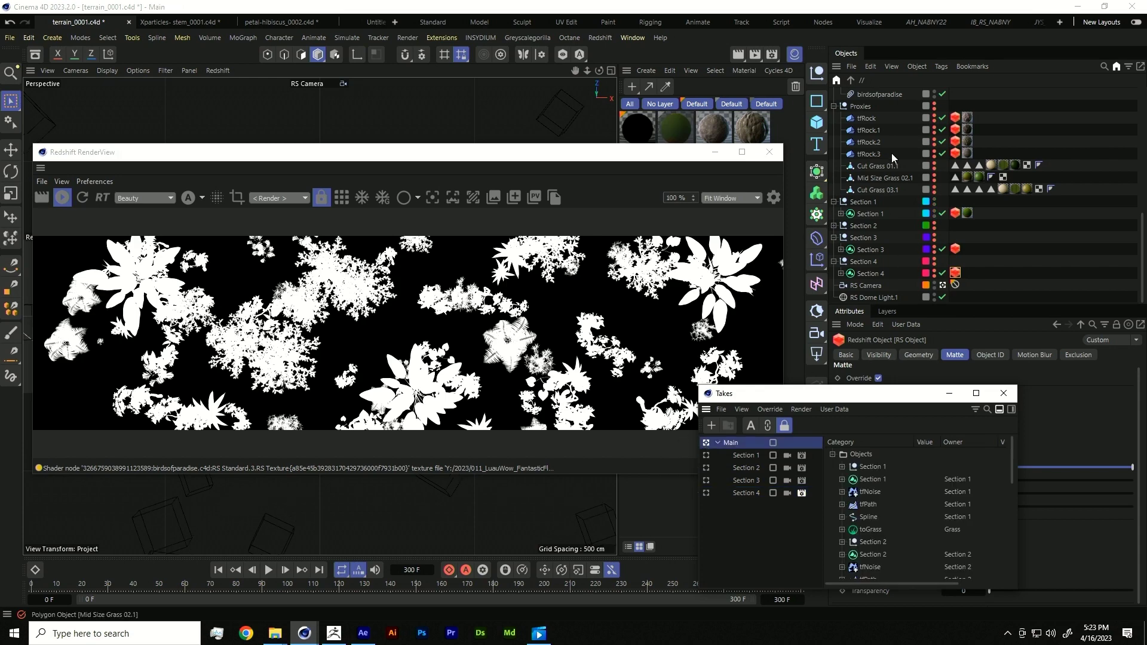
{"action": "scroll", "coordinate": [891, 153], "scroll_direction": "up", "scroll_amount": 10}
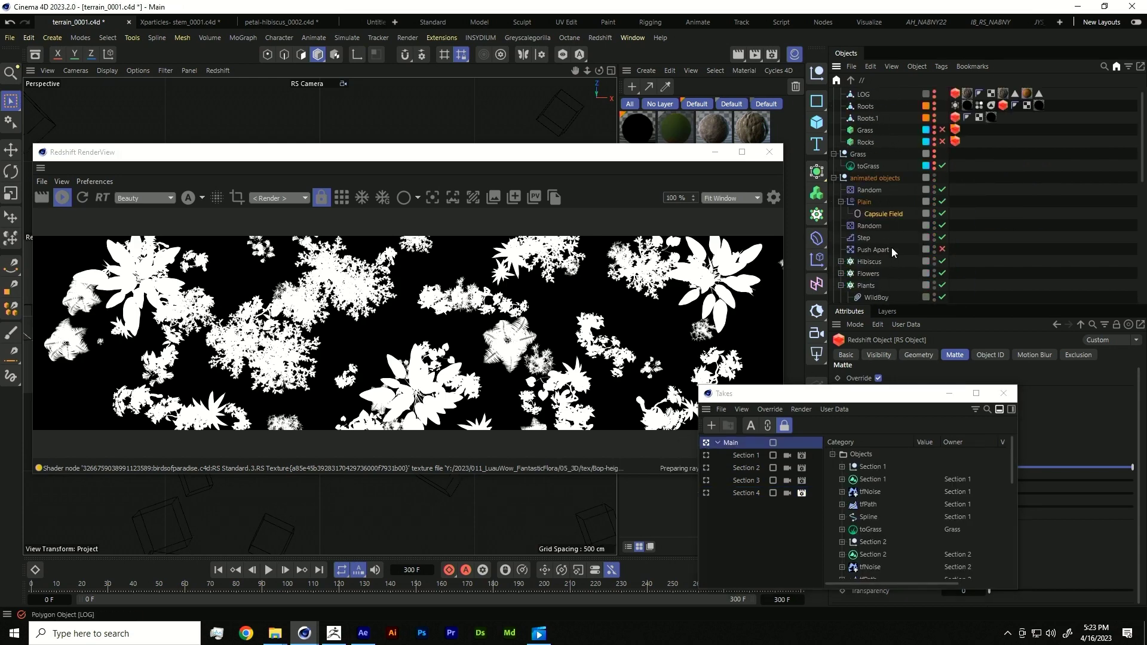
- Compare the RenderView's colour image with its alpha channel while the terrain renders
{"action": "scroll", "coordinate": [899, 193], "scroll_direction": "down", "scroll_amount": 10}
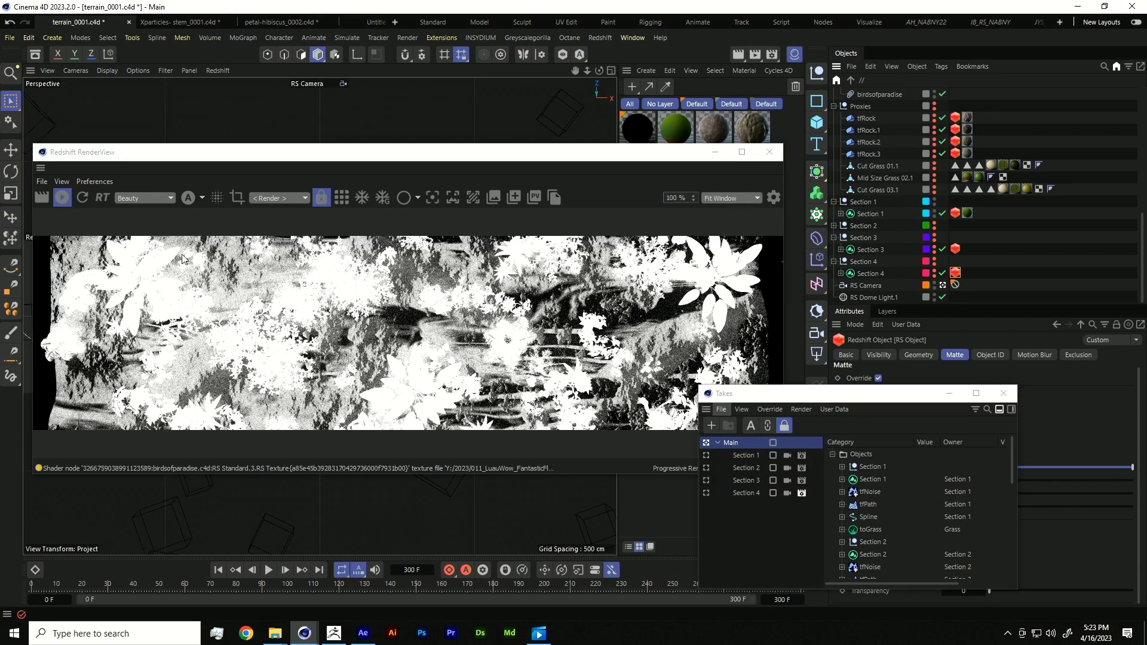
{"action": "left_click", "coordinate": [189, 198]}
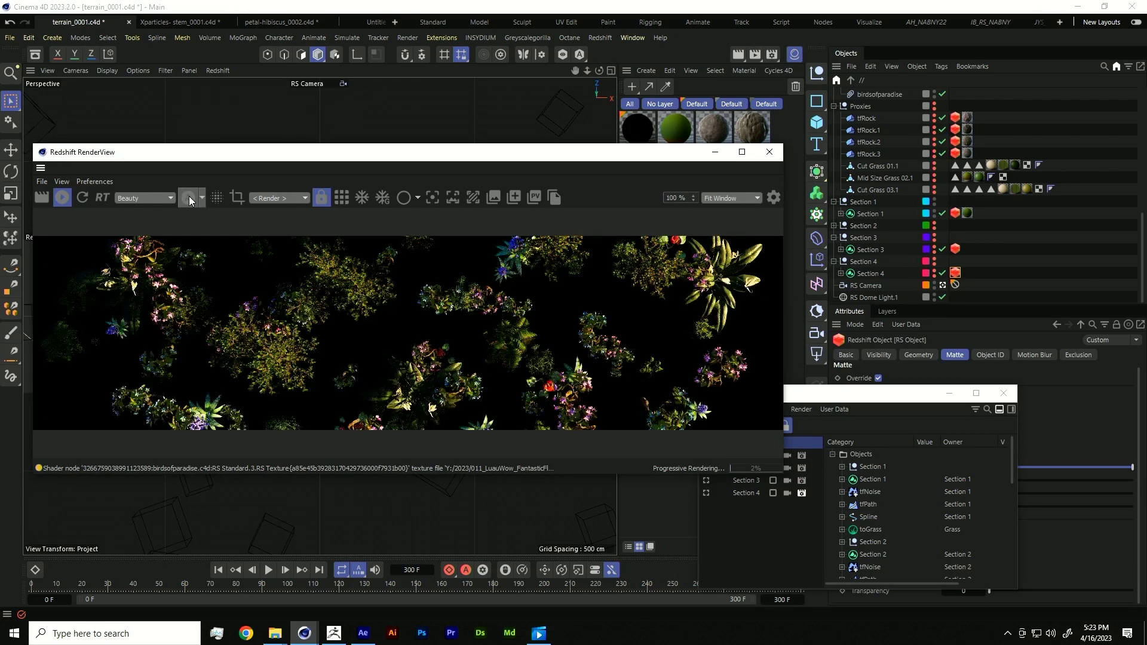
{"action": "left_click", "coordinate": [188, 198]}
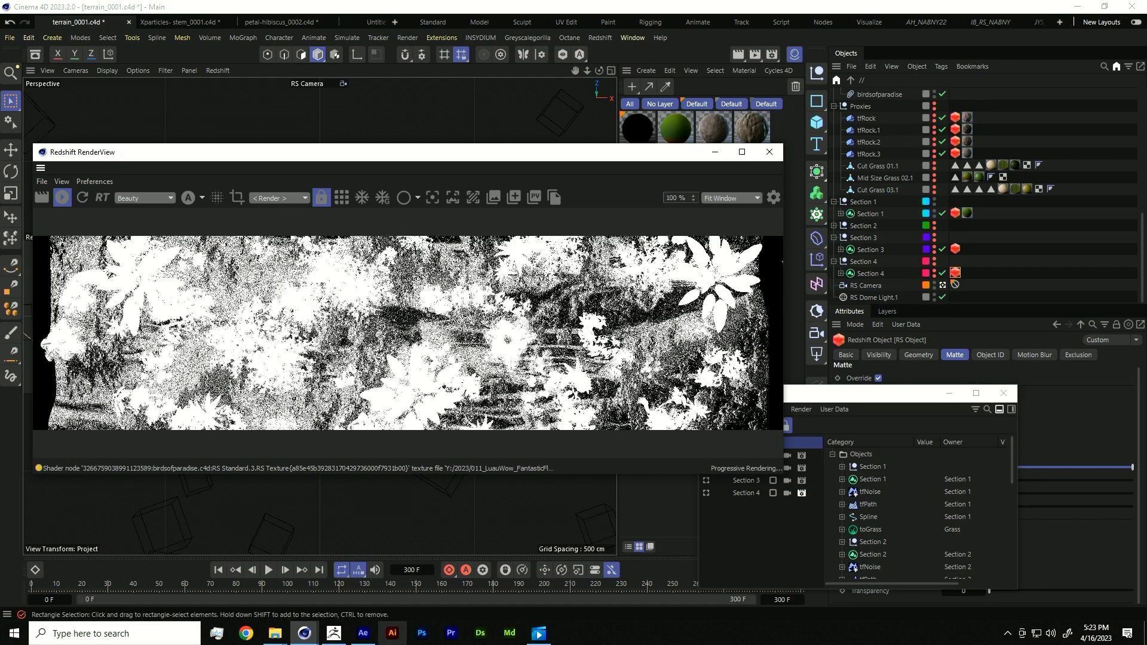
- Switch to After Effects and add the four grass layers to the soloed terrain layers in the Terrain composition
{"action": "left_click", "coordinate": [363, 634]}
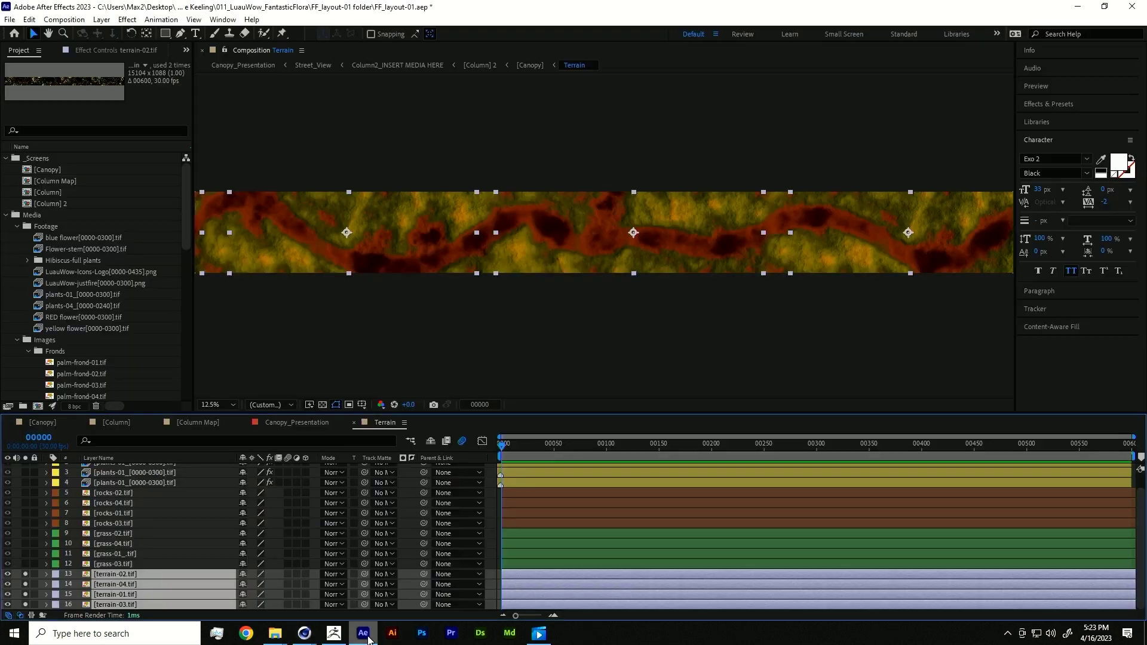
{"action": "left_click", "coordinate": [123, 564]}
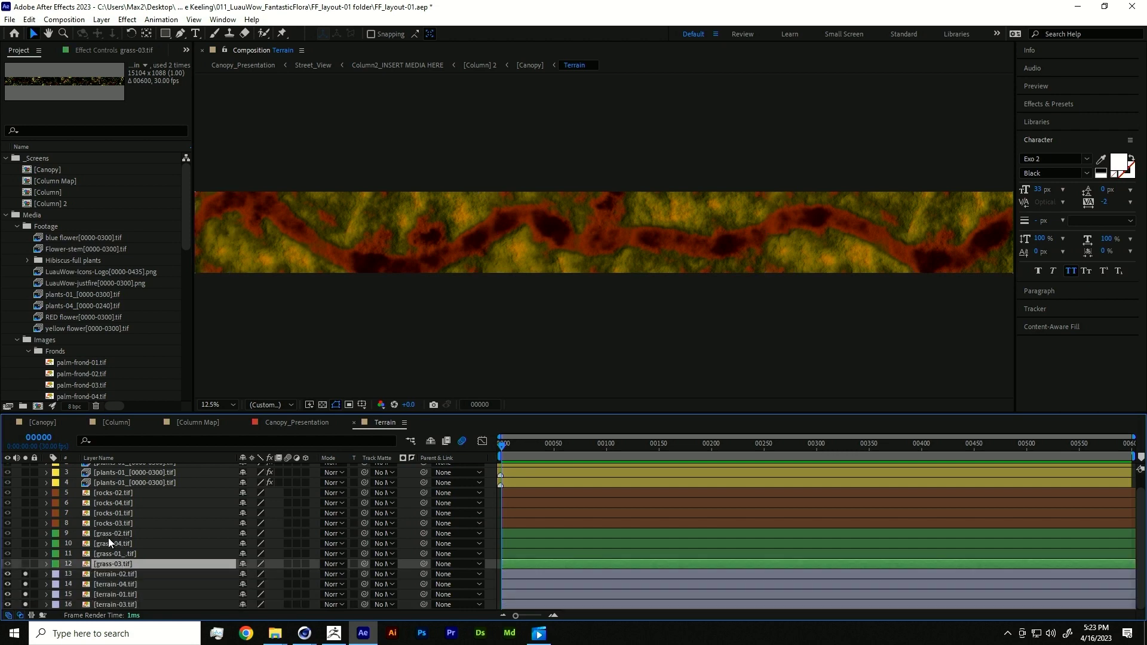
{"action": "left_click", "coordinate": [108, 538], "text": "shift"}
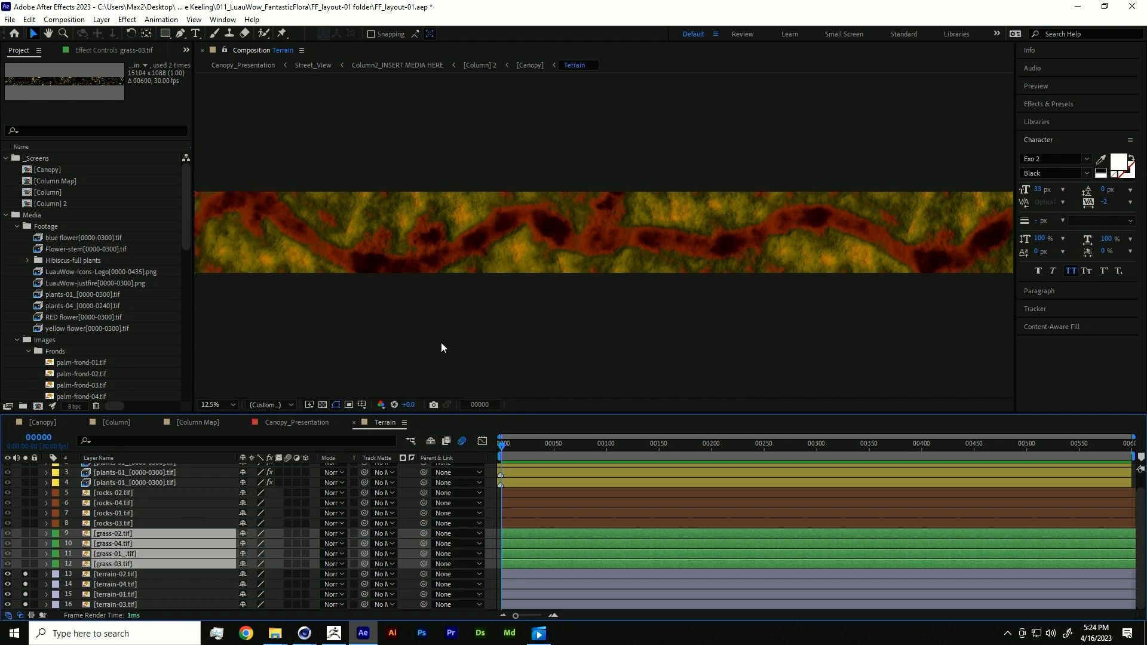
{"action": "scroll", "coordinate": [442, 348], "scroll_direction": "up", "scroll_amount": 1}
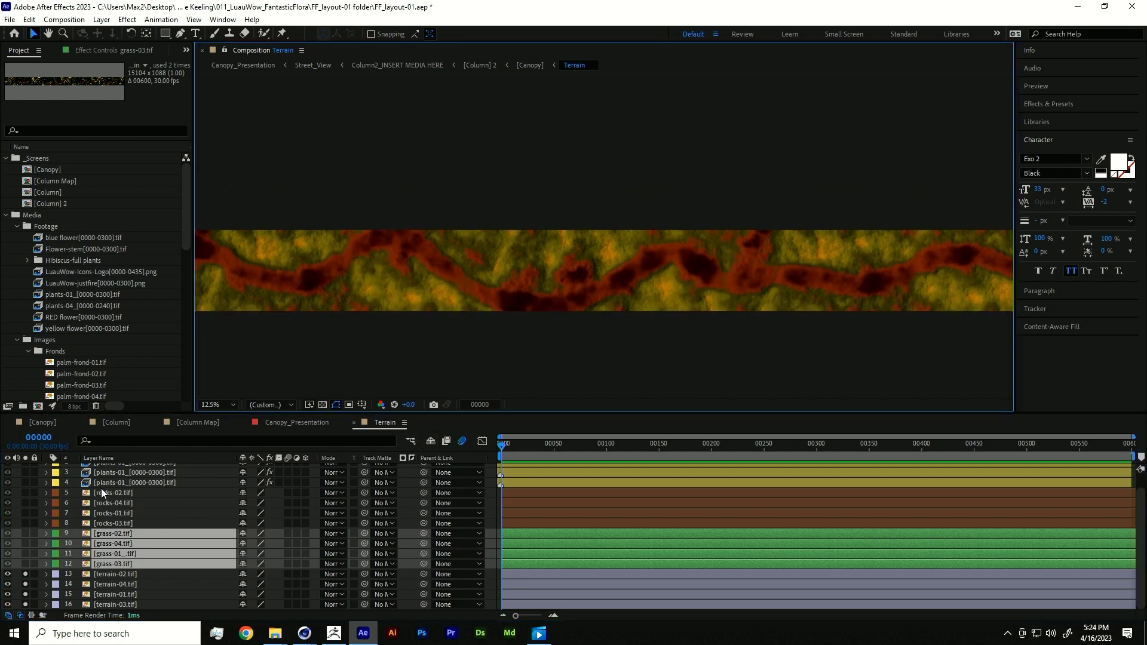
{"action": "left_click", "coordinate": [25, 564]}
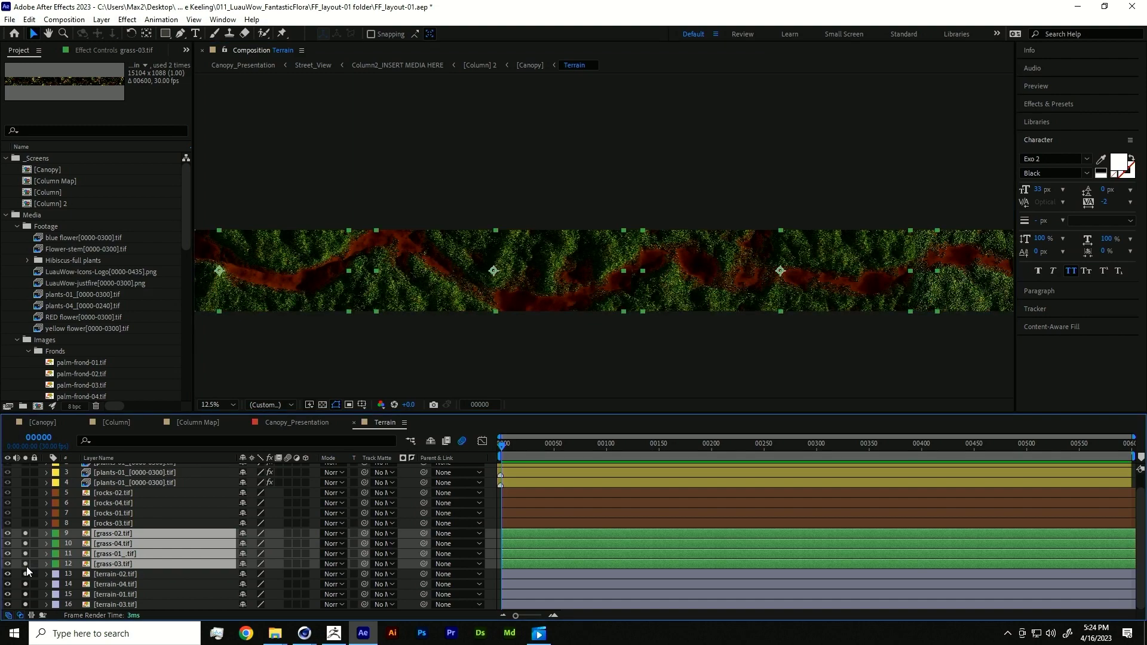
{"action": "left_click", "coordinate": [26, 567]}
{"action": "left_click", "coordinate": [26, 566]}
- Take the four terrain layers out of solo to isolate the grass and turn on the transparency grid
{"action": "scroll", "coordinate": [295, 296], "scroll_direction": "up", "scroll_amount": 6}
{"action": "middle_click_drag", "start_coordinate": [296, 296], "coordinate": [676, 196]}
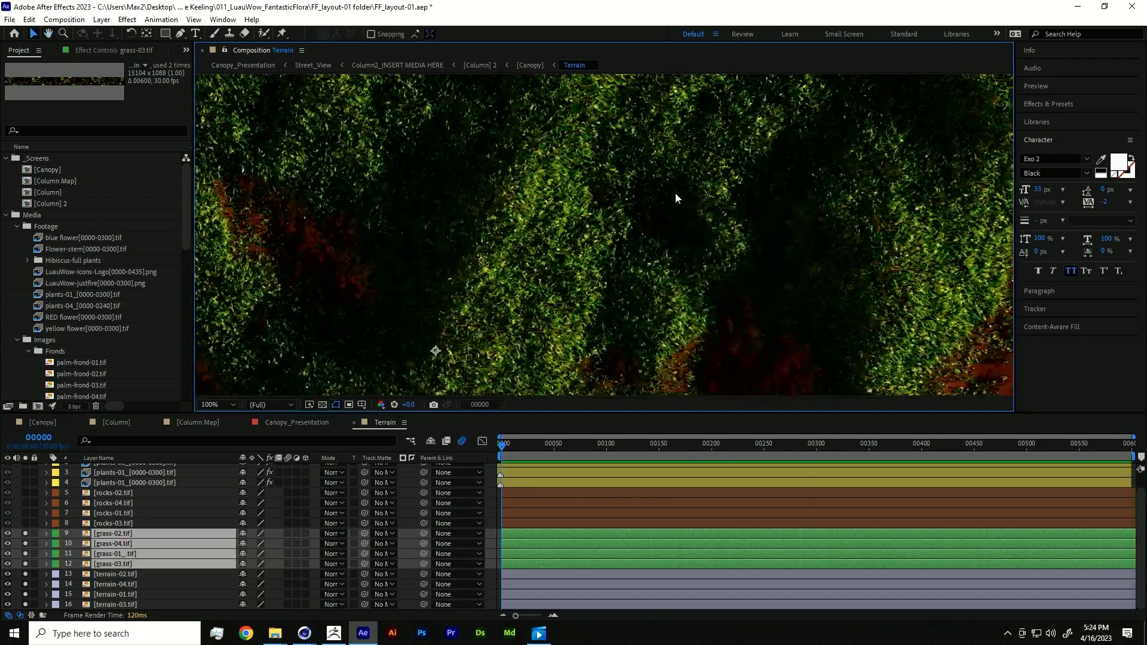
{"action": "right_click", "coordinate": [675, 193]}
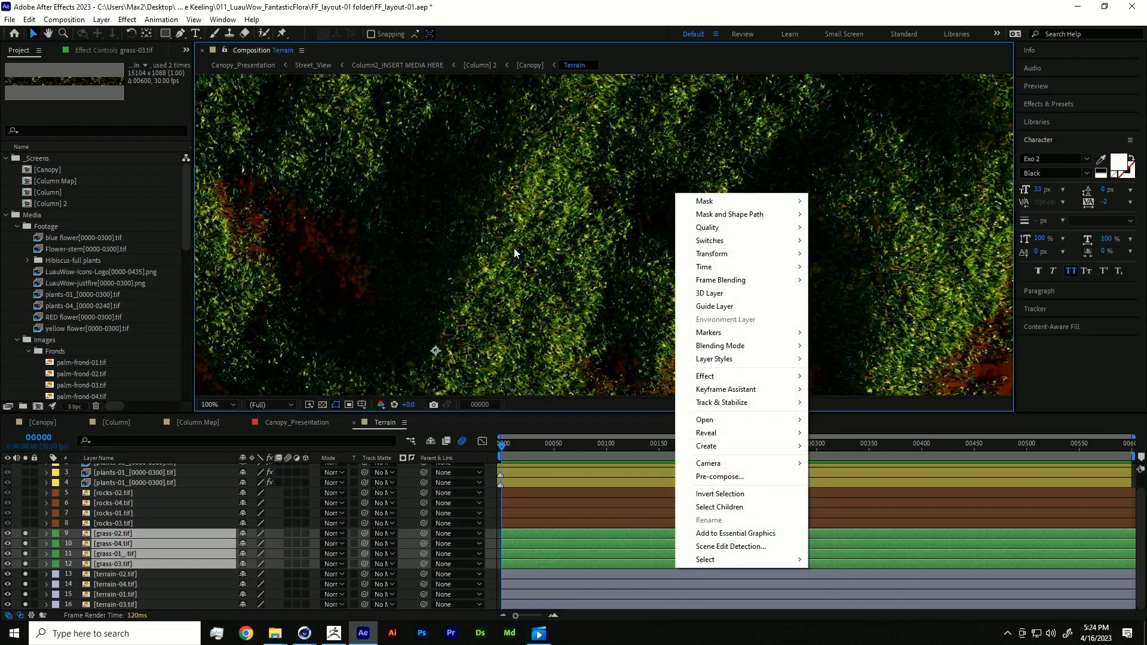
{"action": "left_click", "coordinate": [582, 429]}
{"action": "middle_click_drag", "start_coordinate": [540, 277], "coordinate": [777, 227]}
{"action": "middle_click_drag", "start_coordinate": [421, 279], "coordinate": [667, 291]}
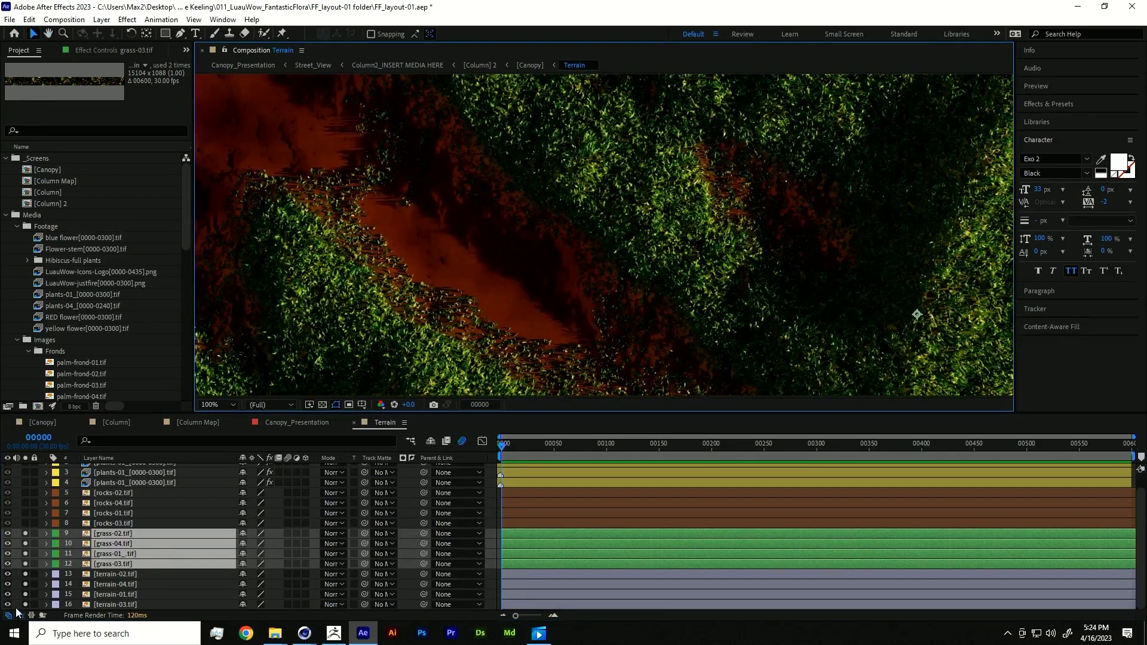
{"action": "left_click_drag", "start_coordinate": [27, 582], "coordinate": [27, 621]}
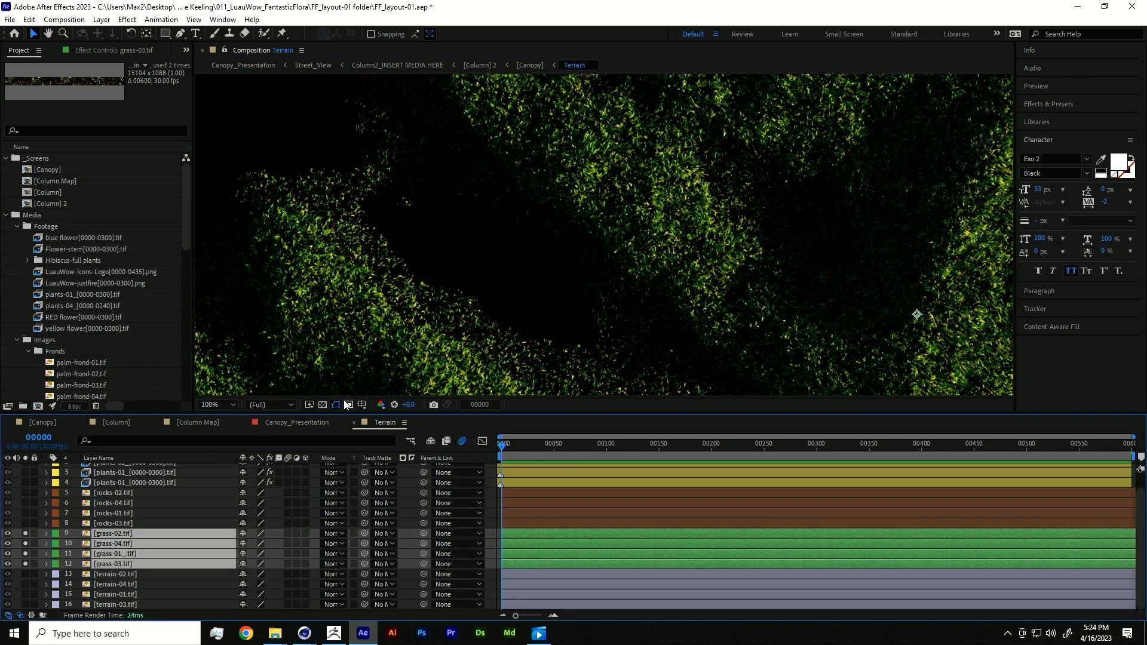
{"action": "left_click", "coordinate": [323, 404]}
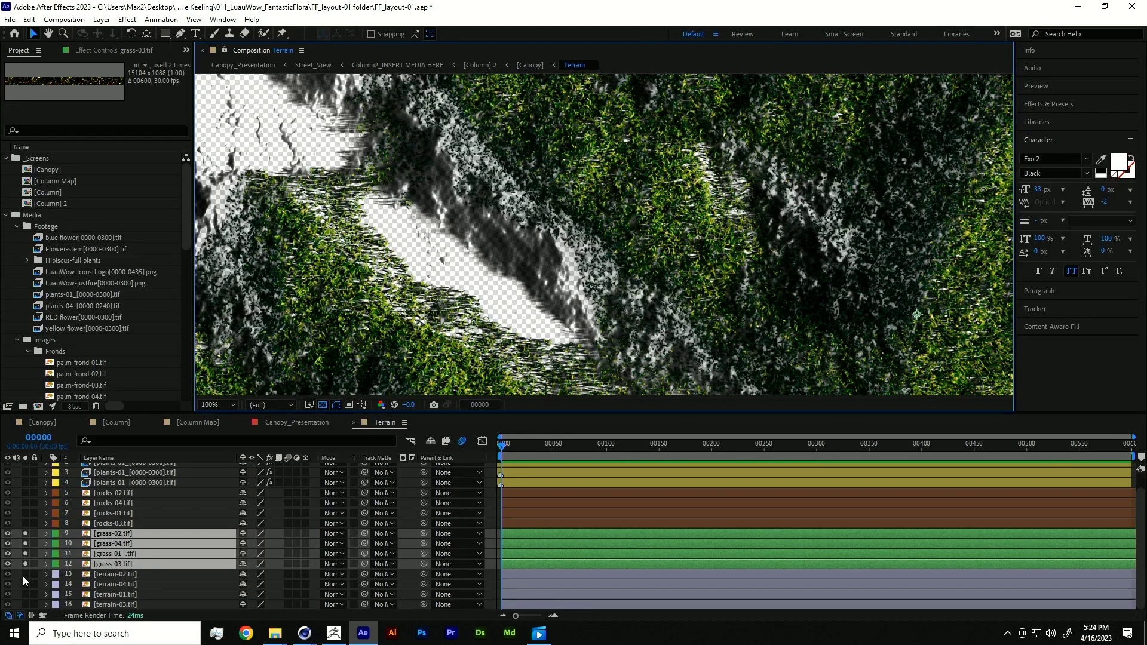
- Solo the four terrain layers again and add the four rocks layers to the soloed set
{"action": "left_click_drag", "start_coordinate": [25, 574], "coordinate": [25, 604]}
{"action": "scroll", "coordinate": [68, 559], "scroll_direction": "up", "scroll_amount": 1}
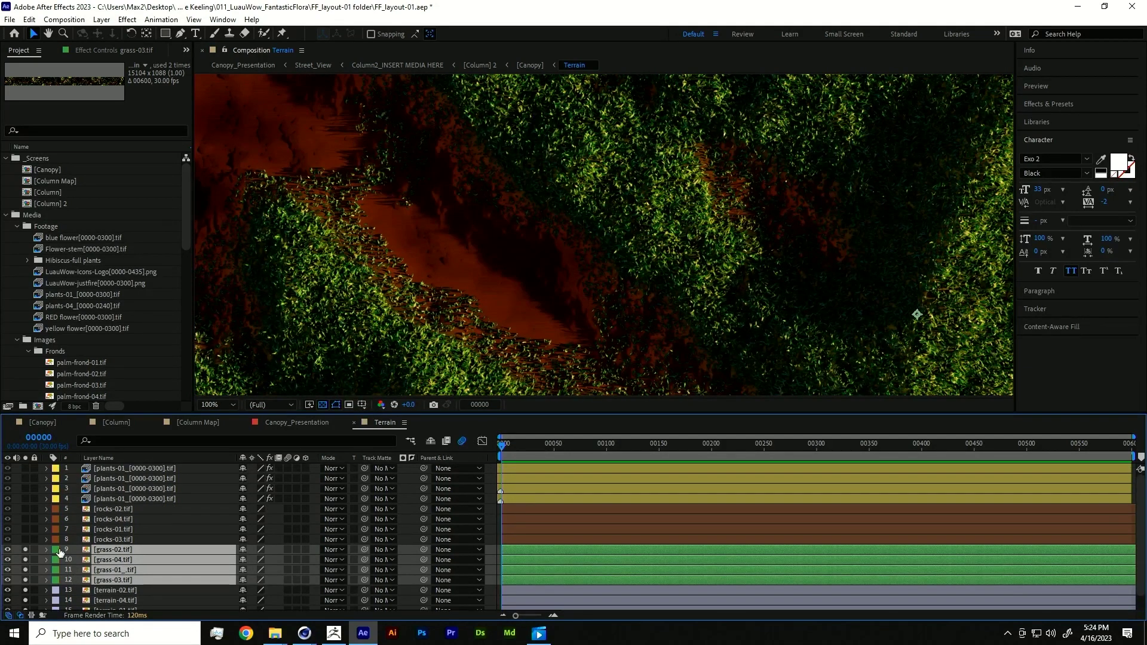
{"action": "scroll", "coordinate": [362, 298], "scroll_direction": "down", "scroll_amount": 4}
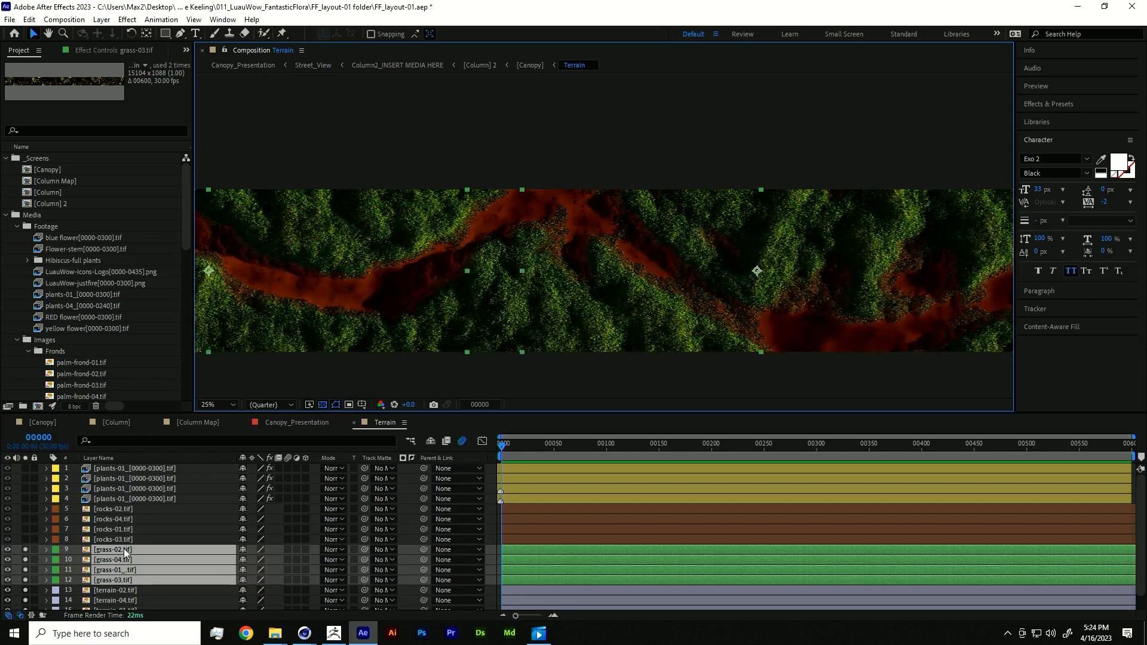
{"action": "left_click", "coordinate": [126, 539]}
{"action": "left_click", "coordinate": [125, 508], "text": "shift"}
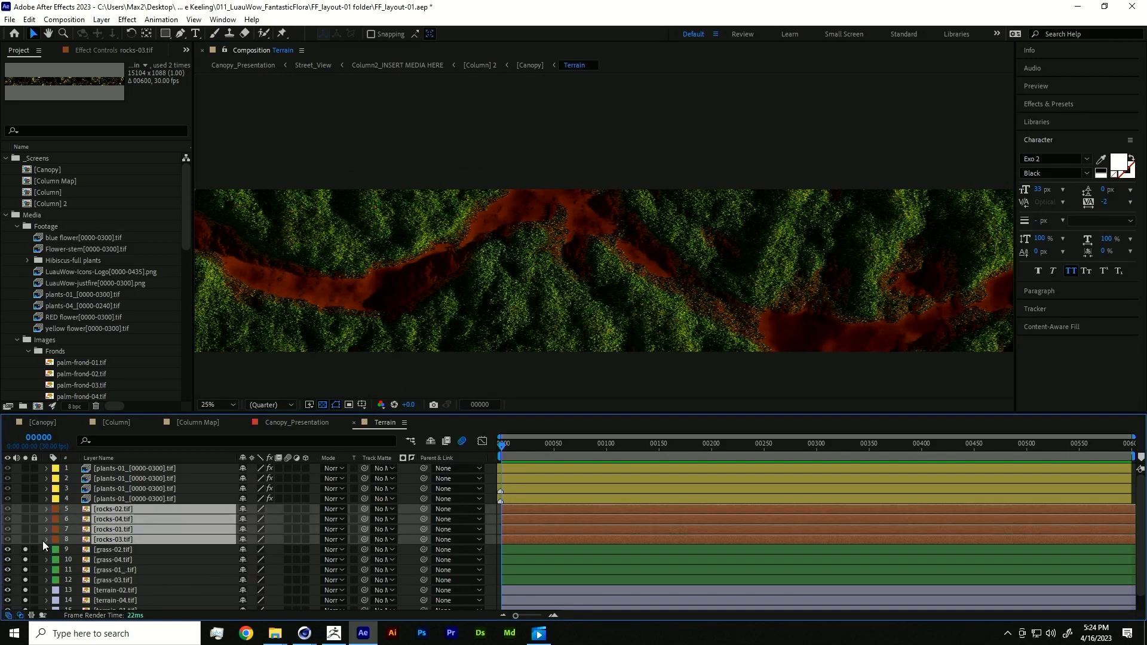
{"action": "left_click", "coordinate": [24, 539]}
{"action": "left_click_drag", "start_coordinate": [342, 297], "coordinate": [479, 299]}
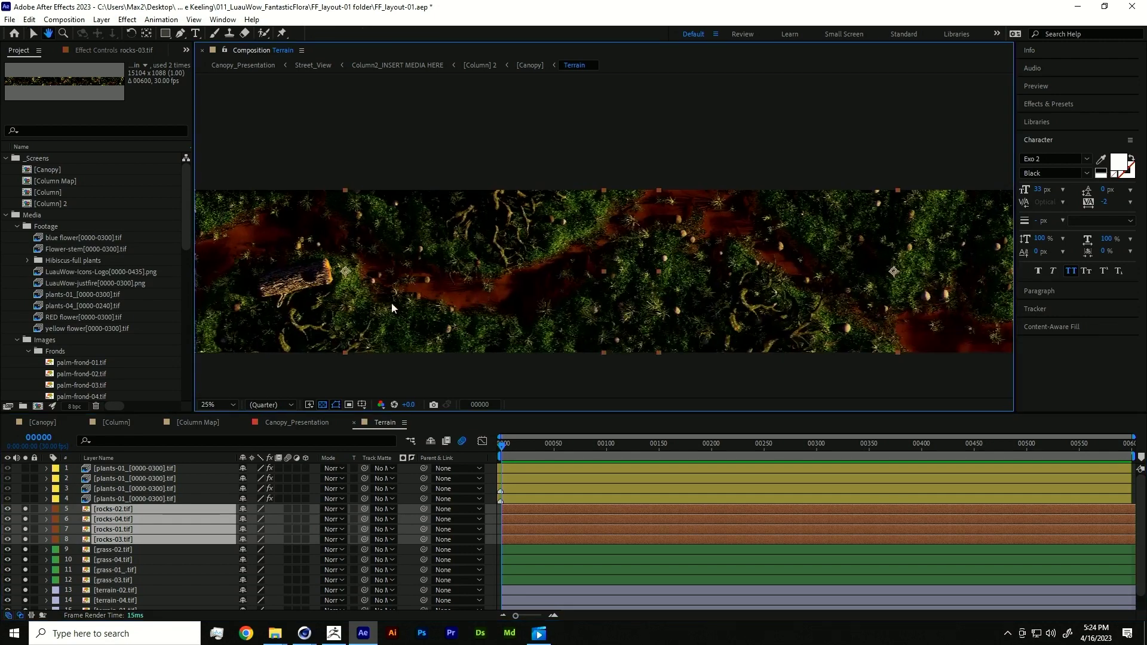
- Add the four plants-01 layers to the soloed set and preview their growth over the terrain
{"action": "left_click", "coordinate": [165, 499]}
{"action": "left_click", "coordinate": [165, 471], "text": "shift"}
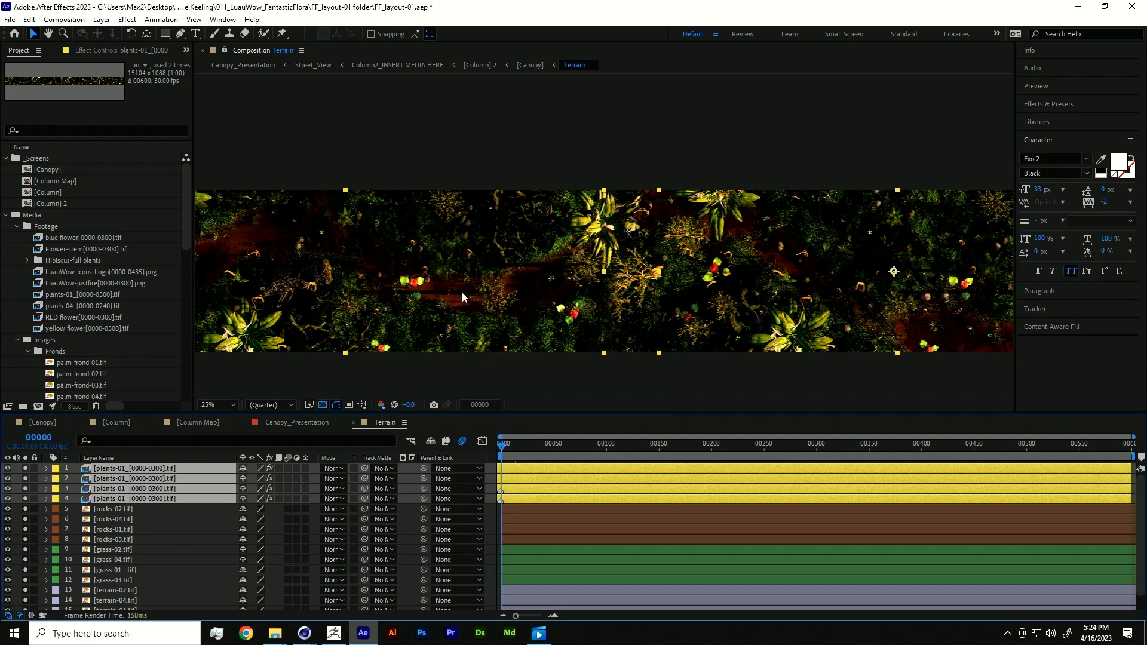
{"action": "key", "text": "space"}
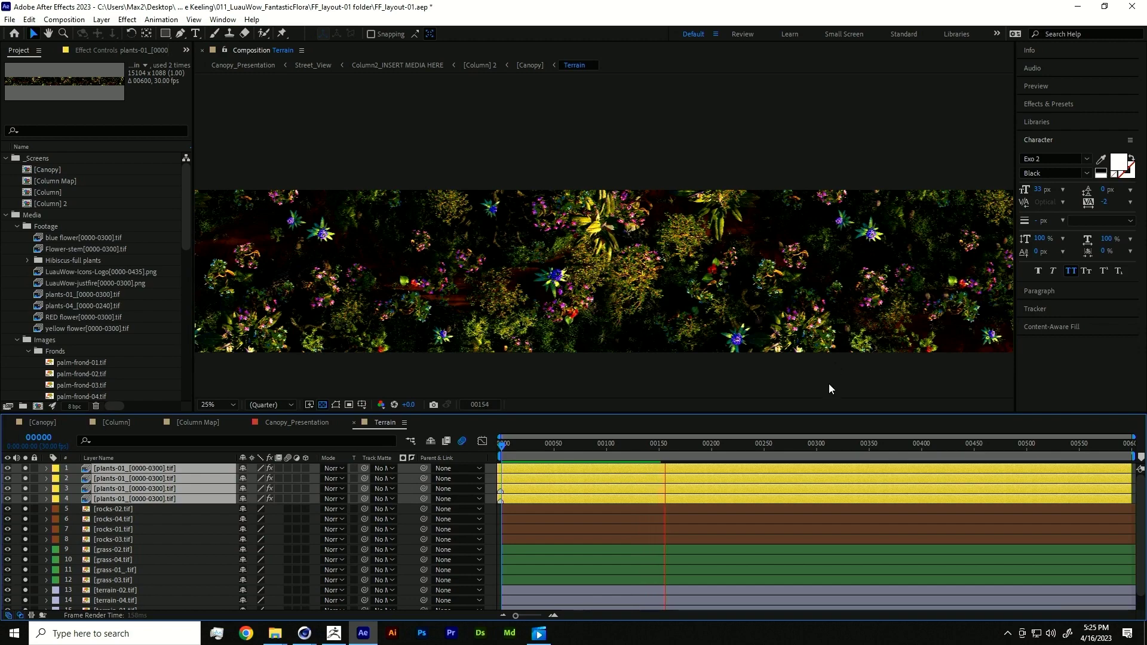
{"action": "key", "text": "space"}
- Examine the plants and flowers in the Terrain composition up close and across the full strip
{"action": "scroll", "coordinate": [553, 313], "scroll_direction": "up", "scroll_amount": 6}
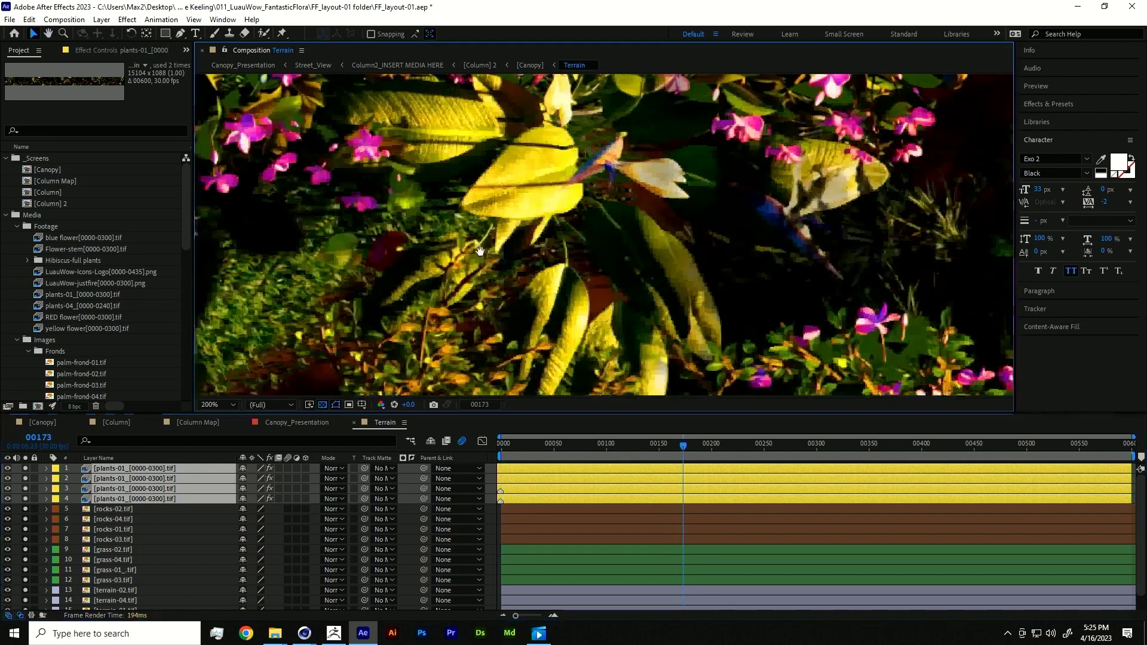
{"action": "key", "text": "v"}
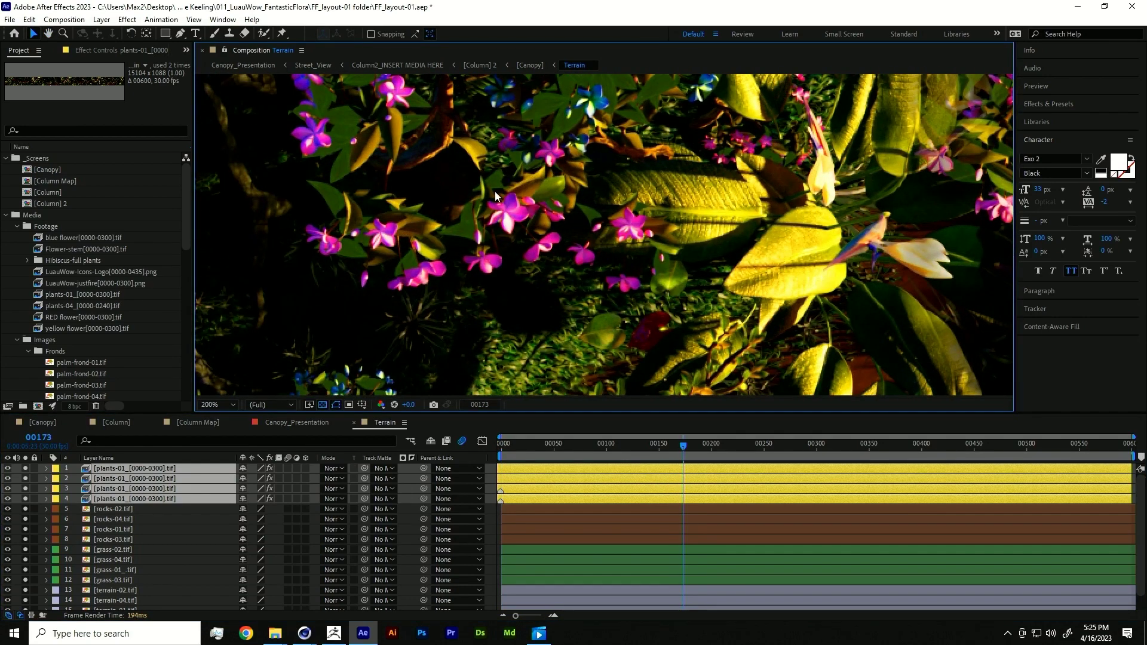
{"action": "scroll", "coordinate": [531, 314], "scroll_direction": "down", "scroll_amount": 3}
{"action": "scroll", "coordinate": [737, 330], "scroll_direction": "up", "scroll_amount": 3}
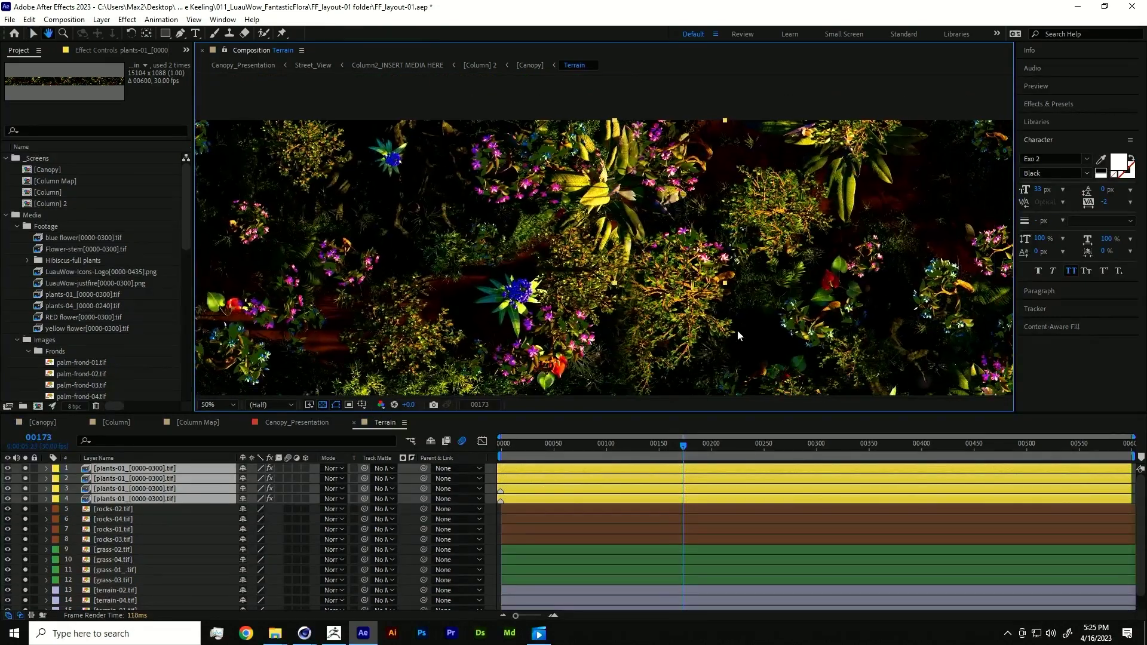
{"action": "middle_click_drag", "start_coordinate": [927, 301], "coordinate": [811, 252]}
{"action": "scroll", "coordinate": [710, 235], "scroll_direction": "down", "scroll_amount": 4}
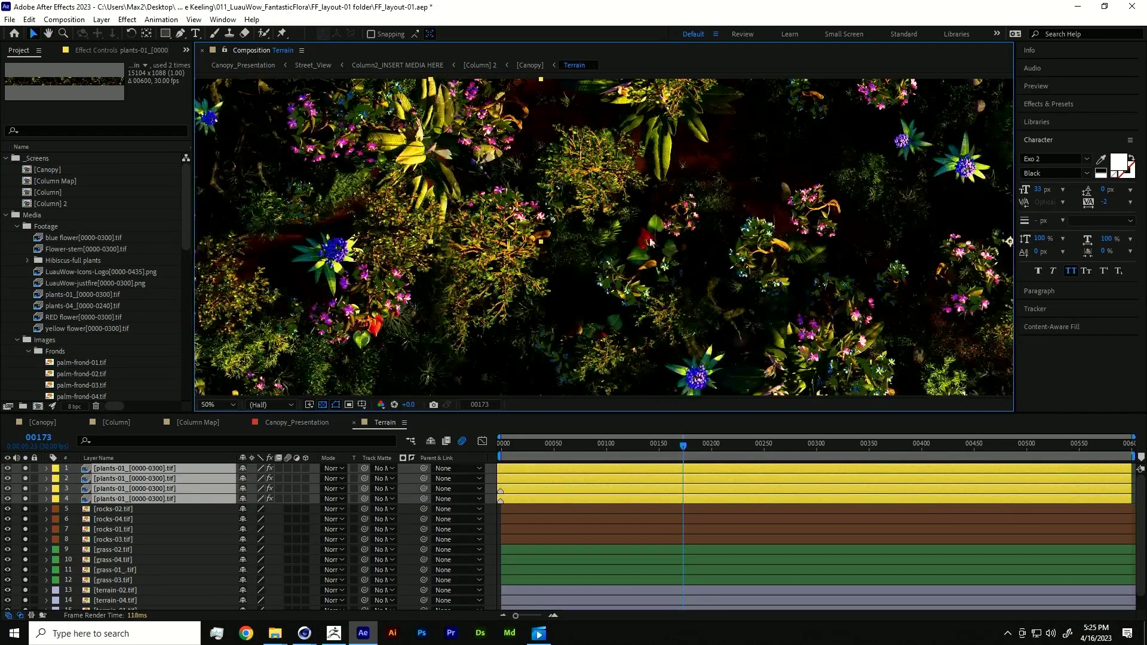
{"action": "scroll", "coordinate": [724, 305], "scroll_direction": "down", "scroll_amount": 4}
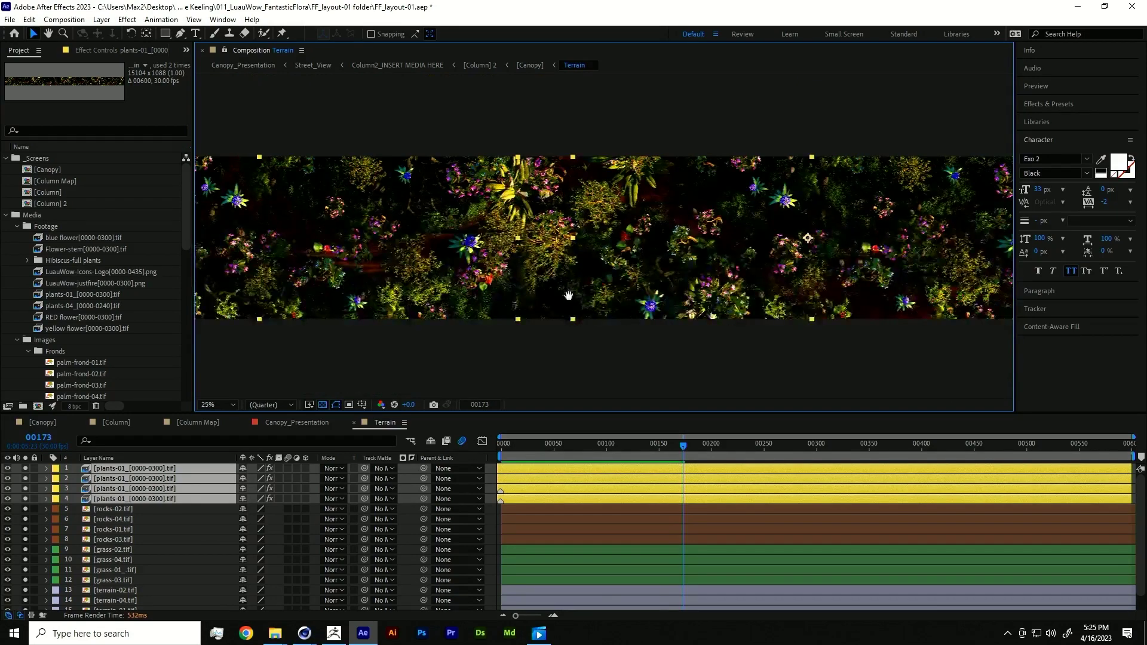
{"action": "middle_click_drag", "start_coordinate": [566, 290], "coordinate": [590, 270]}
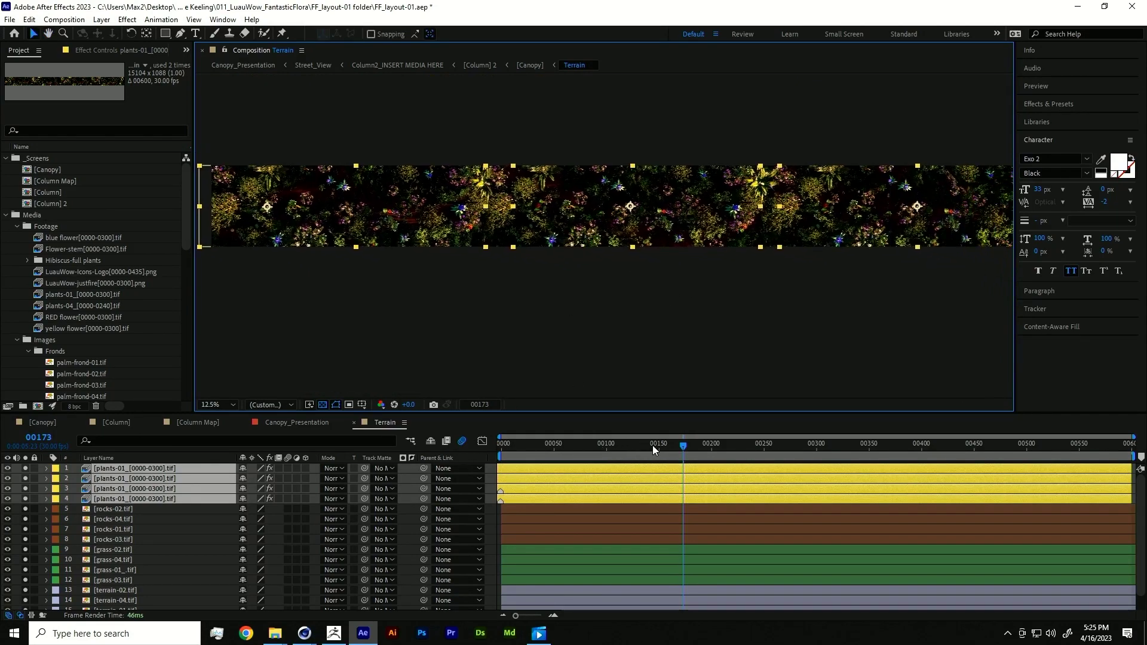
- Return to frame 0 and preview the full-width Terrain composition
{"action": "left_click_drag", "start_coordinate": [652, 446], "coordinate": [234, 427]}
{"action": "key", "text": "space"}
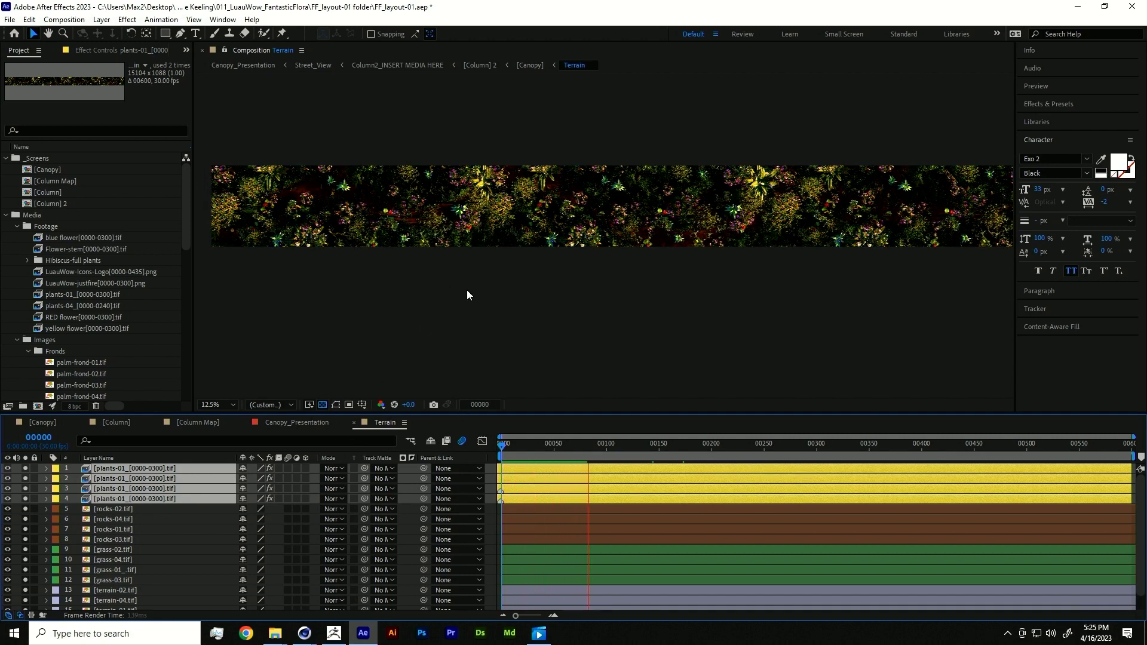
{"action": "key", "text": "space"}
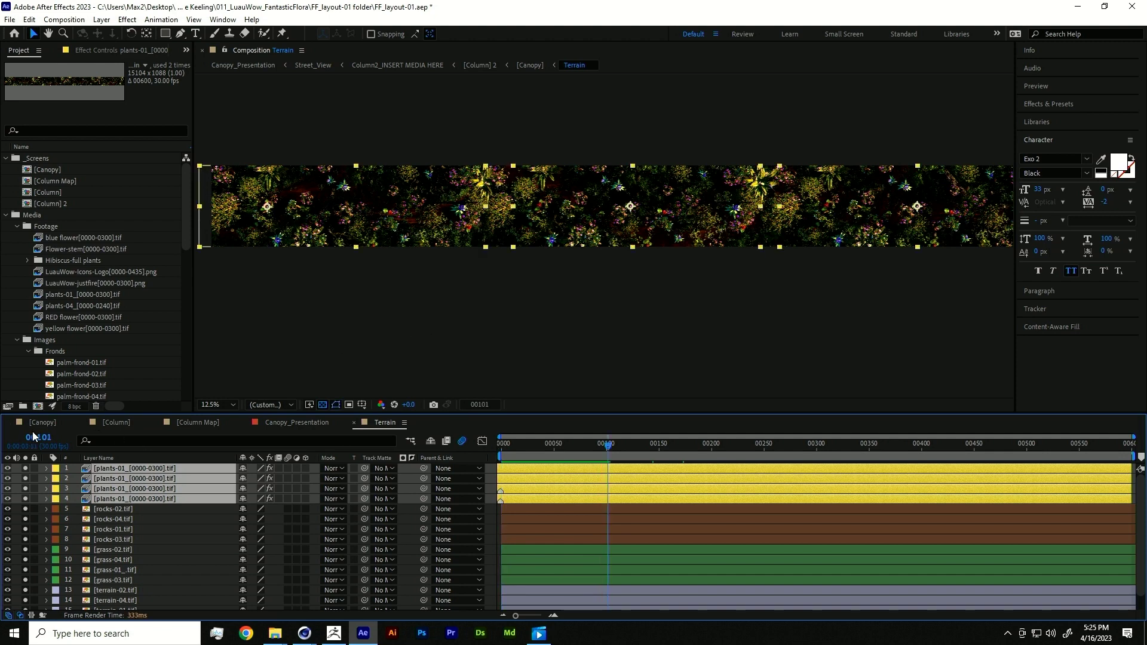
- Turn off solo on all plants, rocks, grass and terrain layers in the Terrain composition
{"action": "left_click_drag", "start_coordinate": [24, 468], "coordinate": [24, 603]}
{"action": "scroll", "coordinate": [55, 538], "scroll_direction": "down", "scroll_amount": 2}
{"action": "scroll", "coordinate": [39, 533], "scroll_direction": "up", "scroll_amount": 2}
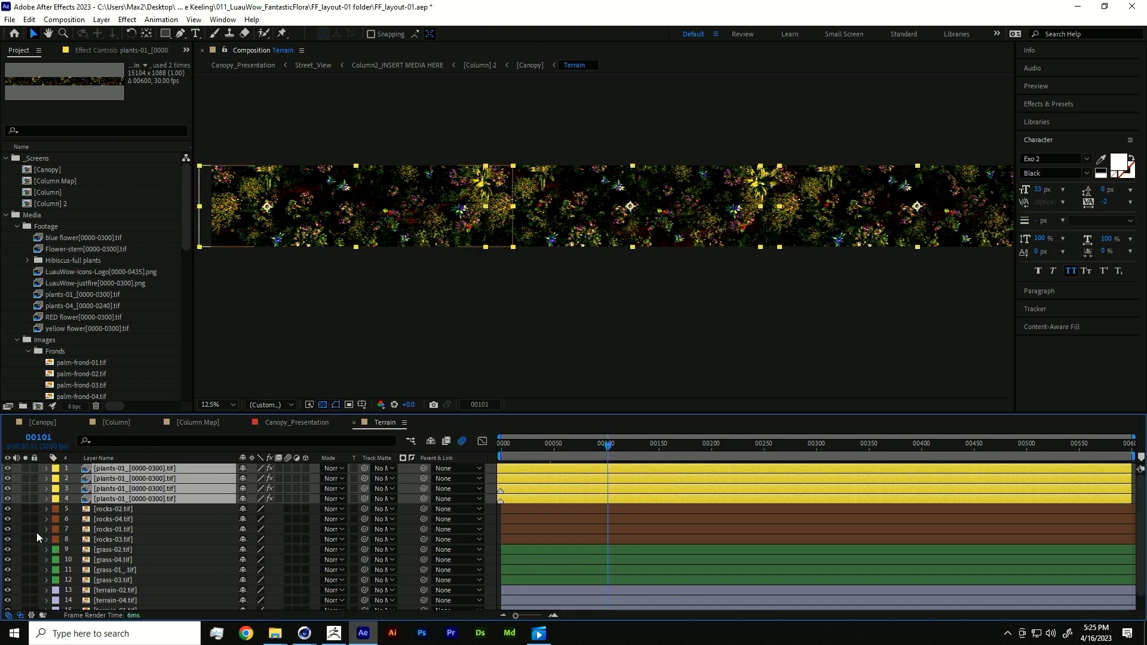
- Open the Canopy composition at its first frame, inspect the Luau Wow logo over the terrain and preview the animation
{"action": "left_click", "coordinate": [60, 424]}
{"action": "key", "text": "Home"}
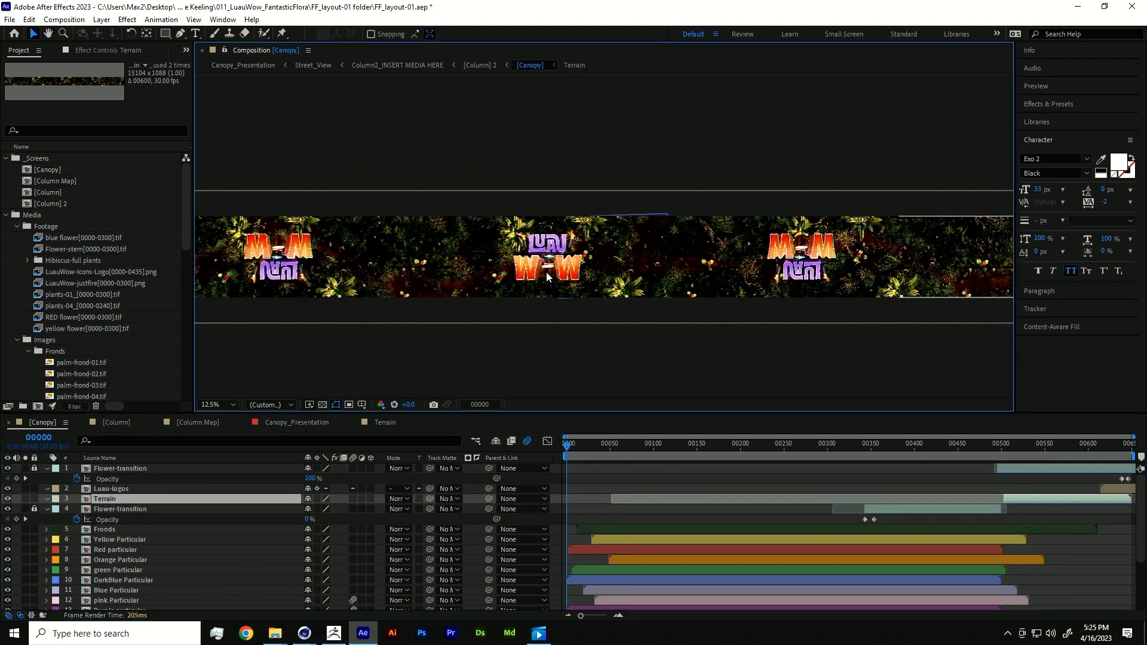
{"action": "scroll", "coordinate": [546, 271], "scroll_direction": "up", "scroll_amount": 4}
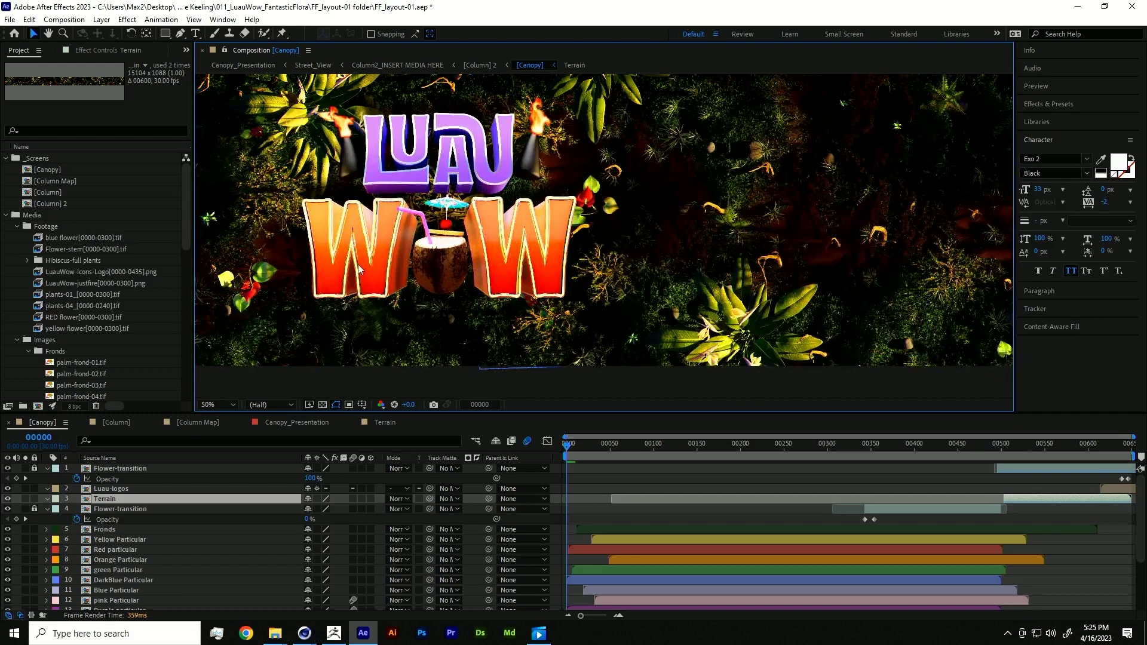
{"action": "scroll", "coordinate": [657, 251], "scroll_direction": "down", "scroll_amount": 2}
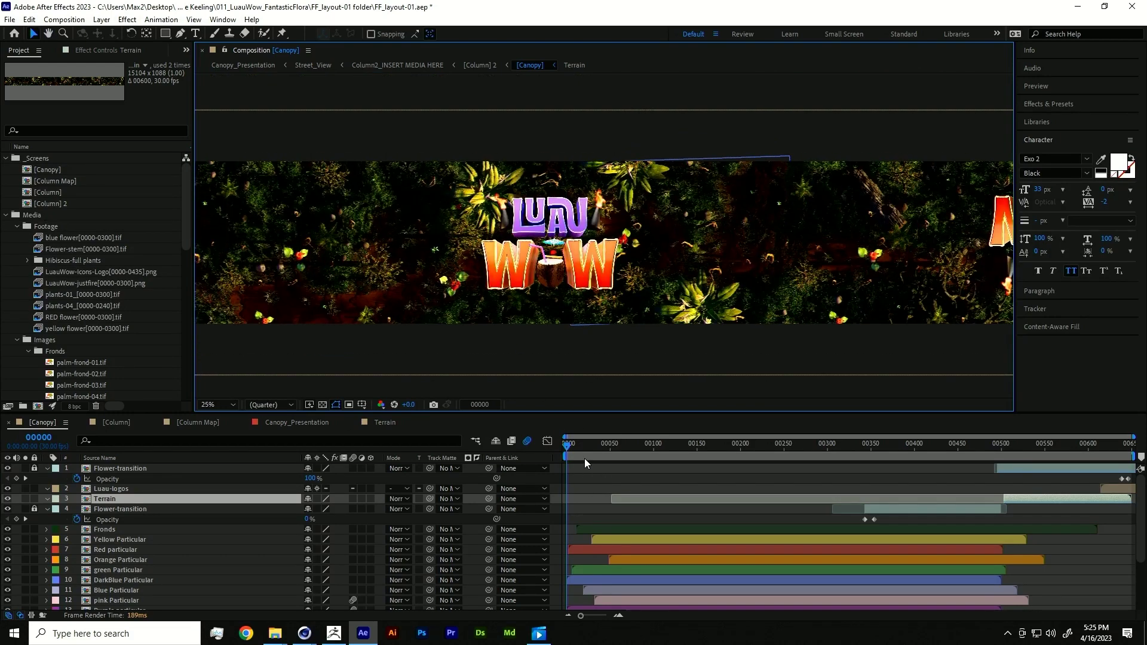
{"action": "key", "text": "space"}
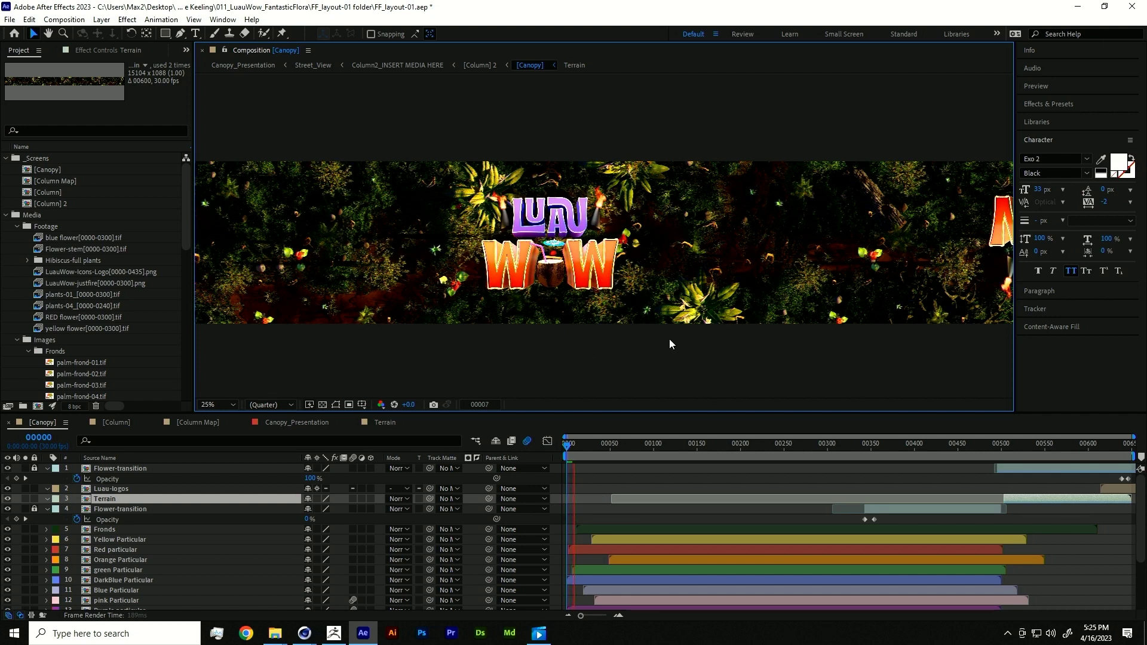
{"action": "key", "text": "space"}
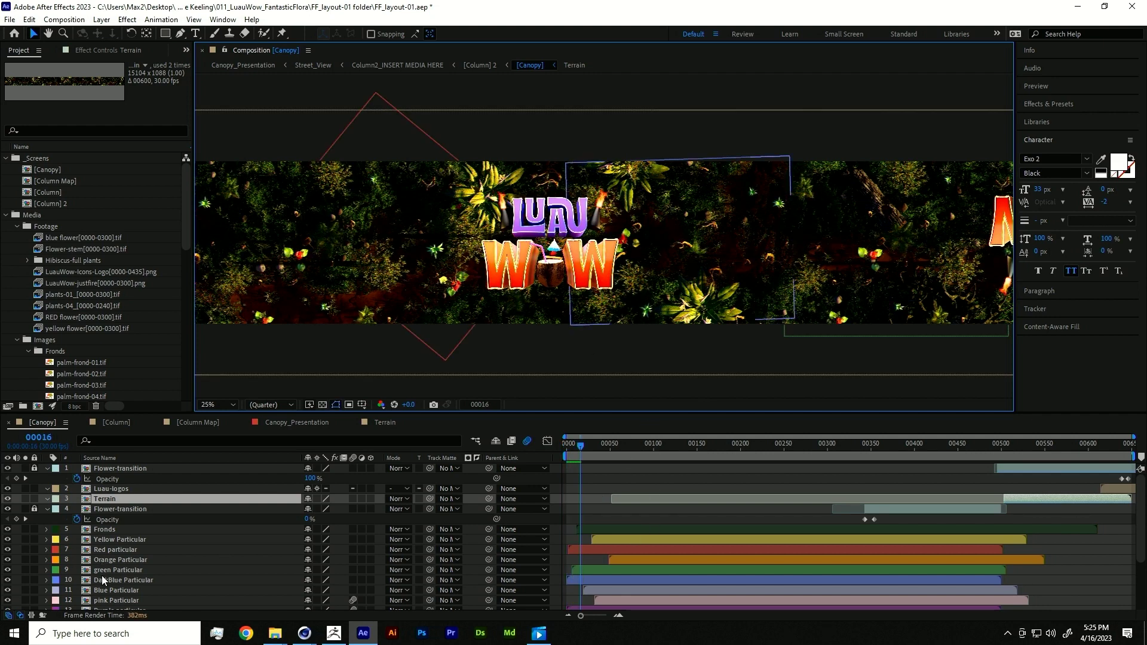
{"action": "scroll", "coordinate": [106, 572], "scroll_direction": "down", "scroll_amount": 3}
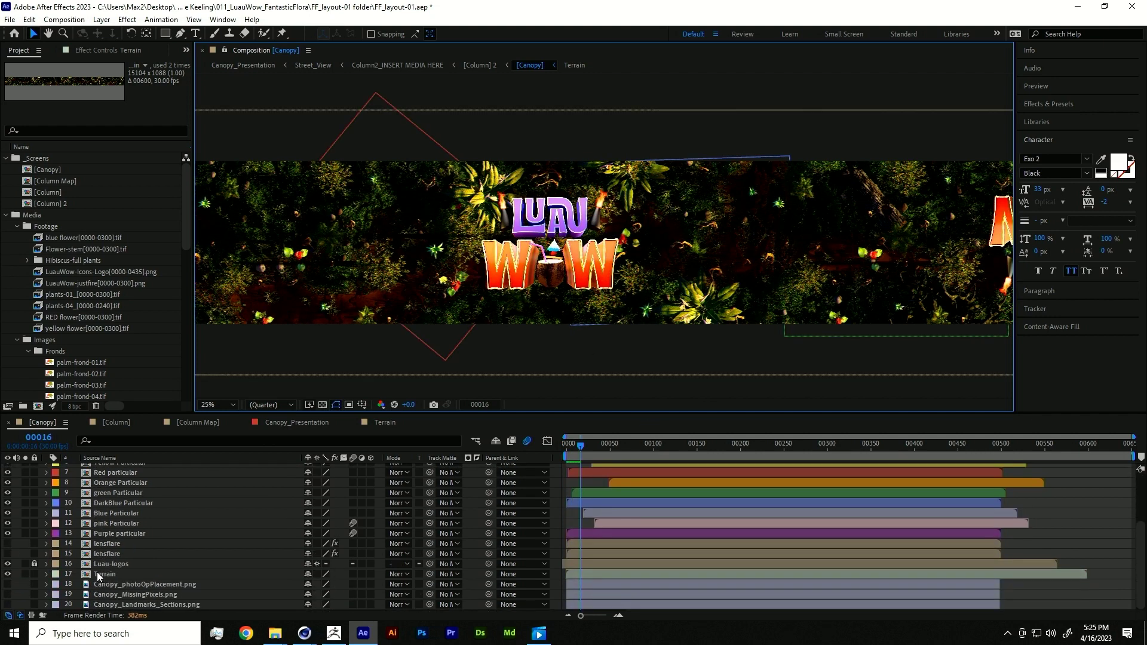
{"action": "key", "text": "space"}
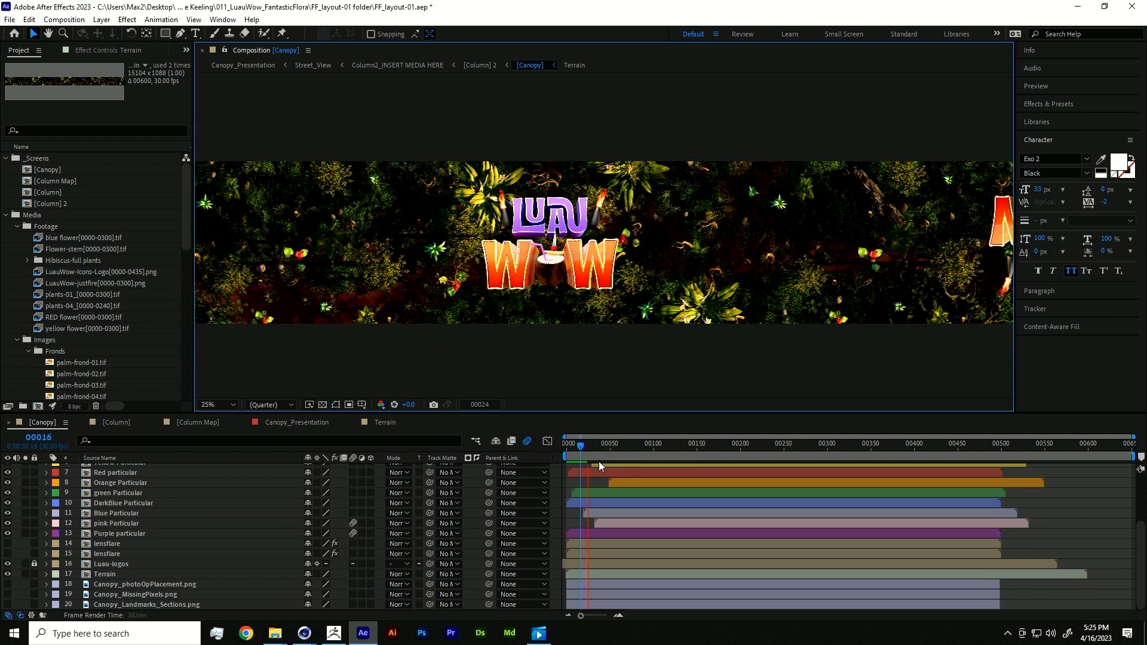
- Stop the Canopy preview, switch to File Explorer and play Canopy_Presentation_1 from the presentation's Videos folder
{"action": "left_click", "coordinate": [138, 507]}
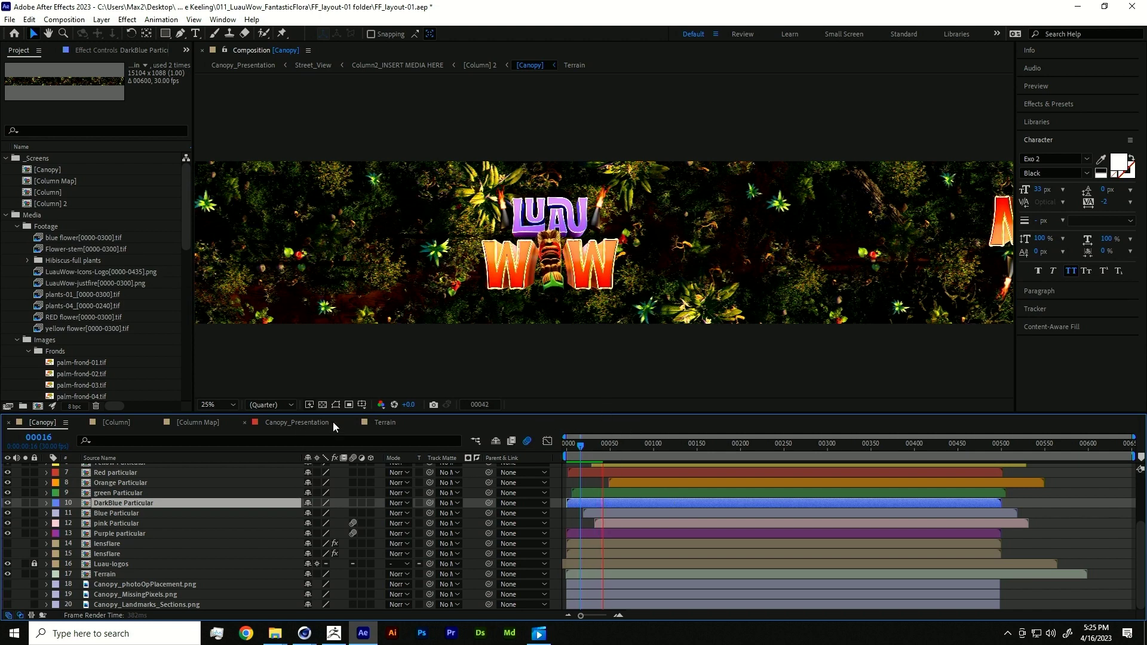
{"action": "key", "text": "space"}
{"action": "mouse_move", "coordinate": [275, 629]}
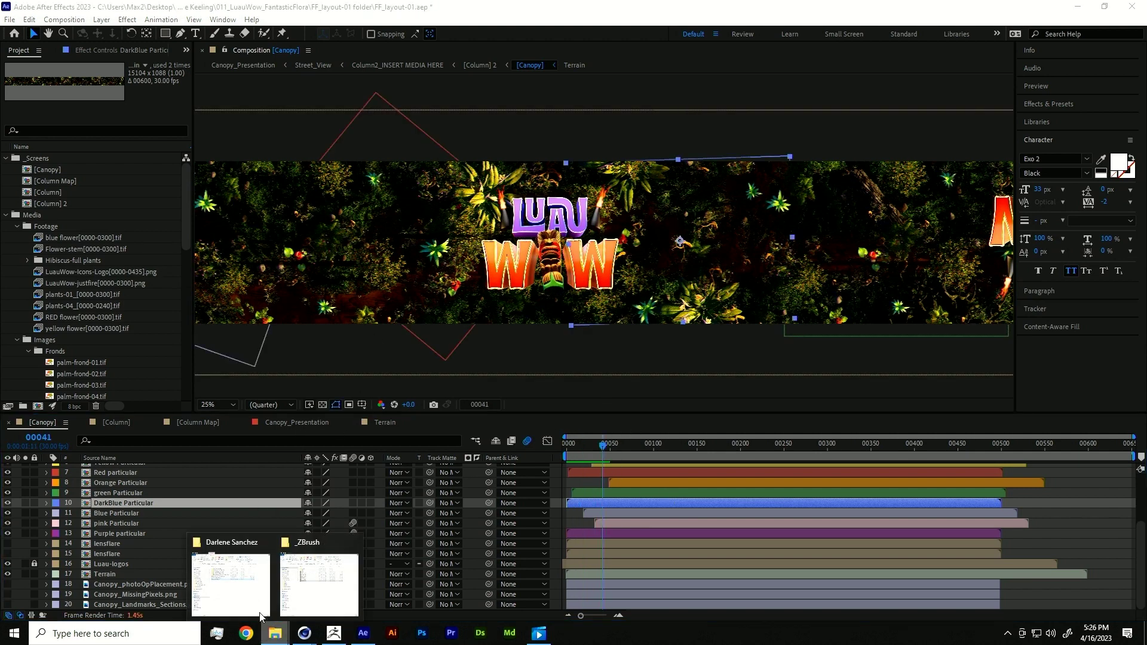
{"action": "left_click", "coordinate": [319, 582]}
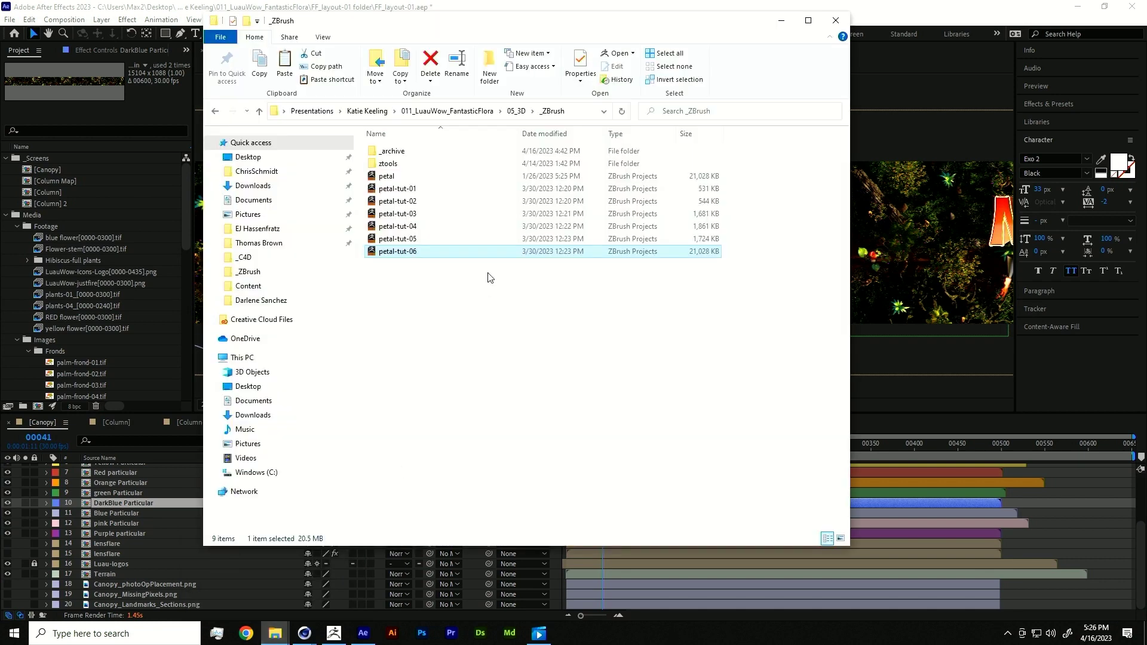
{"action": "left_click", "coordinate": [460, 112]}
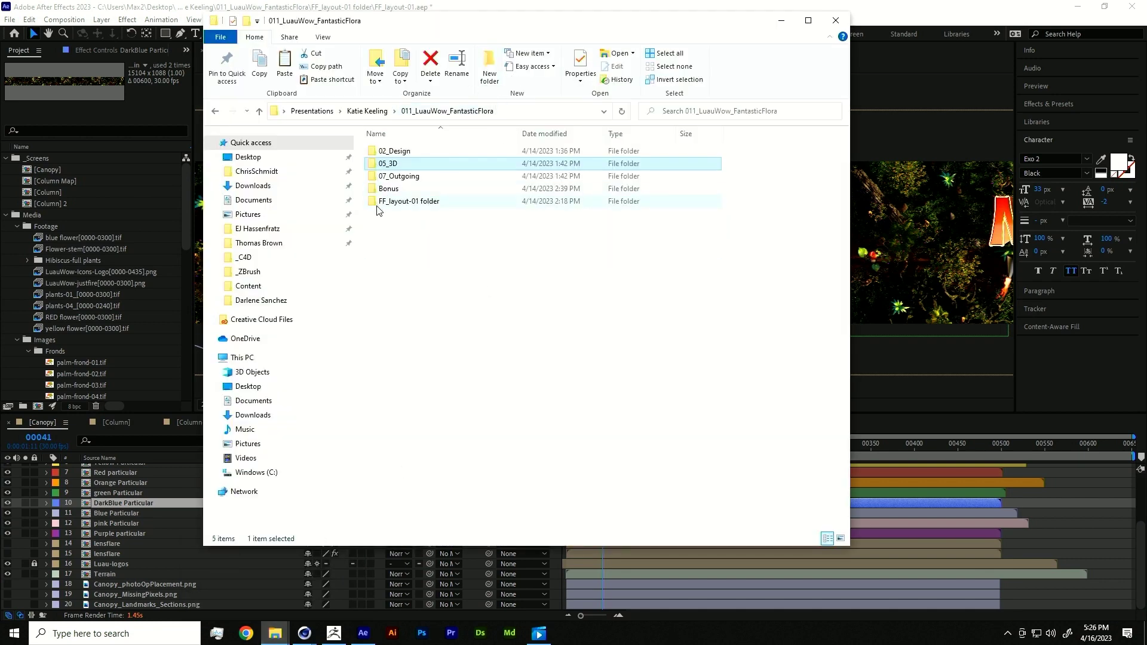
{"action": "left_click", "coordinate": [378, 113]}
{"action": "double_click", "coordinate": [392, 179]}
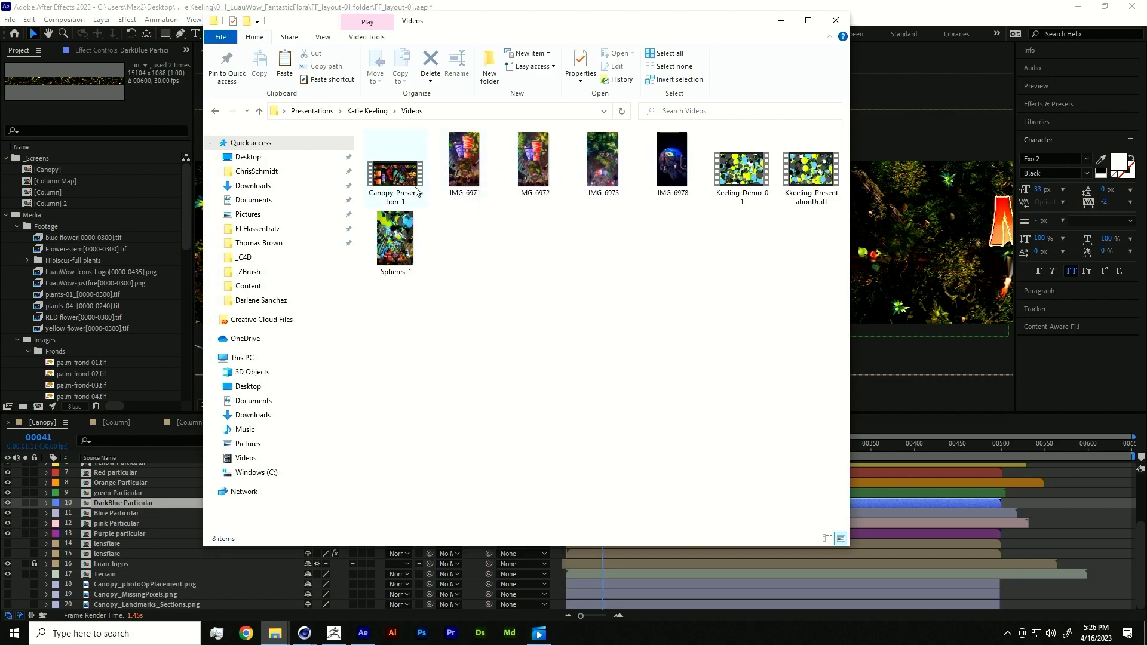
{"action": "left_click", "coordinate": [395, 194]}
{"action": "key", "text": "Return"}
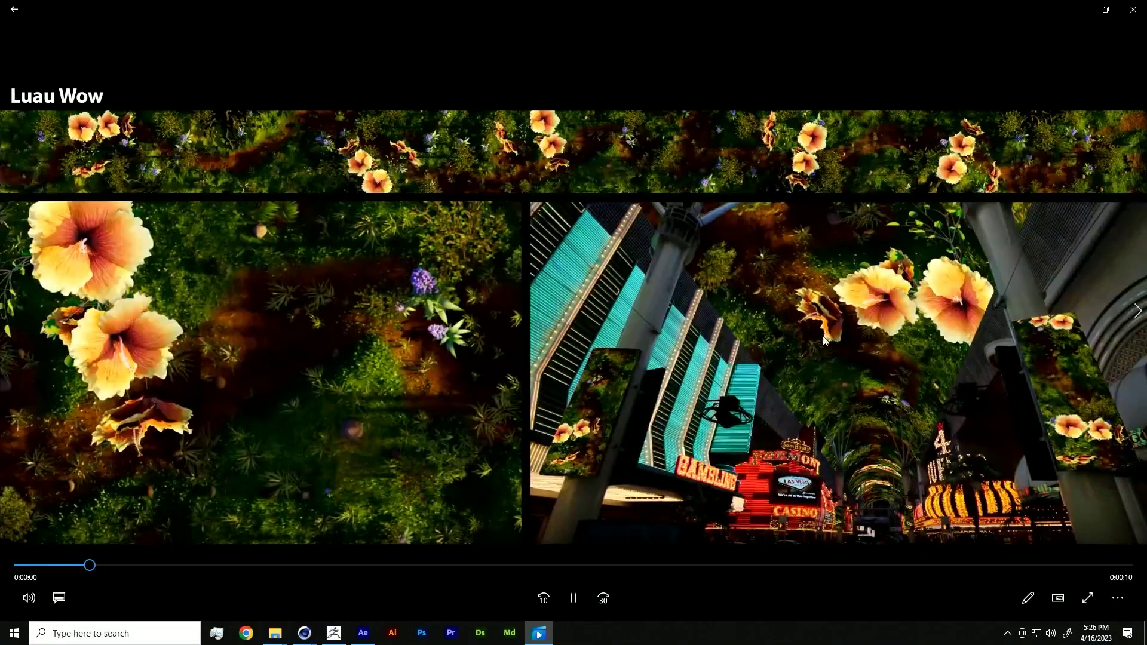
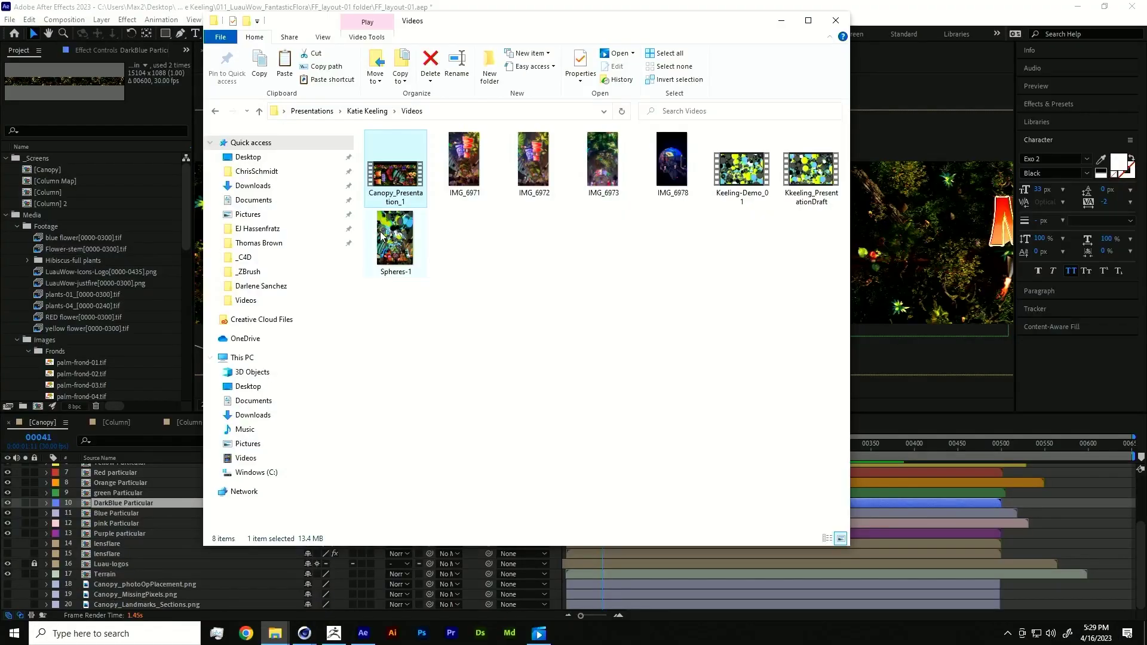
- Open the IMG_6971 video from the Videos folder, mute its sound and play the street footage of the canopy
{"action": "left_click", "coordinate": [619, 179]}
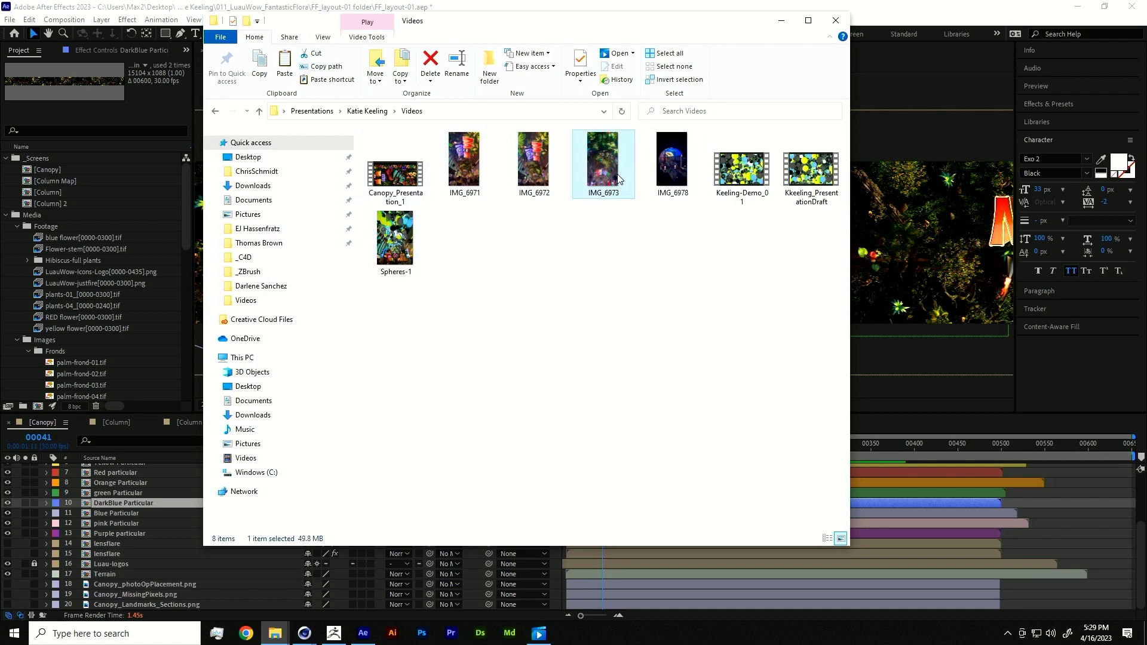
{"action": "double_click", "coordinate": [460, 168]}
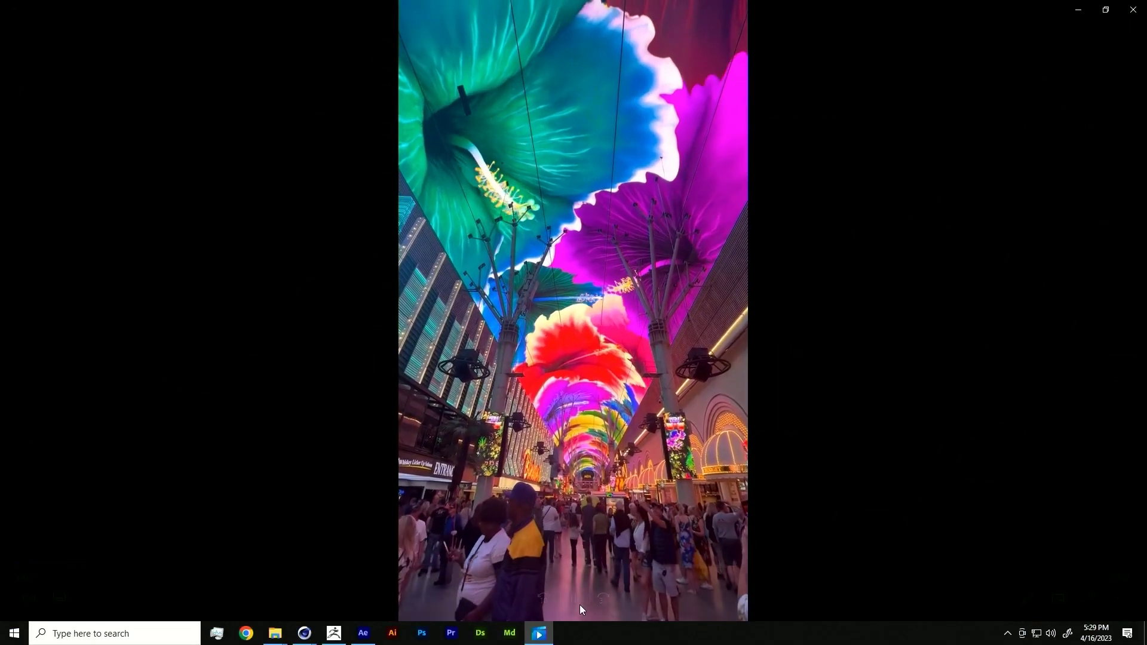
{"action": "left_click", "coordinate": [574, 598]}
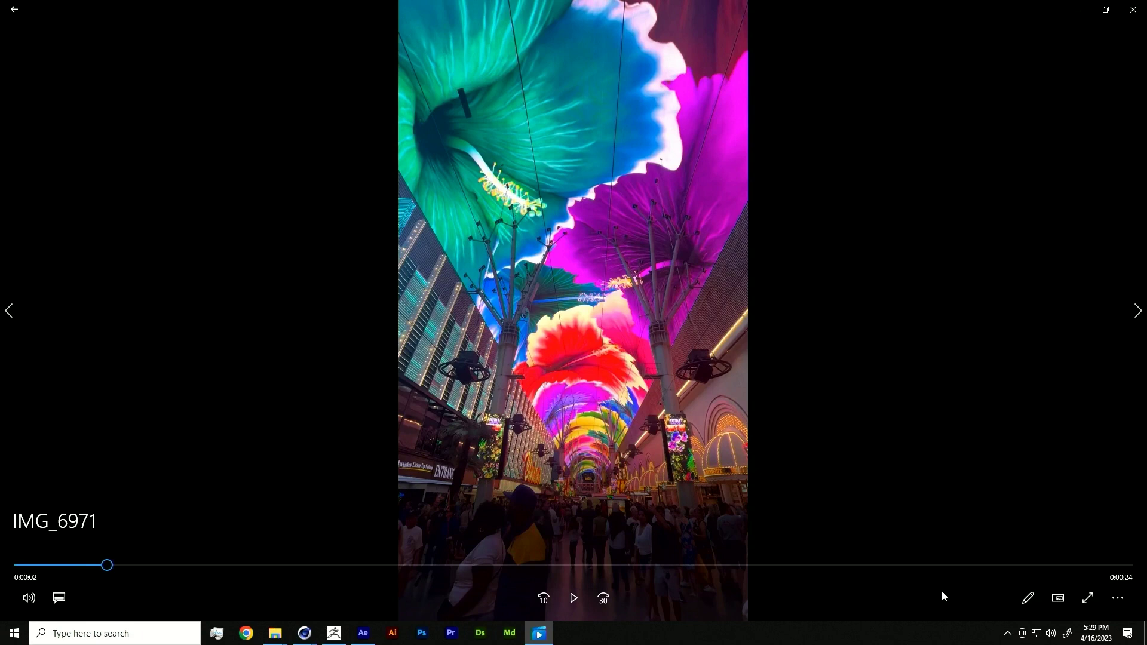
{"action": "left_click", "coordinate": [30, 598]}
{"action": "left_click", "coordinate": [88, 560]}
{"action": "left_click_drag", "start_coordinate": [86, 565], "coordinate": [43, 562]}
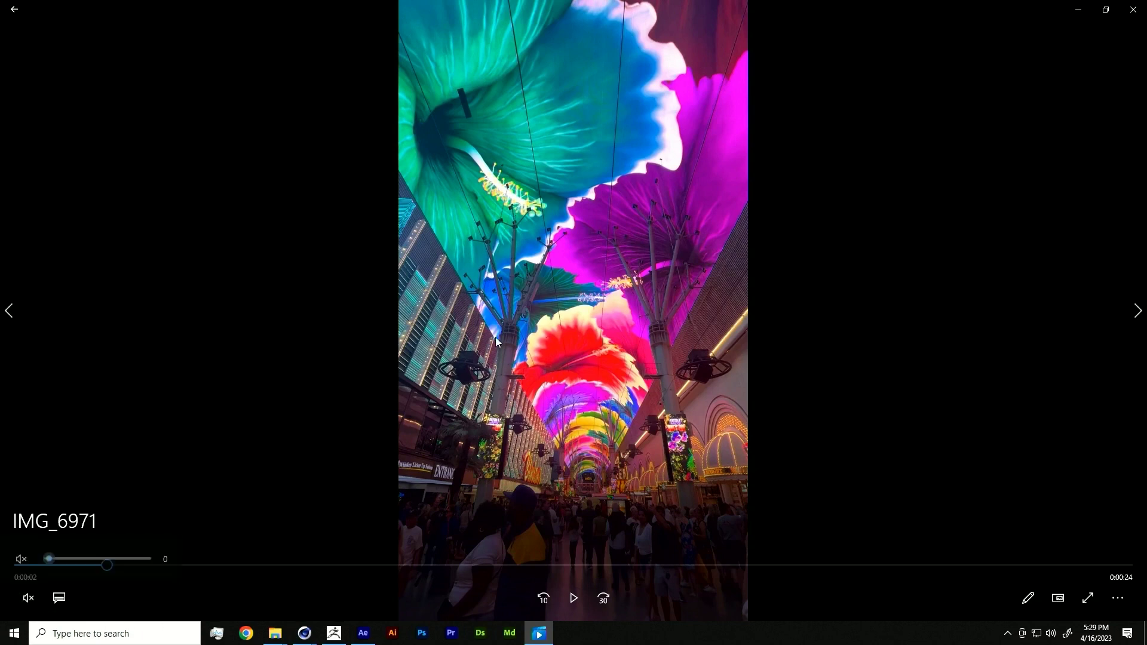
{"action": "left_click", "coordinate": [574, 598]}
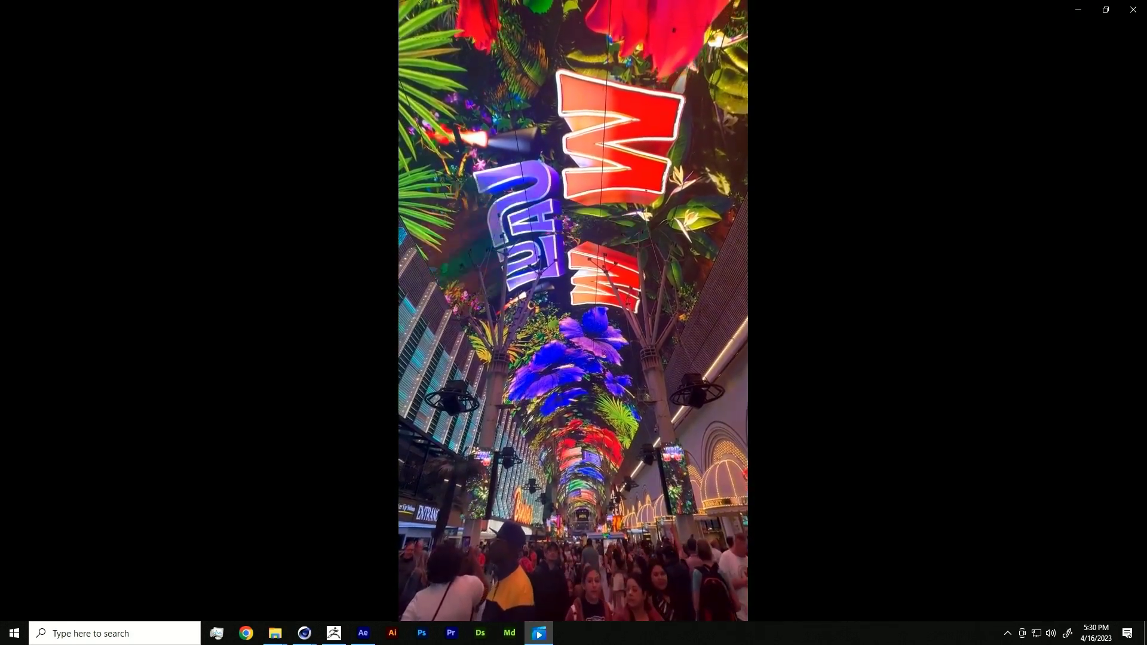
{"action": "mouse_move", "coordinate": [933, 379]}
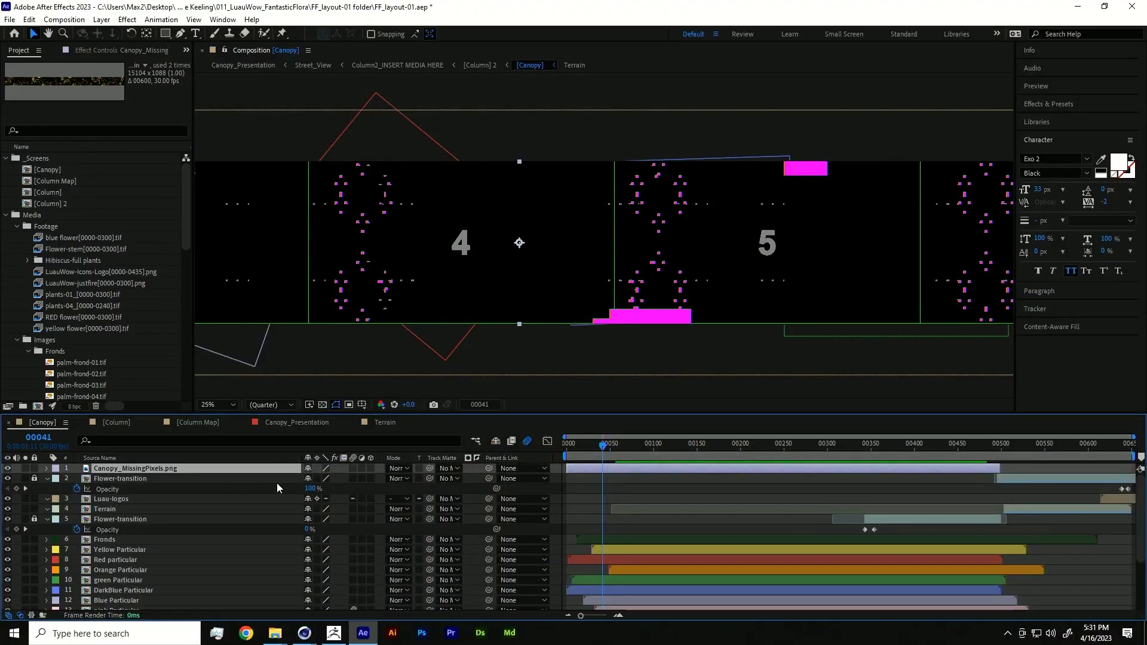
- Set the Canopy_MissingPixels.png layer's blending mode to Lighten and inspect the magenta areas over the canopy artwork
{"action": "left_click", "coordinate": [410, 469]}
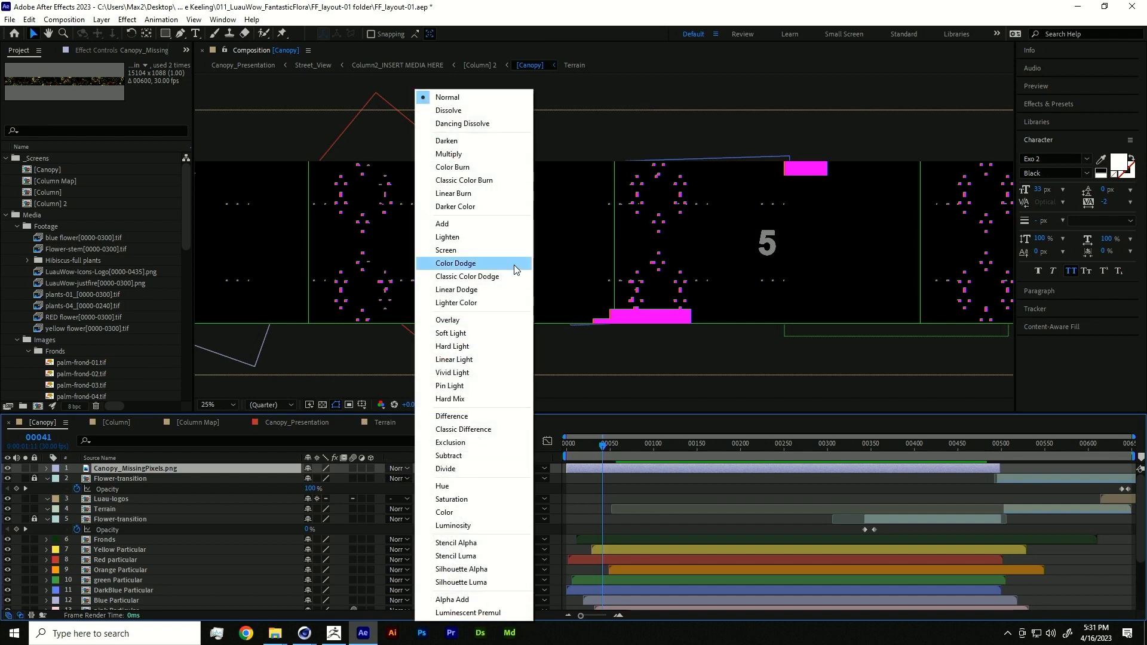
{"action": "left_click", "coordinate": [491, 237]}
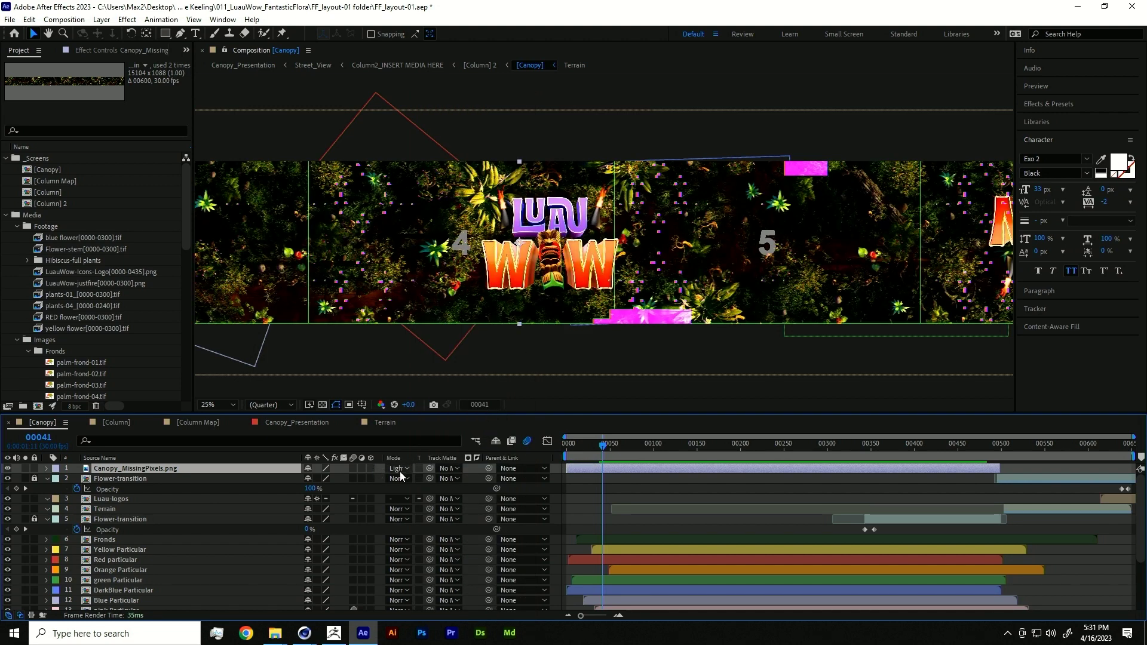
{"action": "left_click_drag", "start_coordinate": [416, 251], "coordinate": [563, 248]}
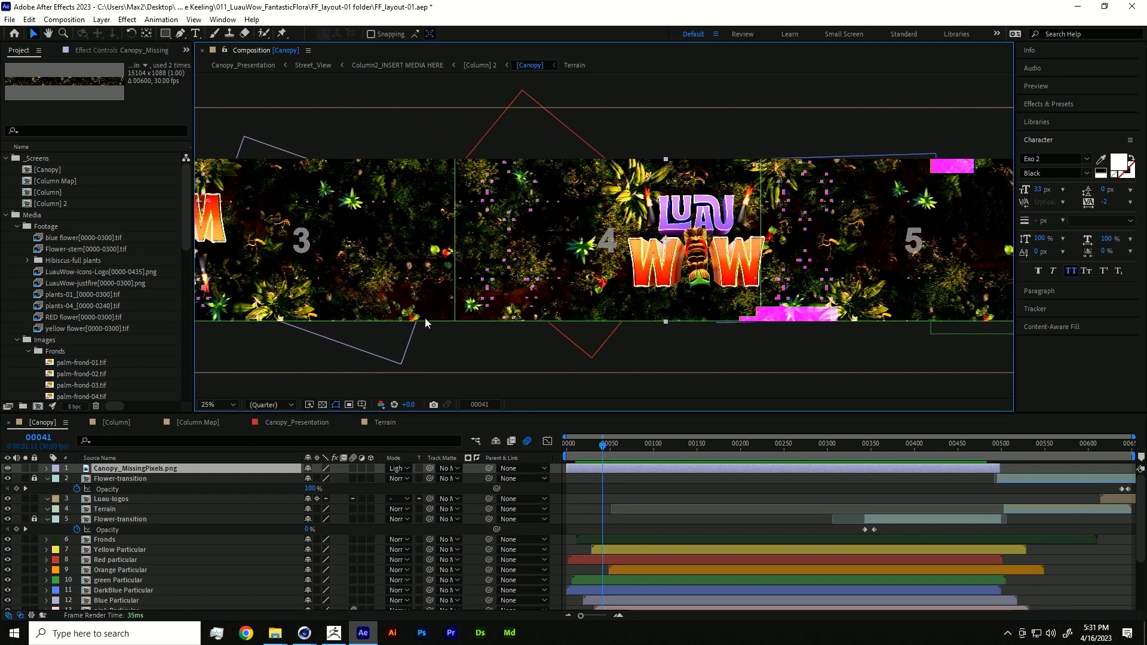
{"action": "left_click_drag", "start_coordinate": [425, 323], "coordinate": [604, 327]}
{"action": "left_click_drag", "start_coordinate": [272, 192], "coordinate": [436, 197]}
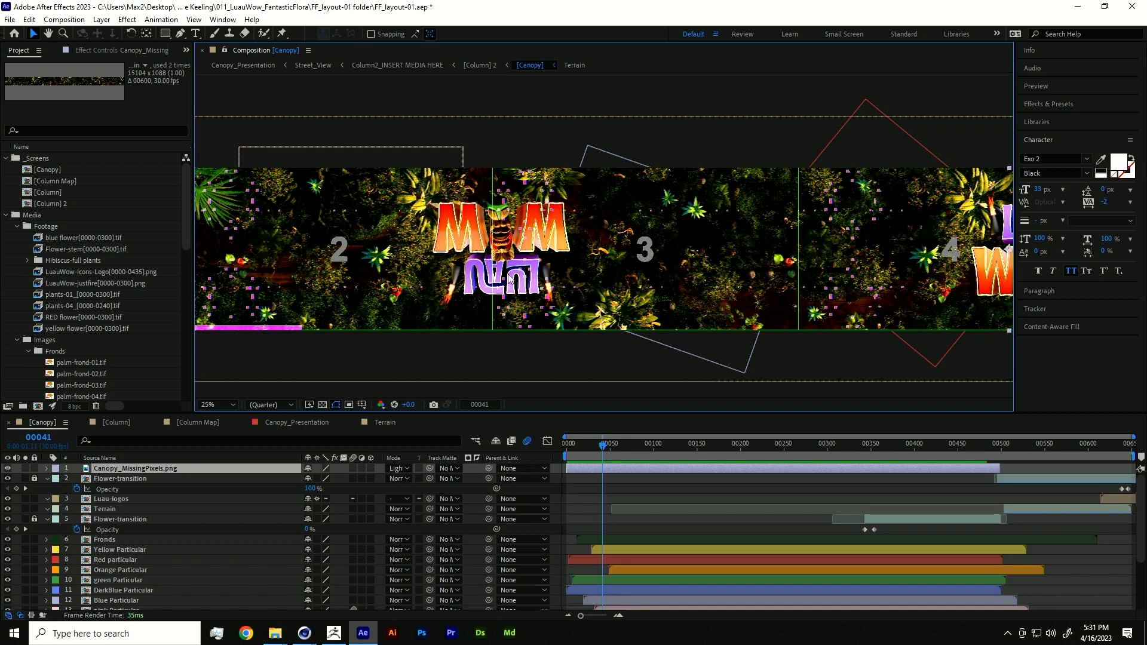
{"action": "left_click_drag", "start_coordinate": [223, 212], "coordinate": [416, 224]}
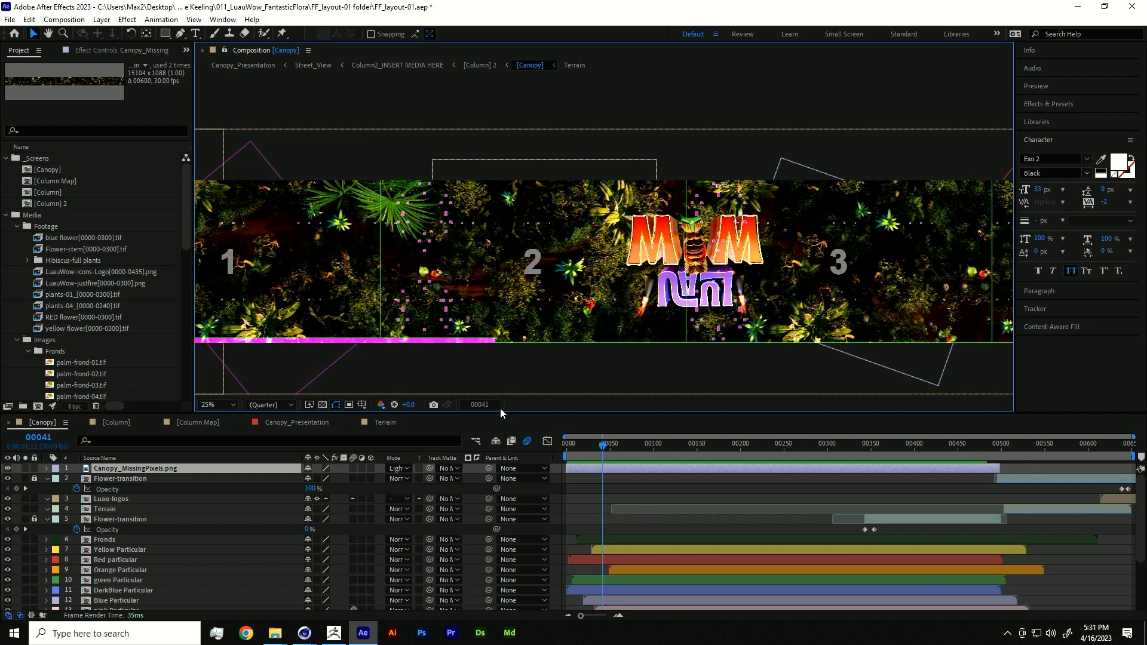
{"action": "left_click_drag", "start_coordinate": [565, 341], "coordinate": [591, 330]}
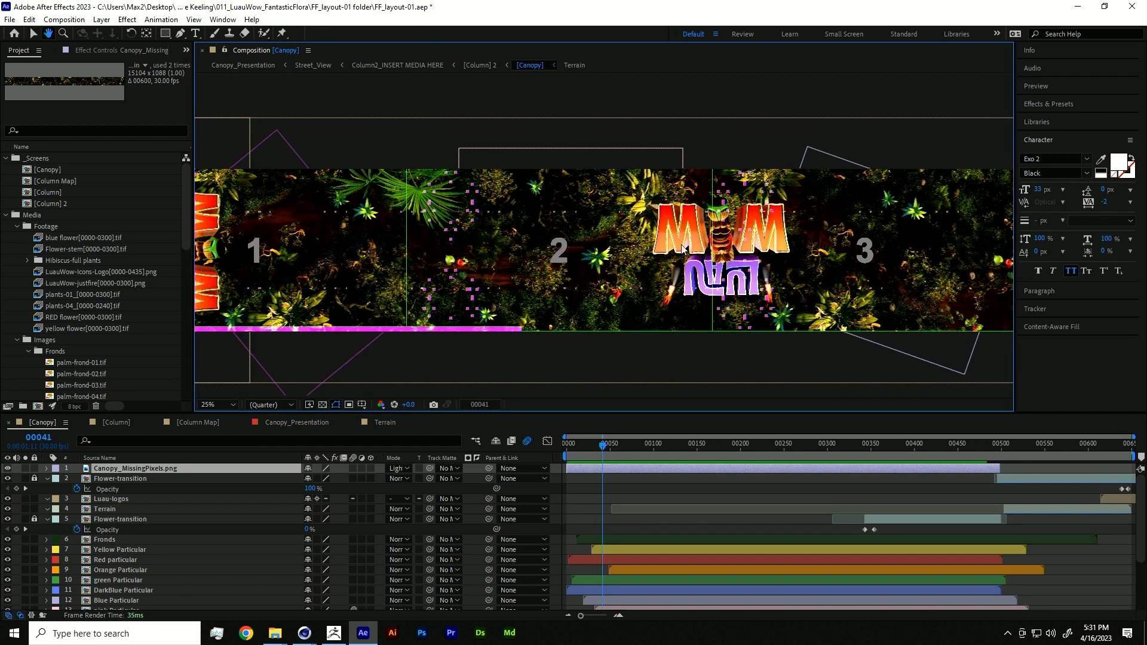
{"action": "left_click_drag", "start_coordinate": [373, 246], "coordinate": [301, 227]}
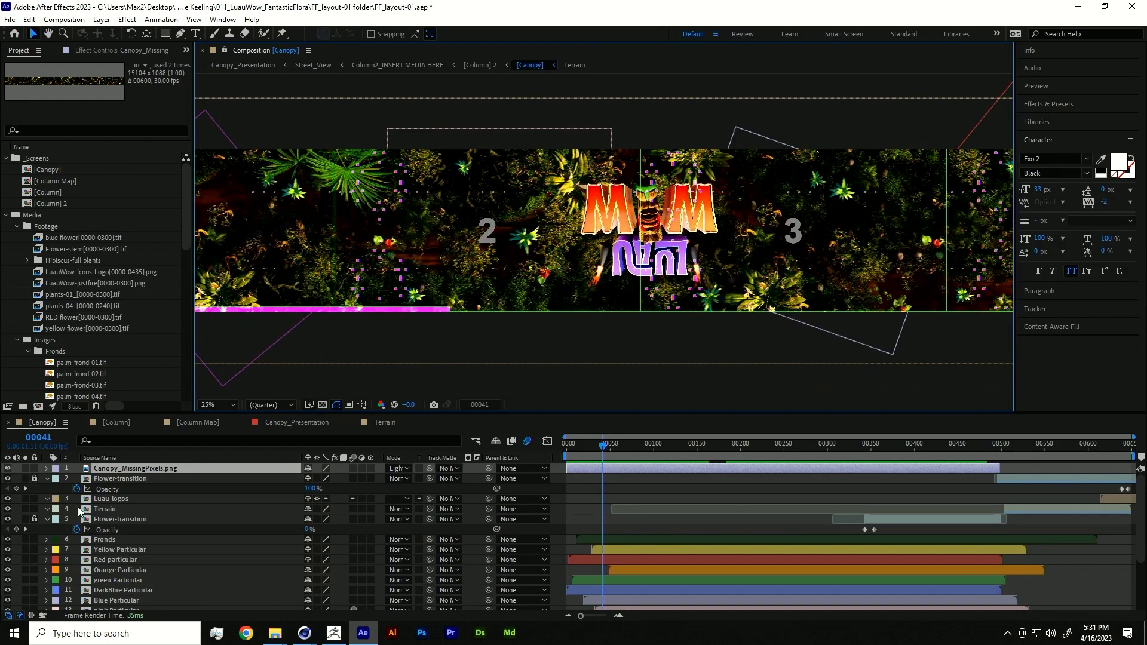
- Solo the Canopy_photoOpPlacement.png layer over the transparency grid and inspect the circular logo placements along the canopy strip
{"action": "scroll", "coordinate": [79, 509], "scroll_direction": "down", "scroll_amount": 5}
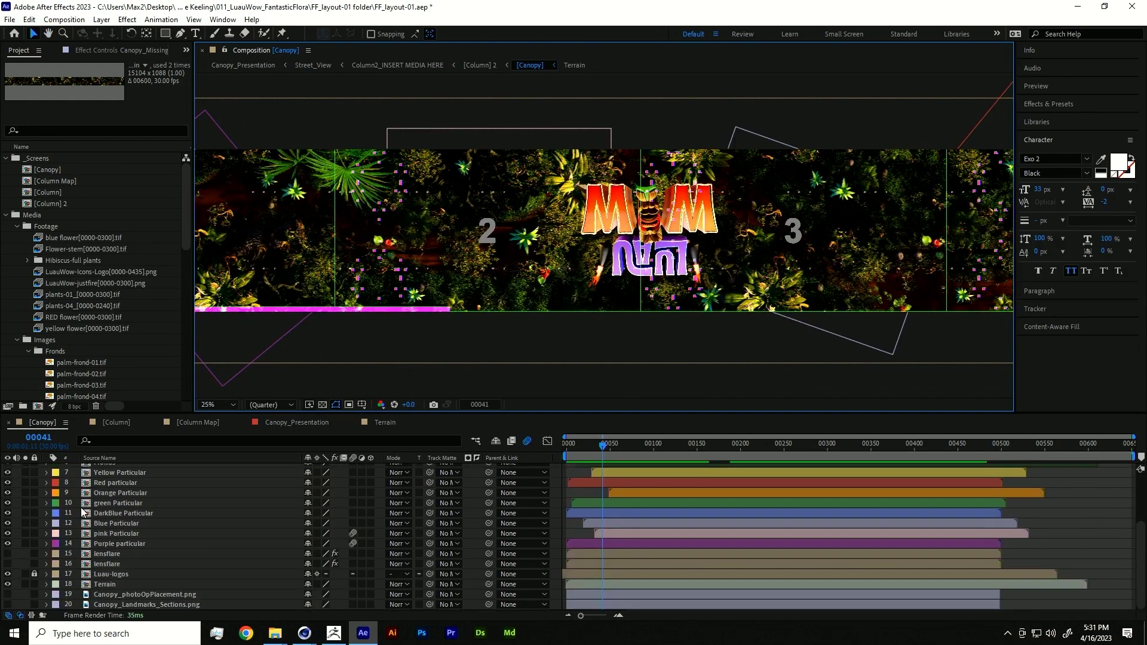
{"action": "left_click", "coordinate": [7, 593]}
{"action": "left_click", "coordinate": [24, 593]}
{"action": "left_click", "coordinate": [142, 584]}
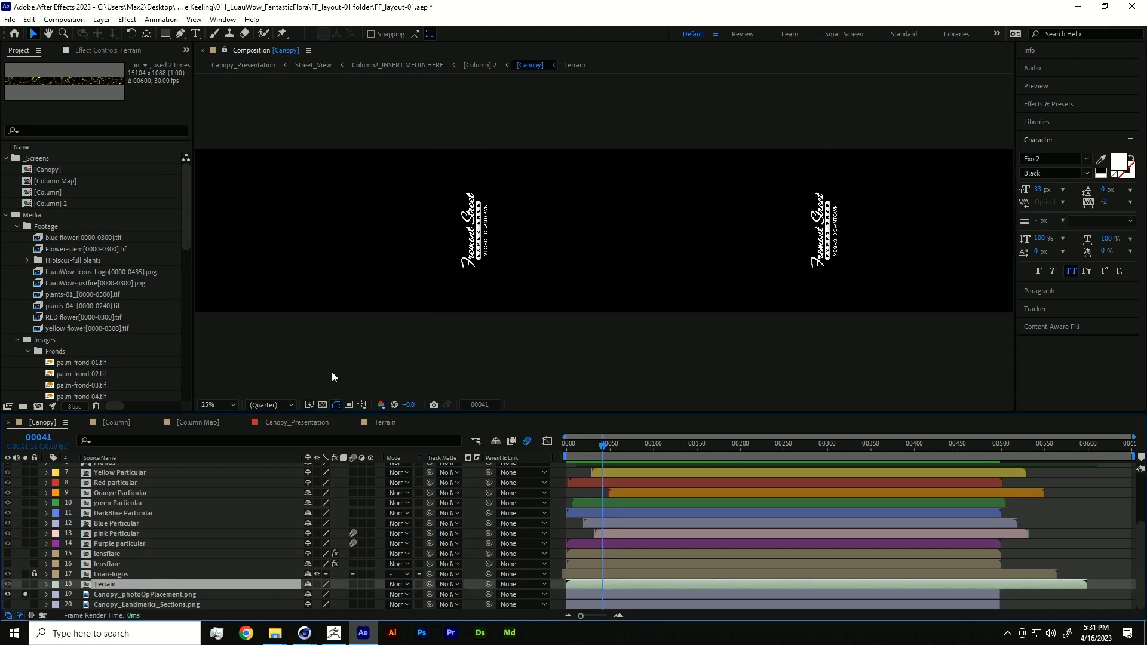
{"action": "left_click", "coordinate": [322, 404]}
{"action": "scroll", "coordinate": [610, 323], "scroll_direction": "down", "scroll_amount": 2}
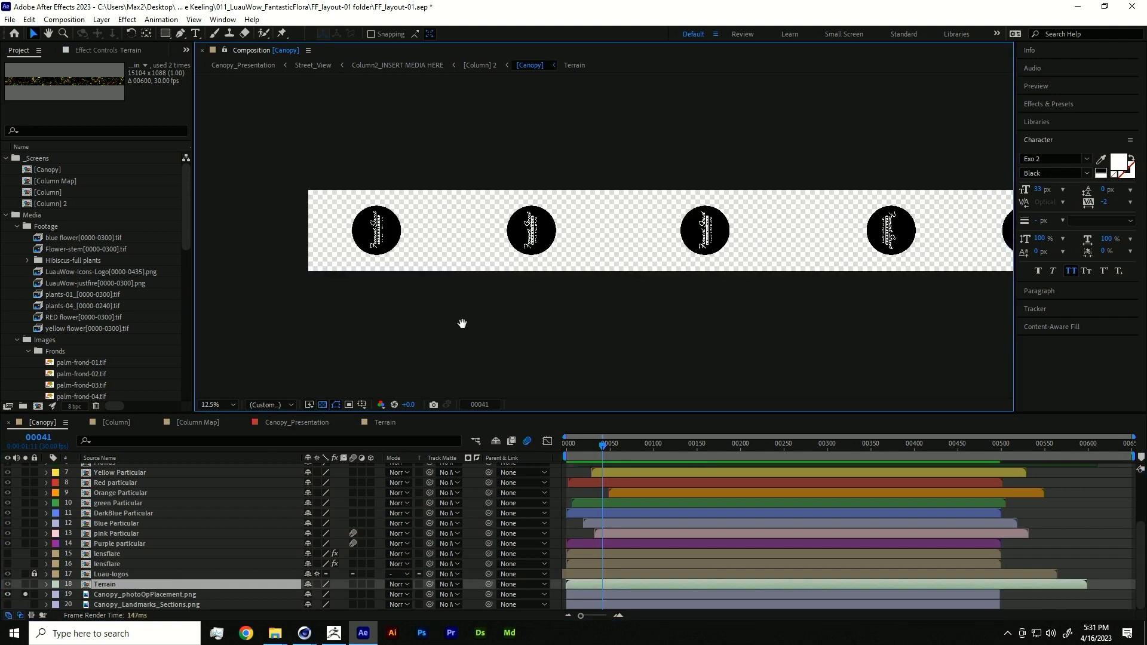
{"action": "left_click_drag", "start_coordinate": [645, 246], "coordinate": [427, 222]}
{"action": "key", "text": "v"}
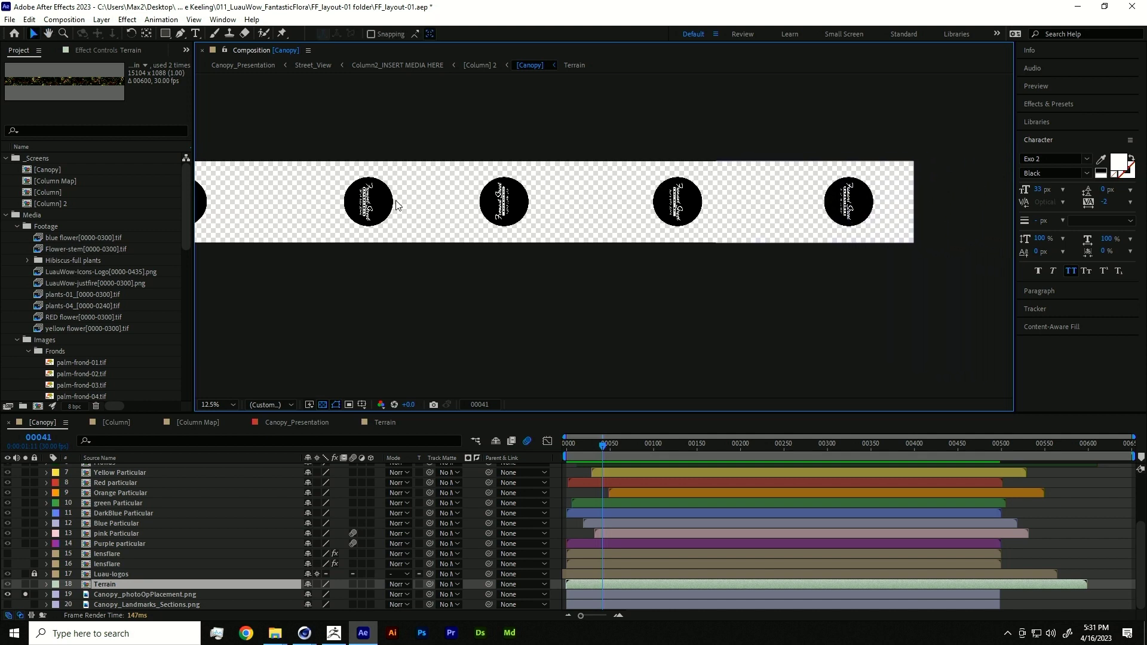
{"action": "left_click_drag", "start_coordinate": [317, 285], "coordinate": [543, 281]}
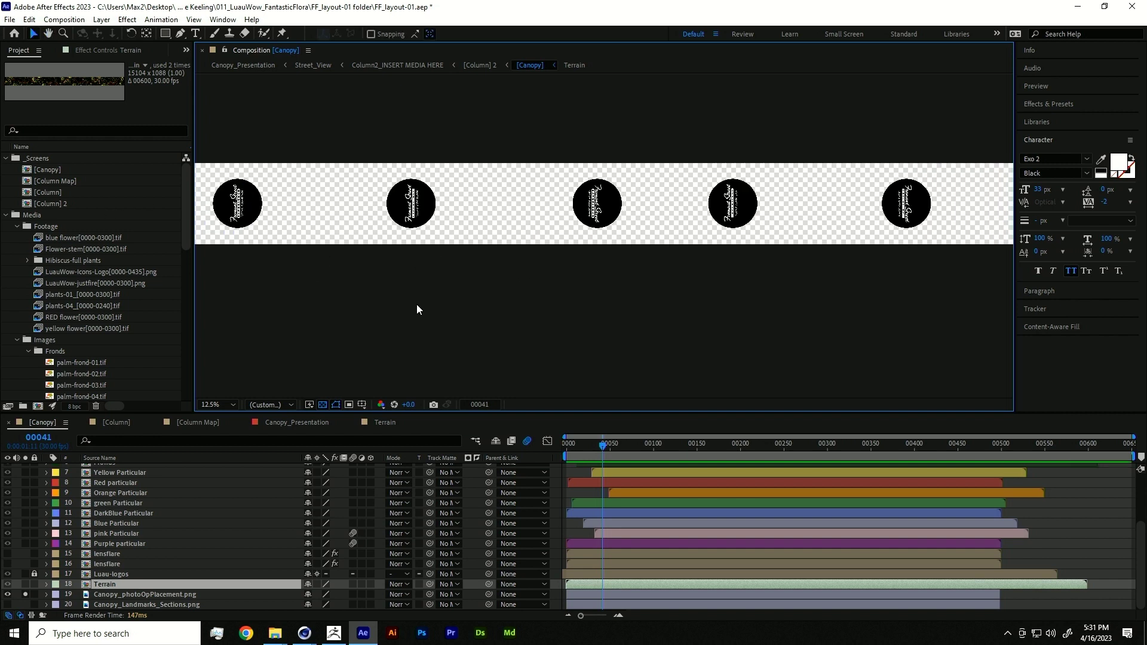
{"action": "left_click_drag", "start_coordinate": [538, 324], "coordinate": [446, 320]}
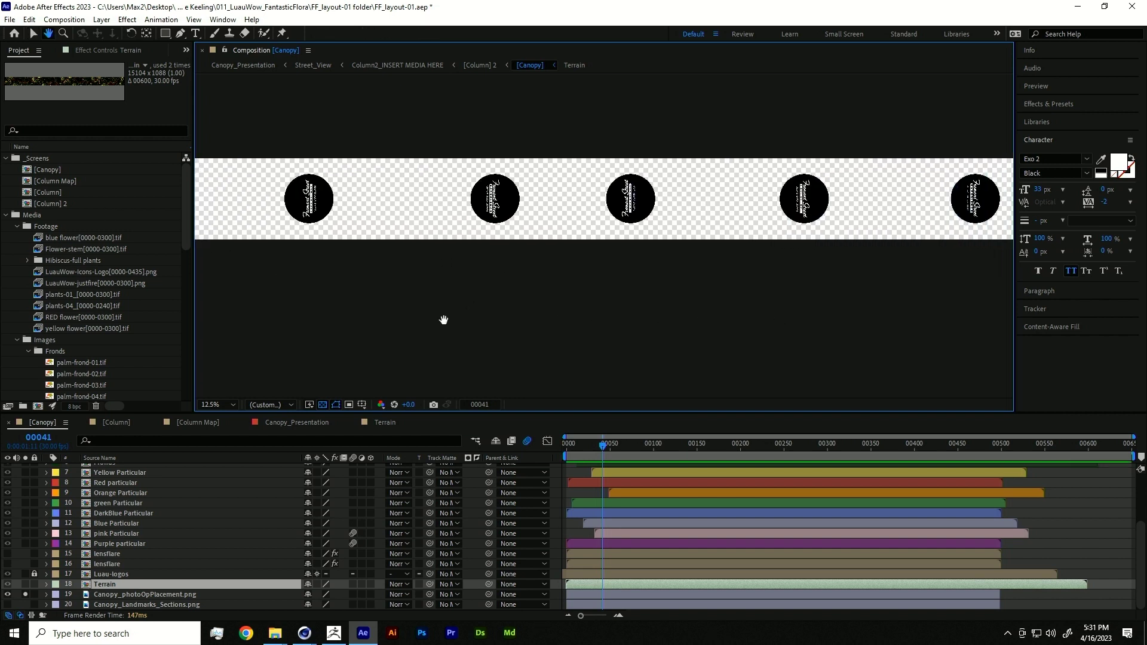
{"action": "left_click_drag", "start_coordinate": [642, 309], "coordinate": [617, 289]}
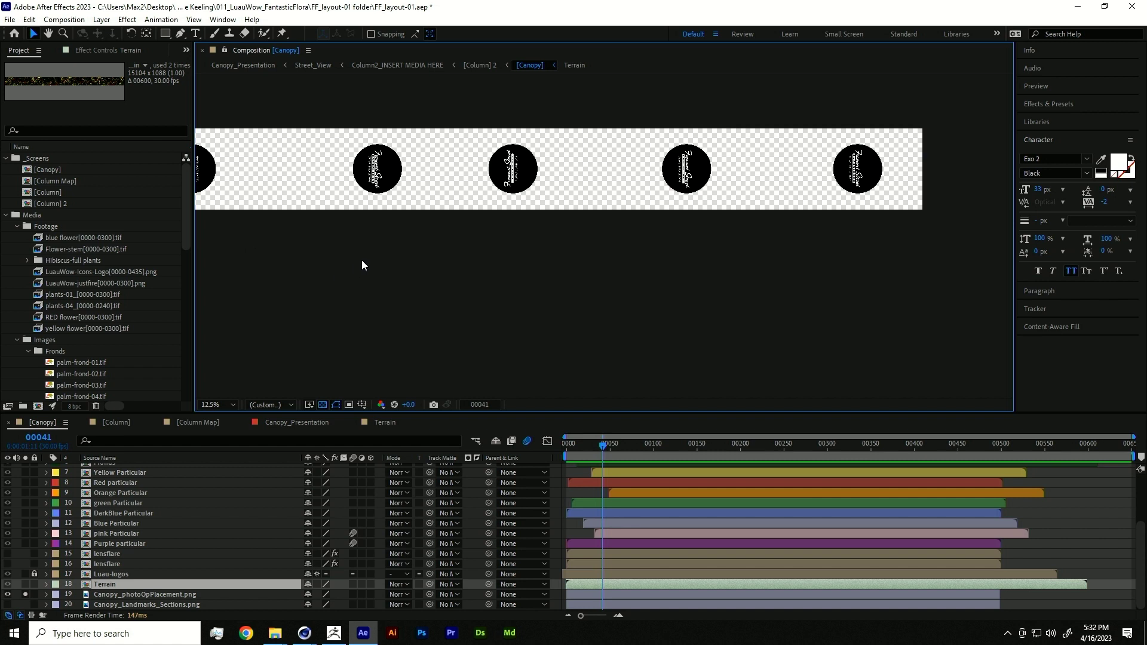
- Solo Canopy_Landmarks_Sections.png instead of the photo-op placement layer and examine the landmarks and numbered sections across the canopy map
{"action": "left_click", "coordinate": [24, 593]}
{"action": "left_click", "coordinate": [26, 604]}
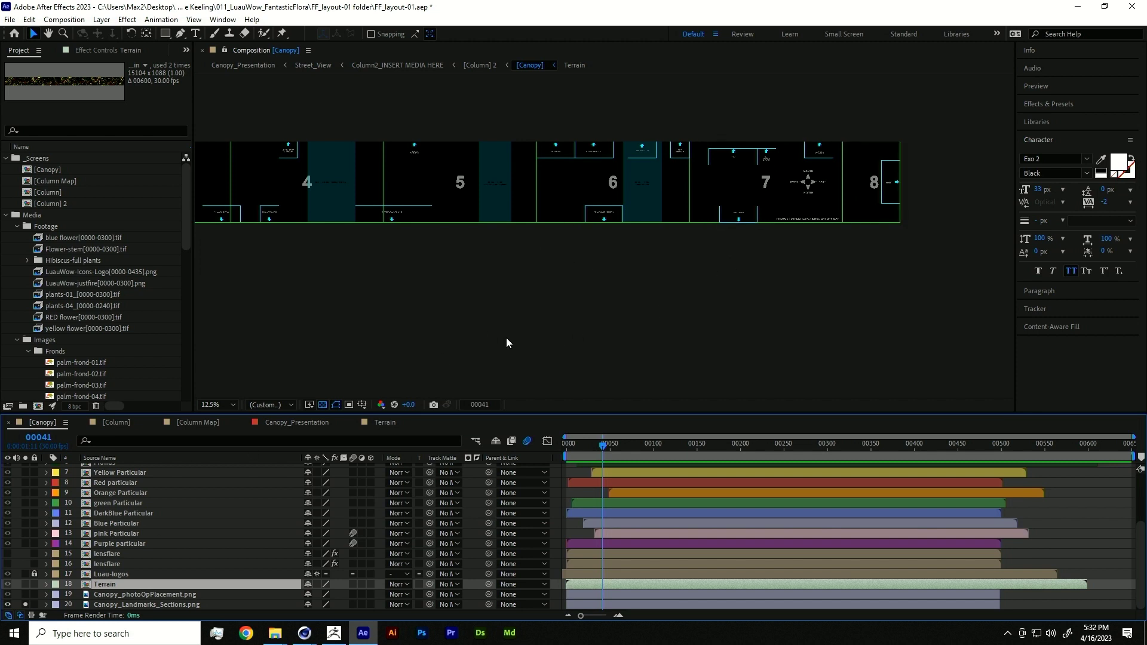
{"action": "scroll", "coordinate": [787, 250], "scroll_direction": "up", "scroll_amount": 3}
{"action": "middle_click_drag", "start_coordinate": [932, 210], "coordinate": [732, 343]}
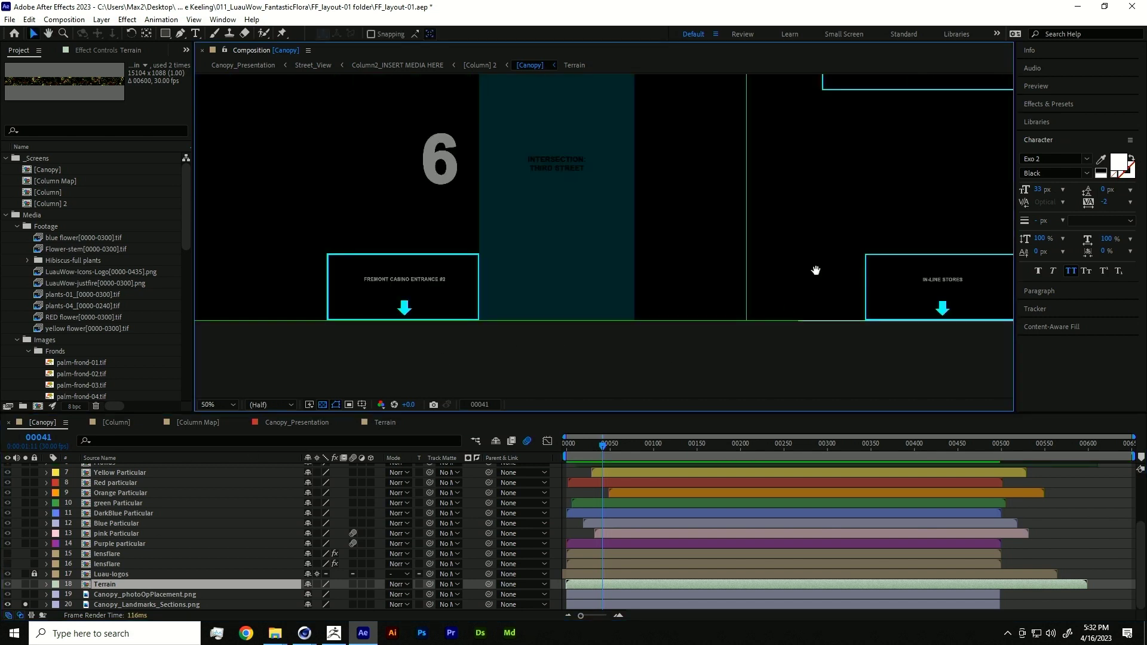
{"action": "middle_click_drag", "start_coordinate": [816, 270], "coordinate": [347, 326]}
{"action": "middle_click_drag", "start_coordinate": [763, 305], "coordinate": [300, 307]}
{"action": "middle_click_drag", "start_coordinate": [576, 274], "coordinate": [757, 309]}
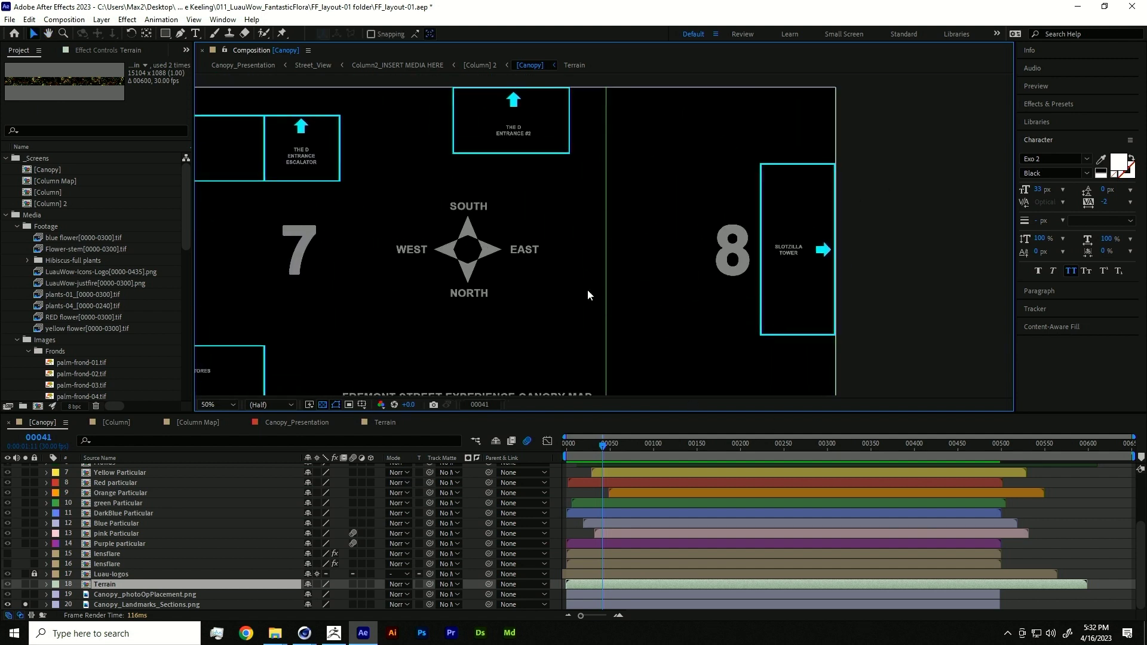
{"action": "scroll", "coordinate": [858, 284], "scroll_direction": "down", "scroll_amount": 4}
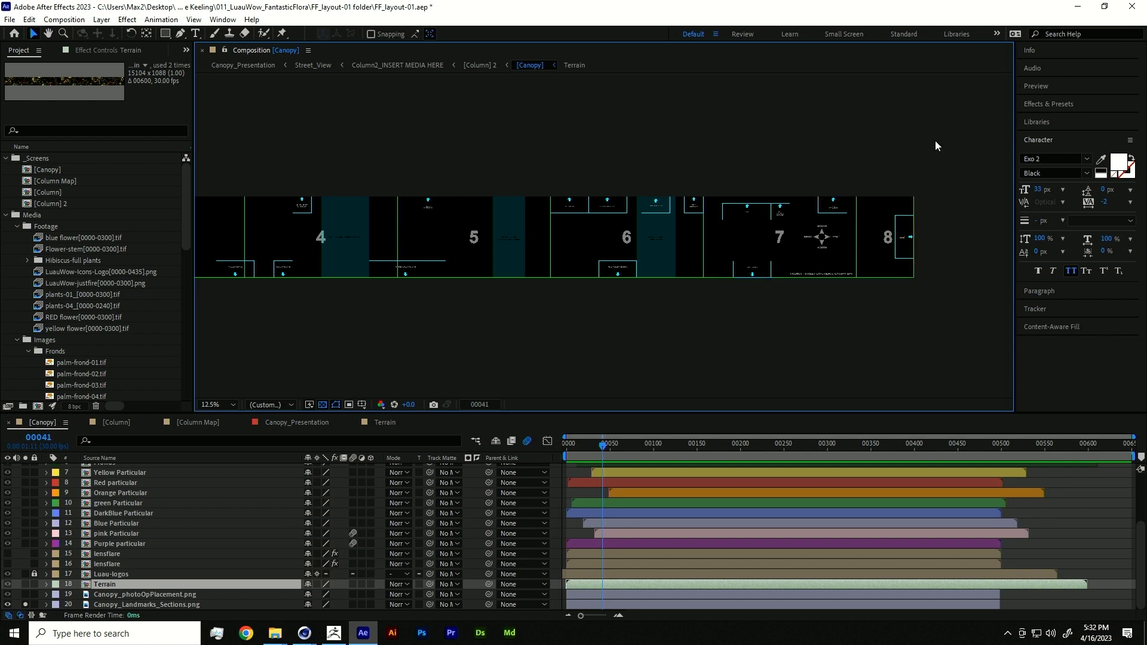
{"action": "middle_click_drag", "start_coordinate": [525, 298], "coordinate": [786, 281]}
{"action": "middle_click_drag", "start_coordinate": [289, 284], "coordinate": [635, 311]}
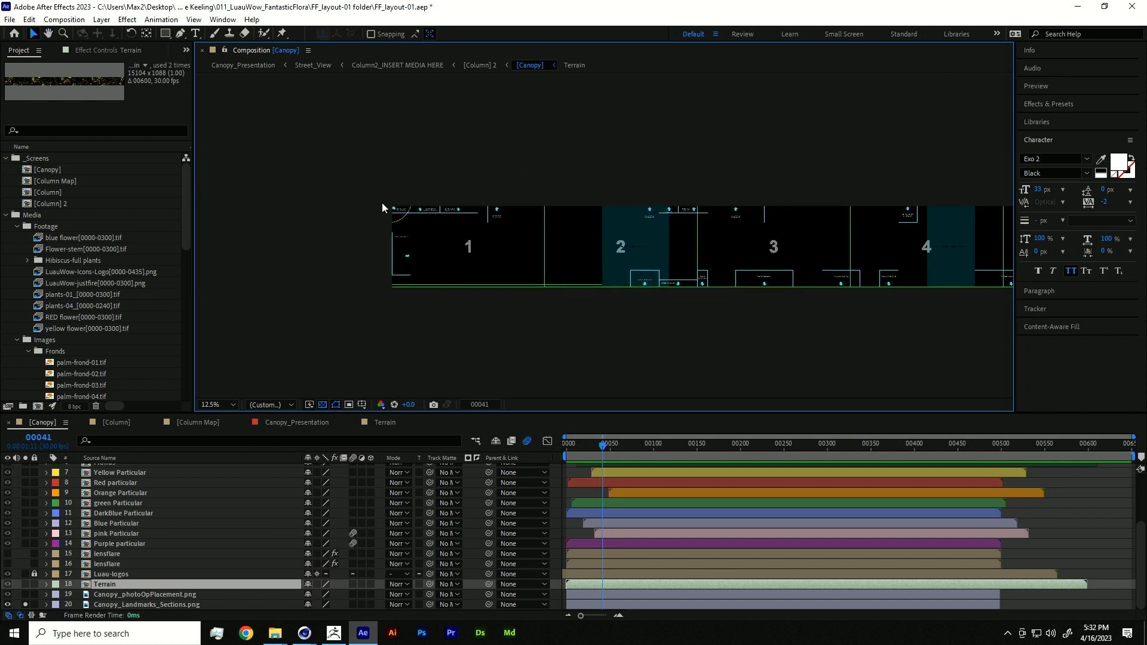
{"action": "middle_click_drag", "start_coordinate": [660, 246], "coordinate": [317, 225]}
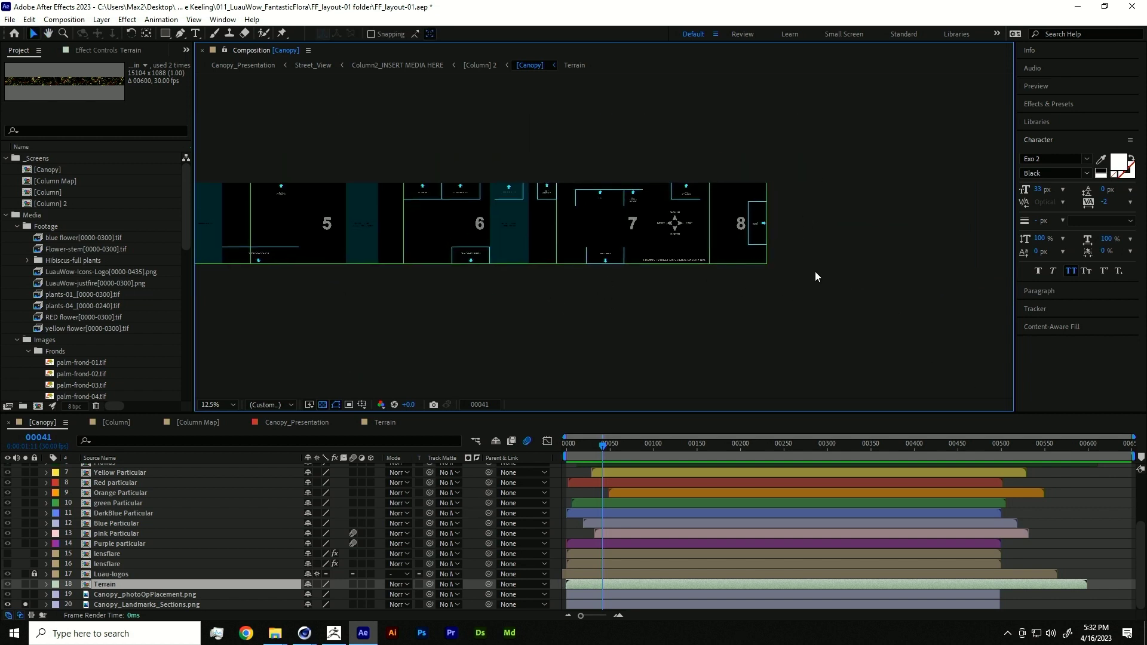
- Solo Canopy_photoOpPlacement.png together with the landmarks layer and inspect the logo positions around sections 6 to 8
{"action": "left_click", "coordinate": [25, 595]}
{"action": "key", "text": "period"}
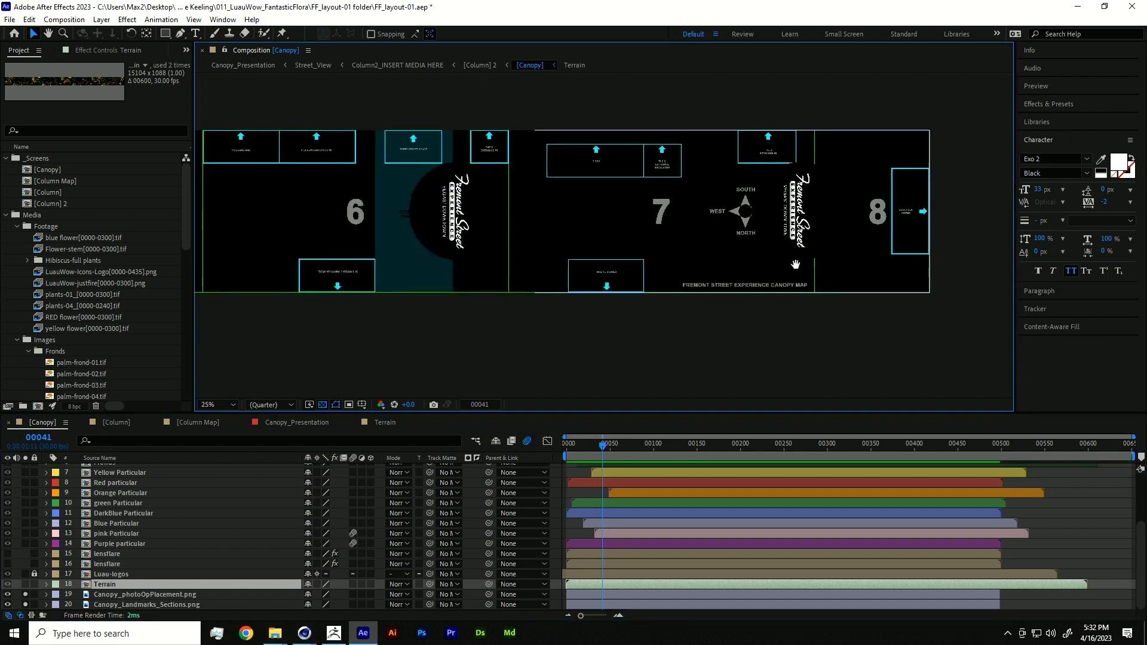
{"action": "middle_click_drag", "start_coordinate": [795, 265], "coordinate": [681, 310]}
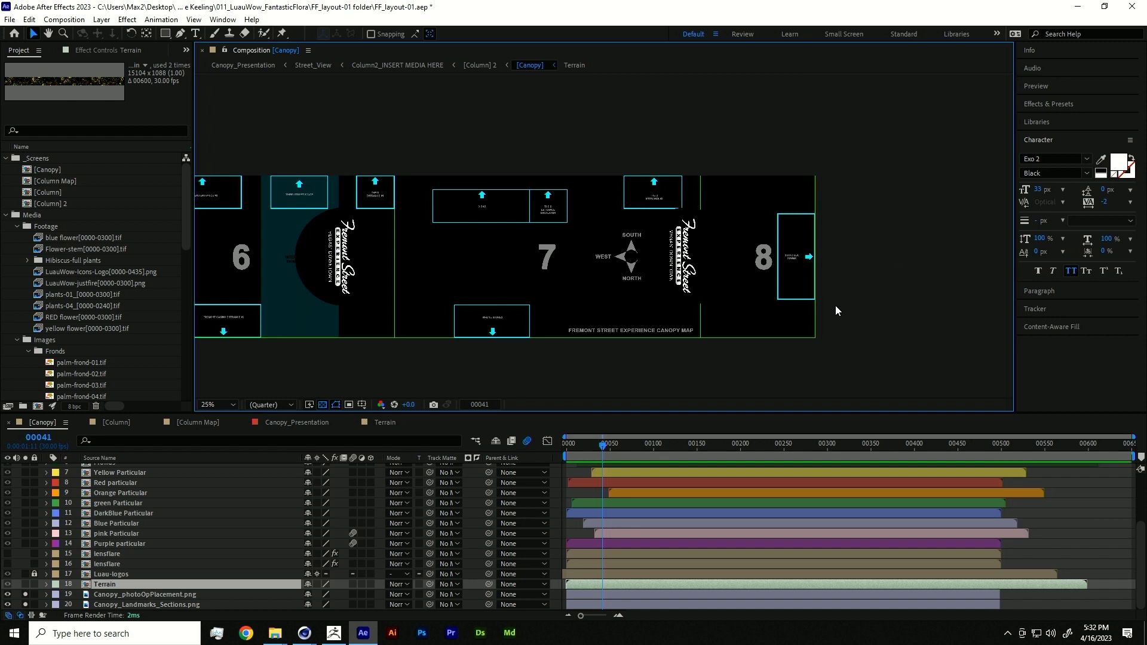
- Examine the entrance boxes and circular Fremont Street Experience logo areas around sections 5 and 6 of the canopy map, up to 50% magnification
{"action": "left_click_drag", "start_coordinate": [521, 257], "coordinate": [654, 263]}
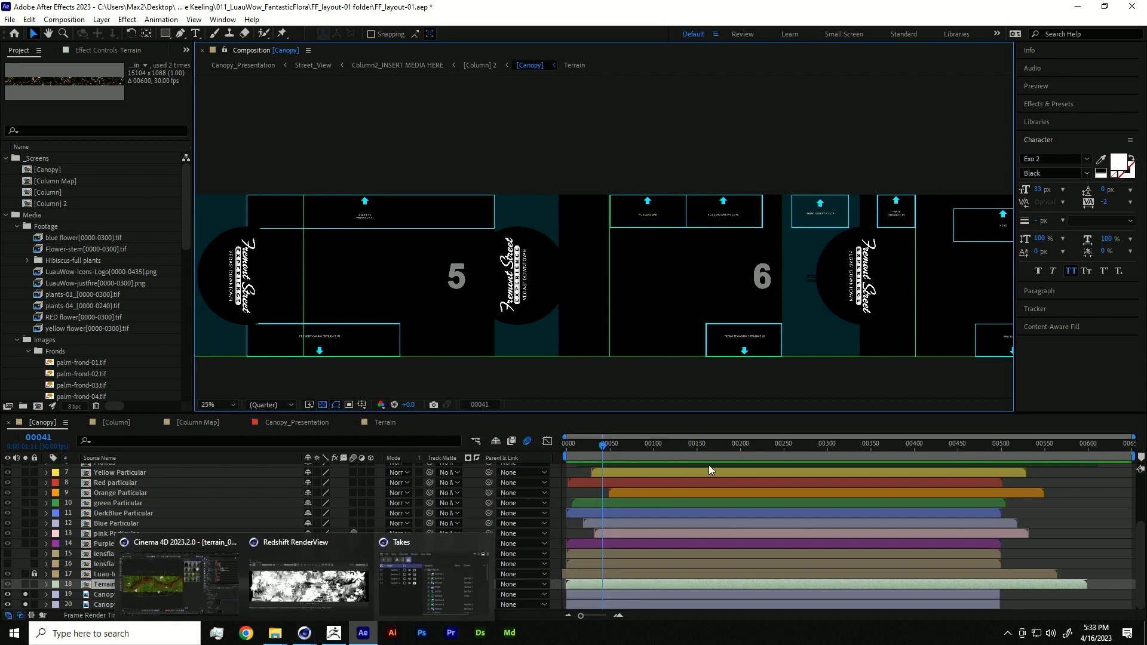
{"action": "key", "text": "h"}
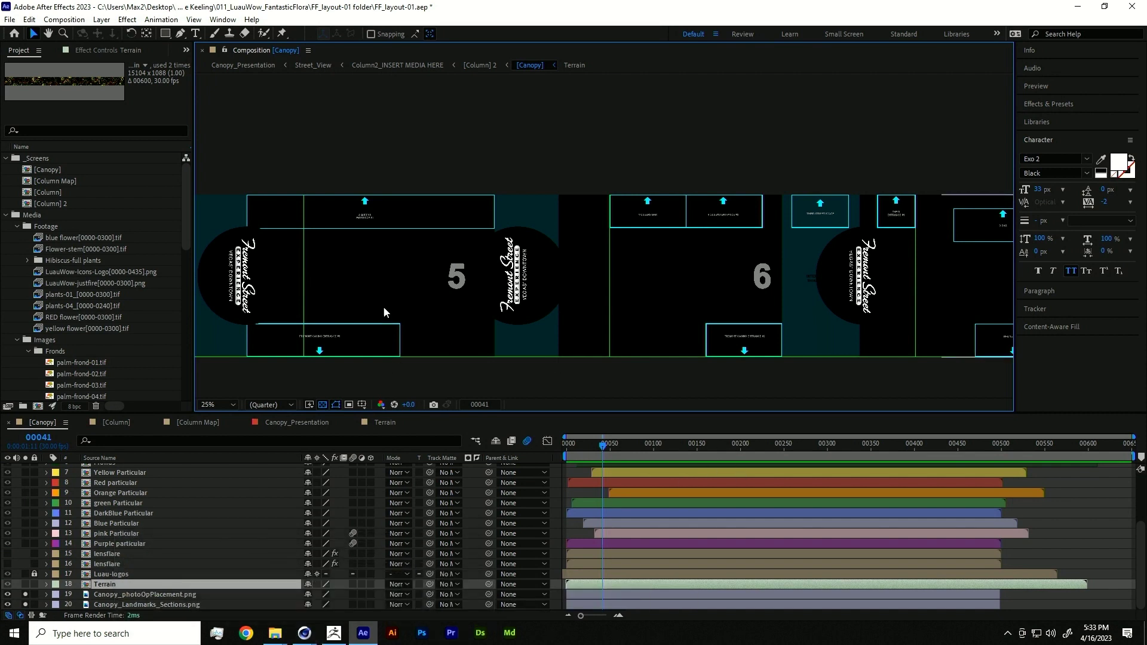
{"action": "left_click_drag", "start_coordinate": [384, 312], "coordinate": [474, 272]}
{"action": "scroll", "coordinate": [460, 287], "scroll_direction": "up", "scroll_amount": 4}
{"action": "key", "text": "v"}
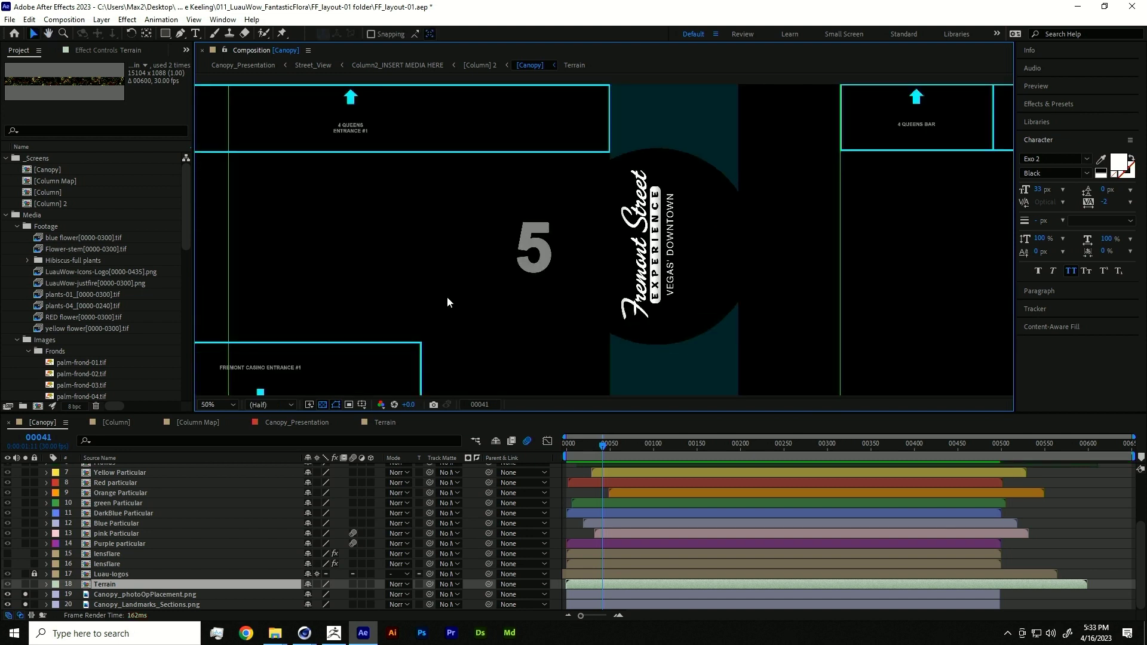
{"action": "scroll", "coordinate": [612, 234], "scroll_direction": "down", "scroll_amount": 2}
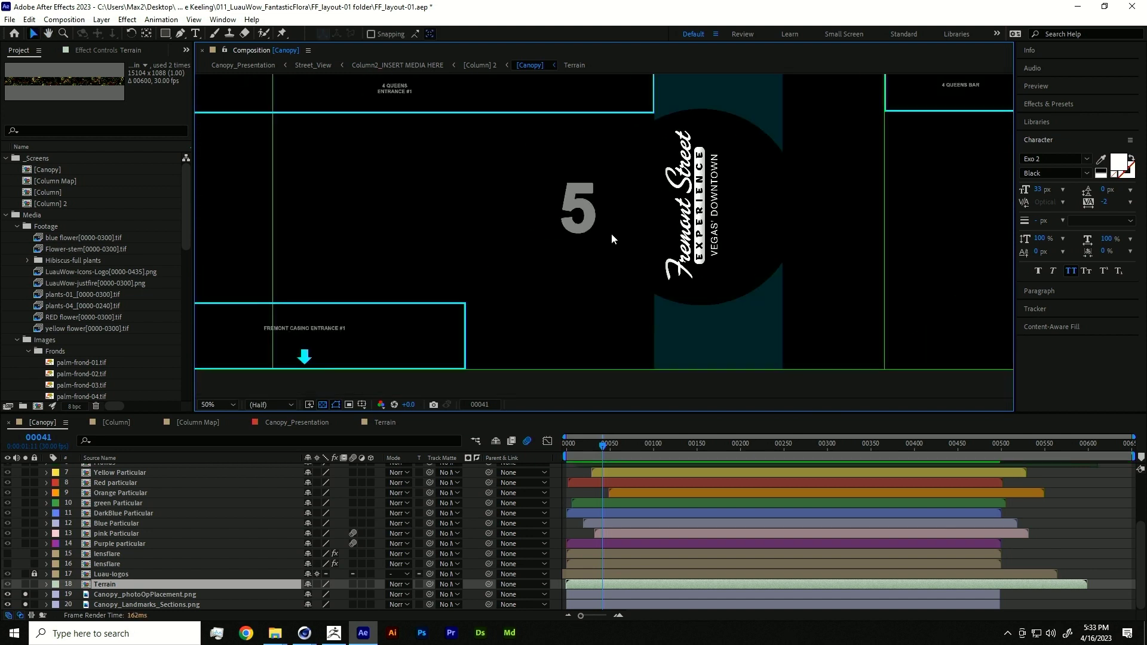
{"action": "middle_click_drag", "start_coordinate": [507, 279], "coordinate": [533, 294]}
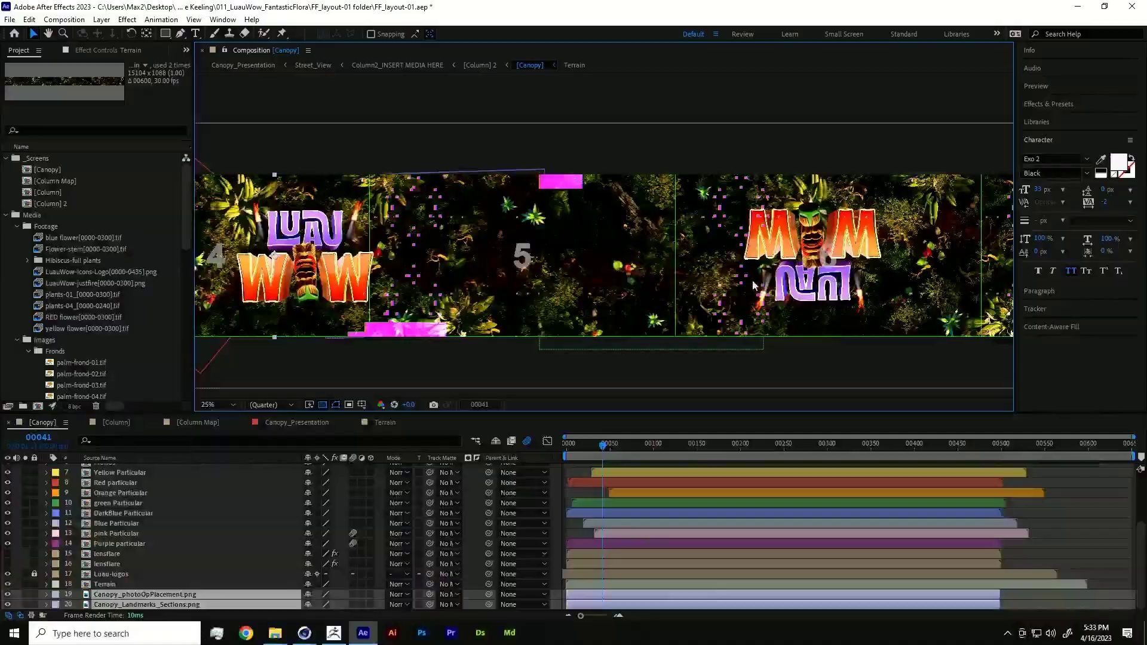
- Inspect the Luau Wow logo placements against the section numbers along the full canopy artwork, from section 5 back to section 2
{"action": "middle_click_drag", "start_coordinate": [423, 301], "coordinate": [783, 314]}
{"action": "middle_click_drag", "start_coordinate": [532, 317], "coordinate": [747, 311]}
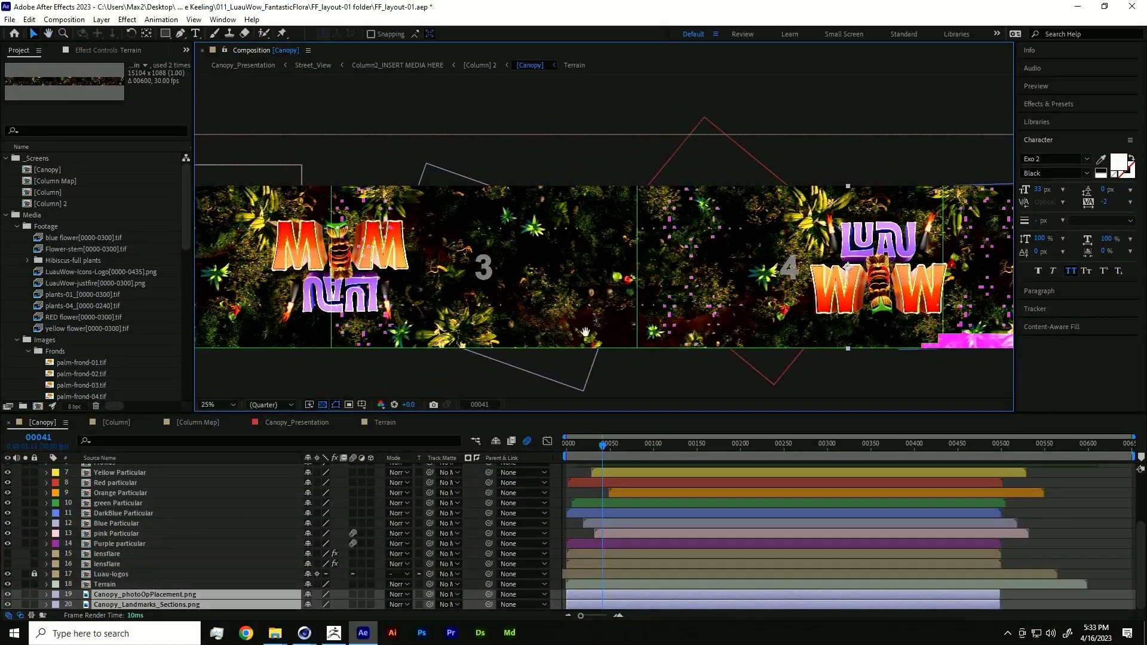
{"action": "mouse_move", "coordinate": [392, 340]}
{"action": "middle_mouse_down"}
{"action": "mouse_move", "coordinate": [750, 332]}
{"action": "mouse_move", "coordinate": [658, 333]}
{"action": "middle_mouse_up"}
{"action": "middle_click_drag", "start_coordinate": [785, 328], "coordinate": [647, 328]}
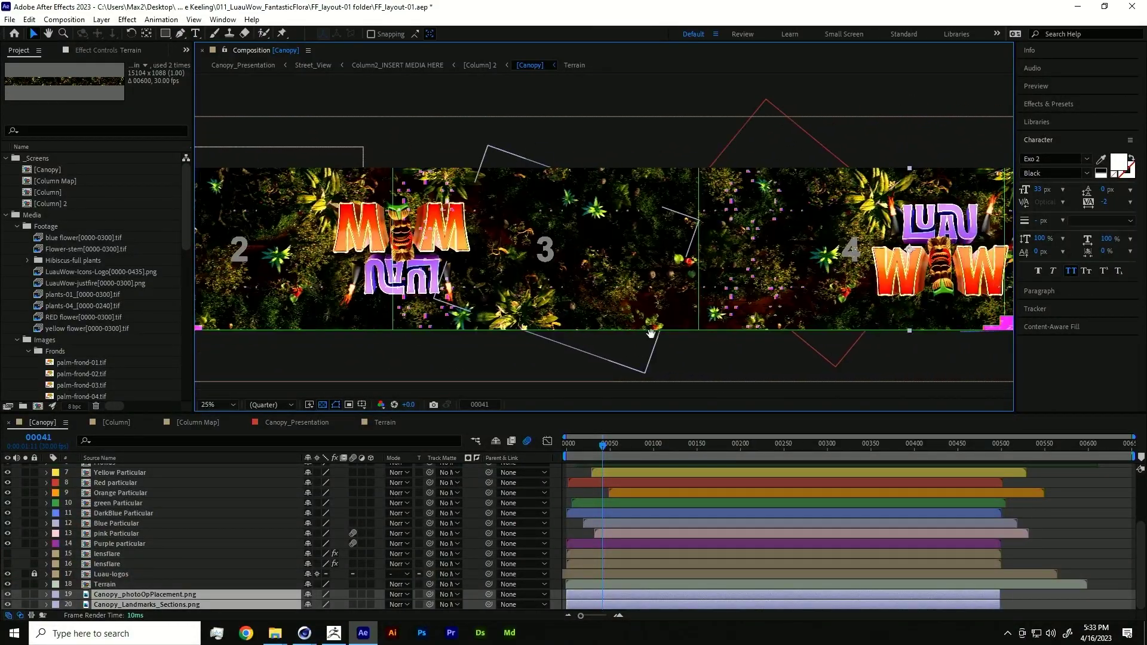